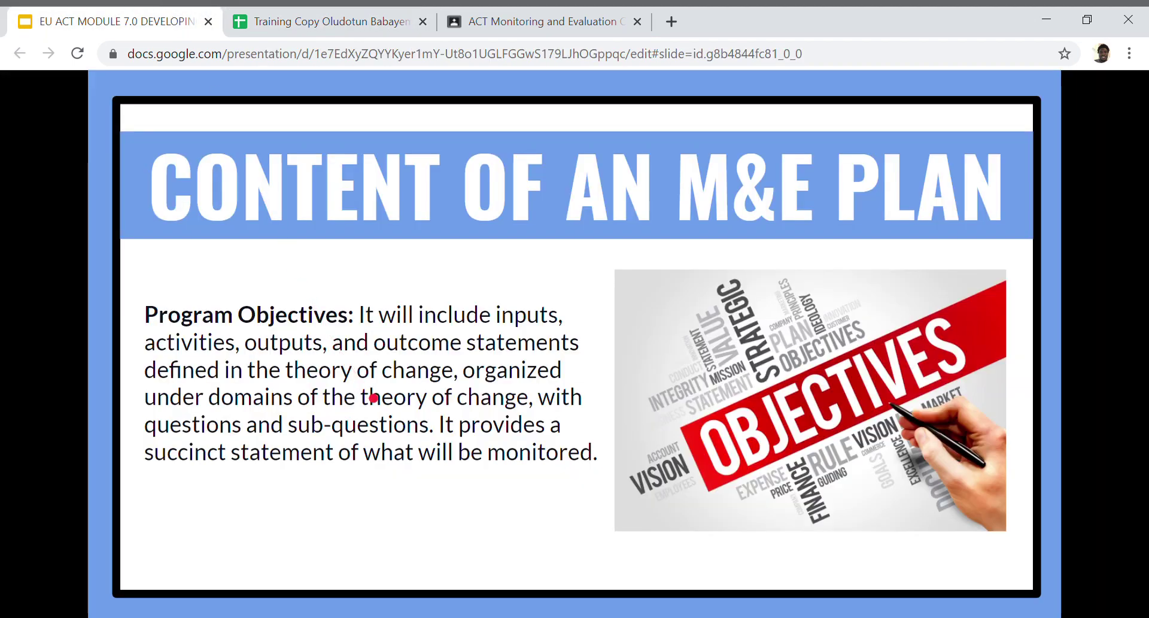
- Advance the presentation to the Indicators slide, and switch to the key indicators spreadsheet to view the top rows of the Livelihood sheet
{"action": "key", "text": "Right"}
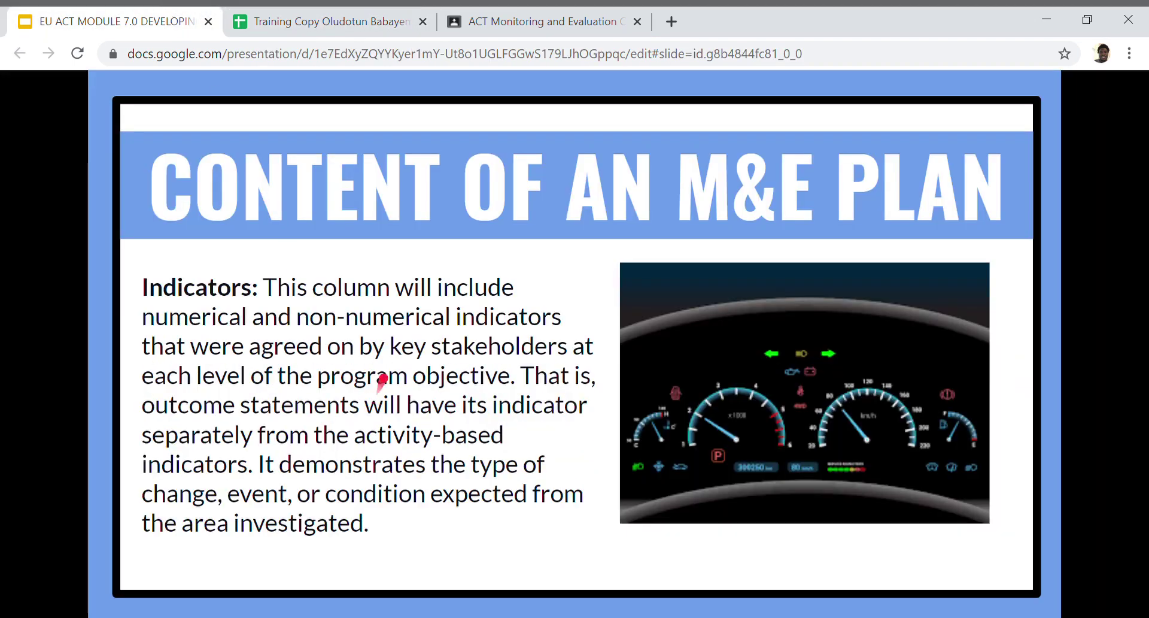
{"action": "left_click", "coordinate": [411, 24]}
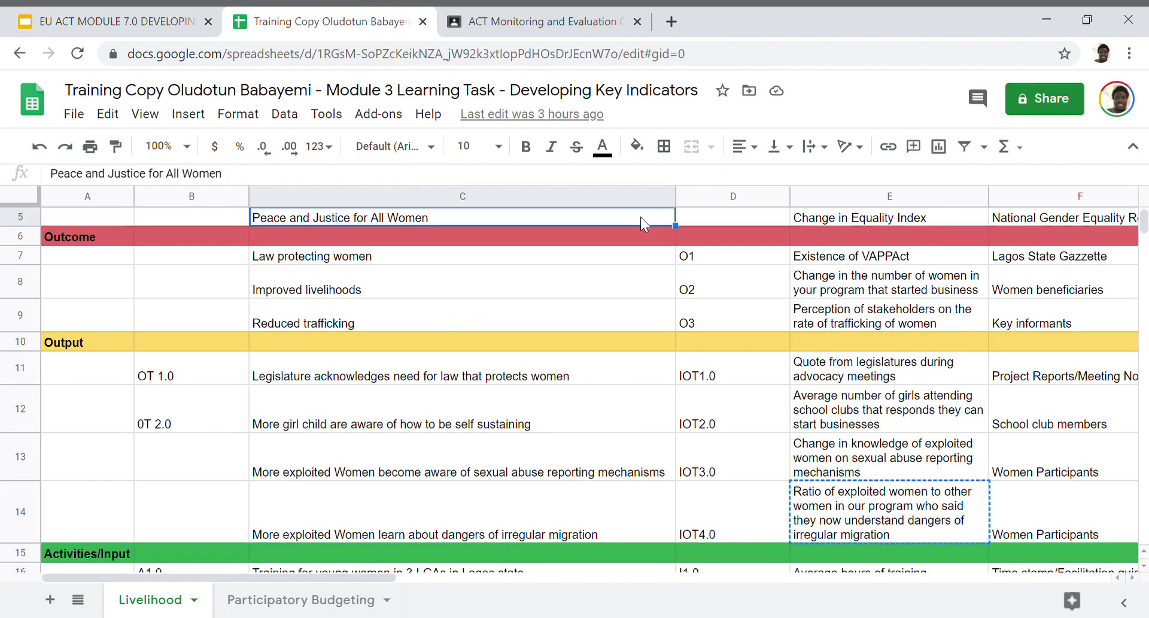
{"action": "key", "text": "Up"}
{"action": "key", "text": "Up"}
{"action": "key", "text": "Up"}
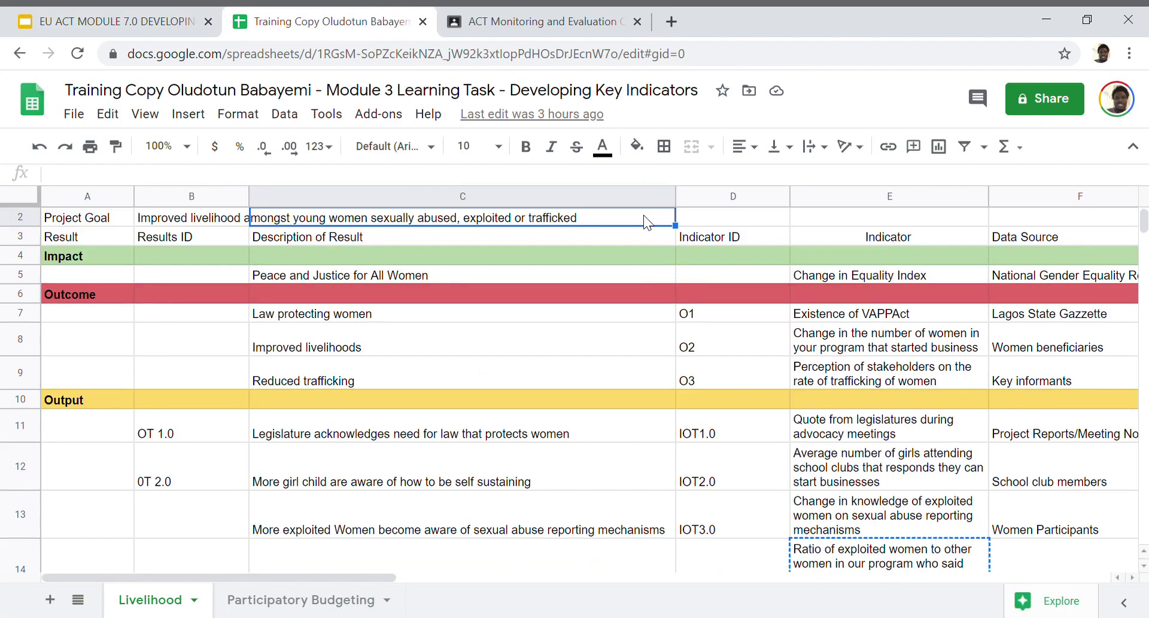
{"action": "key", "text": "Up"}
{"action": "key", "text": "Down"}
{"action": "key", "text": "Down"}
{"action": "key", "text": "Up"}
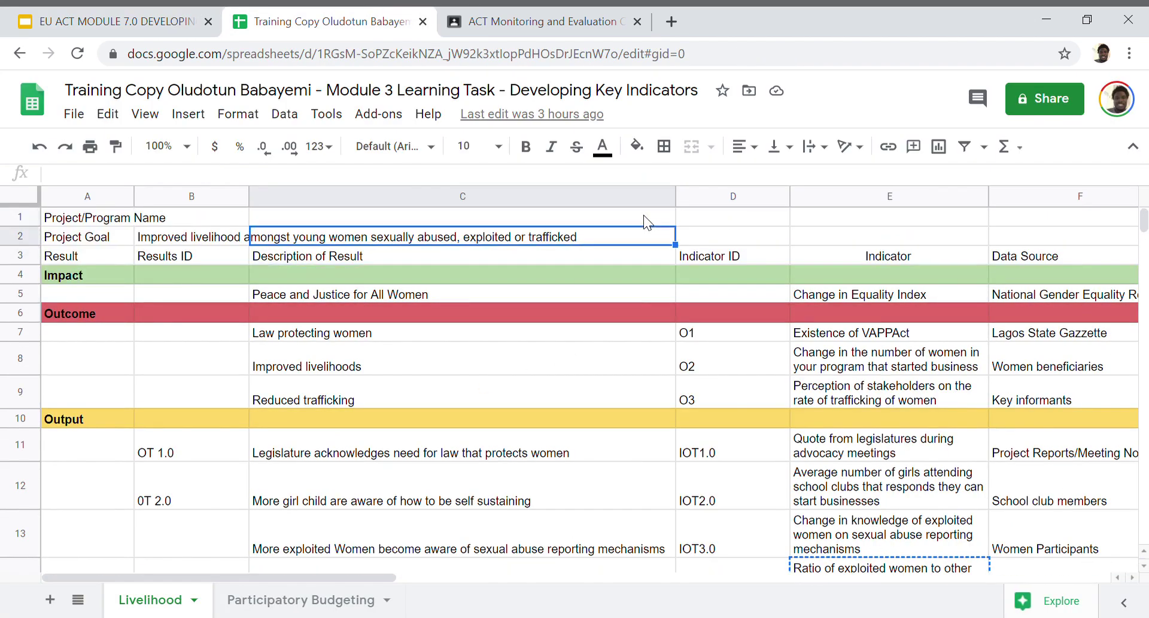
- Examine the Indicator column of the Livelihood sheet from the Impact row down to the output indicators in row 12
{"action": "key", "text": "Down"}
{"action": "key", "text": "Right"}
{"action": "key", "text": "Right"}
{"action": "key", "text": "Down"}
{"action": "key", "text": "Down"}
{"action": "key", "text": "Down"}
{"action": "key", "text": "Down"}
{"action": "key", "text": "Down"}
{"action": "key", "text": "Down"}
{"action": "key", "text": "Down"}
{"action": "key", "text": "Down"}
{"action": "key", "text": "Down"}
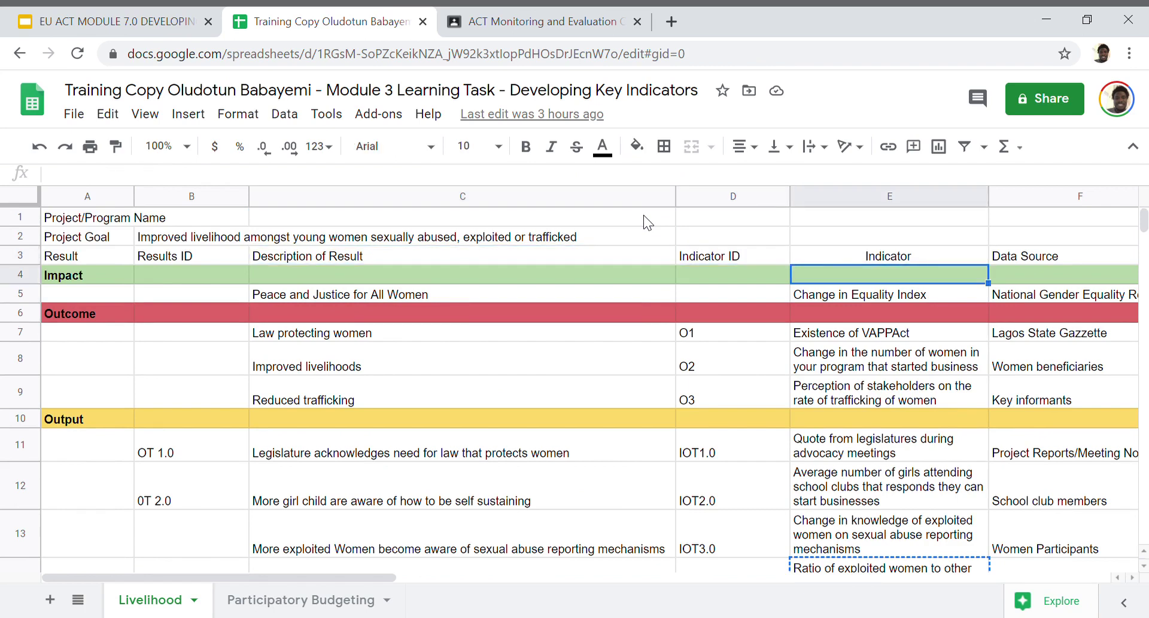
{"action": "key", "text": "Left"}
{"action": "key", "text": "Left"}
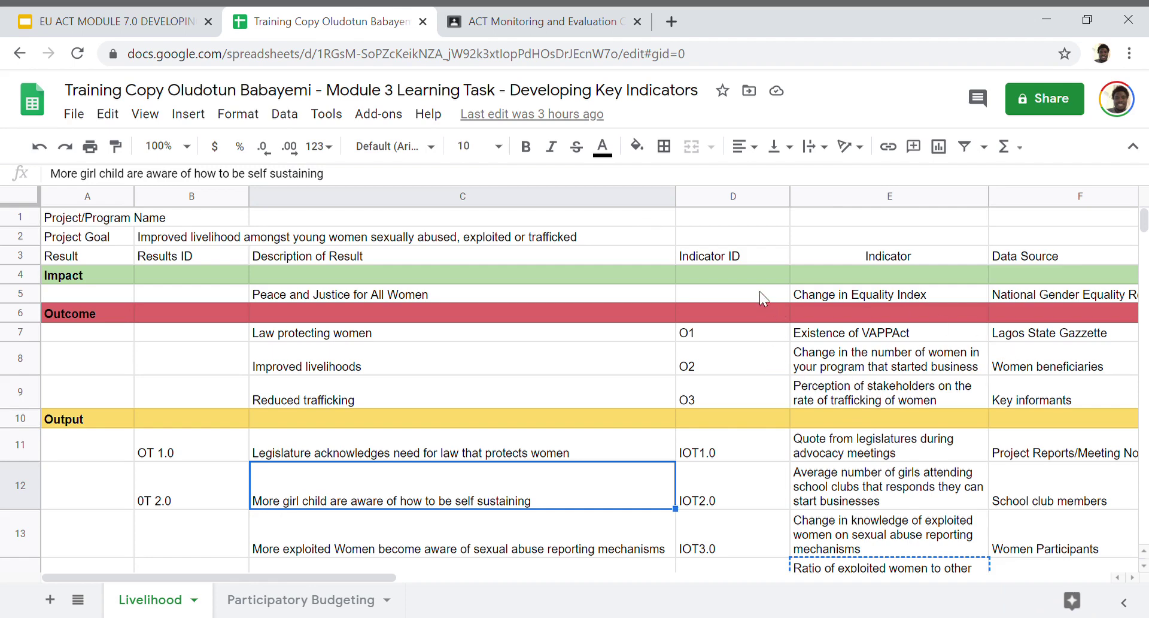
- Review the Indicator ID column, the indicator for reduced trafficking, and the Description of Result heading
{"action": "left_click_drag", "start_coordinate": [760, 257], "coordinate": [751, 421]}
{"action": "left_click", "coordinate": [832, 401]}
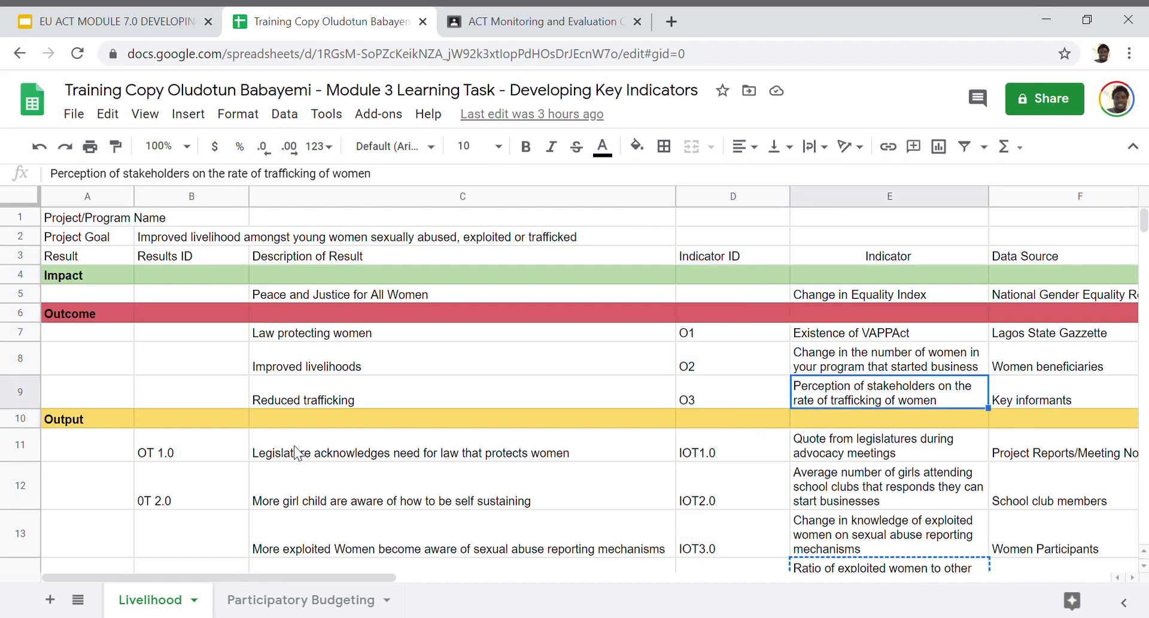
{"action": "left_click", "coordinate": [378, 255]}
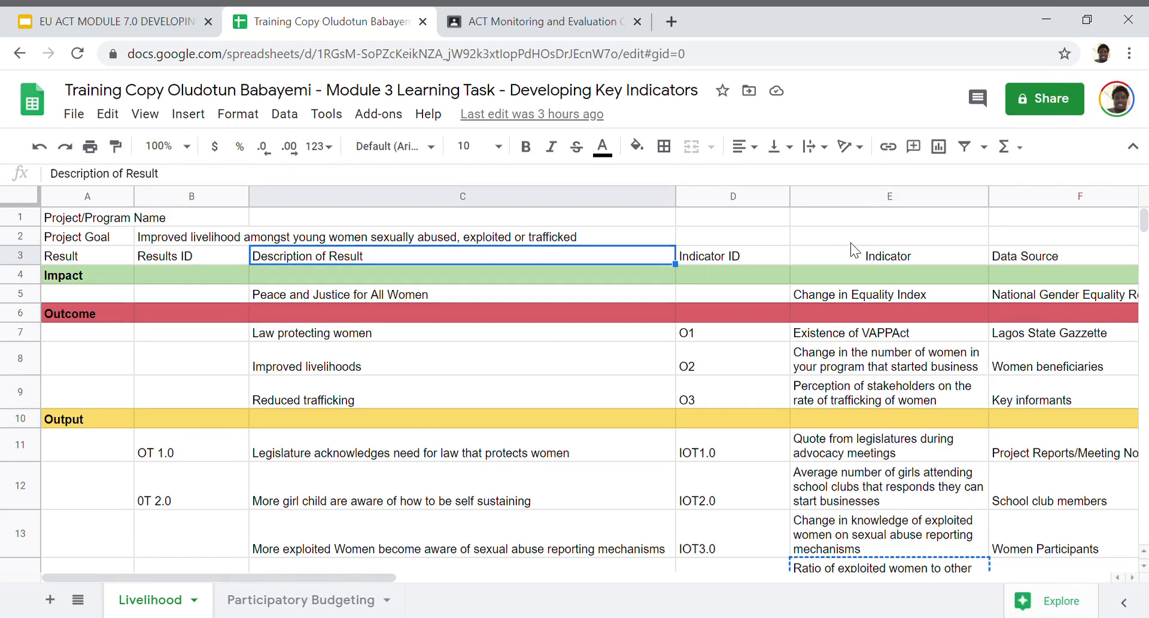
- Advance the presentation to the Data Source slide, and switch to the spreadsheet to go through the Livelihood sheet's Data Source column
{"action": "left_click", "coordinate": [170, 13]}
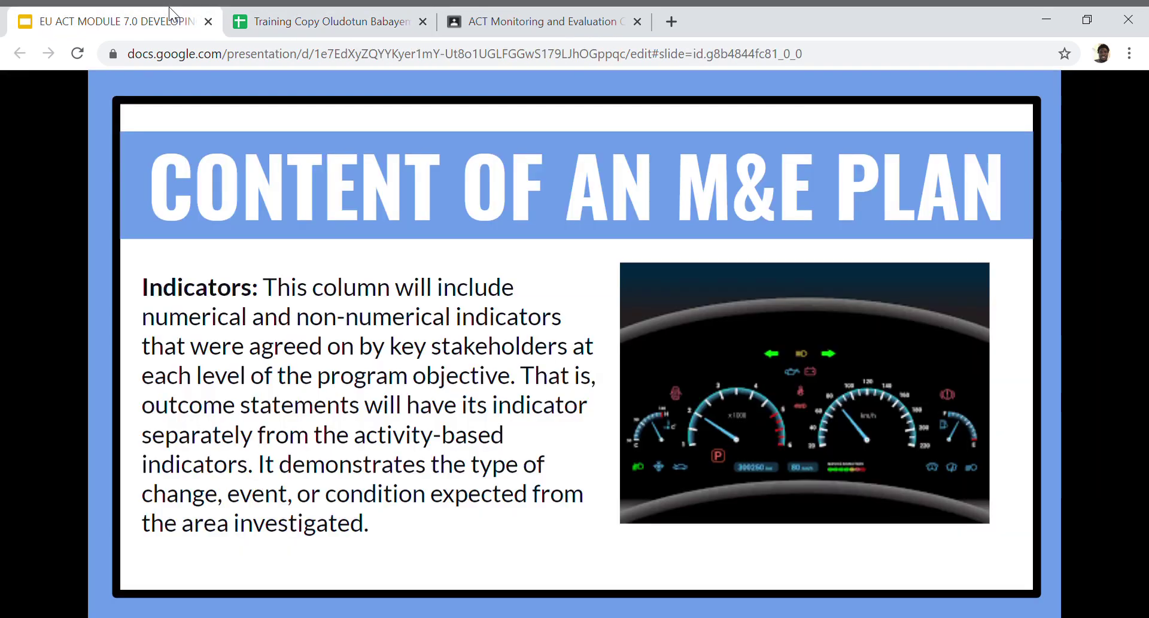
{"action": "left_click", "coordinate": [385, 373]}
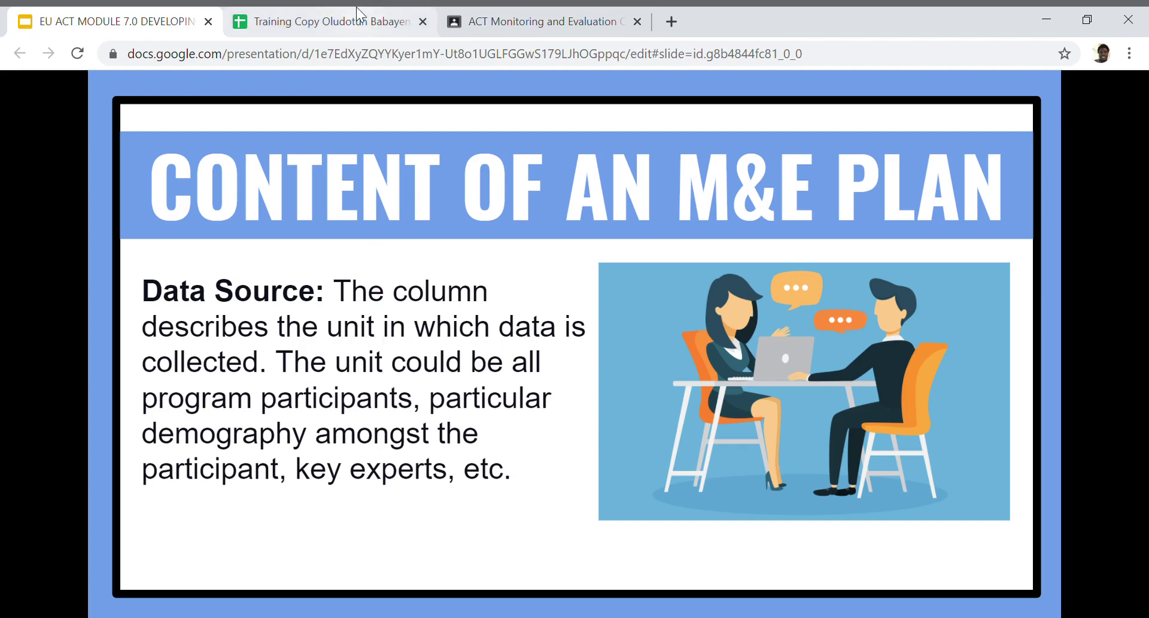
{"action": "left_click", "coordinate": [383, 23]}
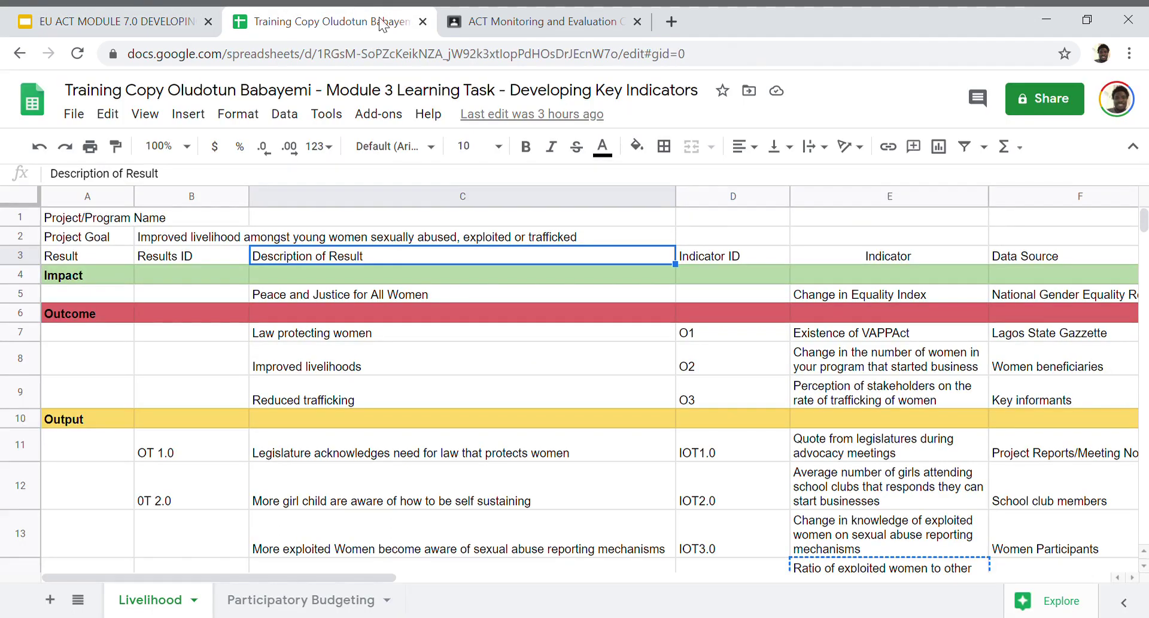
{"action": "left_click", "coordinate": [1011, 256]}
{"action": "key", "text": "Down"}
{"action": "key", "text": "Down"}
{"action": "key", "text": "Down"}
{"action": "key", "text": "Down"}
{"action": "key", "text": "Down"}
{"action": "key", "text": "Down"}
{"action": "key", "text": "Down"}
{"action": "key", "text": "Down"}
{"action": "key", "text": "Down"}
{"action": "key", "text": "Down"}
{"action": "key", "text": "Down"}
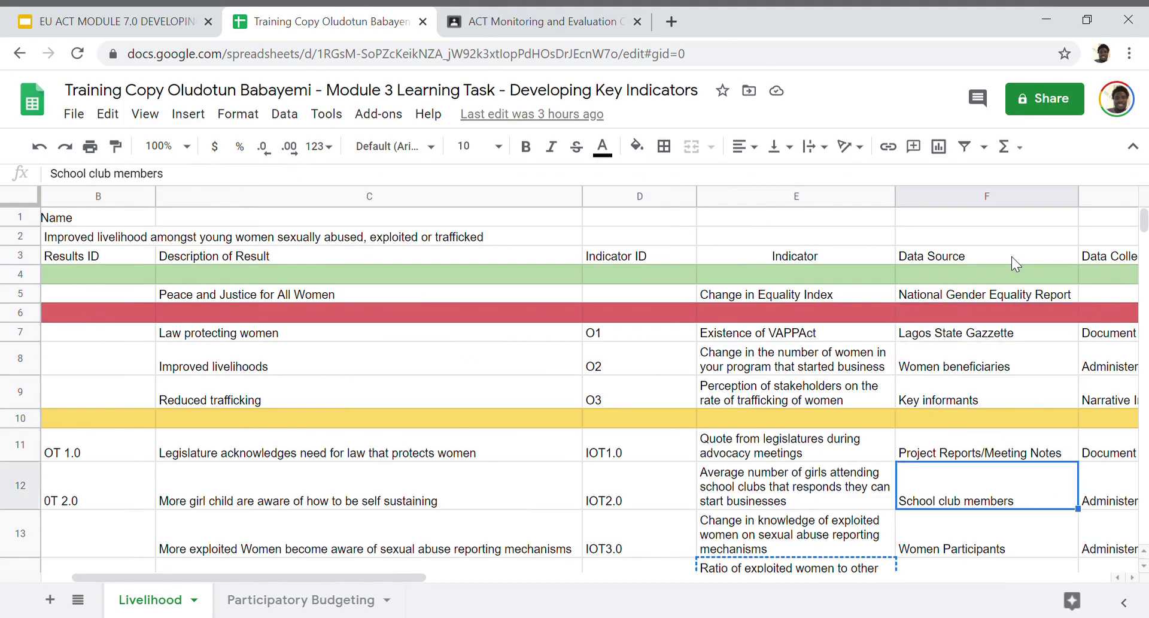
- Review the data sources listed for the outcome rows and the first output rows
{"action": "key", "text": "Up"}
{"action": "key", "text": "Up"}
{"action": "key", "text": "Up"}
{"action": "key", "text": "Up"}
{"action": "key", "text": "Up"}
{"action": "key", "text": "Down"}
{"action": "key", "text": "Down"}
{"action": "key", "text": "Down"}
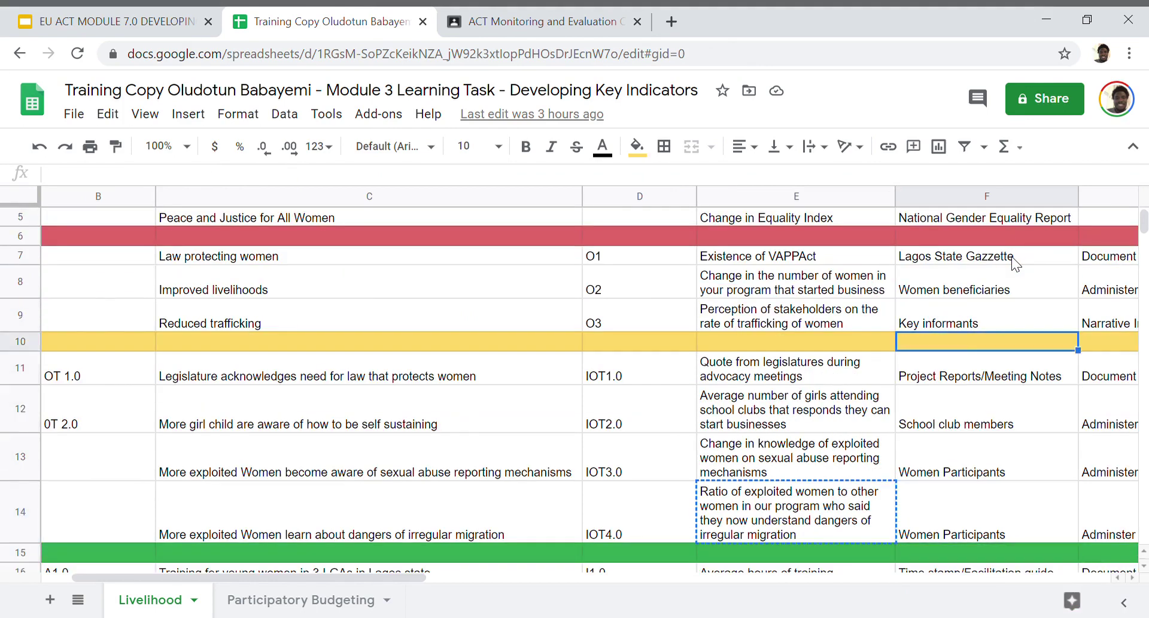
{"action": "key", "text": "Up"}
{"action": "key", "text": "Up"}
{"action": "key", "text": "Down"}
{"action": "key", "text": "Down"}
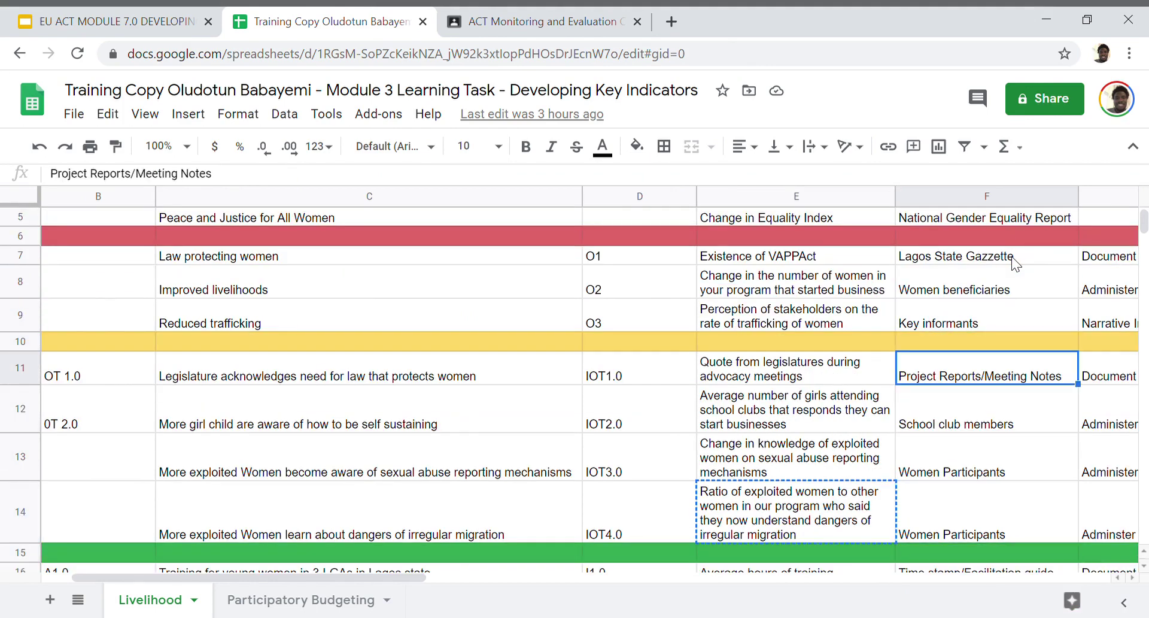
- Examine the row 12 output about girls becoming self-sustaining, checking its results ID, description and indicator
{"action": "key", "text": "Left"}
{"action": "key", "text": "Left"}
{"action": "key", "text": "Left"}
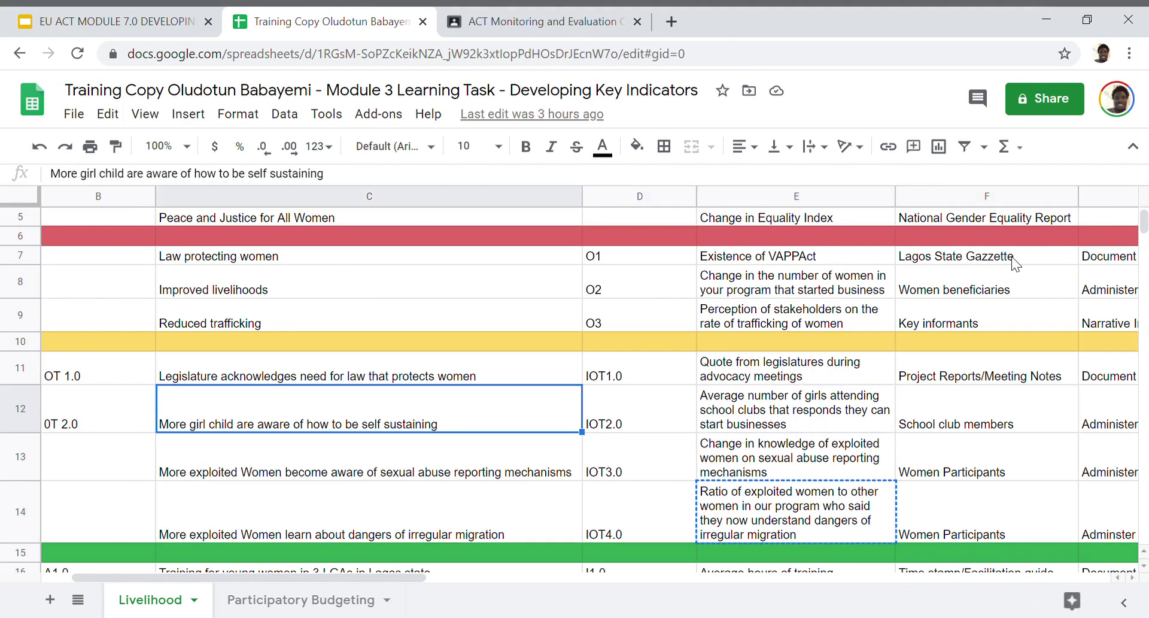
{"action": "key", "text": "Left"}
{"action": "key", "text": "Right"}
{"action": "key", "text": "Right"}
{"action": "key", "text": "Right"}
{"action": "key", "text": "Left"}
{"action": "key", "text": "Left"}
{"action": "key", "text": "Left"}
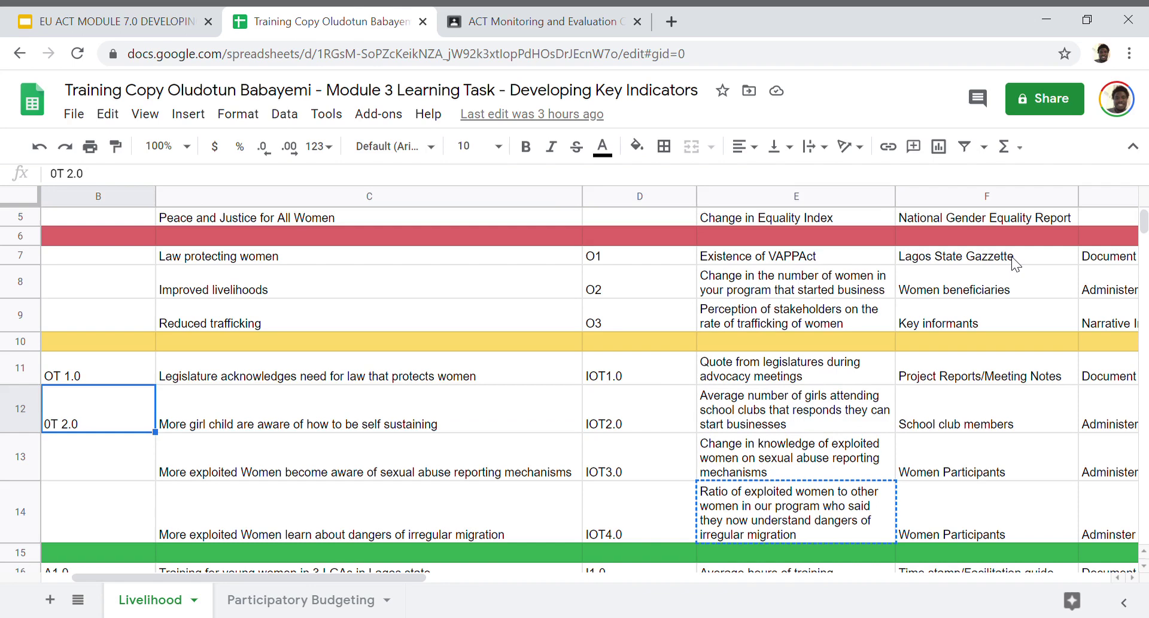
{"action": "key", "text": "Right"}
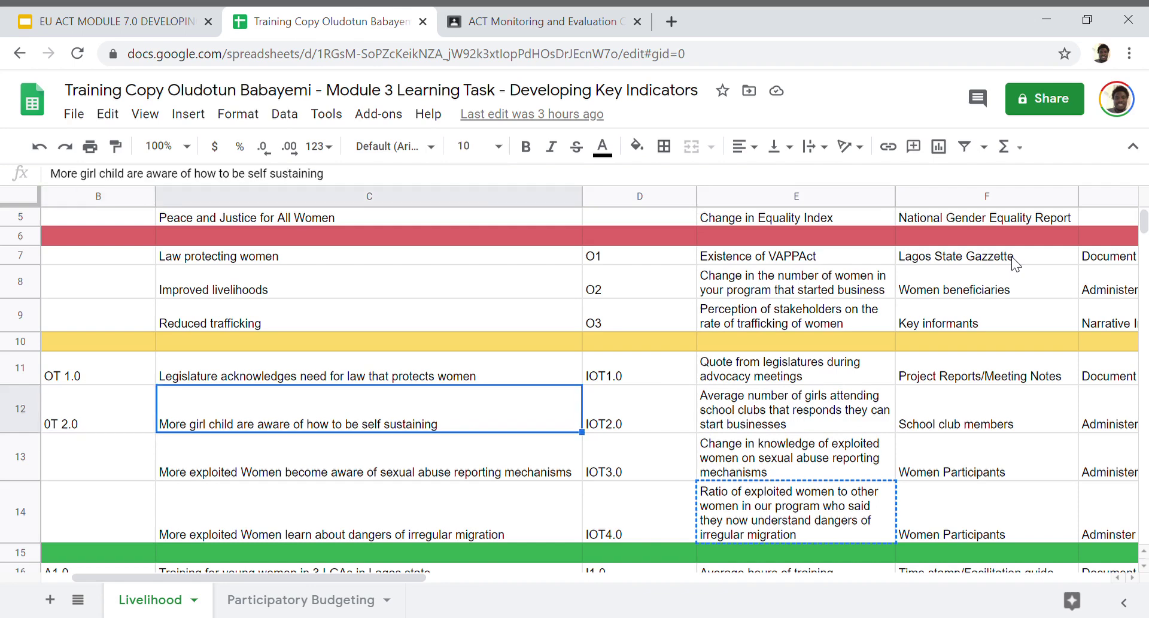
{"action": "key", "text": "Left"}
{"action": "key", "text": "Right"}
- Compare the indicator on girls attending school clubs with its result description across row 12
{"action": "left_click", "coordinate": [946, 417]}
{"action": "key", "text": "Left"}
{"action": "key", "text": "Left"}
{"action": "key", "text": "Left"}
{"action": "key", "text": "Left"}
{"action": "key", "text": "Left"}
{"action": "key", "text": "Right"}
{"action": "key", "text": "Right"}
{"action": "key", "text": "Right"}
{"action": "key", "text": "Right"}
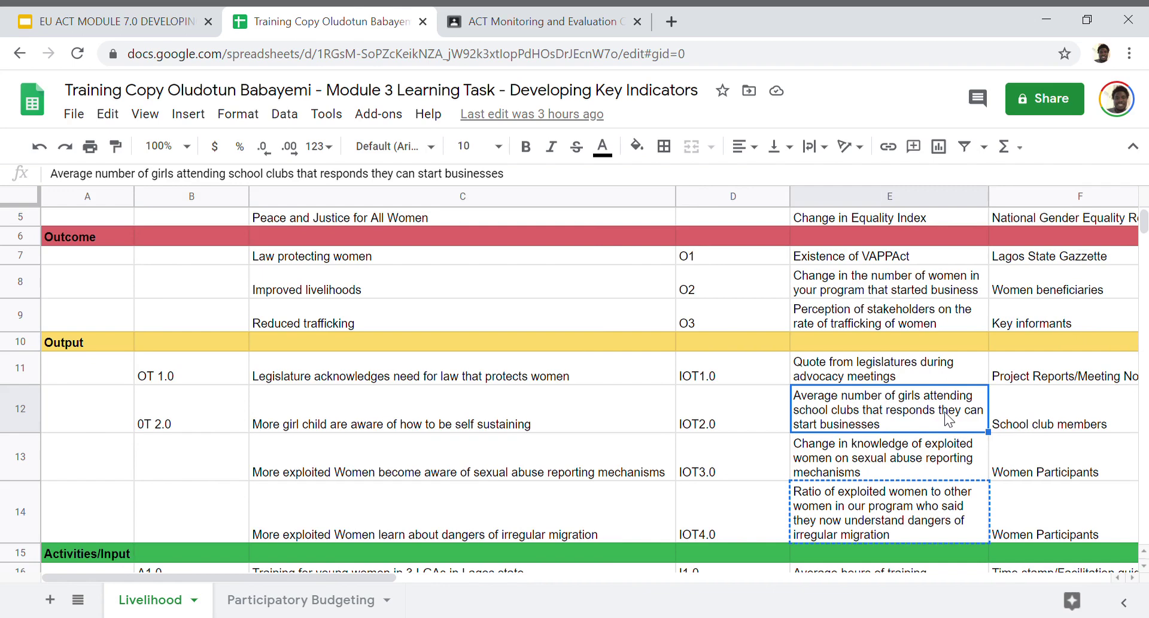
{"action": "key", "text": "Left"}
{"action": "key", "text": "Left"}
{"action": "key", "text": "Left"}
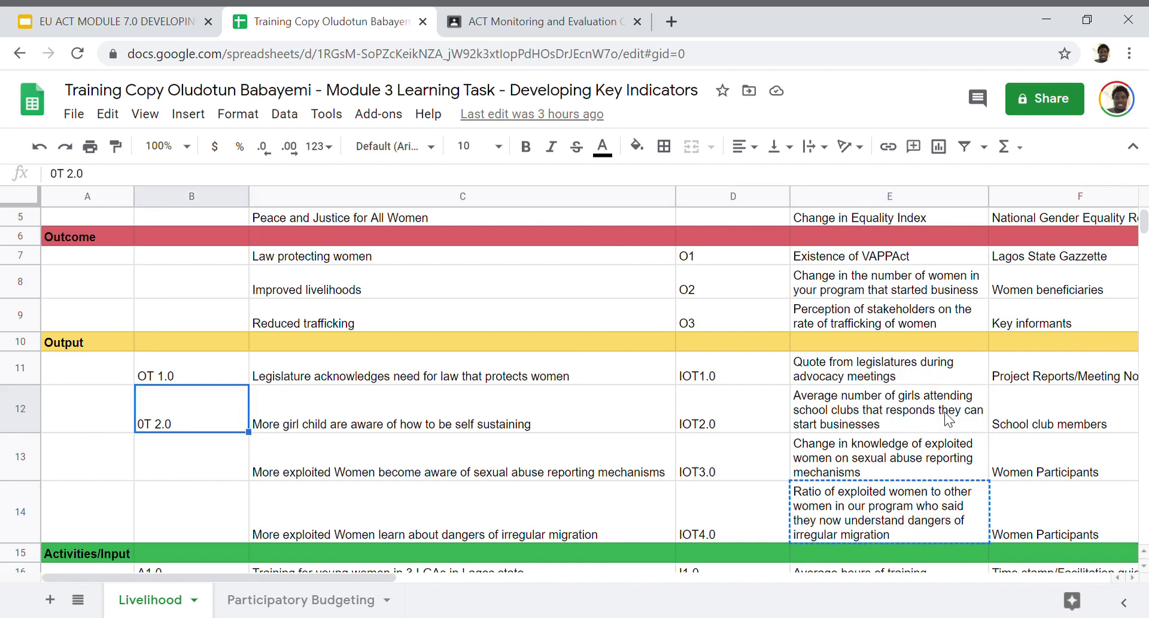
{"action": "left_click", "coordinate": [541, 422]}
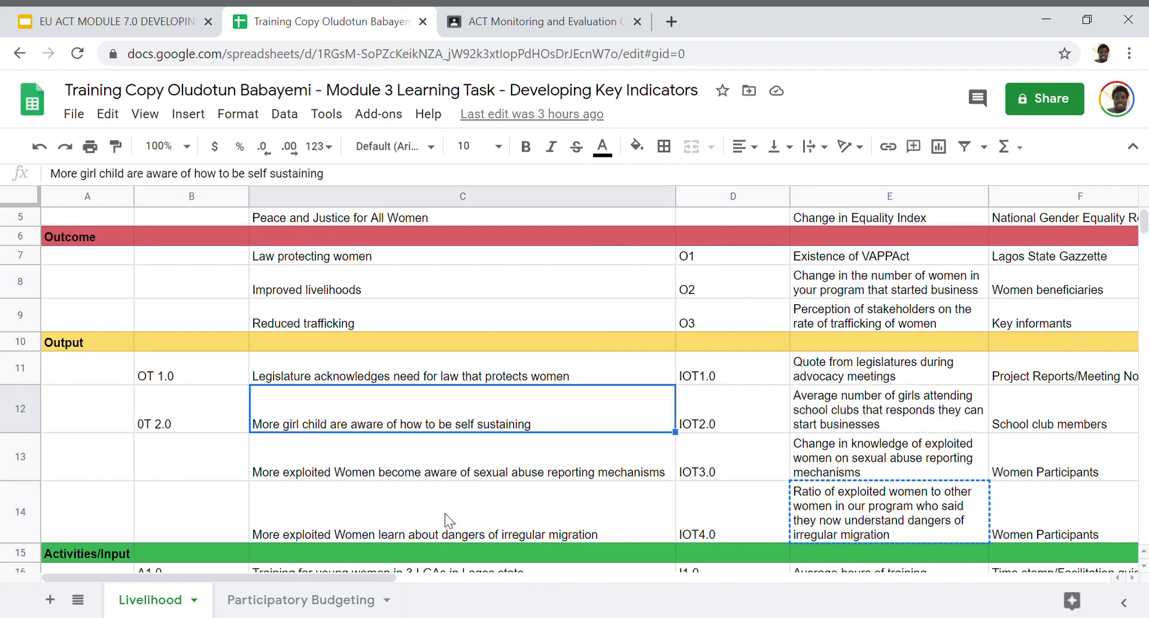
- Open the Participatory Budgeting sheet and review its outcome and output descriptions
{"action": "left_click", "coordinate": [346, 601]}
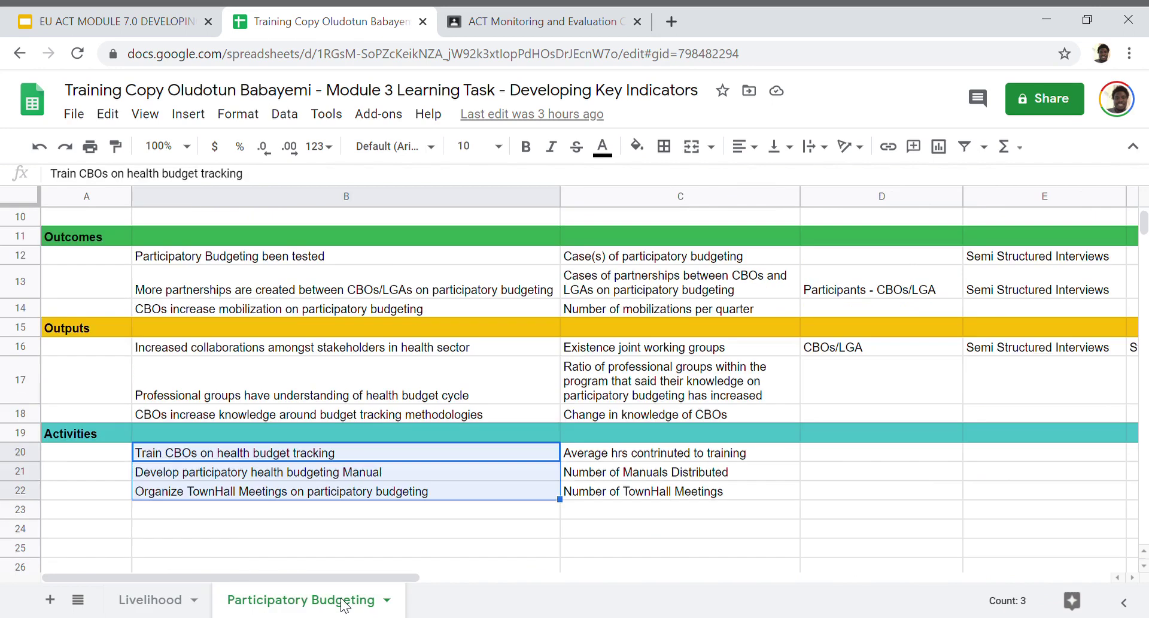
{"action": "left_click", "coordinate": [378, 375]}
{"action": "key", "text": "Up"}
{"action": "key", "text": "Up"}
{"action": "key", "text": "Up"}
{"action": "key", "text": "Up"}
{"action": "key", "text": "Up"}
{"action": "key", "text": "Up"}
{"action": "key", "text": "Down"}
{"action": "key", "text": "Down"}
- Examine the indicators in column C for the participatory budgeting outcomes and the first output
{"action": "key", "text": "Right"}
{"action": "key", "text": "Down"}
{"action": "key", "text": "Down"}
{"action": "key", "text": "Down"}
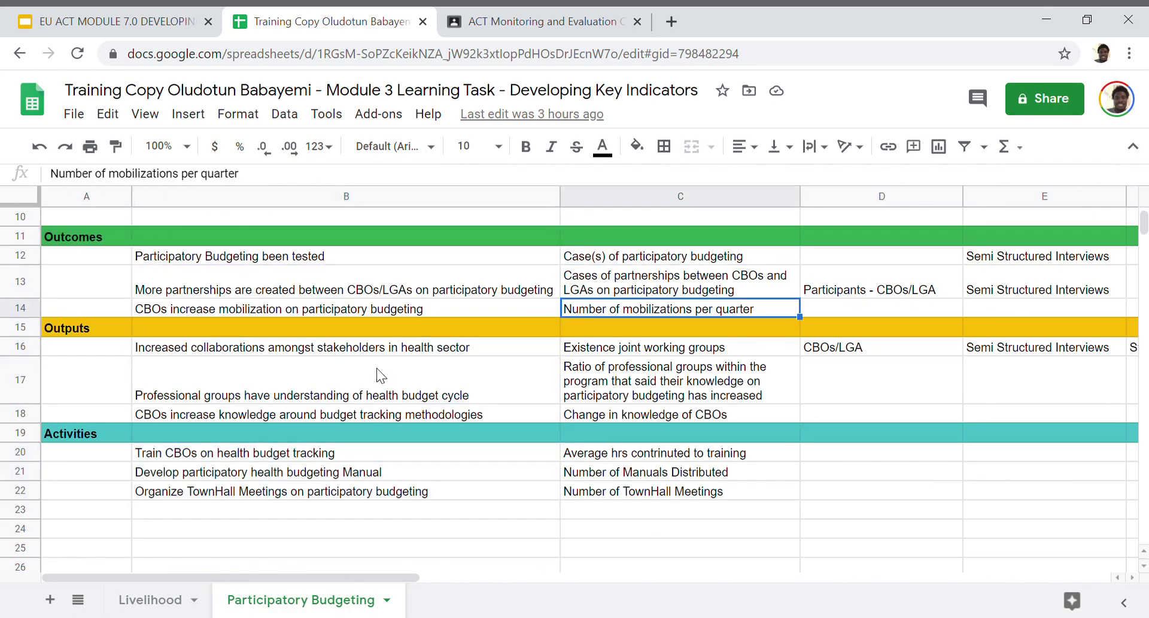
{"action": "key", "text": "Right"}
{"action": "key", "text": "Left"}
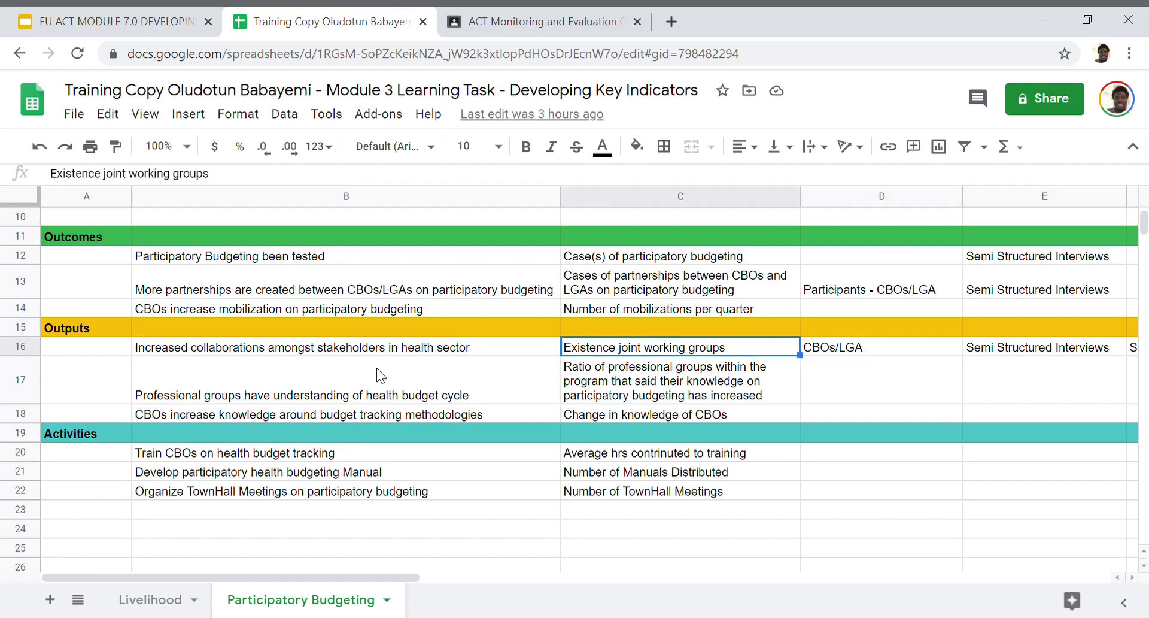
{"action": "key", "text": "Left"}
{"action": "key", "text": "Left"}
- Advance the presentation to the Data Collection Method slide, and switch to the spreadsheet's Livelihood sheet at the top of the Data Source column
{"action": "left_click", "coordinate": [198, 19]}
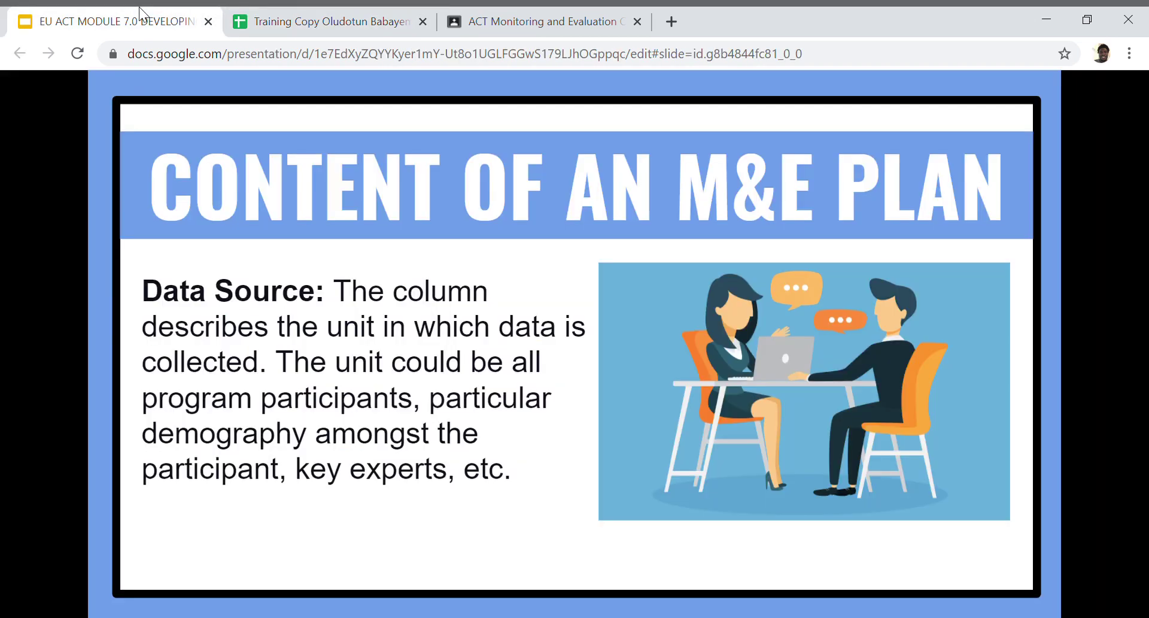
{"action": "left_click", "coordinate": [339, 338]}
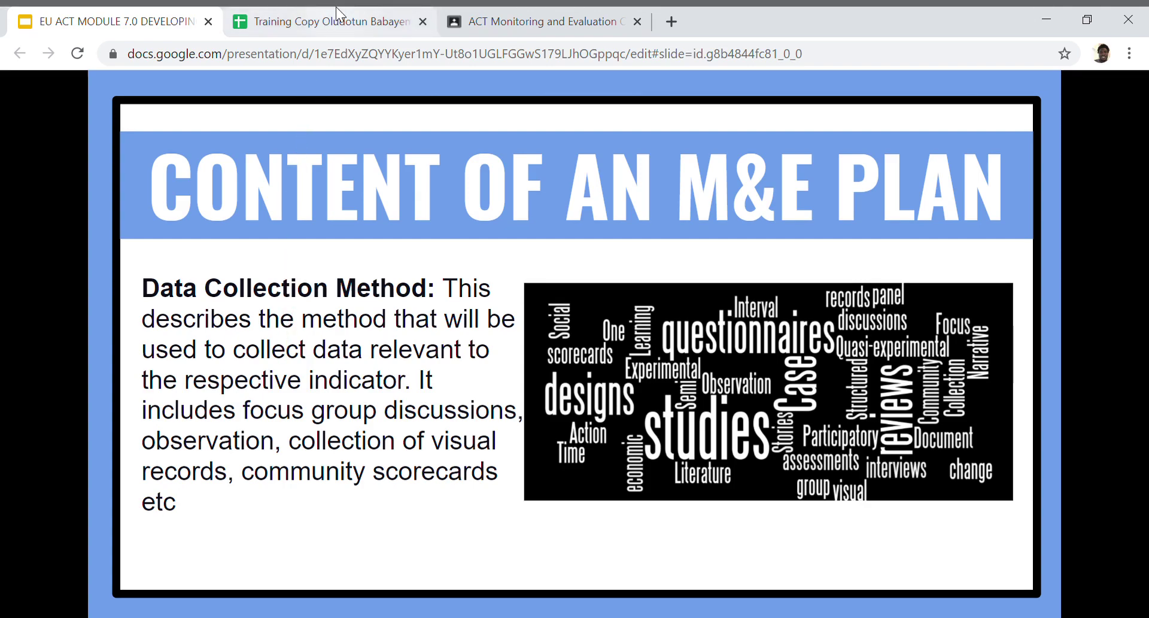
{"action": "left_click", "coordinate": [324, 21]}
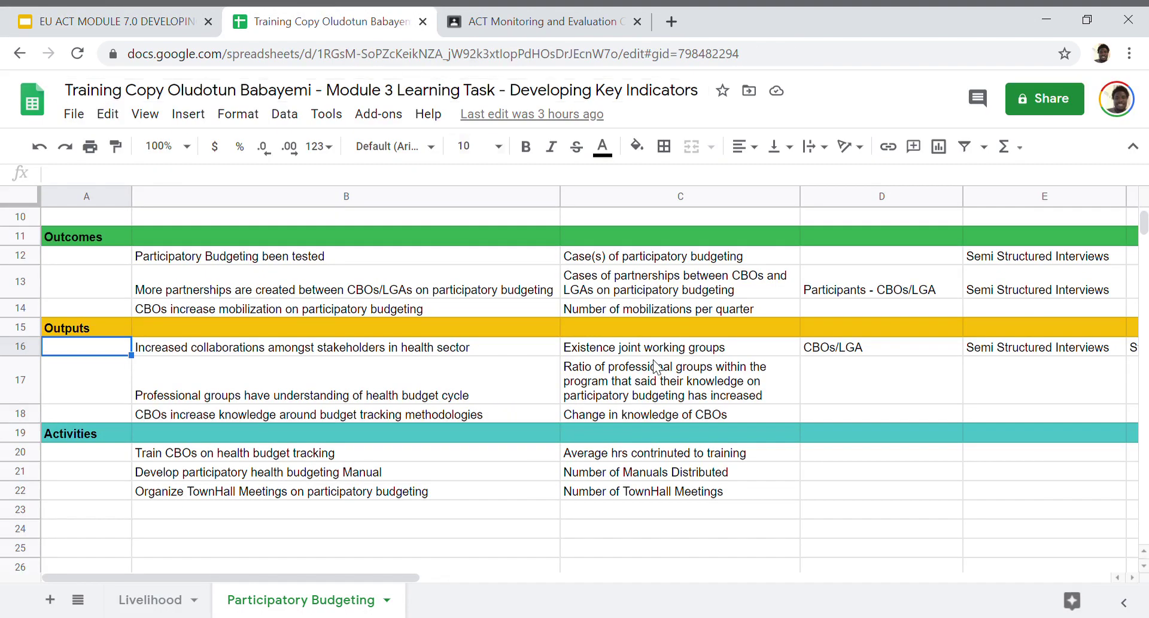
{"action": "left_click", "coordinate": [165, 605]}
{"action": "left_click", "coordinate": [932, 237]}
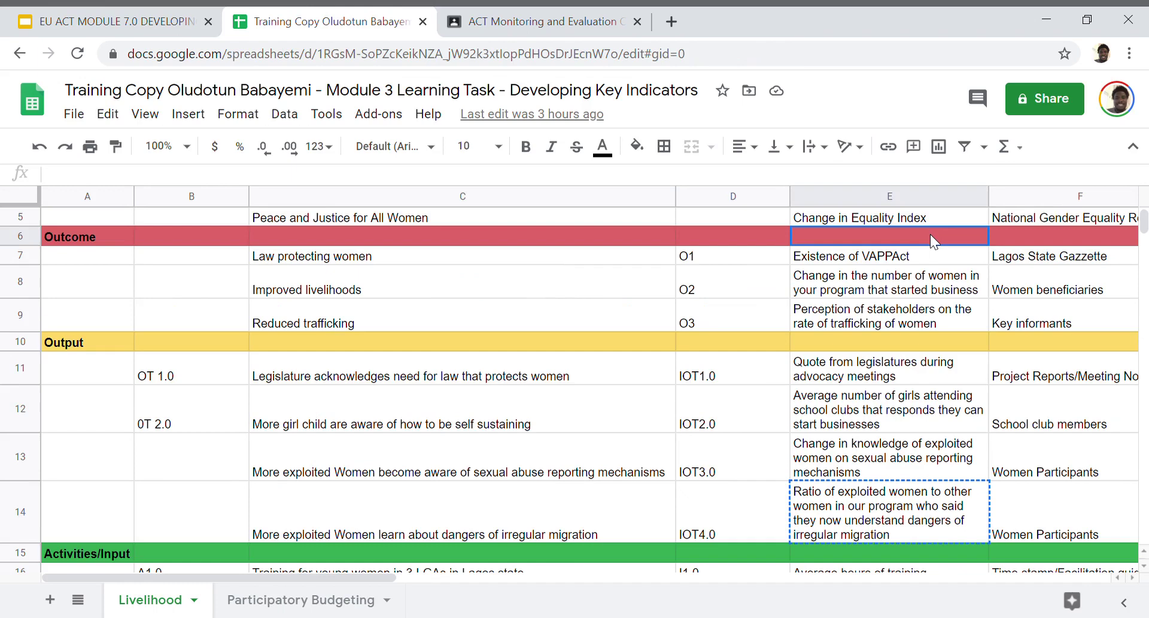
{"action": "key", "text": "Up"}
{"action": "key", "text": "Up"}
{"action": "key", "text": "Up"}
{"action": "key", "text": "Up"}
{"action": "key", "text": "Right"}
{"action": "key", "text": "Right"}
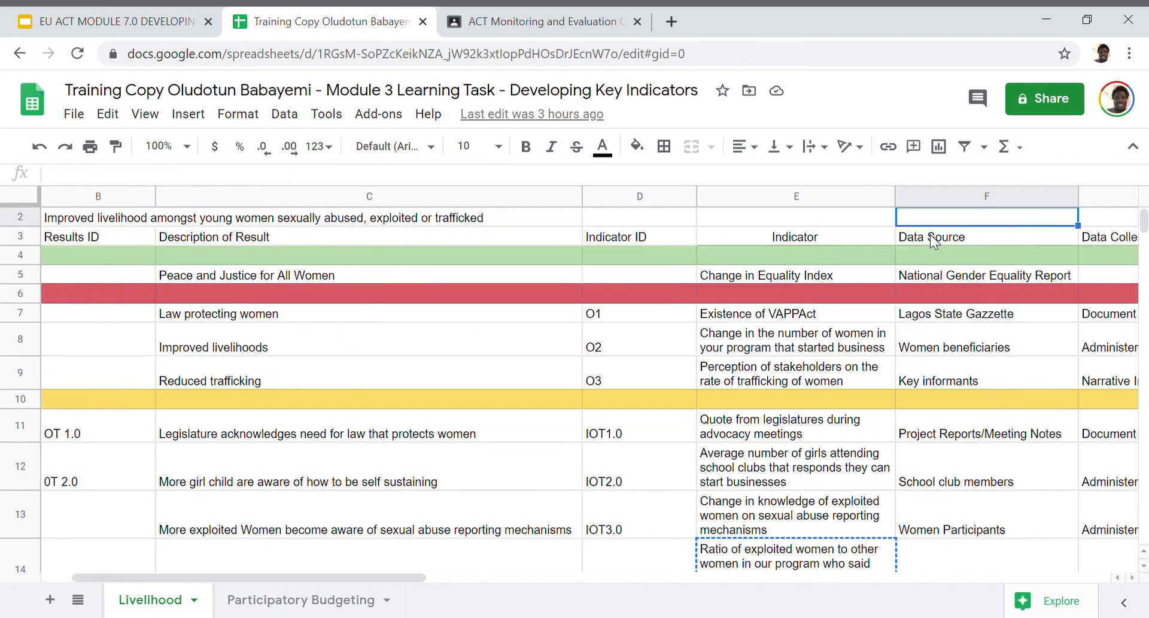
- Examine the Data Collection Method column for the outcome rows of the Livelihood sheet
{"action": "key", "text": "Down"}
{"action": "key", "text": "Down"}
{"action": "key", "text": "Down"}
{"action": "key", "text": "Down"}
{"action": "key", "text": "Down"}
{"action": "key", "text": "Down"}
{"action": "key", "text": "Down"}
{"action": "key", "text": "Down"}
{"action": "key", "text": "Down"}
{"action": "key", "text": "Down"}
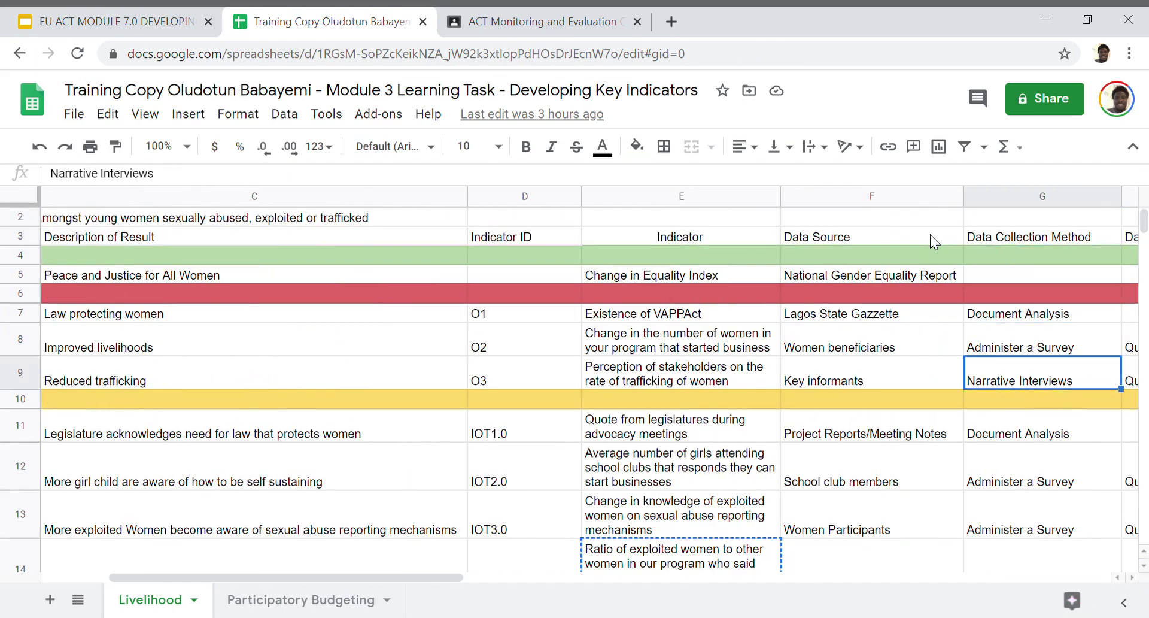
- Go over the data collection methods in rows 7 to 12, comparing document analysis, surveys and narrative interviews
{"action": "key", "text": "Up"}
{"action": "key", "text": "Up"}
{"action": "key", "text": "Up"}
{"action": "key", "text": "Up"}
{"action": "key", "text": "Up"}
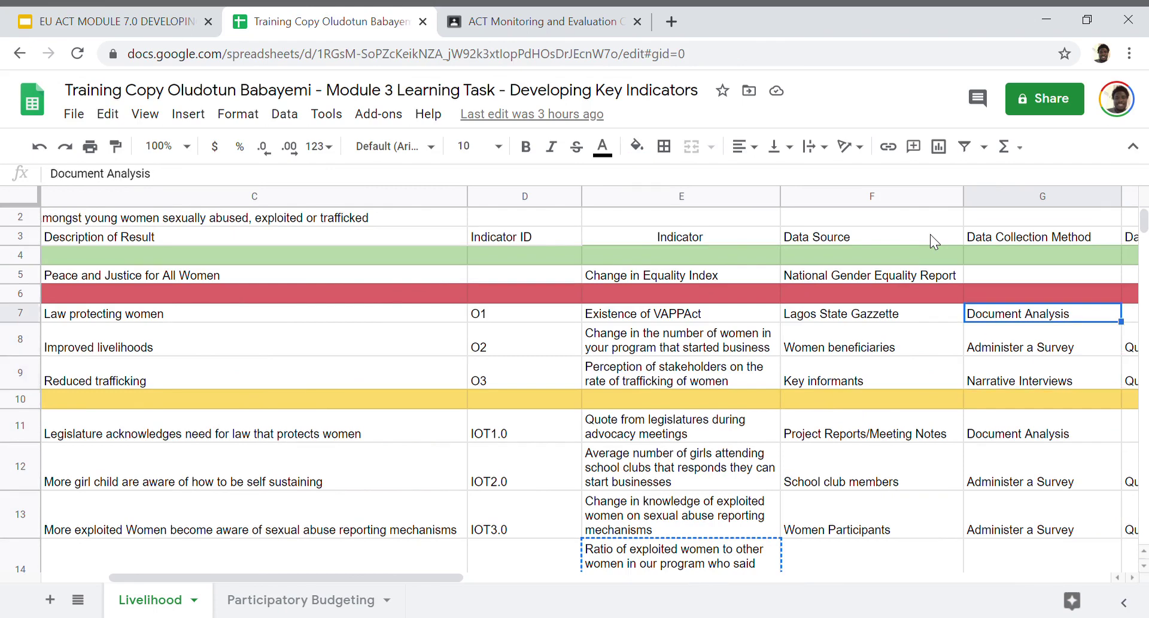
{"action": "key", "text": "Down"}
{"action": "key", "text": "Down"}
{"action": "key", "text": "Down"}
{"action": "key", "text": "Down"}
{"action": "key", "text": "Down"}
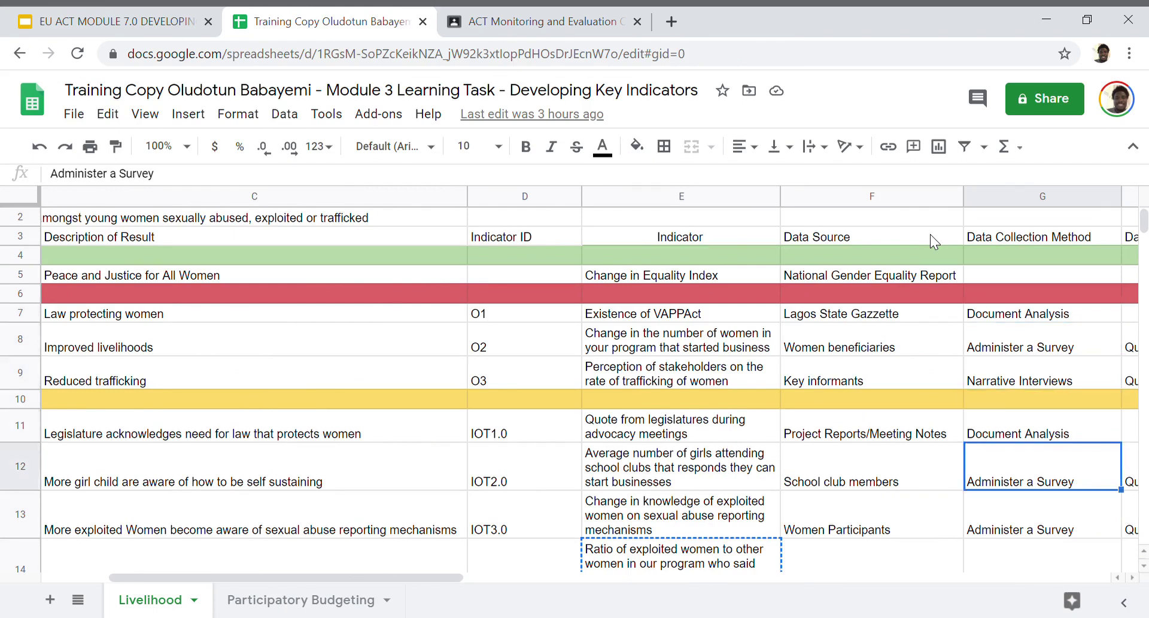
{"action": "key", "text": "Up"}
{"action": "key", "text": "Up"}
{"action": "key", "text": "Up"}
{"action": "key", "text": "Up"}
{"action": "key", "text": "Up"}
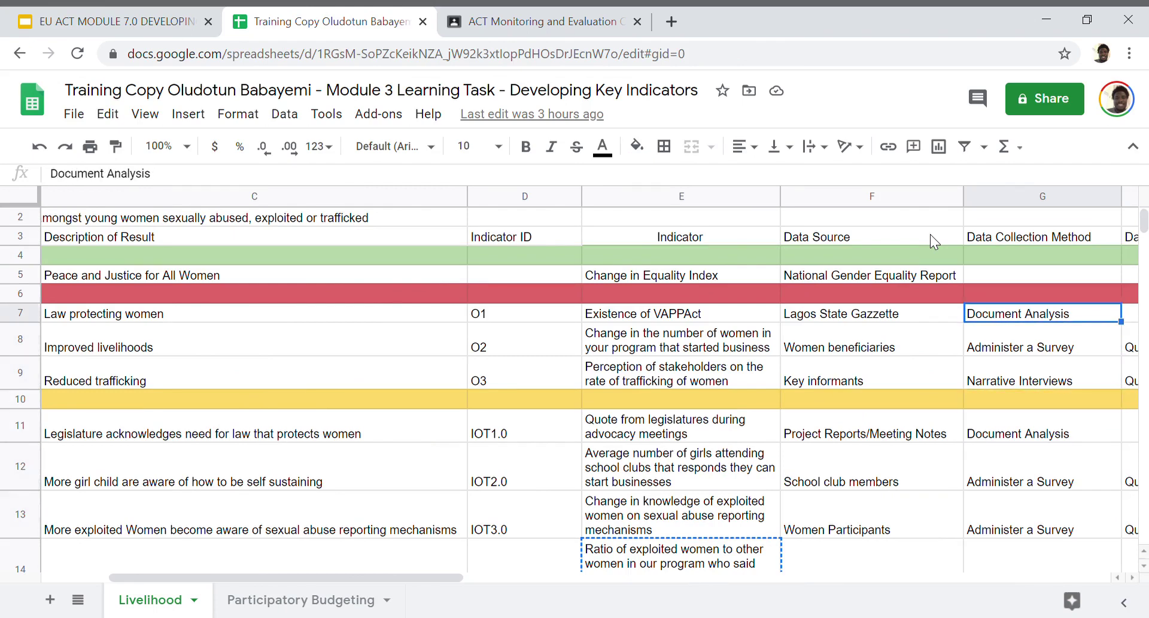
- Compare the data source of the law protecting women outcome with its data collection method
{"action": "key", "text": "Left"}
{"action": "key", "text": "Up"}
{"action": "key", "text": "Up"}
{"action": "key", "text": "Up"}
{"action": "key", "text": "Up"}
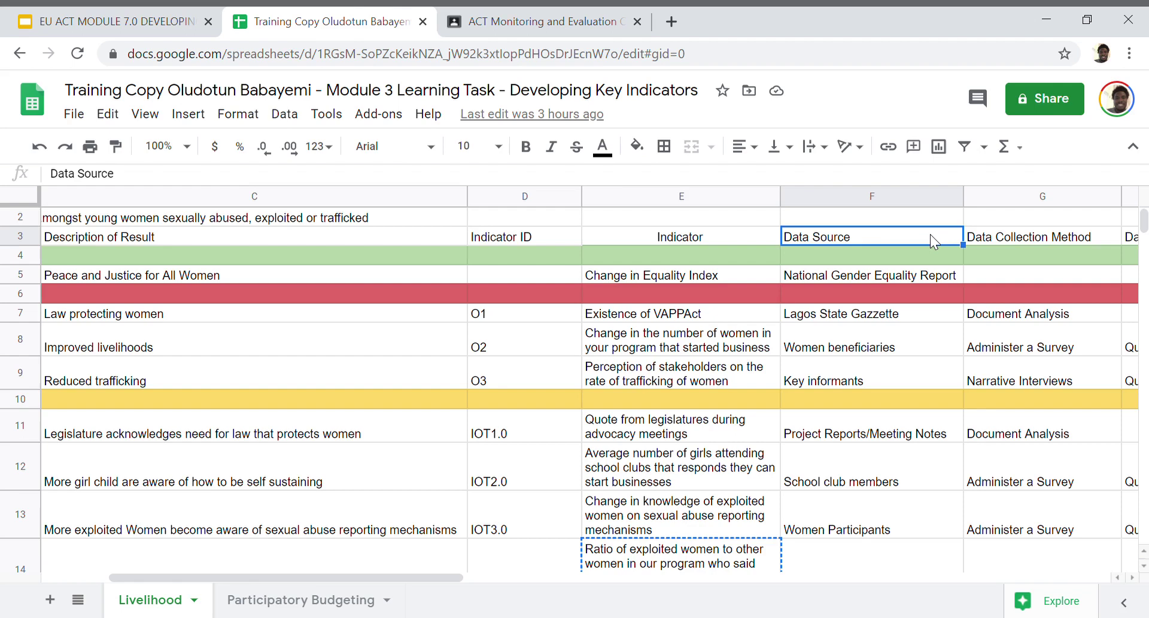
{"action": "key", "text": "Down"}
{"action": "key", "text": "Down"}
{"action": "key", "text": "Down"}
{"action": "key", "text": "Down"}
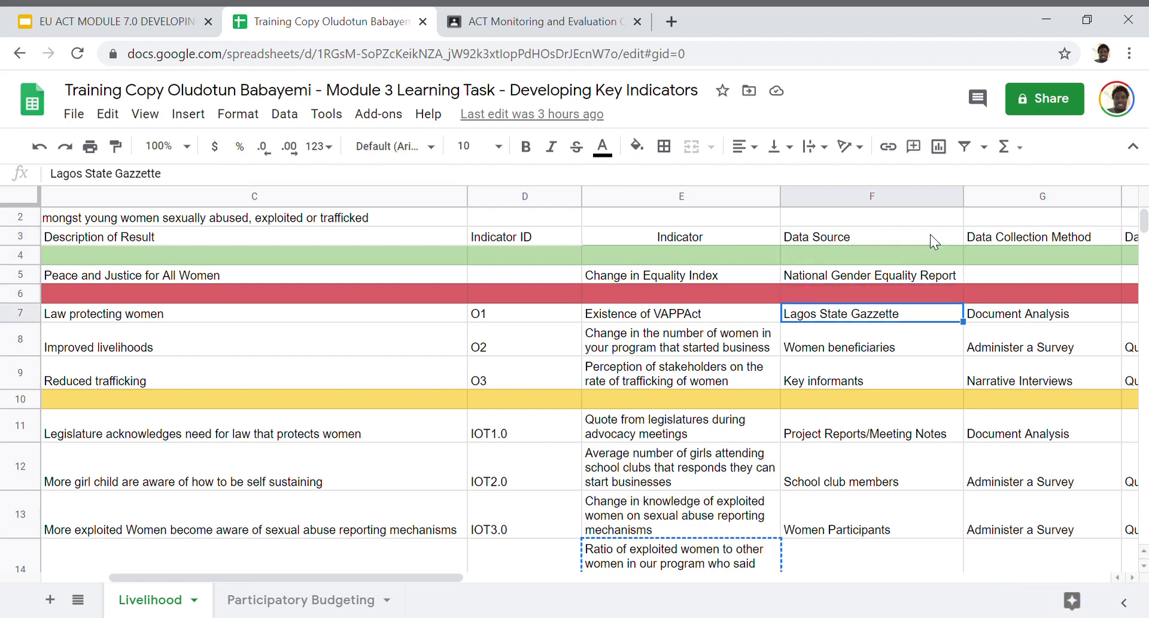
{"action": "key", "text": "Right"}
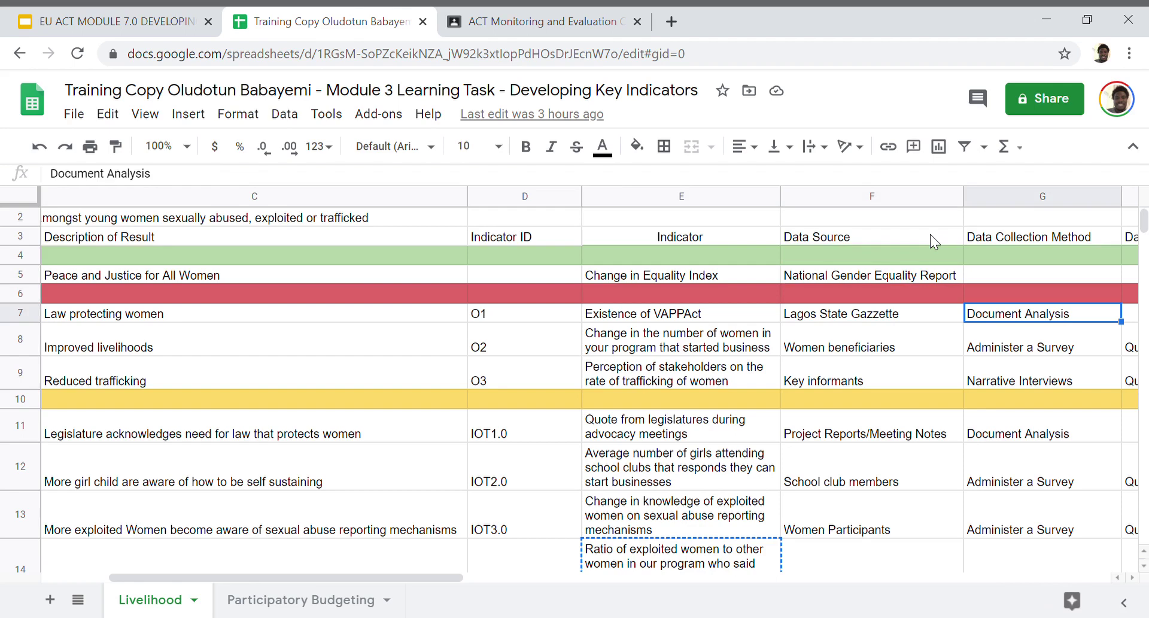
- Recheck the Lagos State Gazzette source against its document analysis method, and advance the presentation to the Frequency slide
{"action": "key", "text": "Left"}
{"action": "key", "text": "Left"}
{"action": "key", "text": "Right"}
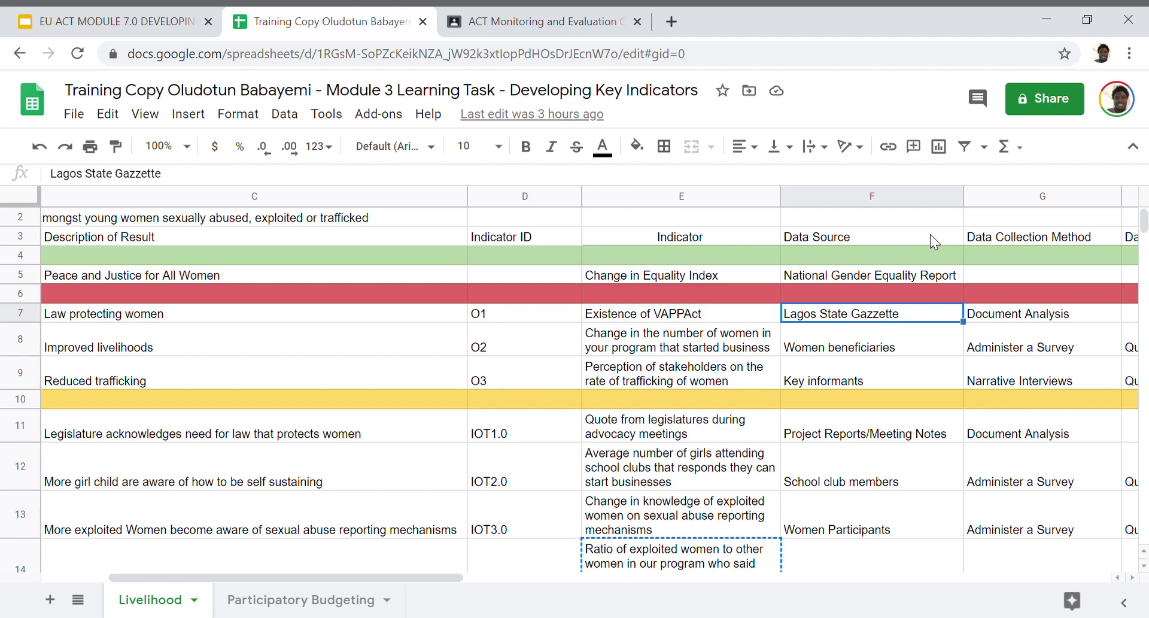
{"action": "key", "text": "Right"}
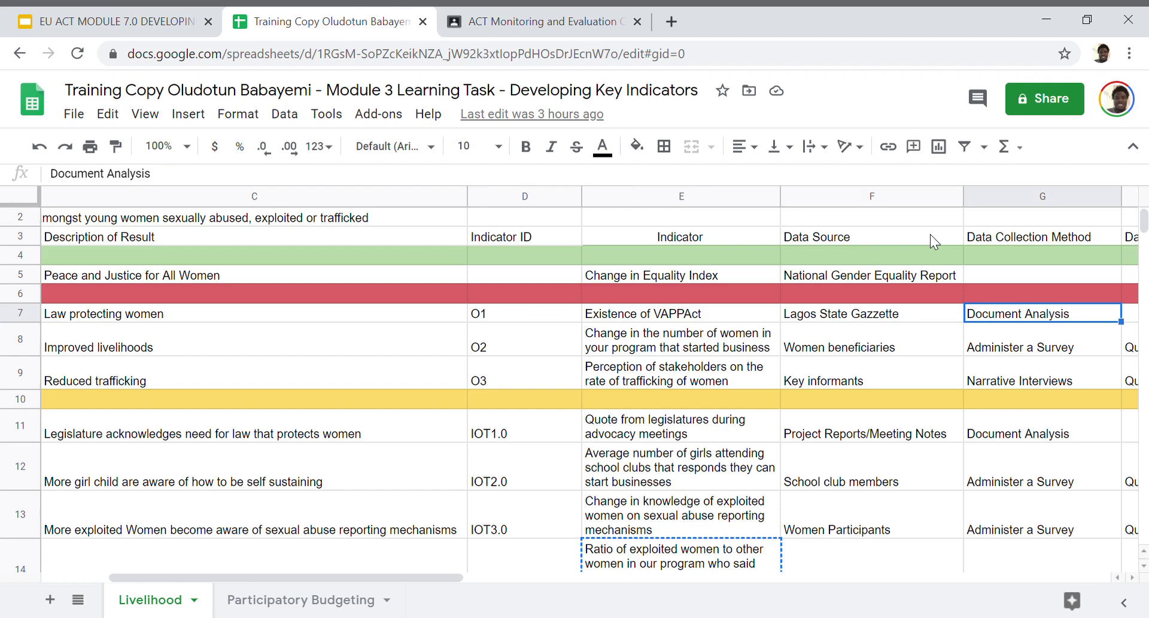
{"action": "left_click", "coordinate": [133, 21]}
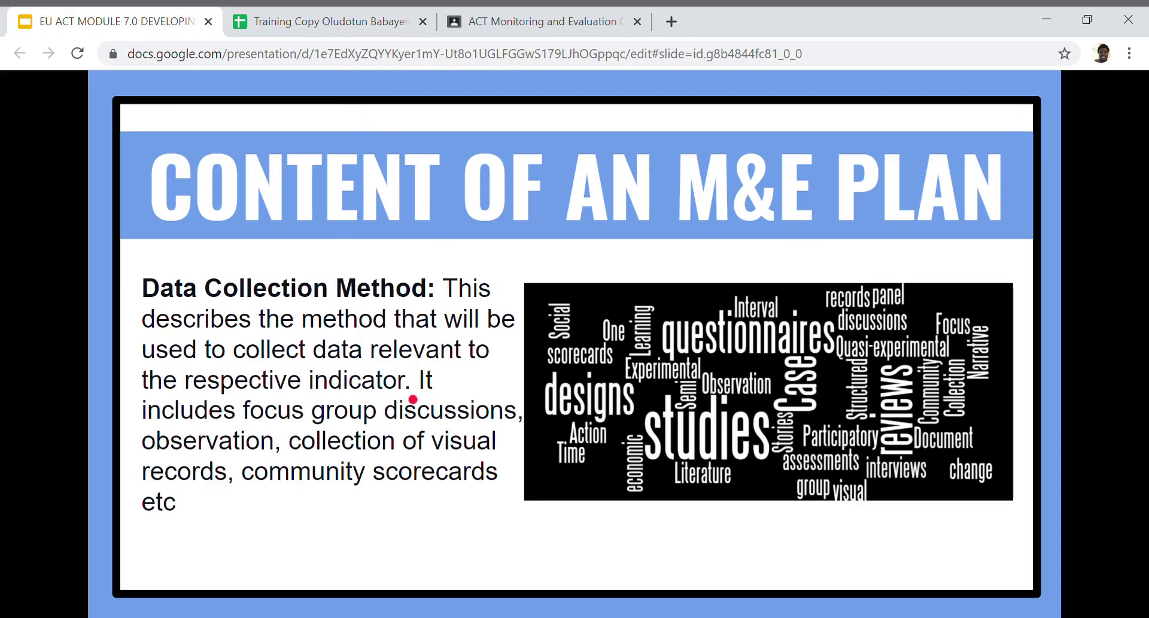
{"action": "key", "text": "Right"}
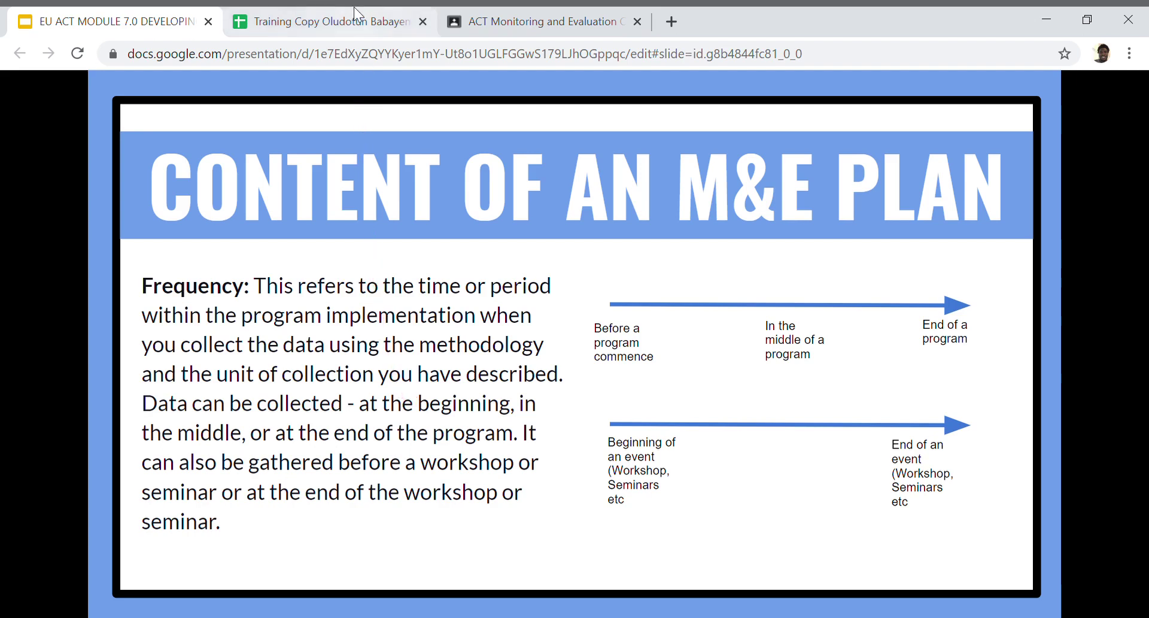
- Return to the Livelihood sheet and go to the data collection timing of the school club girls indicator in row 12
{"action": "left_click", "coordinate": [323, 21]}
{"action": "left_click", "coordinate": [396, 488]}
{"action": "key", "text": "Right"}
{"action": "key", "text": "Right"}
{"action": "key", "text": "Right"}
{"action": "key", "text": "Right"}
{"action": "key", "text": "Right"}
{"action": "key", "text": "Right"}
{"action": "key", "text": "Right"}
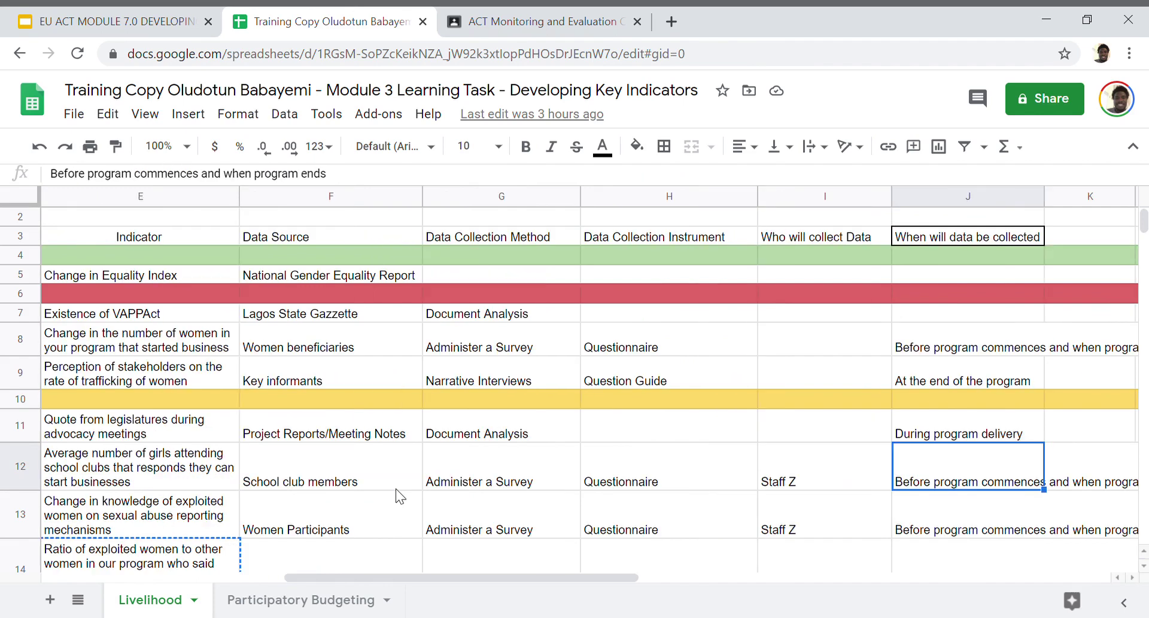
- Examine the When will data be collected column for the outcome and intermediate outcome rows, from row 7 downwards
{"action": "key", "text": "Up"}
{"action": "key", "text": "Up"}
{"action": "key", "text": "Up"}
{"action": "key", "text": "Up"}
{"action": "key", "text": "Up"}
{"action": "key", "text": "Up"}
{"action": "key", "text": "Up"}
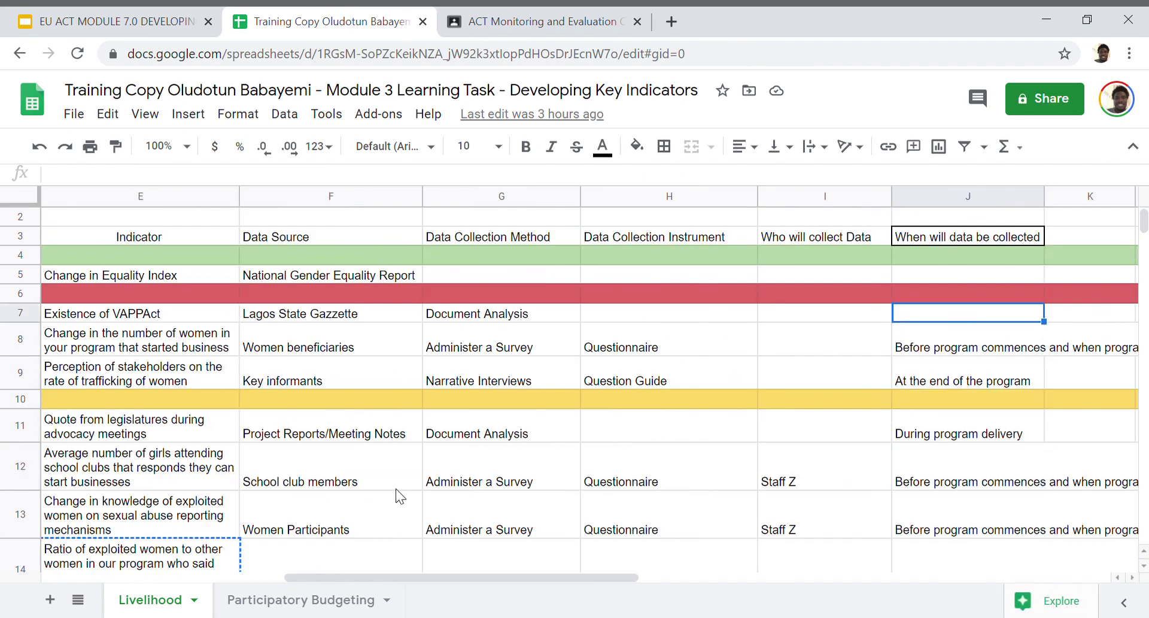
{"action": "key", "text": "Down"}
{"action": "key", "text": "Down"}
{"action": "key", "text": "Down"}
{"action": "key", "text": "Down"}
{"action": "key", "text": "Down"}
{"action": "key", "text": "Down"}
{"action": "key", "text": "Down"}
{"action": "key", "text": "Down"}
{"action": "key", "text": "Down"}
{"action": "key", "text": "Down"}
{"action": "key", "text": "Down"}
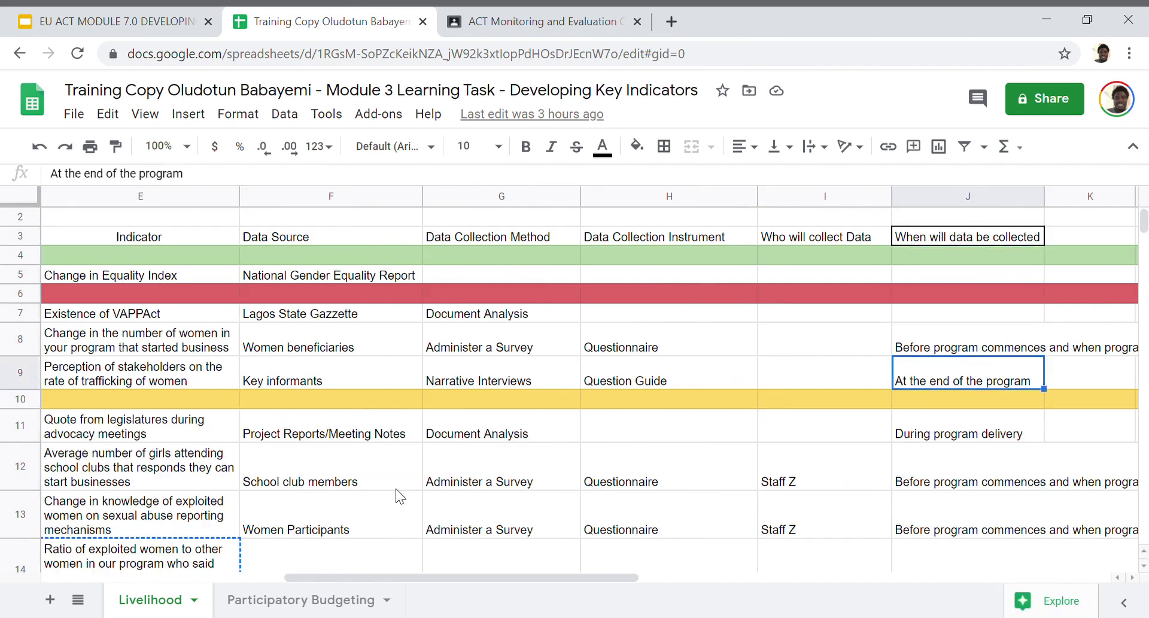
{"action": "key", "text": "Up"}
{"action": "key", "text": "Up"}
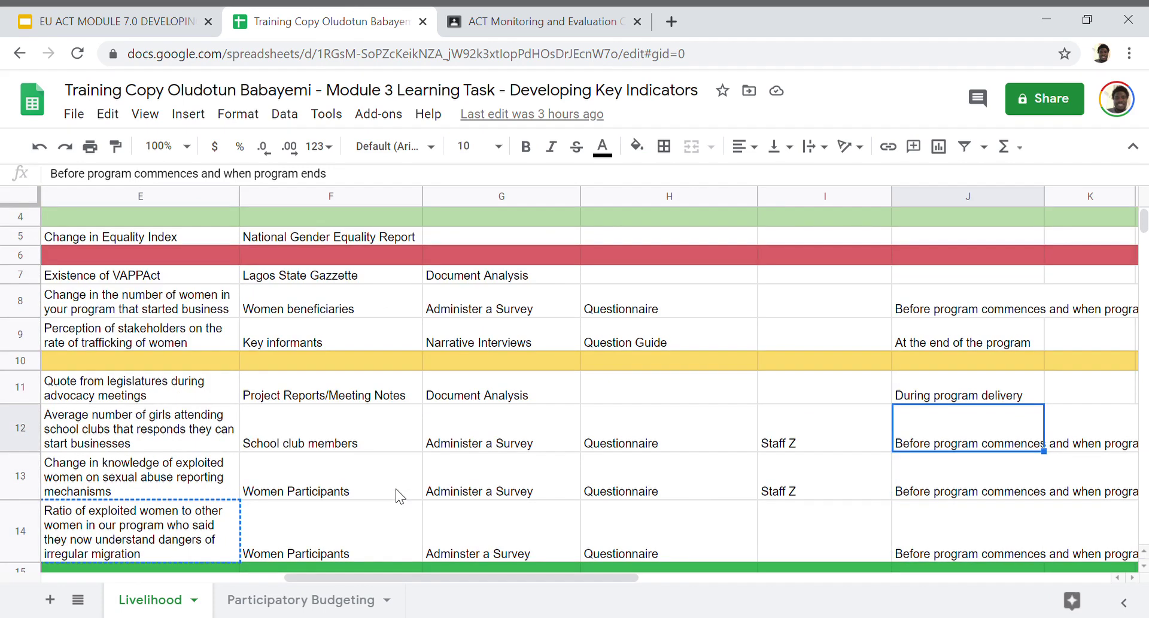
- Compare the indicator, data source, collection method and instrument in row 12 with the timing of its data collection
{"action": "key", "text": "Left"}
{"action": "key", "text": "Left"}
{"action": "key", "text": "Left"}
{"action": "key", "text": "Left"}
{"action": "key", "text": "Left"}
{"action": "key", "text": "Right"}
{"action": "key", "text": "Right"}
{"action": "key", "text": "Right"}
{"action": "key", "text": "Right"}
{"action": "key", "text": "Right"}
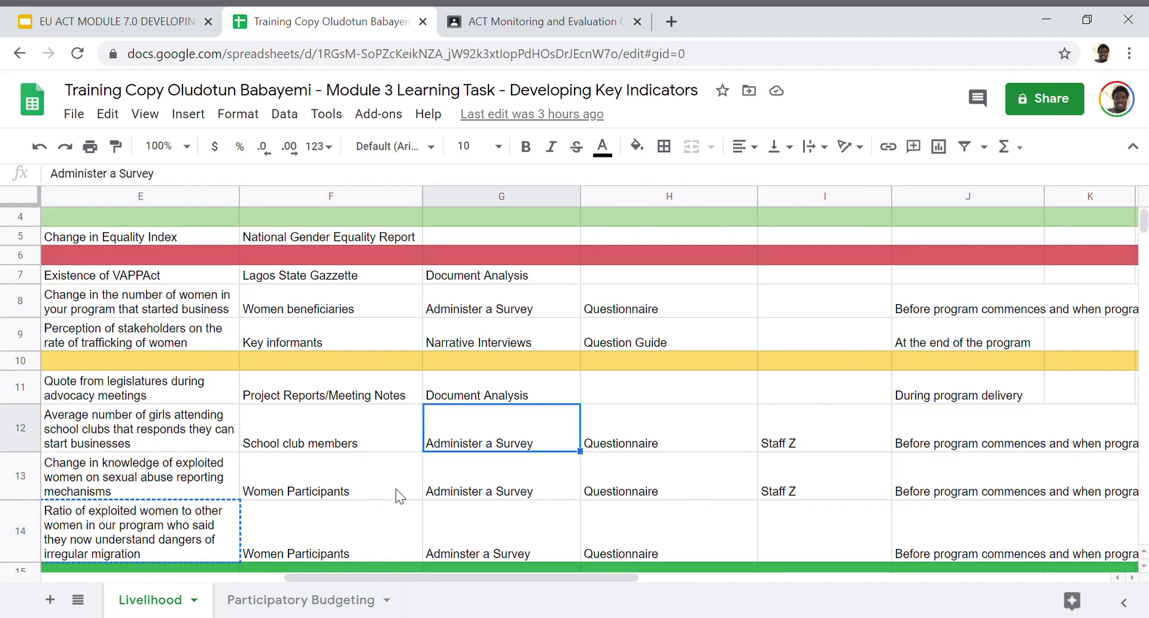
{"action": "key", "text": "Right"}
{"action": "key", "text": "Left"}
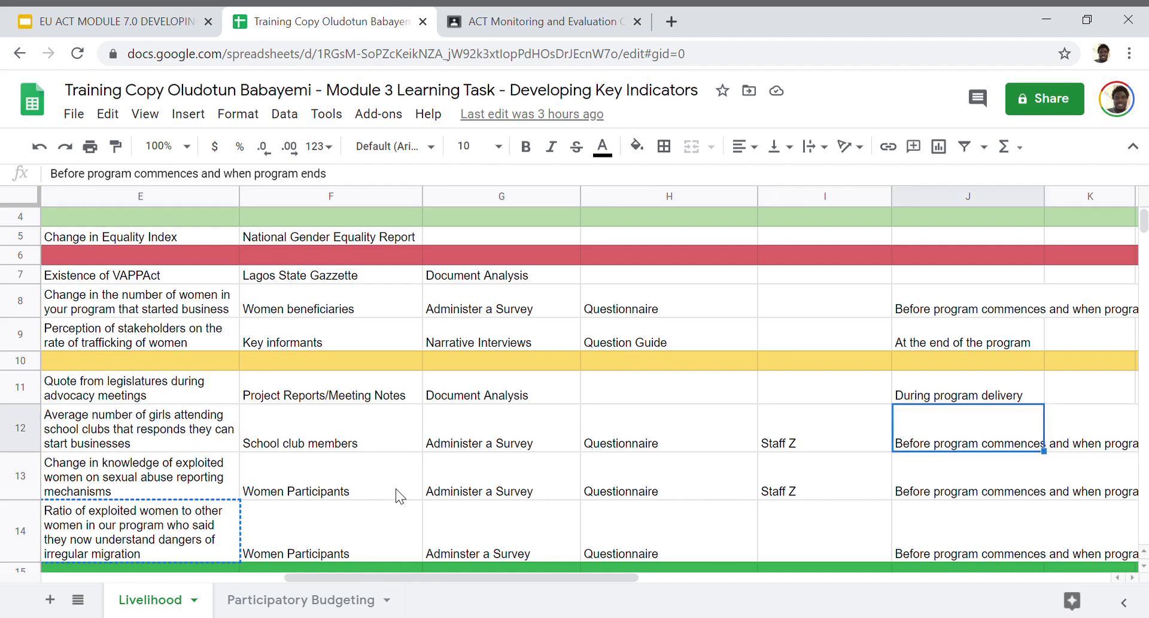
{"action": "key", "text": "Left"}
{"action": "key", "text": "Left"}
{"action": "key", "text": "Left"}
{"action": "key", "text": "Right"}
{"action": "key", "text": "Right"}
{"action": "key", "text": "Right"}
- Compare the When will data be collected heading in row 3 with the Data Collection Instrument heading
{"action": "key", "text": "Up"}
{"action": "key", "text": "Up"}
{"action": "key", "text": "Up"}
{"action": "key", "text": "Up"}
{"action": "key", "text": "Up"}
{"action": "key", "text": "Up"}
{"action": "key", "text": "Up"}
{"action": "key", "text": "Up"}
{"action": "key", "text": "Up"}
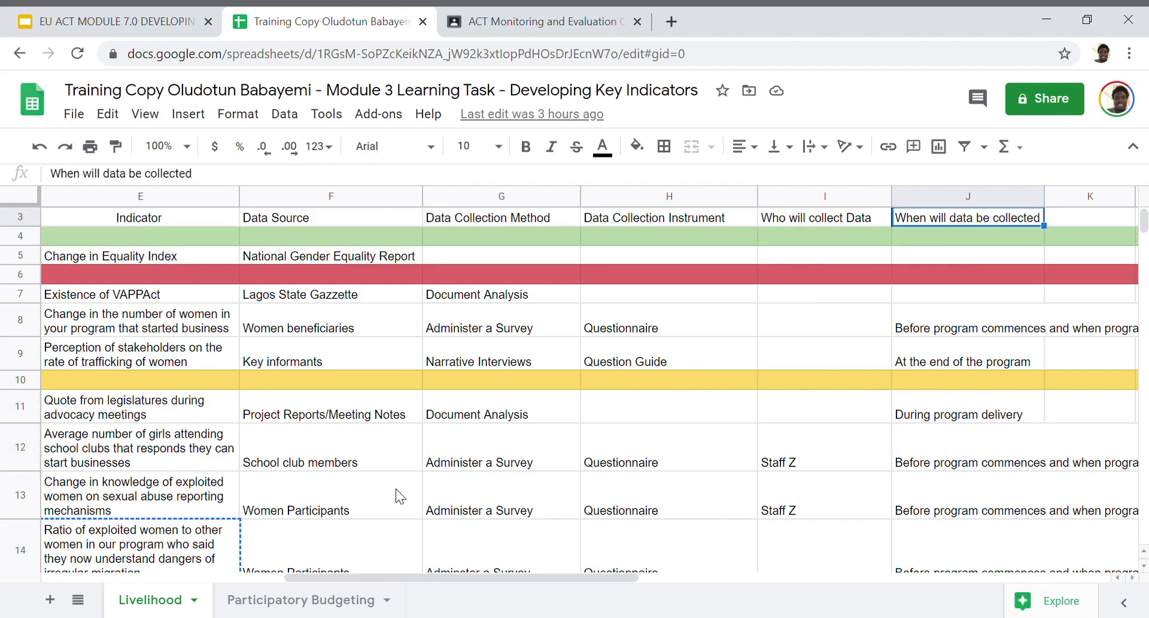
{"action": "key", "text": "Left"}
{"action": "key", "text": "Left"}
{"action": "key", "text": "Left"}
{"action": "key", "text": "Right"}
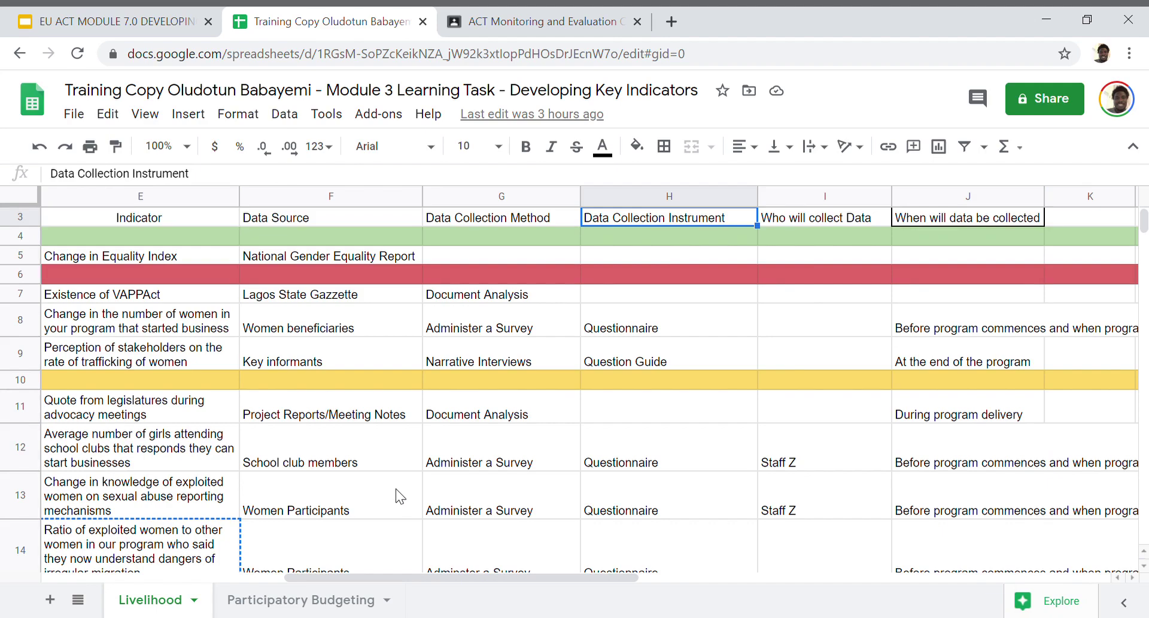
- Review the row 3 headings between Description of Result and Who will collect Data
{"action": "key", "text": "Left"}
{"action": "key", "text": "Left"}
{"action": "key", "text": "Left"}
{"action": "key", "text": "Left"}
{"action": "key", "text": "Left"}
{"action": "key", "text": "Right"}
{"action": "key", "text": "Right"}
{"action": "key", "text": "Right"}
{"action": "key", "text": "Right"}
{"action": "key", "text": "Right"}
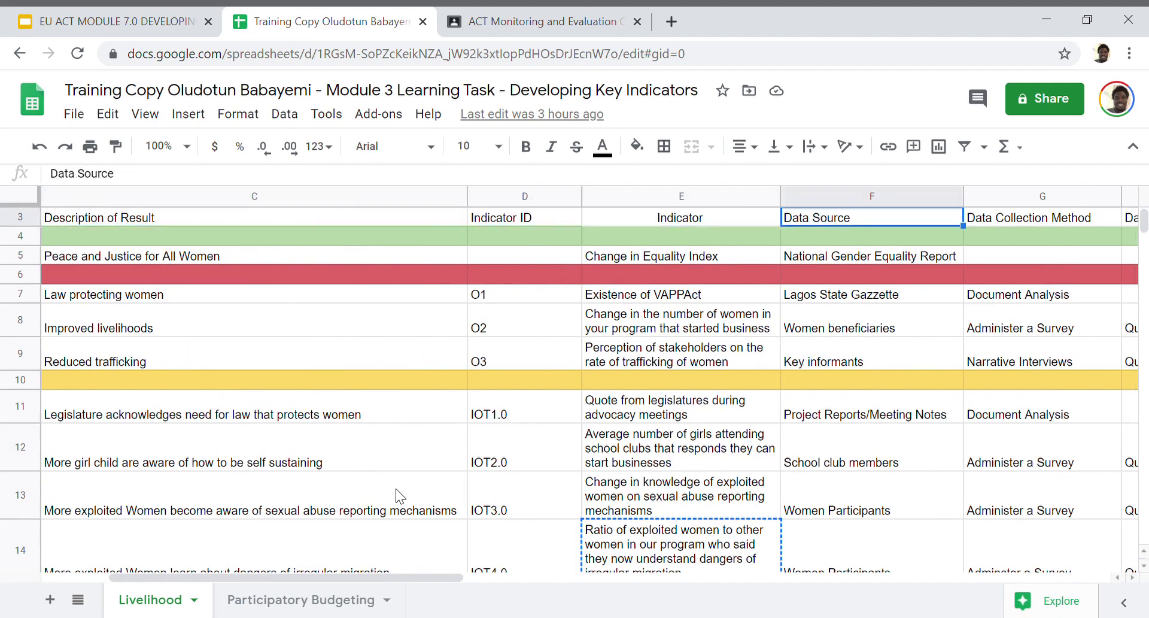
{"action": "key", "text": "Up"}
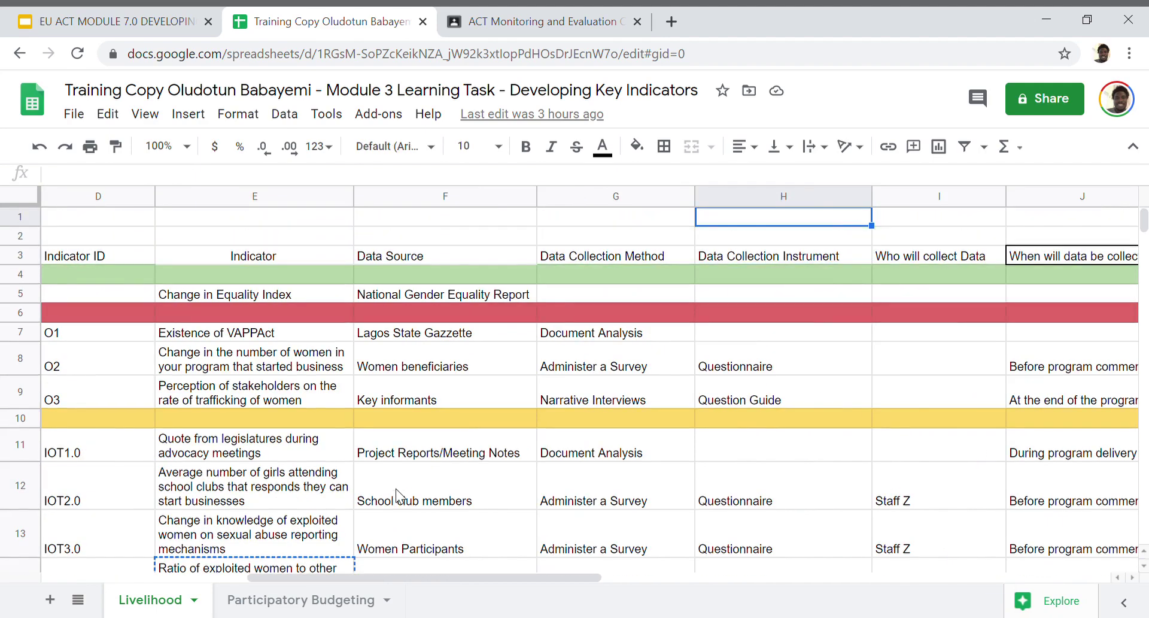
{"action": "key", "text": "Down"}
{"action": "key", "text": "Right"}
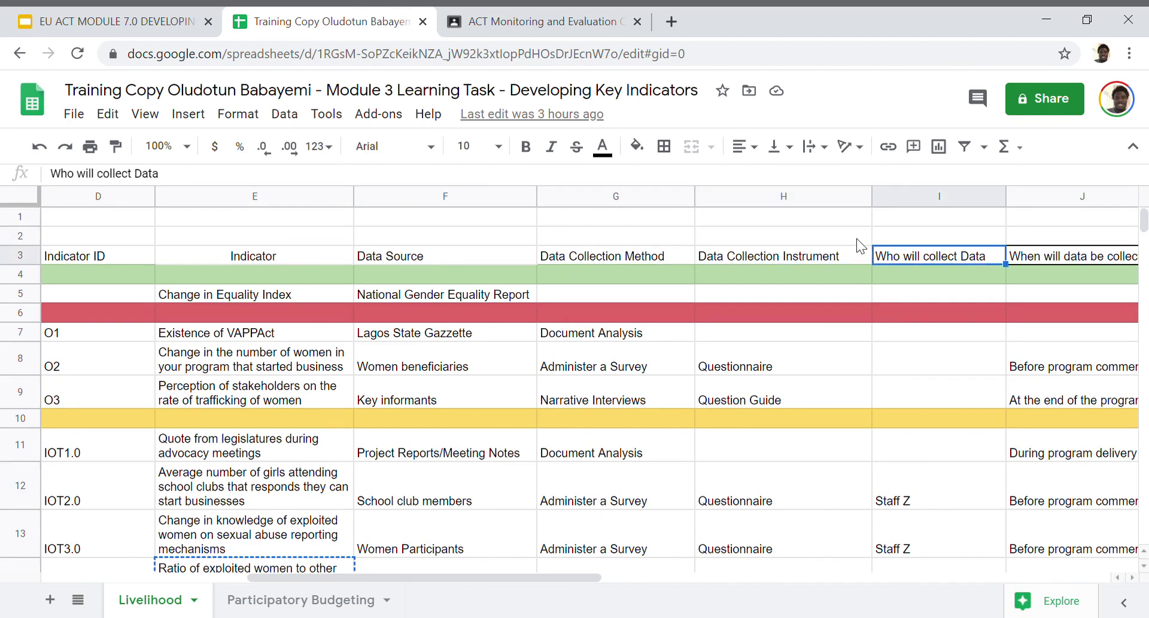
- Insert a column between Indicator and Data Source with the row 3 heading Baseline, and make it narrower
{"action": "left_click", "coordinate": [435, 201]}
{"action": "right_click", "coordinate": [426, 198]}
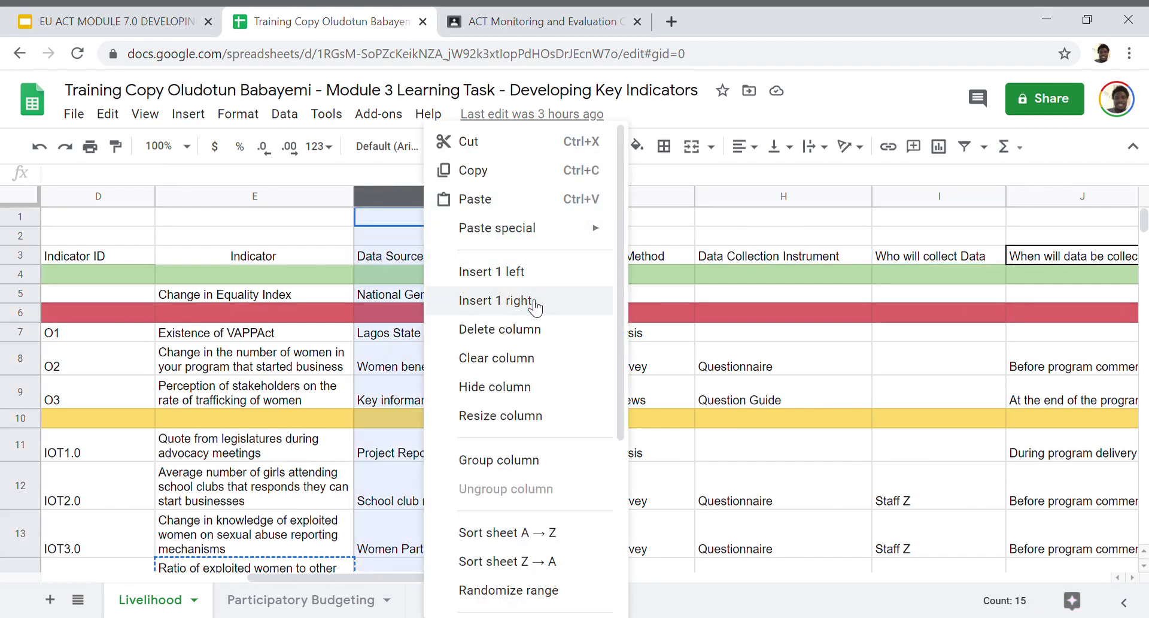
{"action": "left_click", "coordinate": [535, 274]}
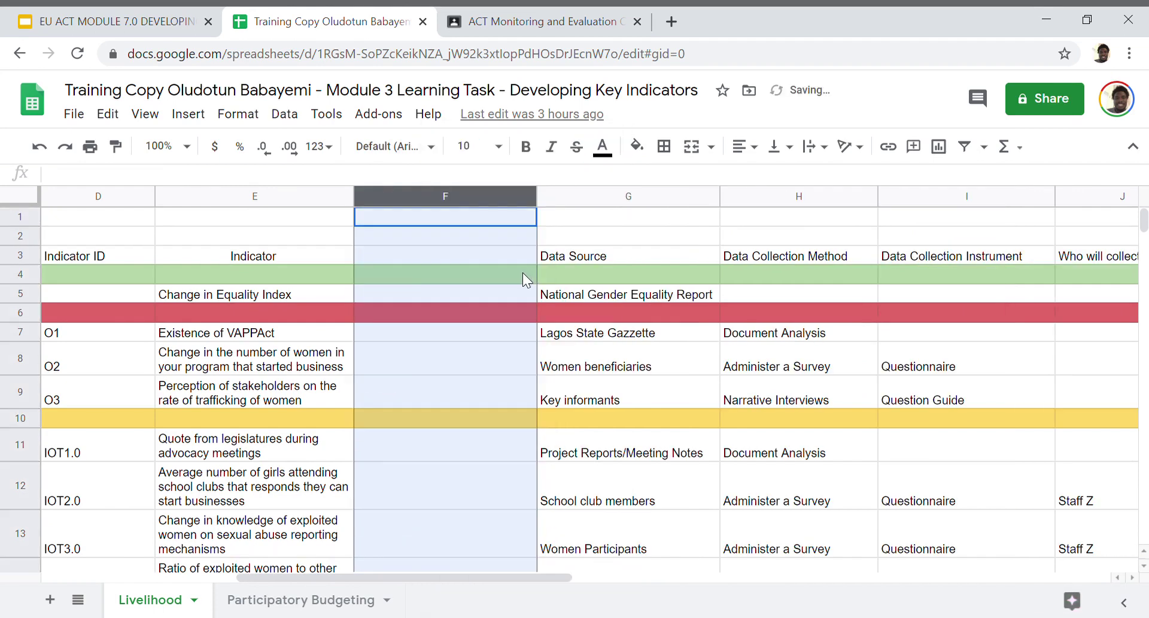
{"action": "left_click", "coordinate": [481, 256]}
{"action": "type", "text": "Baseline"}
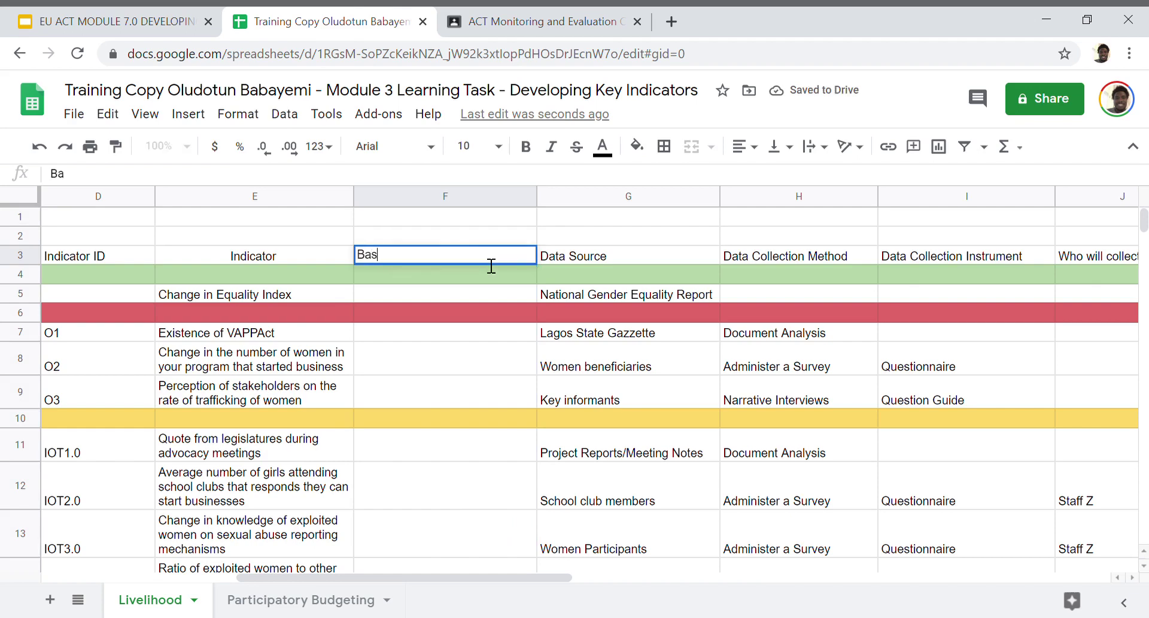
{"action": "left_click", "coordinate": [470, 361]}
{"action": "left_click_drag", "start_coordinate": [546, 203], "coordinate": [470, 205]}
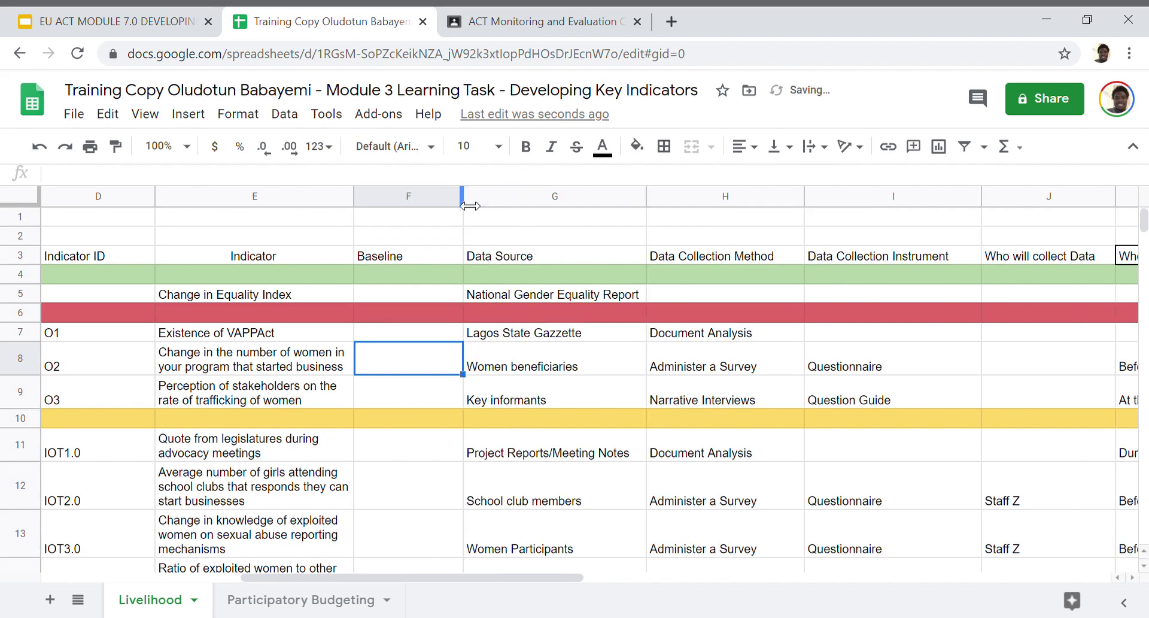
- Insert a column between Baseline and Data Source, and enter the heading Target in row 3
{"action": "left_click", "coordinate": [429, 194]}
{"action": "right_click", "coordinate": [429, 194]}
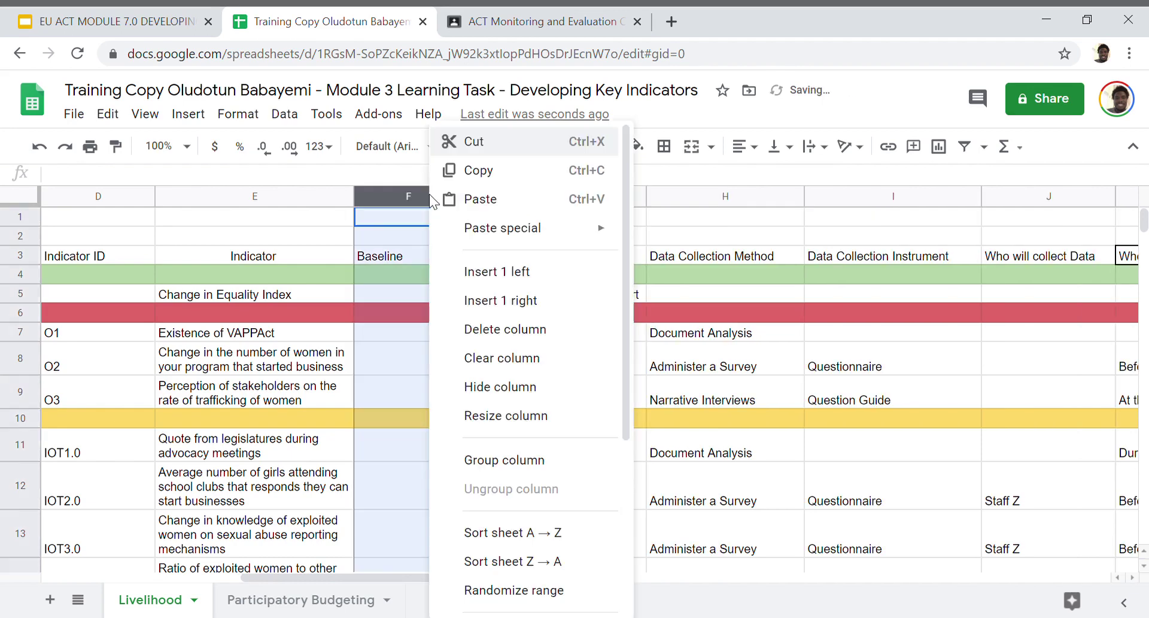
{"action": "left_click", "coordinate": [508, 302]}
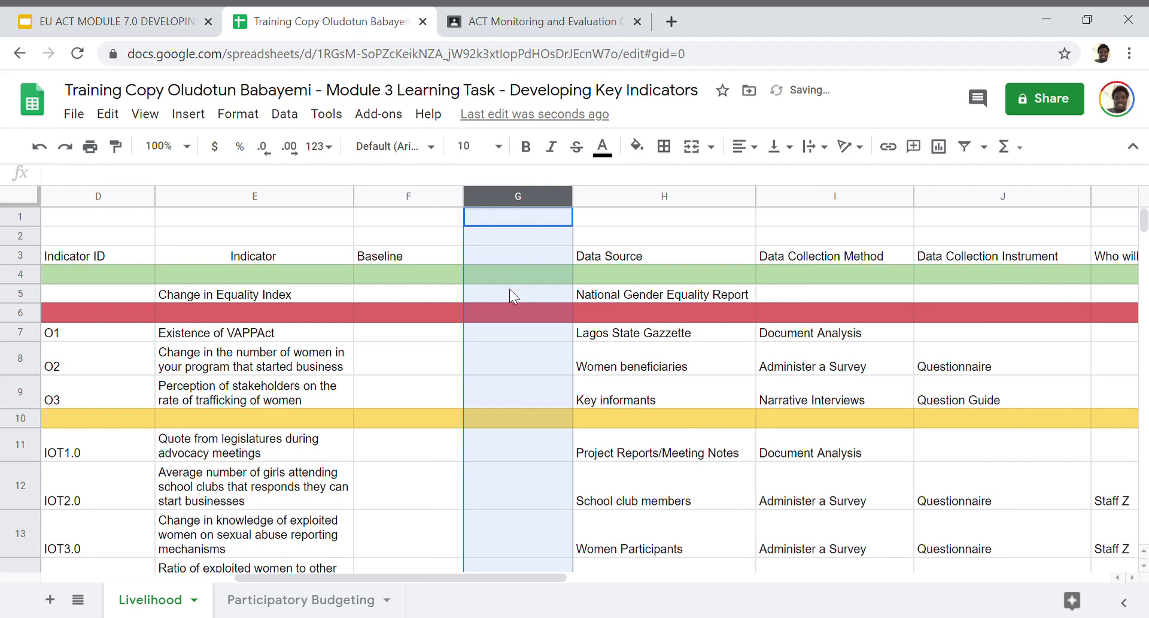
{"action": "left_click", "coordinate": [523, 257]}
{"action": "type", "text": "Target"}
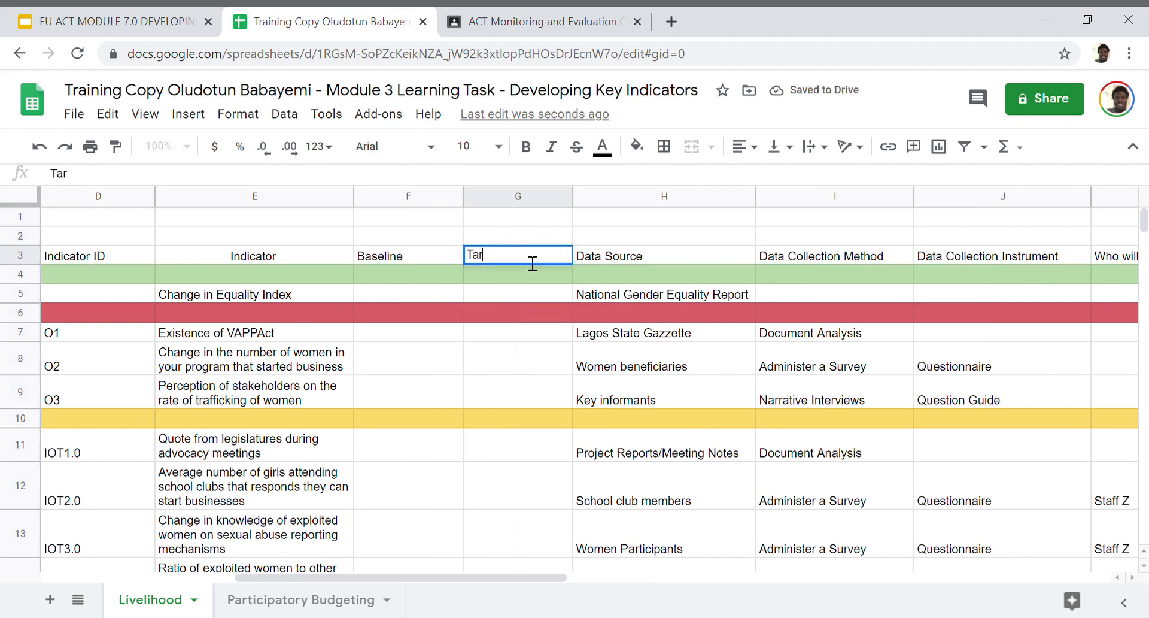
{"action": "left_click", "coordinate": [422, 353]}
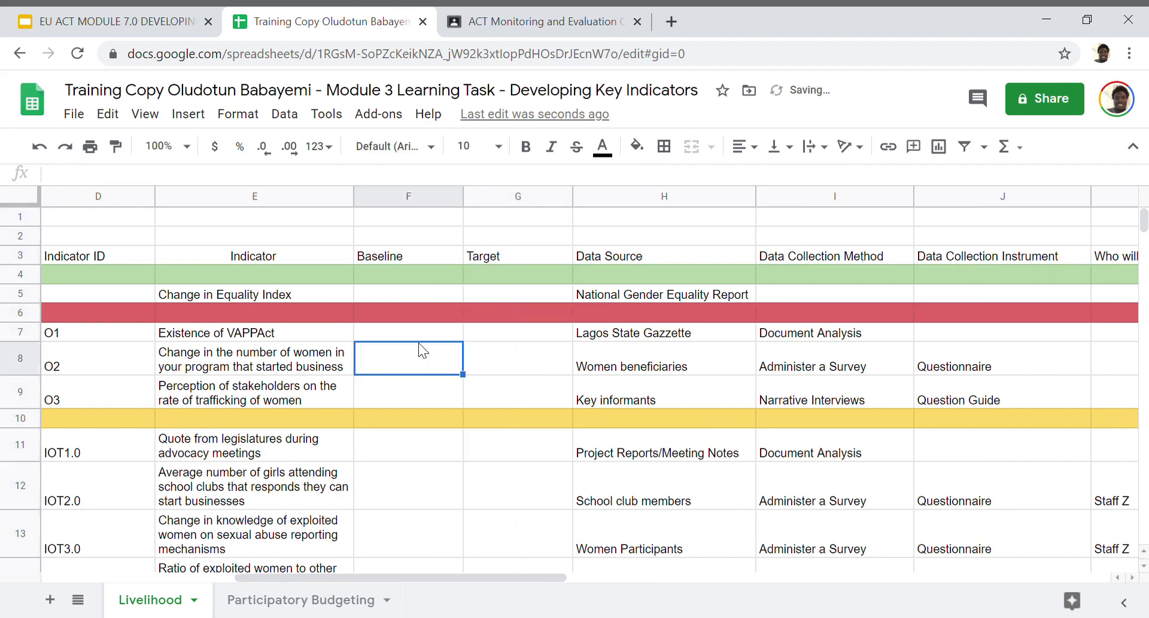
- Go through the Baseline column alongside the indicators, from the Change in Equality Index row down to the intermediate outcomes
{"action": "left_click", "coordinate": [432, 292]}
{"action": "key", "text": "Down"}
{"action": "key", "text": "Down"}
{"action": "key", "text": "Down"}
{"action": "key", "text": "Down"}
{"action": "key", "text": "Down"}
{"action": "key", "text": "Down"}
{"action": "key", "text": "Down"}
{"action": "key", "text": "Down"}
{"action": "key", "text": "Down"}
{"action": "key", "text": "Down"}
{"action": "key", "text": "Down"}
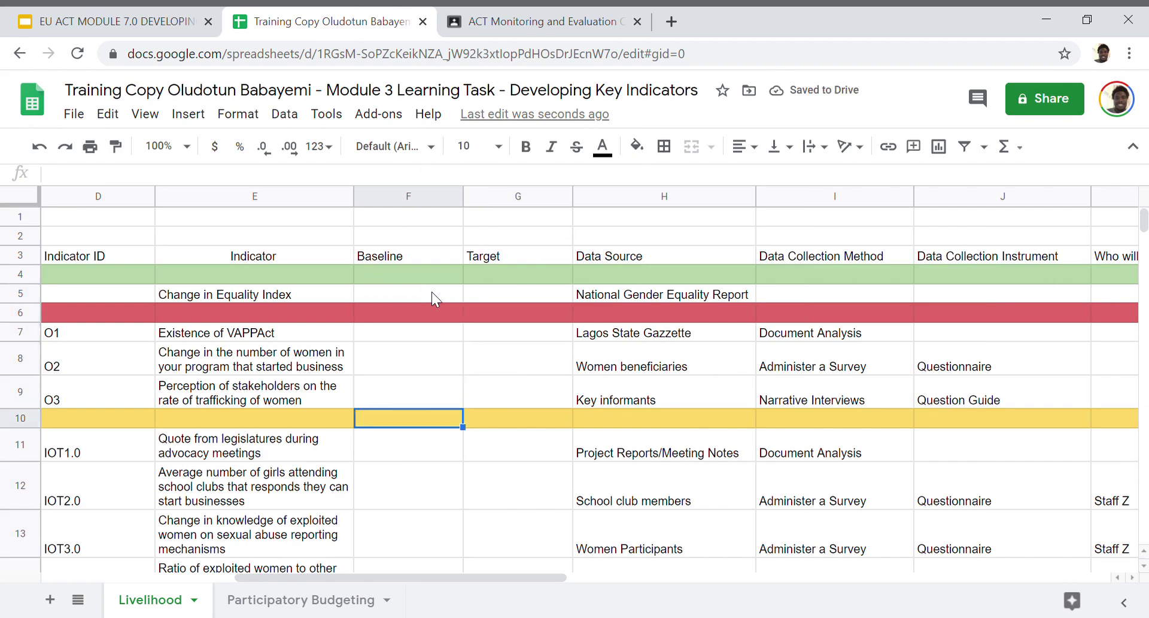
{"action": "key", "text": "Up"}
{"action": "key", "text": "Up"}
{"action": "key", "text": "Up"}
{"action": "key", "text": "Up"}
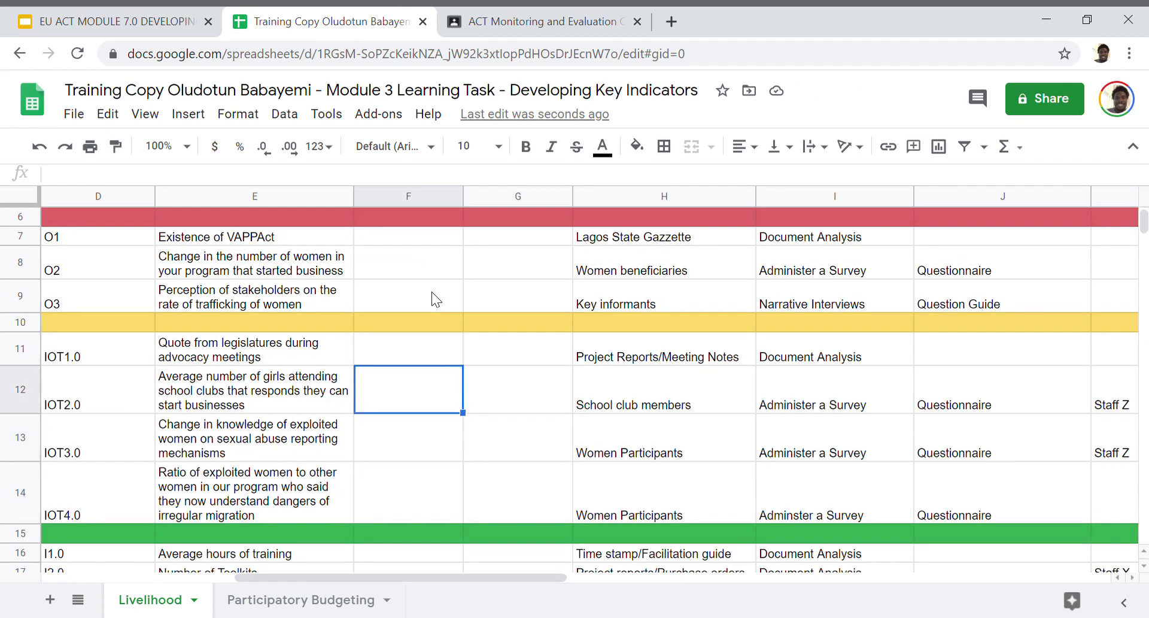
{"action": "key", "text": "Down"}
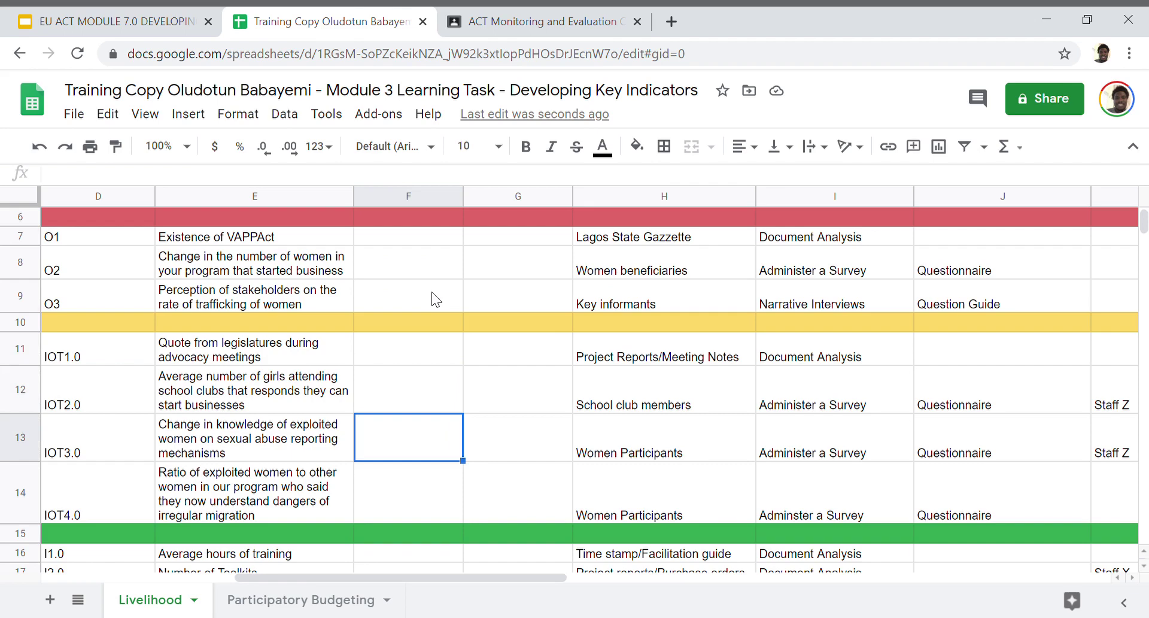
- Compare the result description, indicator ID and indicator in row 13 with its Baseline and Target cells
{"action": "key", "text": "Left"}
{"action": "key", "text": "Left"}
{"action": "key", "text": "Left"}
{"action": "key", "text": "Left"}
{"action": "key", "text": "Right"}
{"action": "key", "text": "Right"}
{"action": "key", "text": "Right"}
{"action": "key", "text": "Right"}
{"action": "key", "text": "Right"}
{"action": "key", "text": "Left"}
{"action": "key", "text": "Up"}
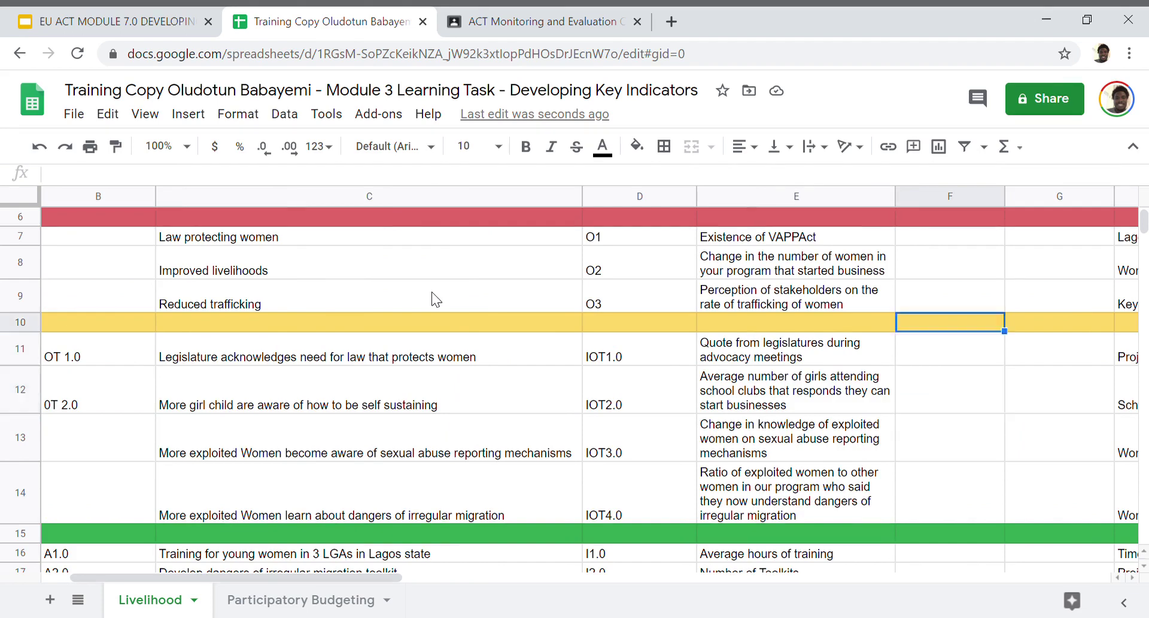
- Go over the Baseline column again from the top of the sheet down to the green divider in row 15
{"action": "key", "text": "ctrl+Up"}
{"action": "key", "text": "Down"}
{"action": "key", "text": "Down"}
{"action": "key", "text": "Down"}
{"action": "key", "text": "Down"}
{"action": "key", "text": "Down"}
{"action": "key", "text": "Down"}
{"action": "key", "text": "Down"}
{"action": "key", "text": "Down"}
{"action": "key", "text": "Down"}
{"action": "key", "text": "Down"}
{"action": "key", "text": "Down"}
{"action": "key", "text": "Down"}
{"action": "key", "text": "Down"}
{"action": "key", "text": "Down"}
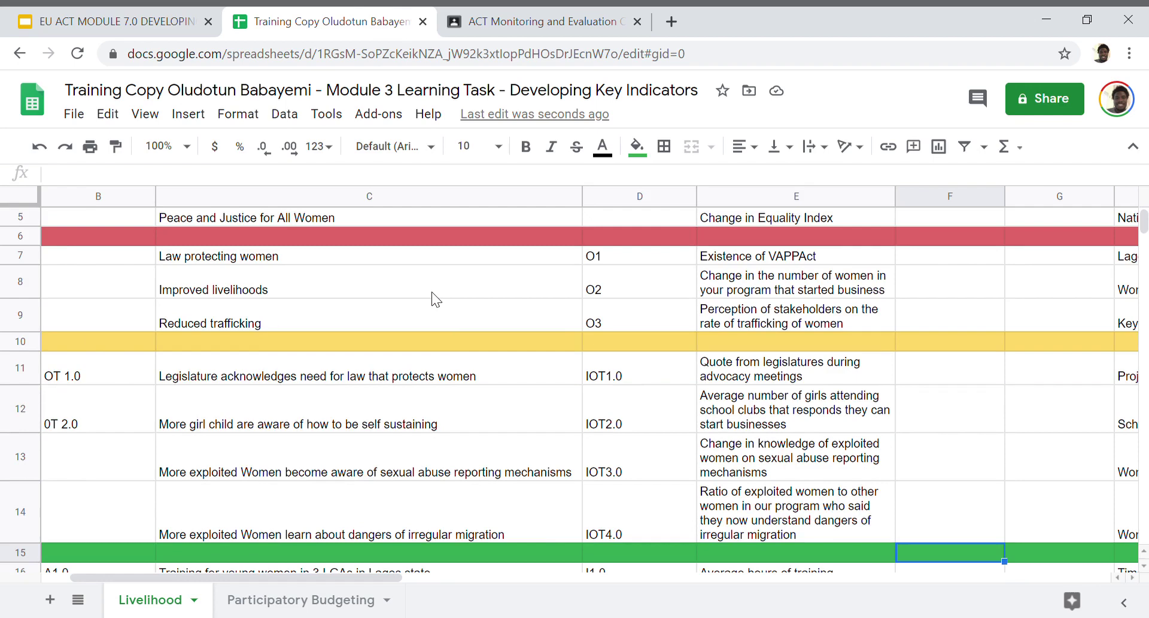
- Review the Baseline cells beside the outcome and output indicators, between the green divider in row 15 and the upper rows, finishing at row 11
{"action": "key", "text": "Up"}
{"action": "key", "text": "Up"}
{"action": "key", "text": "Up"}
{"action": "key", "text": "Up"}
{"action": "key", "text": "Up"}
{"action": "key", "text": "Up"}
{"action": "key", "text": "Up"}
{"action": "key", "text": "Up"}
{"action": "key", "text": "Down"}
{"action": "key", "text": "Down"}
{"action": "key", "text": "Down"}
{"action": "key", "text": "Down"}
{"action": "key", "text": "Down"}
{"action": "key", "text": "Down"}
{"action": "key", "text": "Down"}
{"action": "key", "text": "Up"}
{"action": "key", "text": "Up"}
{"action": "key", "text": "Up"}
{"action": "key", "text": "Up"}
{"action": "key", "text": "Up"}
{"action": "key", "text": "Up"}
{"action": "key", "text": "Up"}
{"action": "key", "text": "Up"}
{"action": "key", "text": "Up"}
{"action": "key", "text": "Up"}
{"action": "key", "text": "Down"}
{"action": "key", "text": "Down"}
{"action": "key", "text": "Down"}
{"action": "key", "text": "Down"}
{"action": "key", "text": "Down"}
{"action": "key", "text": "Down"}
{"action": "key", "text": "Down"}
{"action": "key", "text": "Down"}
{"action": "key", "text": "Down"}
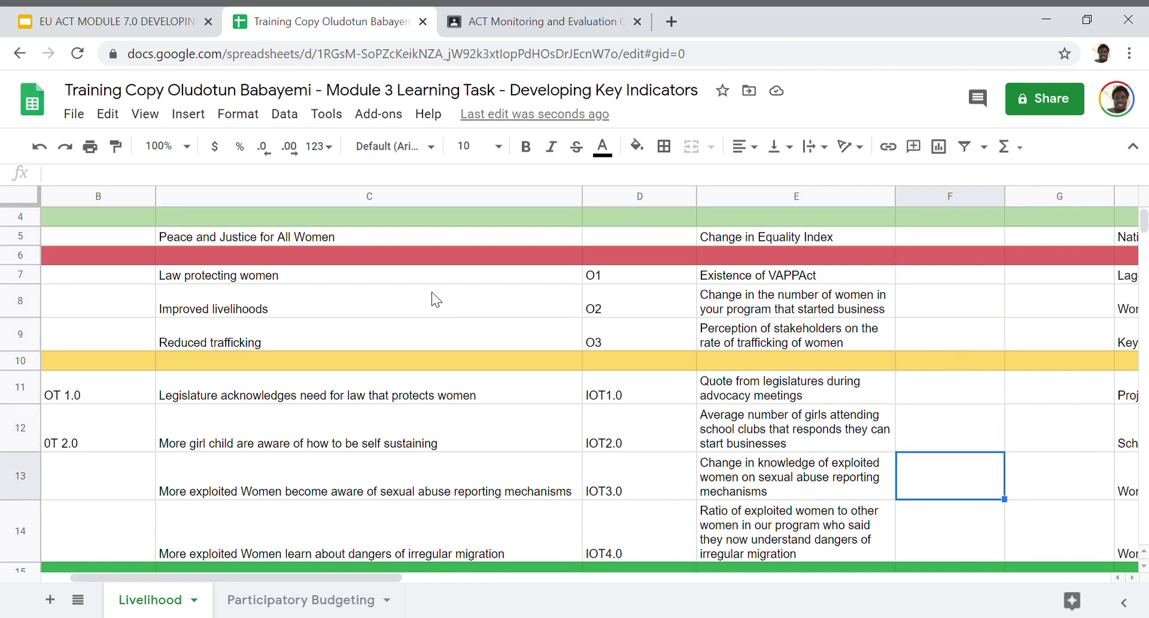
{"action": "key", "text": "Down"}
{"action": "key", "text": "Down"}
{"action": "key", "text": "Down"}
{"action": "key", "text": "Up"}
{"action": "key", "text": "Up"}
{"action": "key", "text": "Up"}
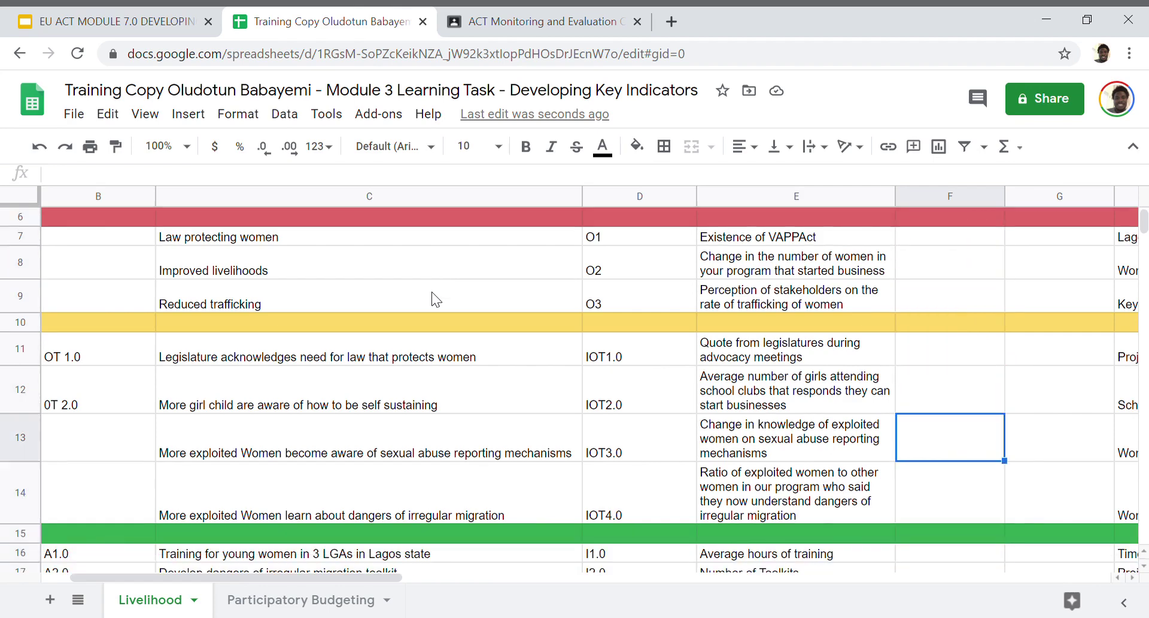
{"action": "key", "text": "Up"}
{"action": "key", "text": "Down"}
{"action": "key", "text": "Up"}
{"action": "key", "text": "Up"}
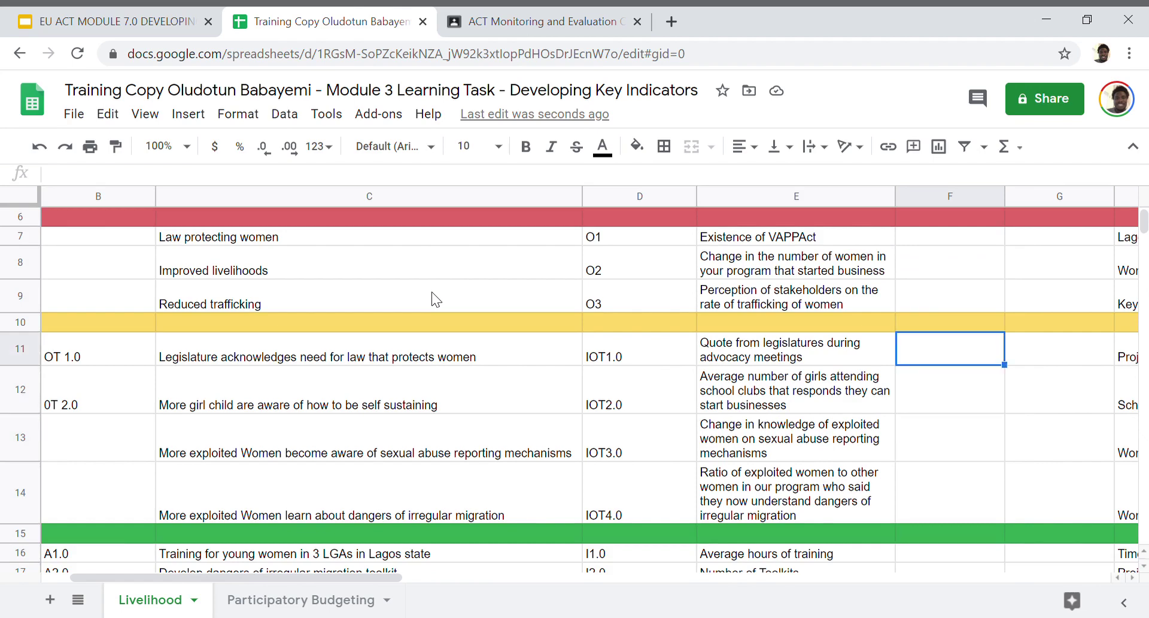
- Examine the Target heading in row 3 of column G, followed by the Baseline heading beside it
{"action": "key", "text": "Right"}
{"action": "key", "text": "Up"}
{"action": "key", "text": "Up"}
{"action": "key", "text": "Up"}
{"action": "key", "text": "Up"}
{"action": "key", "text": "Up"}
{"action": "key", "text": "Up"}
{"action": "key", "text": "Up"}
{"action": "key", "text": "Up"}
{"action": "key", "text": "Up"}
{"action": "key", "text": "Up"}
{"action": "key", "text": "Down"}
{"action": "key", "text": "Down"}
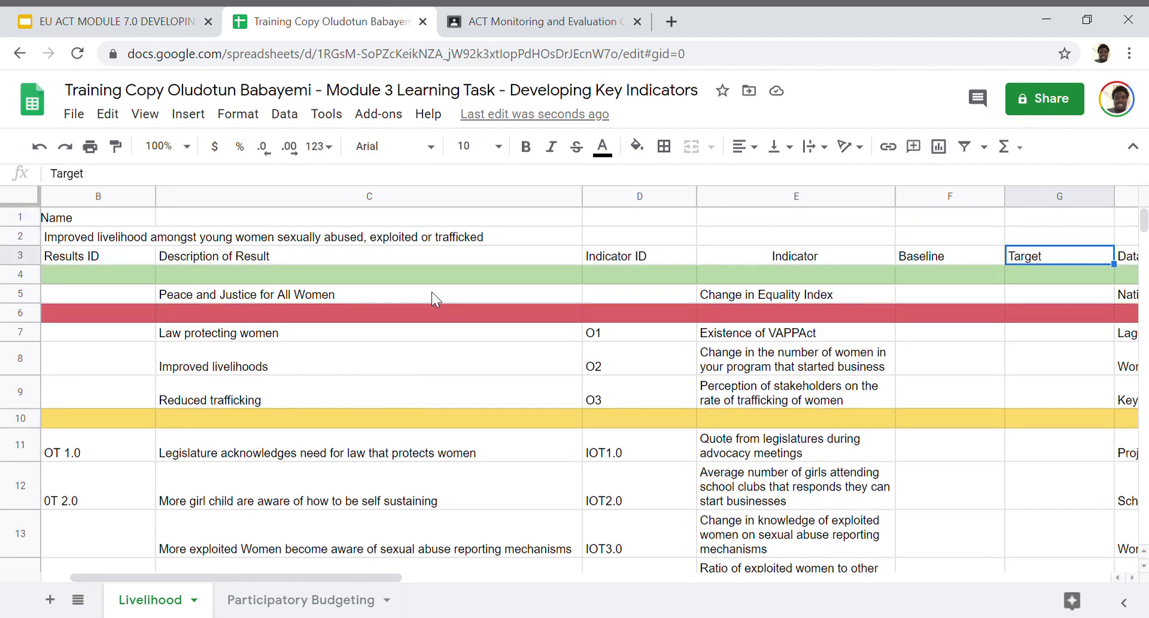
{"action": "key", "text": "Left"}
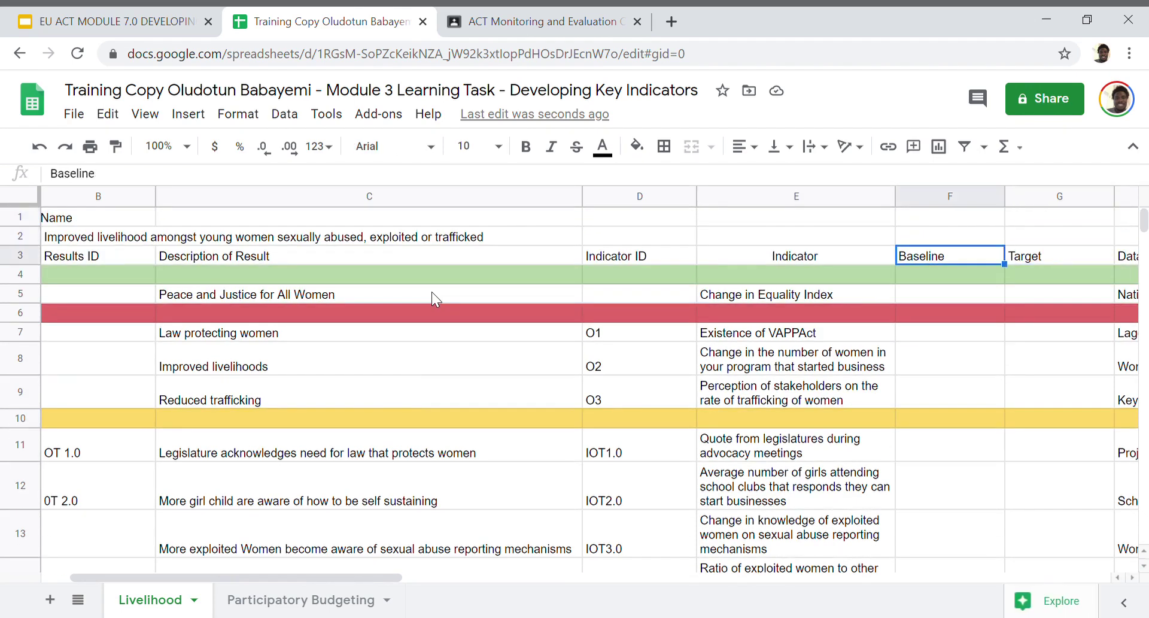
- Go through the Baseline column from its heading past the outcome and output indicators, finishing at the IOT3.0 row
{"action": "key", "text": "Down"}
{"action": "key", "text": "Down"}
{"action": "key", "text": "Down"}
{"action": "key", "text": "Down"}
{"action": "key", "text": "Down"}
{"action": "key", "text": "Down"}
{"action": "key", "text": "Down"}
{"action": "key", "text": "Down"}
{"action": "key", "text": "Down"}
{"action": "key", "text": "Down"}
{"action": "key", "text": "Down"}
{"action": "key", "text": "Down"}
{"action": "key", "text": "Down"}
{"action": "key", "text": "Down"}
{"action": "key", "text": "Down"}
{"action": "key", "text": "Up"}
{"action": "key", "text": "Up"}
{"action": "key", "text": "Up"}
{"action": "key", "text": "Up"}
{"action": "key", "text": "Up"}
{"action": "key", "text": "Up"}
{"action": "key", "text": "Up"}
{"action": "key", "text": "Up"}
{"action": "key", "text": "Up"}
{"action": "key", "text": "Up"}
{"action": "key", "text": "Up"}
{"action": "key", "text": "Up"}
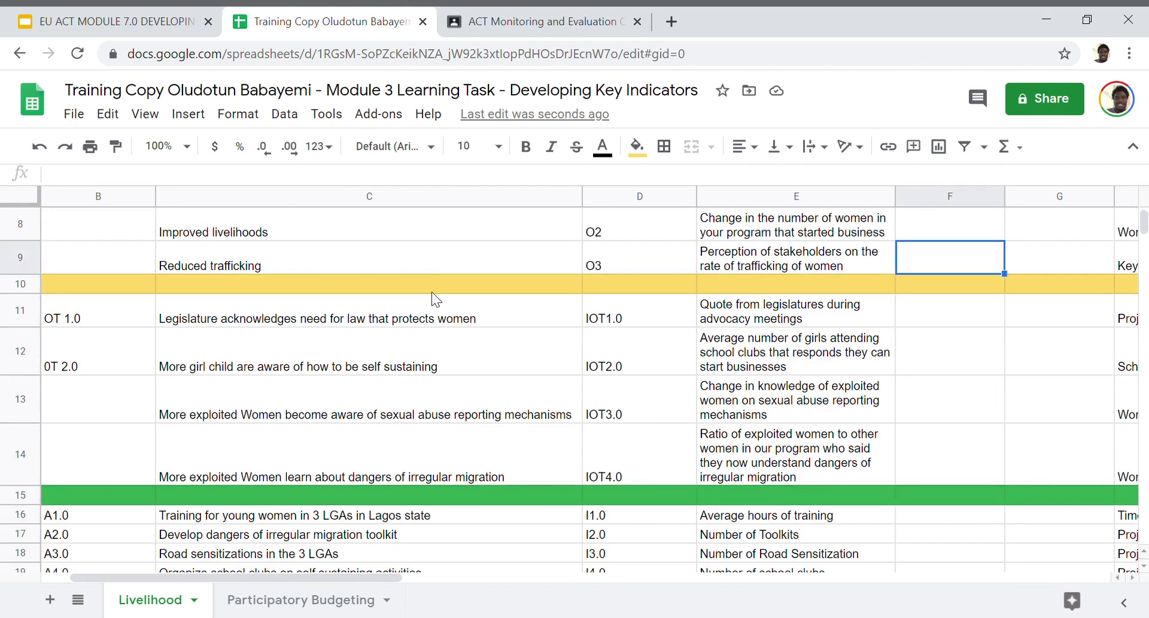
{"action": "key", "text": "Down"}
{"action": "key", "text": "Down"}
{"action": "key", "text": "Down"}
{"action": "key", "text": "Down"}
{"action": "key", "text": "Down"}
{"action": "key", "text": "Down"}
{"action": "key", "text": "Down"}
{"action": "key", "text": "Down"}
{"action": "key", "text": "Down"}
{"action": "key", "text": "Down"}
{"action": "key", "text": "Down"}
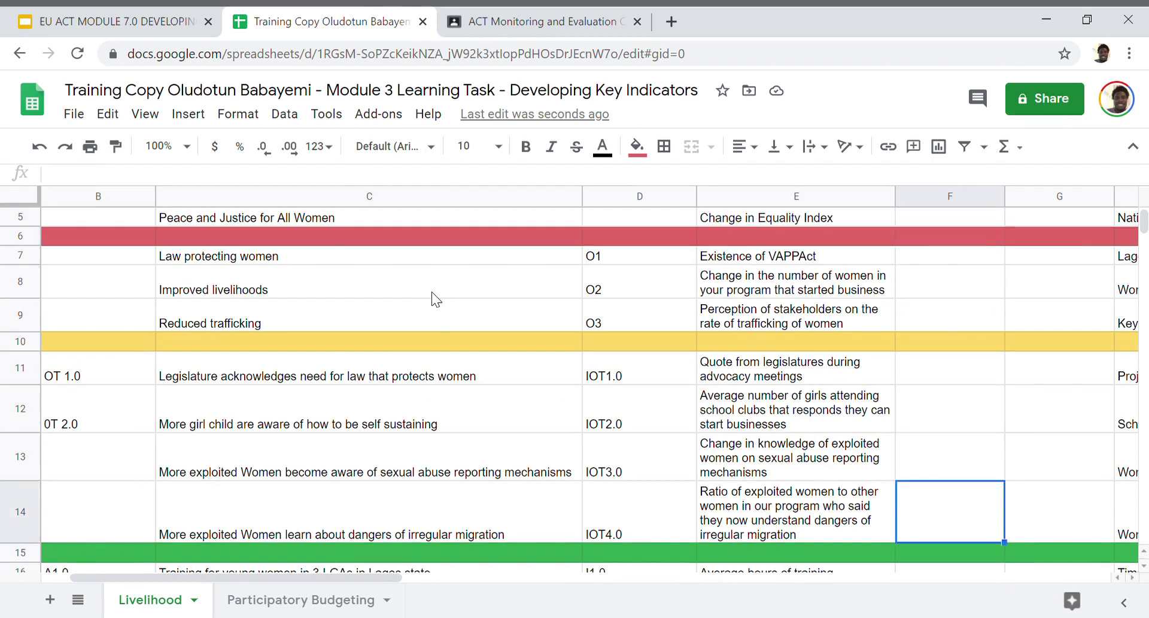
{"action": "key", "text": "Up"}
{"action": "key", "text": "Up"}
{"action": "key", "text": "Up"}
{"action": "key", "text": "Up"}
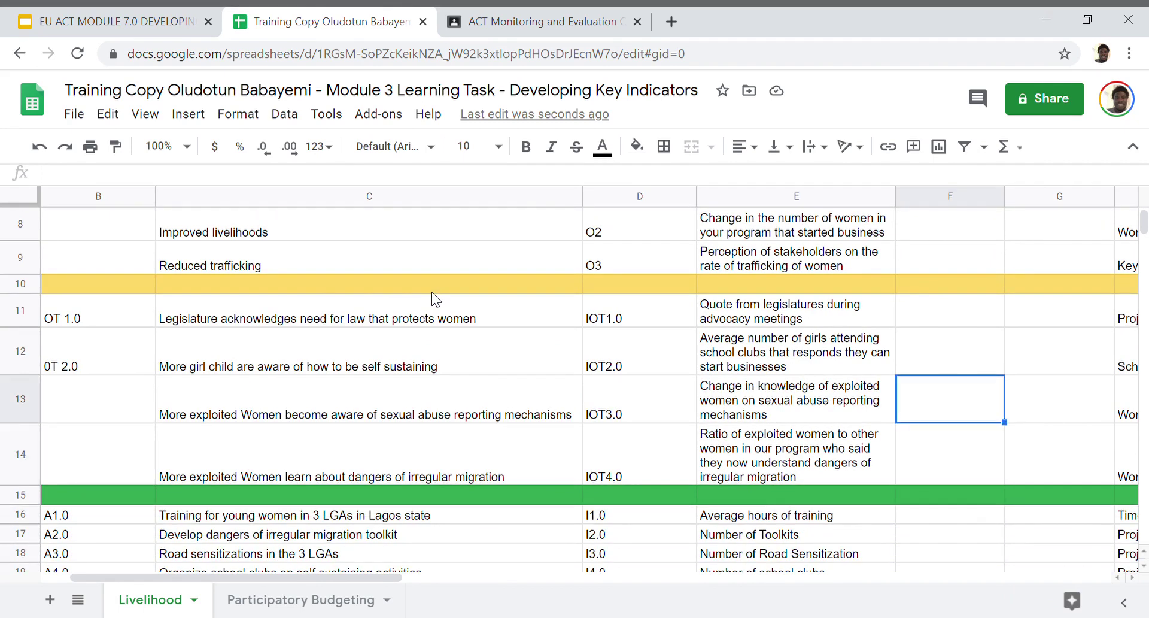
- Check the sexual abuse reporting indicator in row 13 against its own Baseline and Target cells
{"action": "key", "text": "Left"}
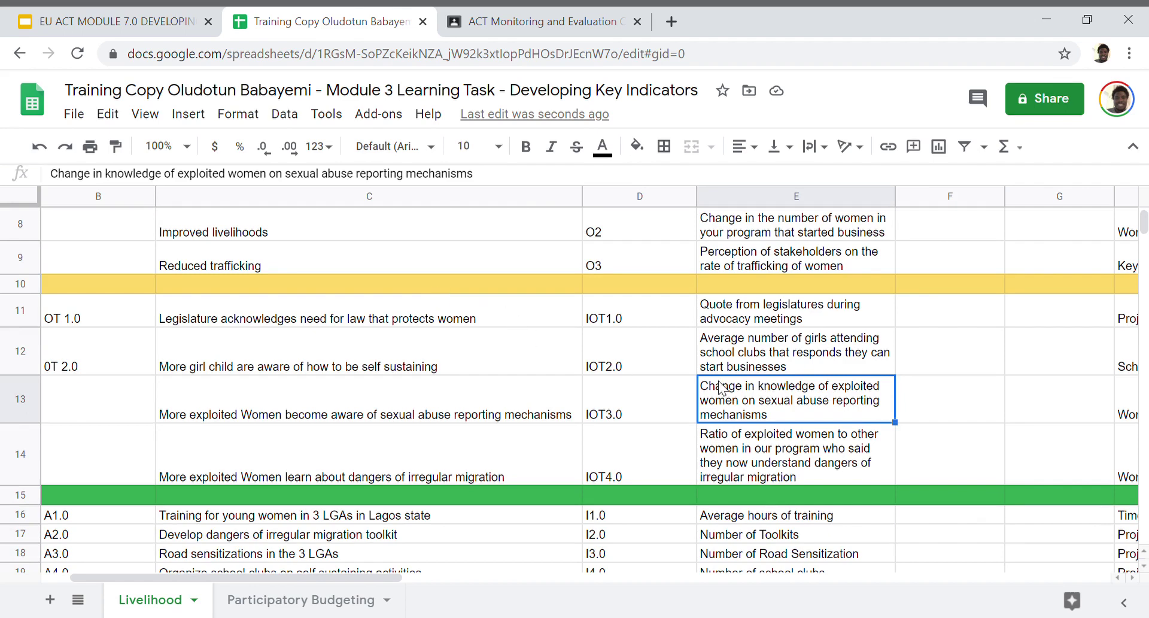
{"action": "left_click", "coordinate": [935, 405]}
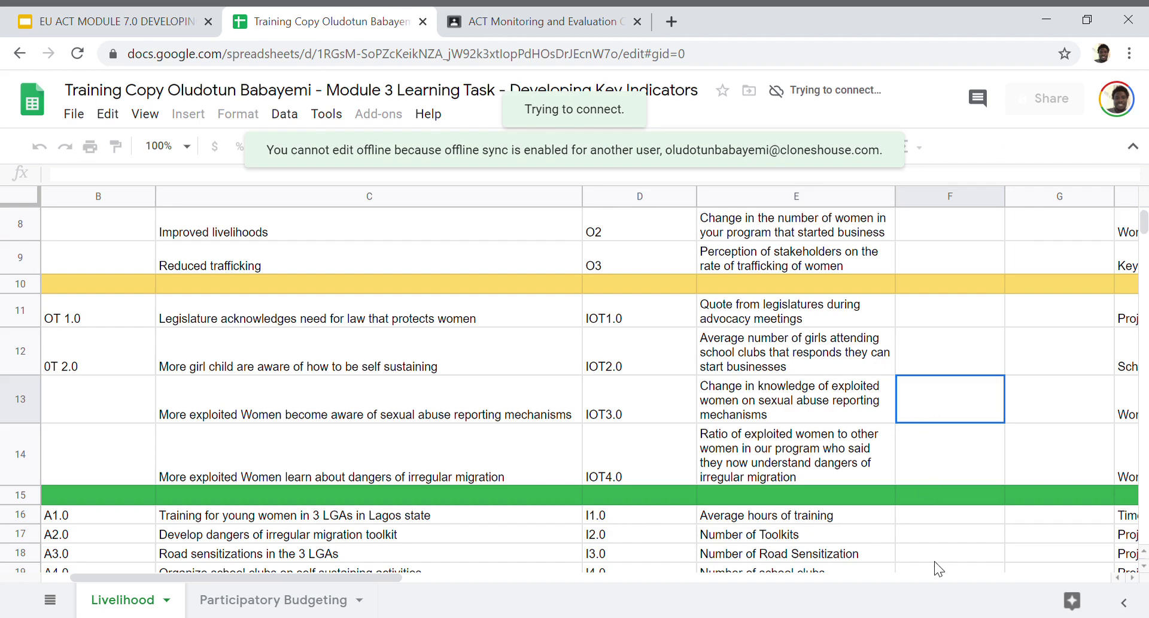
{"action": "key", "text": "Right"}
{"action": "left_click", "coordinate": [942, 404]}
{"action": "key", "text": "Up"}
{"action": "key", "text": "Up"}
{"action": "key", "text": "Down"}
{"action": "key", "text": "Down"}
{"action": "key", "text": "Right"}
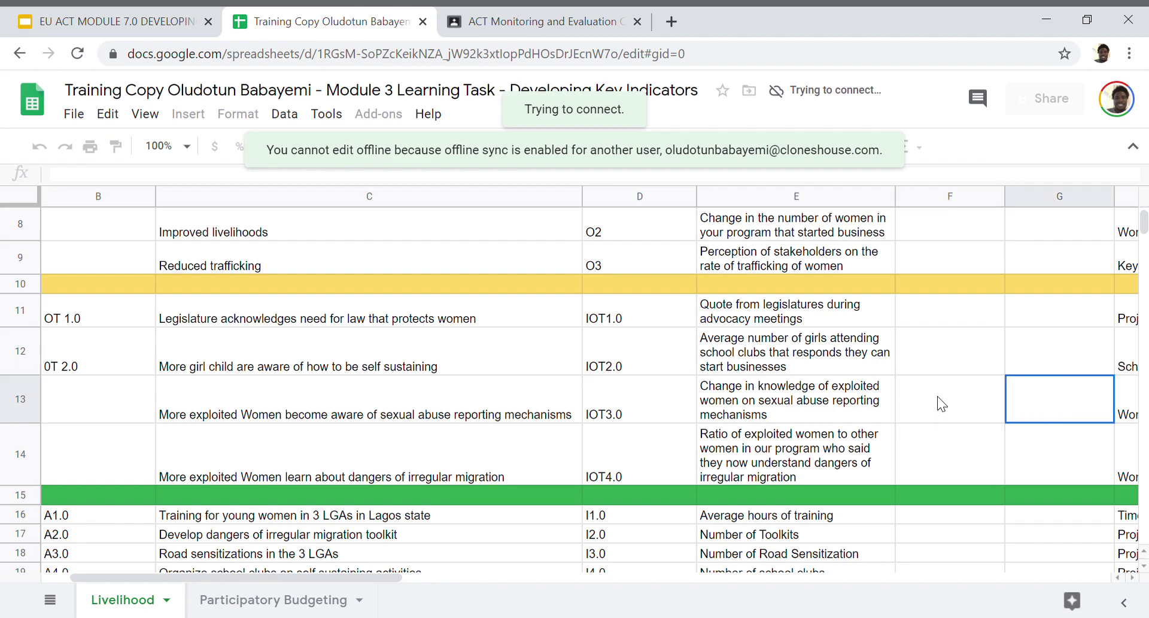
- Read back and forth across row 13, relating the result description, indicator ID and indicator to the Baseline and Target cells
{"action": "key", "text": "Left"}
{"action": "key", "text": "Left"}
{"action": "key", "text": "Left"}
{"action": "key", "text": "Left"}
{"action": "key", "text": "Left"}
{"action": "key", "text": "Right"}
{"action": "key", "text": "Right"}
{"action": "key", "text": "Right"}
{"action": "key", "text": "Right"}
{"action": "key", "text": "Right"}
{"action": "key", "text": "Left"}
{"action": "key", "text": "Left"}
{"action": "key", "text": "Left"}
{"action": "key", "text": "Left"}
{"action": "key", "text": "Left"}
{"action": "key", "text": "Right"}
{"action": "key", "text": "Right"}
{"action": "key", "text": "Right"}
{"action": "key", "text": "Right"}
{"action": "key", "text": "Right"}
{"action": "key", "text": "Left"}
{"action": "key", "text": "Left"}
{"action": "key", "text": "Left"}
{"action": "key", "text": "Left"}
{"action": "key", "text": "Left"}
{"action": "key", "text": "Left"}
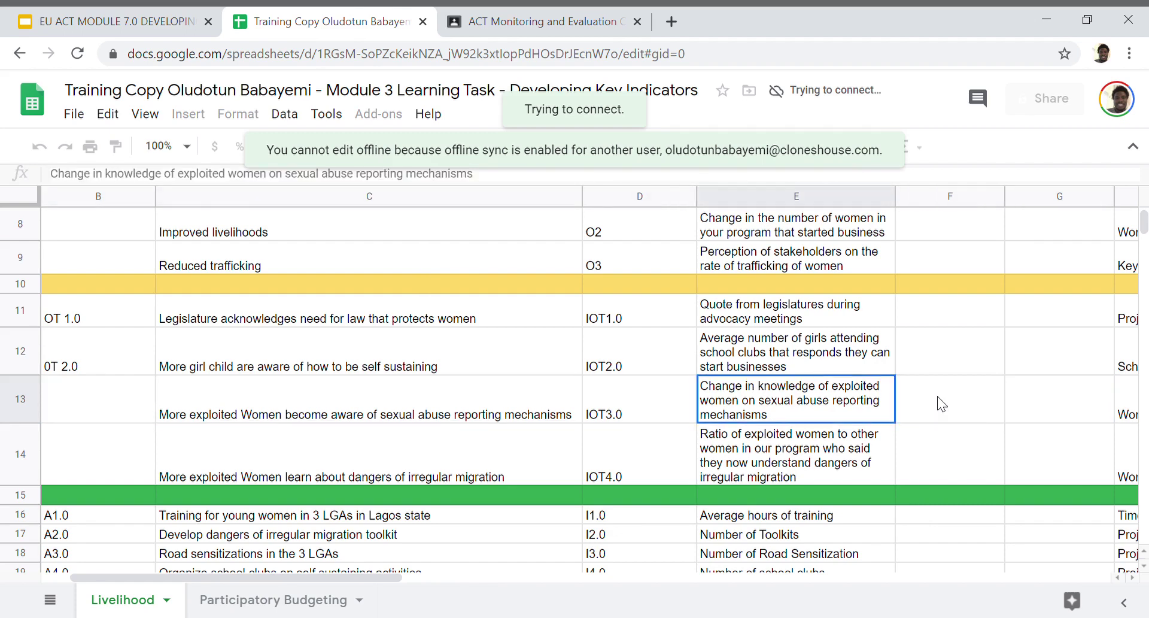
{"action": "key", "text": "Right"}
{"action": "key", "text": "Right"}
{"action": "key", "text": "Right"}
{"action": "key", "text": "Right"}
{"action": "key", "text": "Right"}
{"action": "key", "text": "Right"}
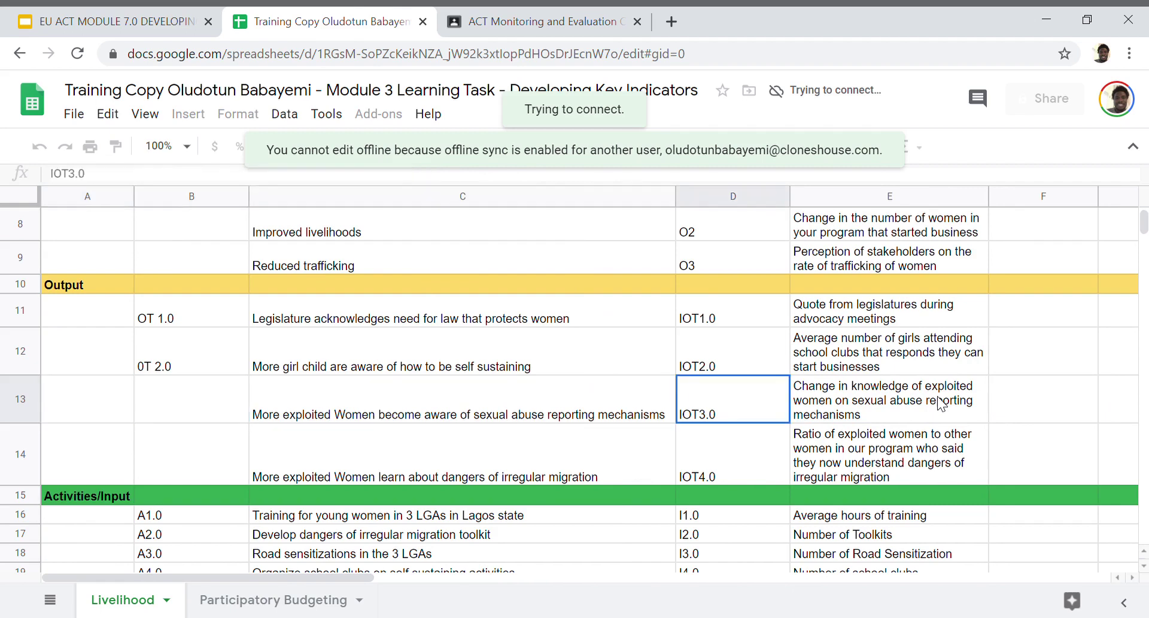
{"action": "key", "text": "Left"}
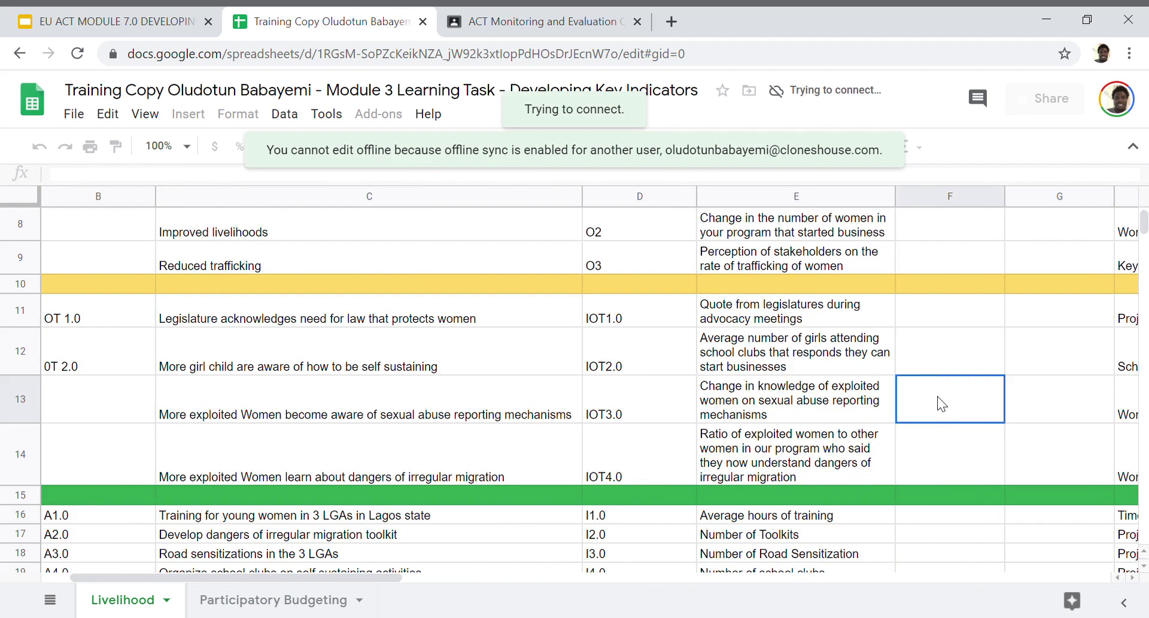
- Look back over the Baseline cells from row 13 up to the Improved livelihoods outcome in row 8
{"action": "key", "text": "Up"}
{"action": "key", "text": "Up"}
{"action": "key", "text": "Up"}
{"action": "key", "text": "Up"}
{"action": "key", "text": "Up"}
{"action": "key", "text": "Up"}
{"action": "key", "text": "Up"}
{"action": "key", "text": "Up"}
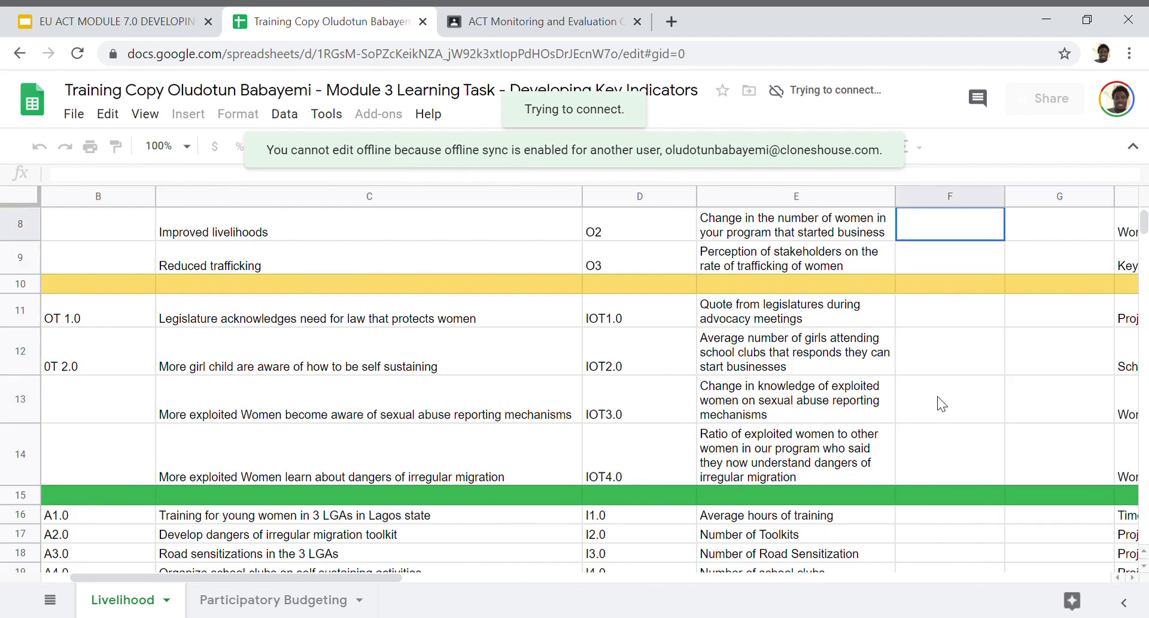
- Go through the Target column from the upper rows past the output indicators to the activity rows, finishing back at the IOT3.0 row
{"action": "key", "text": "Up"}
{"action": "key", "text": "Up"}
{"action": "key", "text": "Up"}
{"action": "key", "text": "Up"}
{"action": "key", "text": "Right"}
{"action": "key", "text": "Down"}
{"action": "key", "text": "Down"}
{"action": "key", "text": "Down"}
{"action": "key", "text": "Down"}
{"action": "key", "text": "Down"}
{"action": "key", "text": "Down"}
{"action": "key", "text": "Down"}
{"action": "key", "text": "Down"}
{"action": "key", "text": "Down"}
{"action": "key", "text": "Down"}
{"action": "key", "text": "Down"}
{"action": "key", "text": "Down"}
{"action": "key", "text": "Down"}
{"action": "key", "text": "Down"}
{"action": "key", "text": "Down"}
{"action": "key", "text": "Down"}
{"action": "key", "text": "Down"}
{"action": "key", "text": "Down"}
{"action": "key", "text": "Up"}
{"action": "key", "text": "Up"}
{"action": "key", "text": "Up"}
{"action": "key", "text": "Up"}
{"action": "key", "text": "Up"}
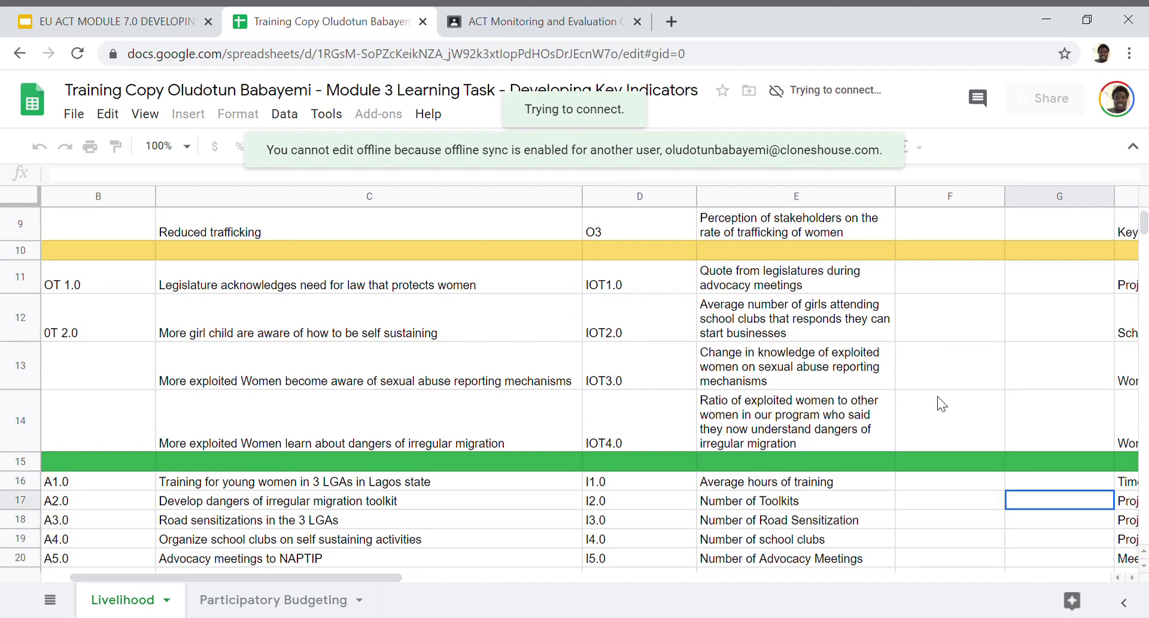
{"action": "key", "text": "Up"}
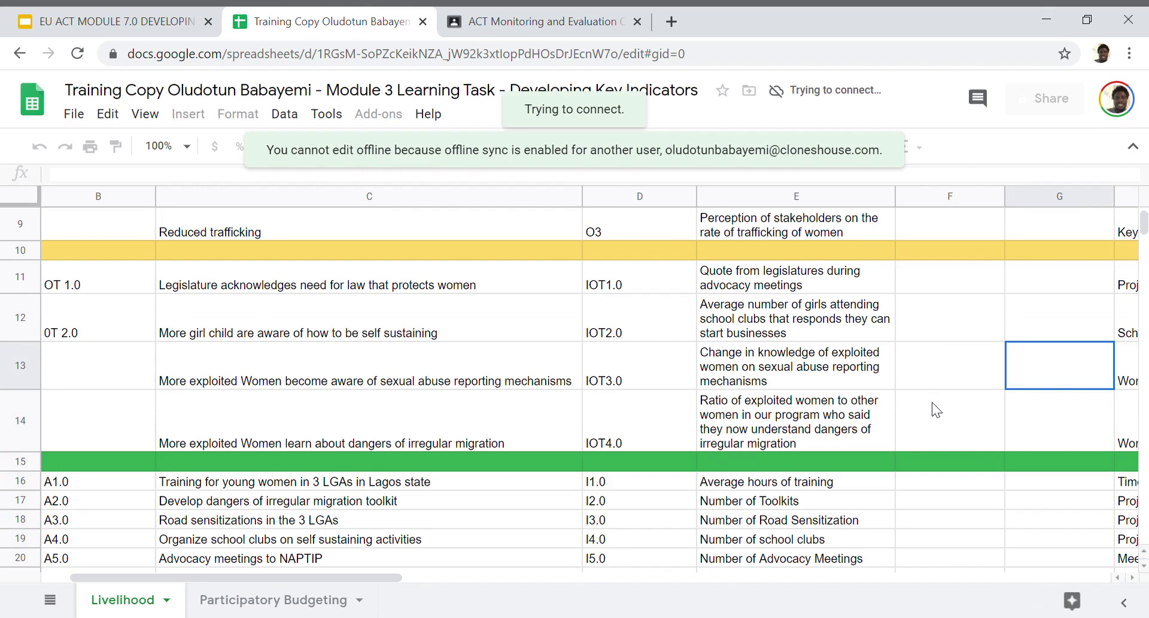
- Compare the Baseline and Target cells of the sexual abuse reporting indicator in row 13, and bring up the Frequency slide
{"action": "left_click", "coordinate": [932, 407]}
{"action": "left_click", "coordinate": [943, 381]}
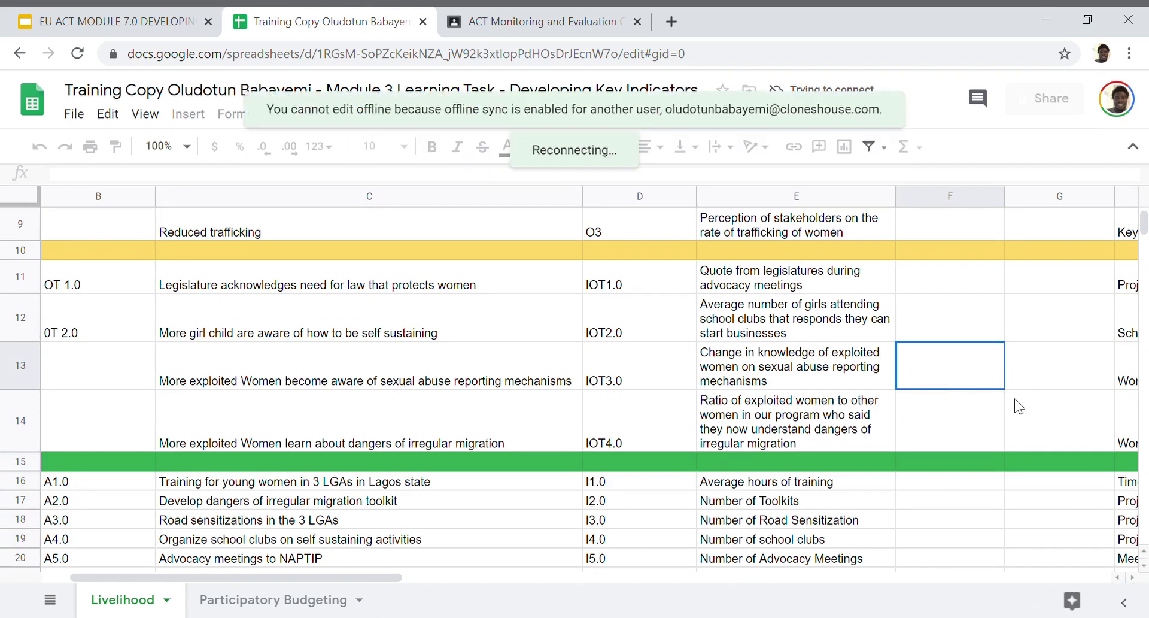
{"action": "left_click", "coordinate": [1037, 386]}
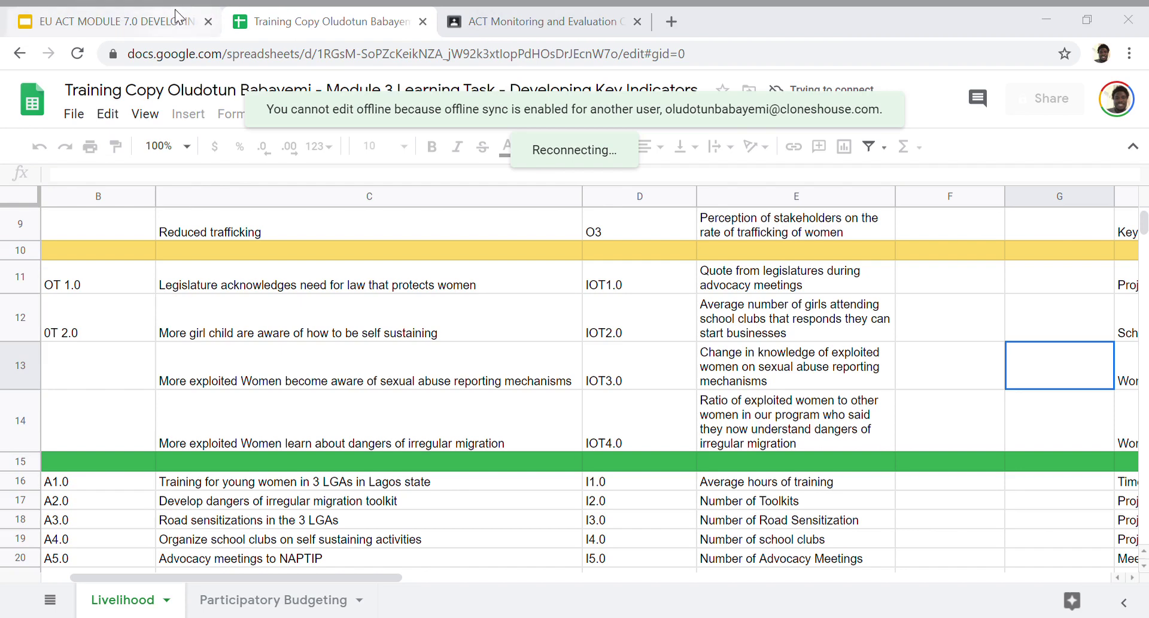
{"action": "left_click", "coordinate": [200, 8]}
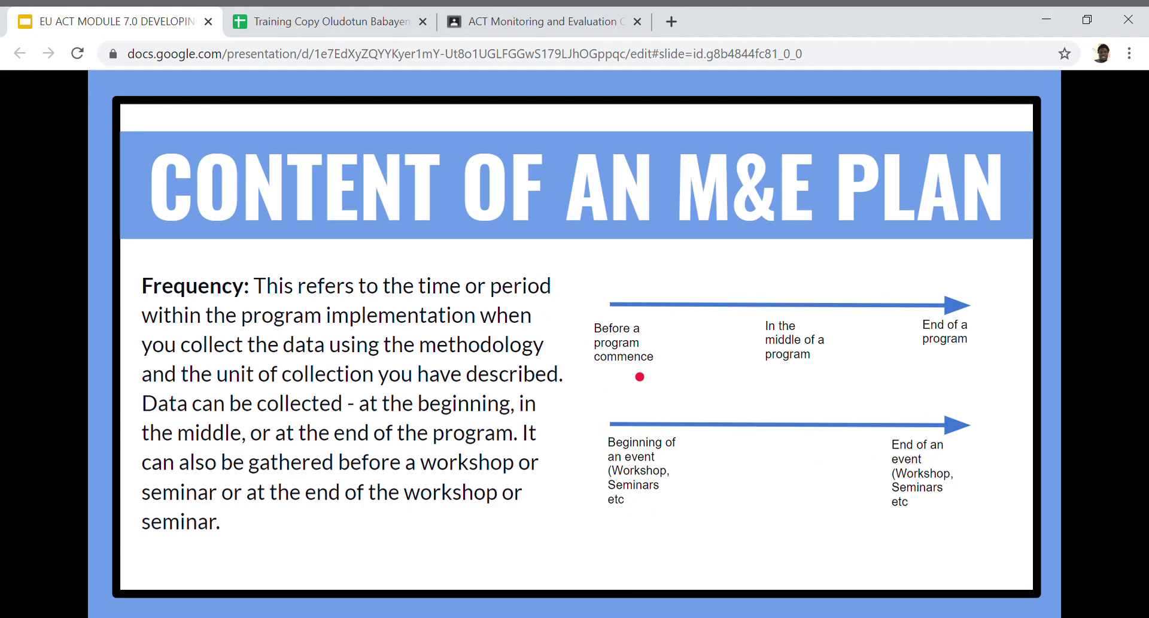
- Return to the spreadsheet and read back and forth across row 13 between the data collection method and the data collection timing
{"action": "left_click", "coordinate": [389, 13]}
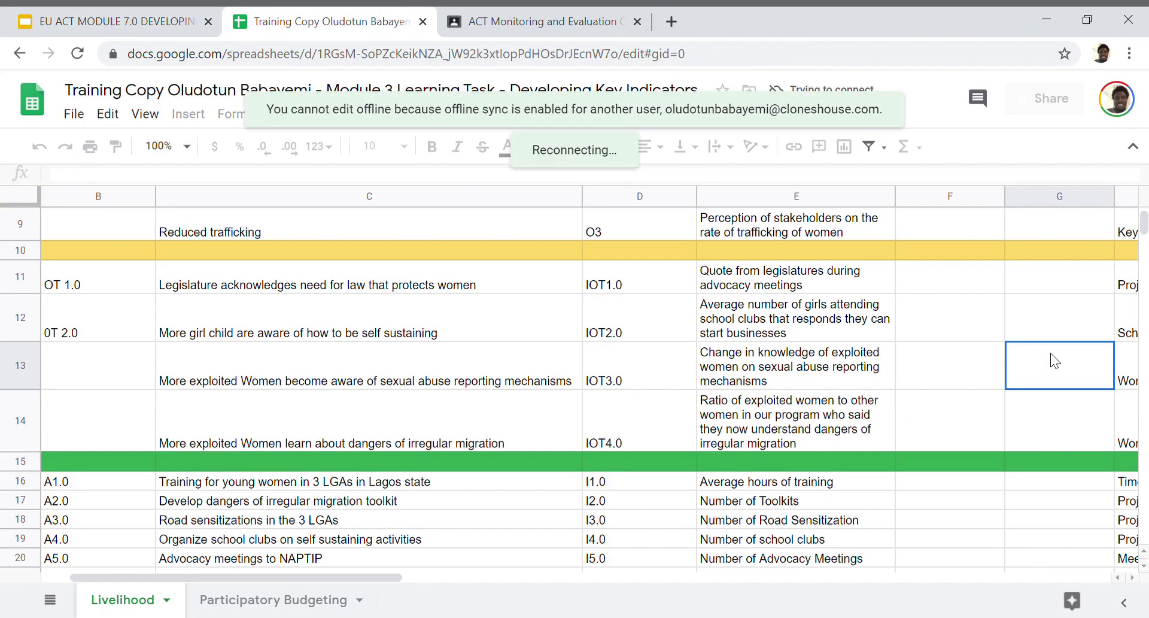
{"action": "key", "text": "Right"}
{"action": "key", "text": "Right"}
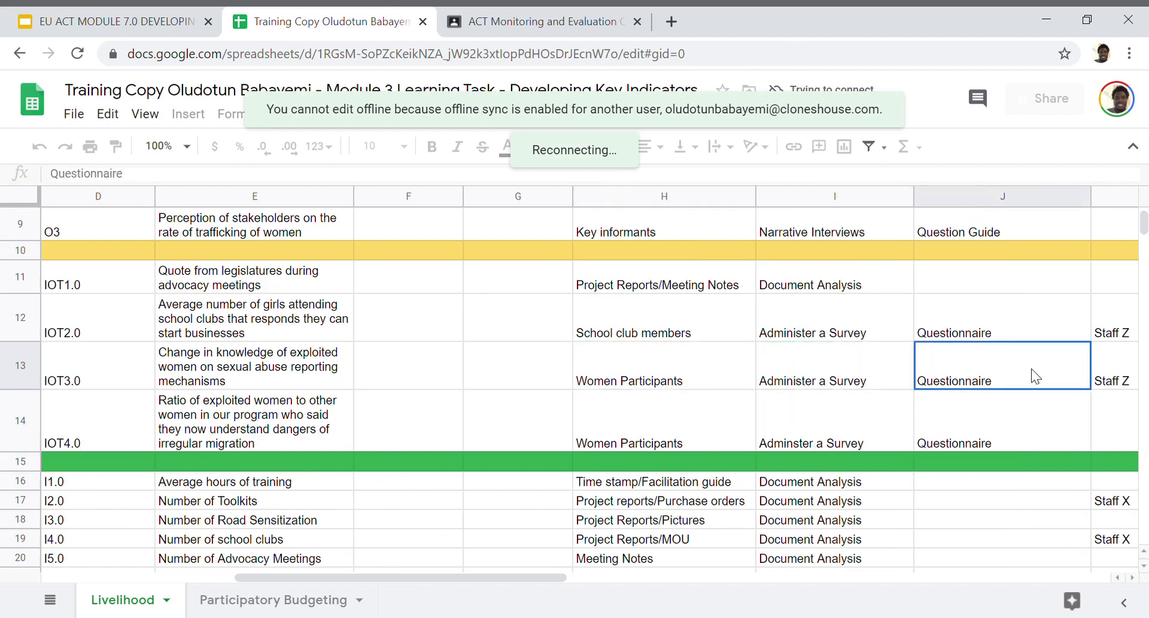
{"action": "key", "text": "Right"}
{"action": "key", "text": "Right"}
{"action": "key", "text": "Right"}
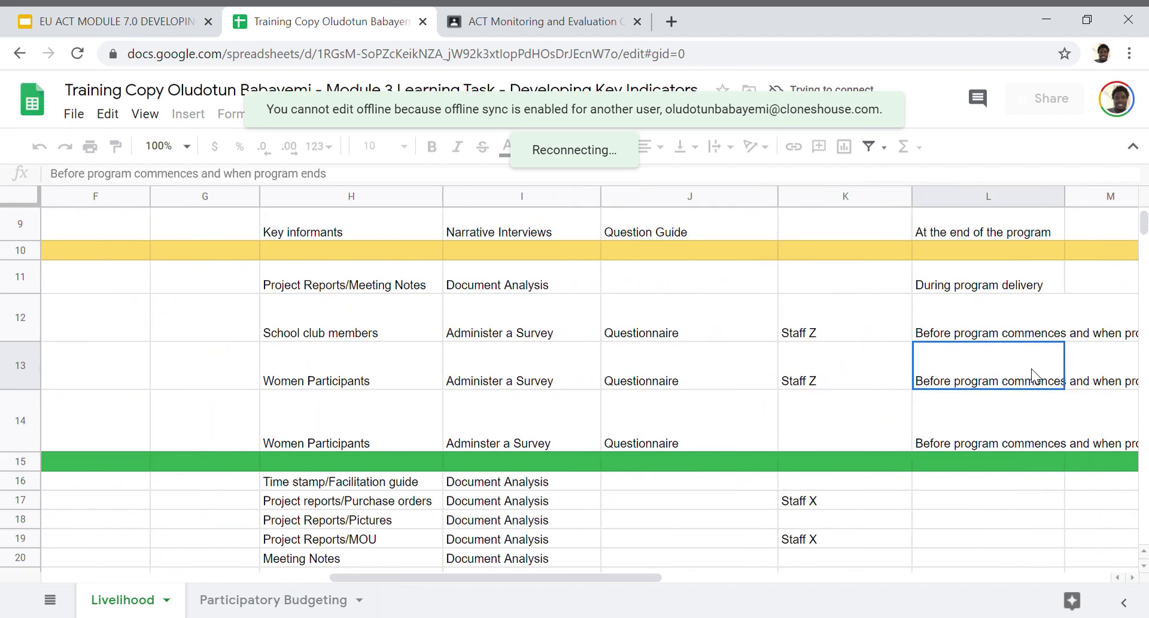
{"action": "key", "text": "Right"}
{"action": "key", "text": "Right"}
{"action": "key", "text": "Left"}
{"action": "key", "text": "Left"}
{"action": "key", "text": "Left"}
{"action": "key", "text": "Left"}
{"action": "key", "text": "Left"}
{"action": "key", "text": "Left"}
{"action": "key", "text": "Left"}
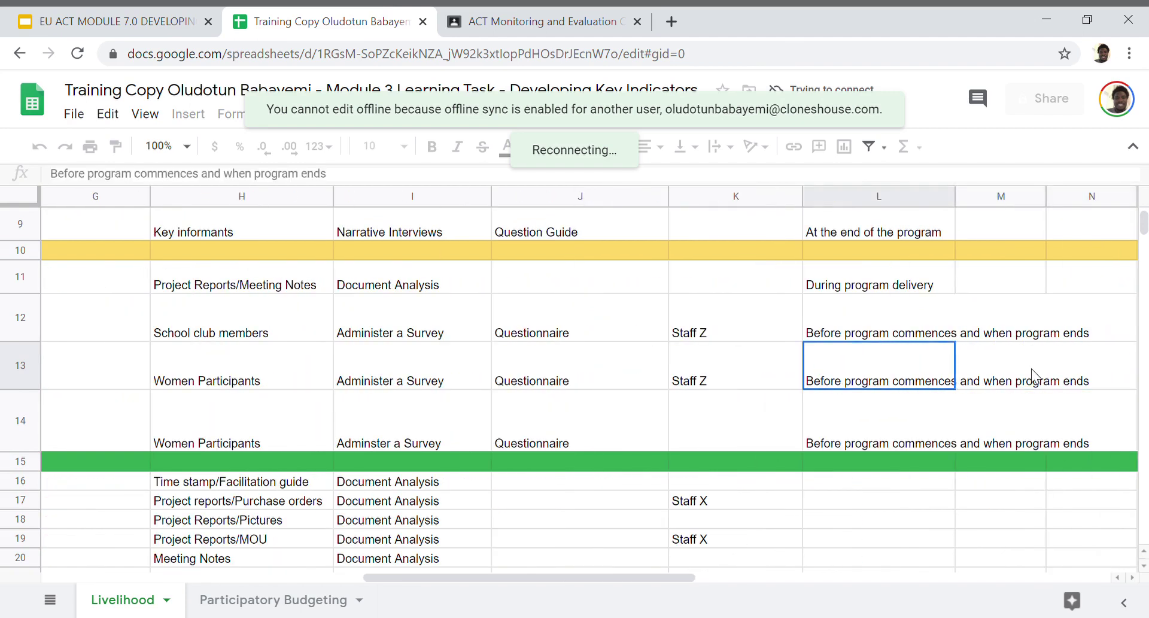
{"action": "key", "text": "Right"}
{"action": "key", "text": "Right"}
{"action": "key", "text": "Right"}
{"action": "key", "text": "Right"}
{"action": "key", "text": "Right"}
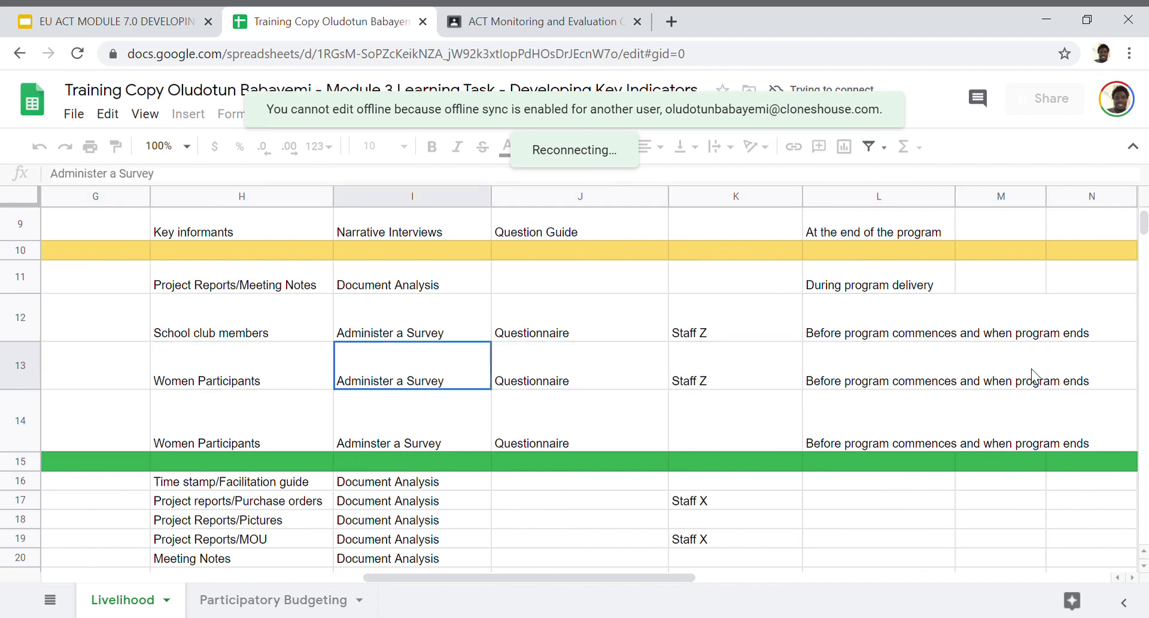
- Look up the data collection timing column from row 13 to its heading in row 3
{"action": "key", "text": "Up"}
{"action": "key", "text": "Up"}
{"action": "key", "text": "Up"}
{"action": "key", "text": "Up"}
{"action": "key", "text": "Up"}
{"action": "key", "text": "Up"}
{"action": "key", "text": "Up"}
{"action": "key", "text": "Up"}
{"action": "key", "text": "Up"}
{"action": "key", "text": "Up"}
{"action": "key", "text": "Up"}
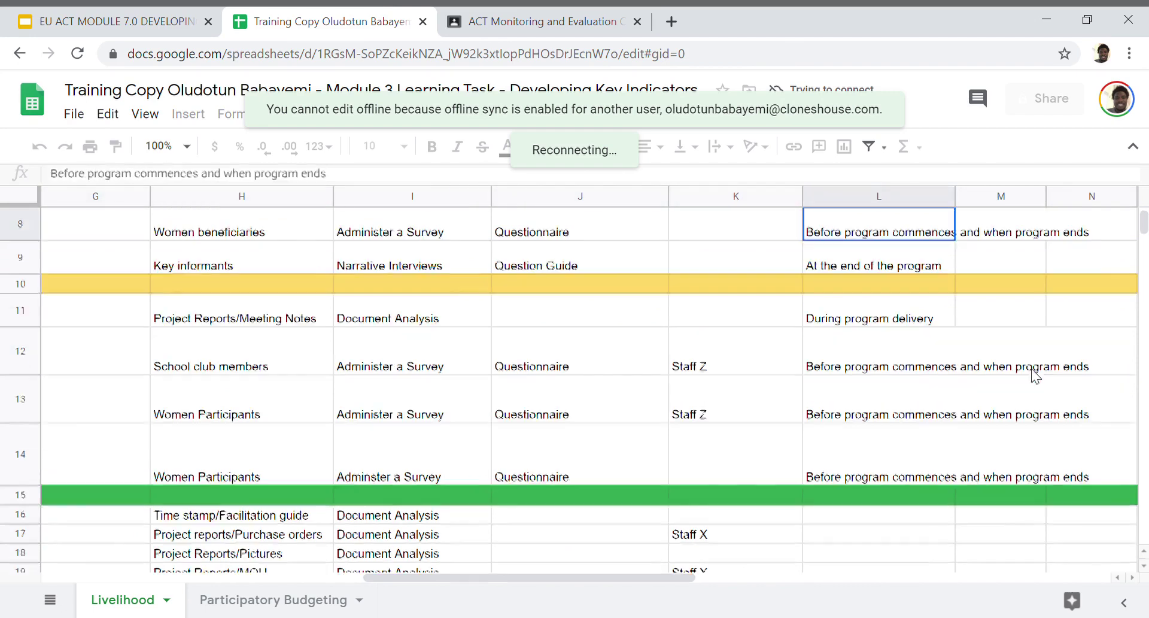
{"action": "key", "text": "Down"}
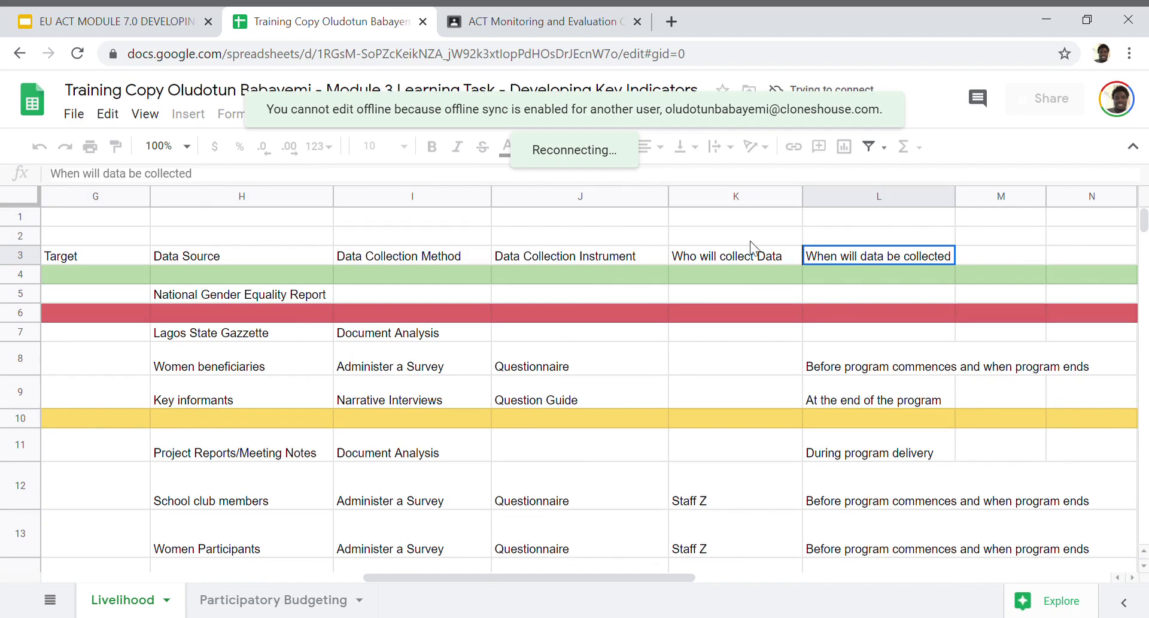
- Switch to the slides and advance from the Frequency slide to the Who collects data slide
{"action": "left_click", "coordinate": [165, 16]}
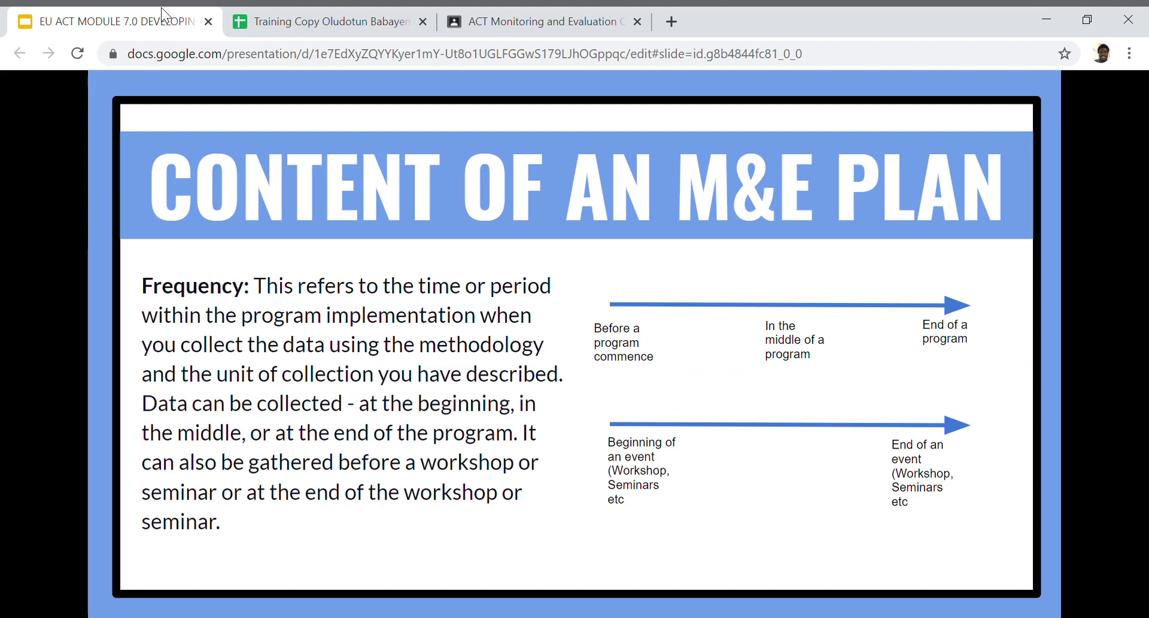
{"action": "key", "text": "Right"}
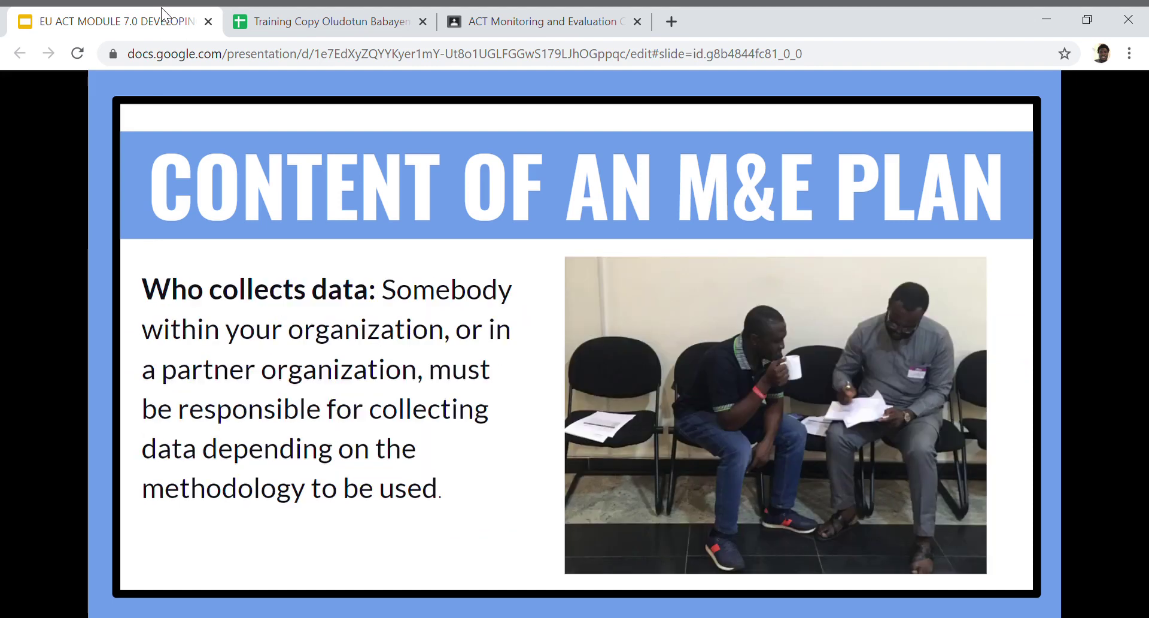
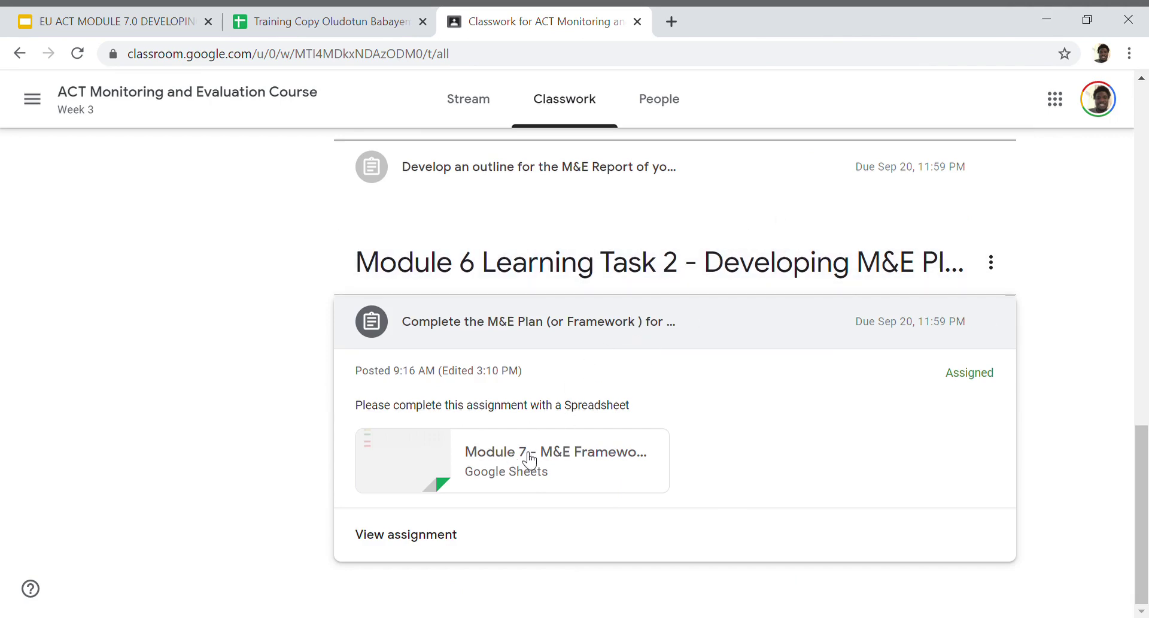
- Open the Module 7 - M&E Framework spreadsheet attached to the assignment and compare it with the training copy
{"action": "left_click", "coordinate": [529, 460]}
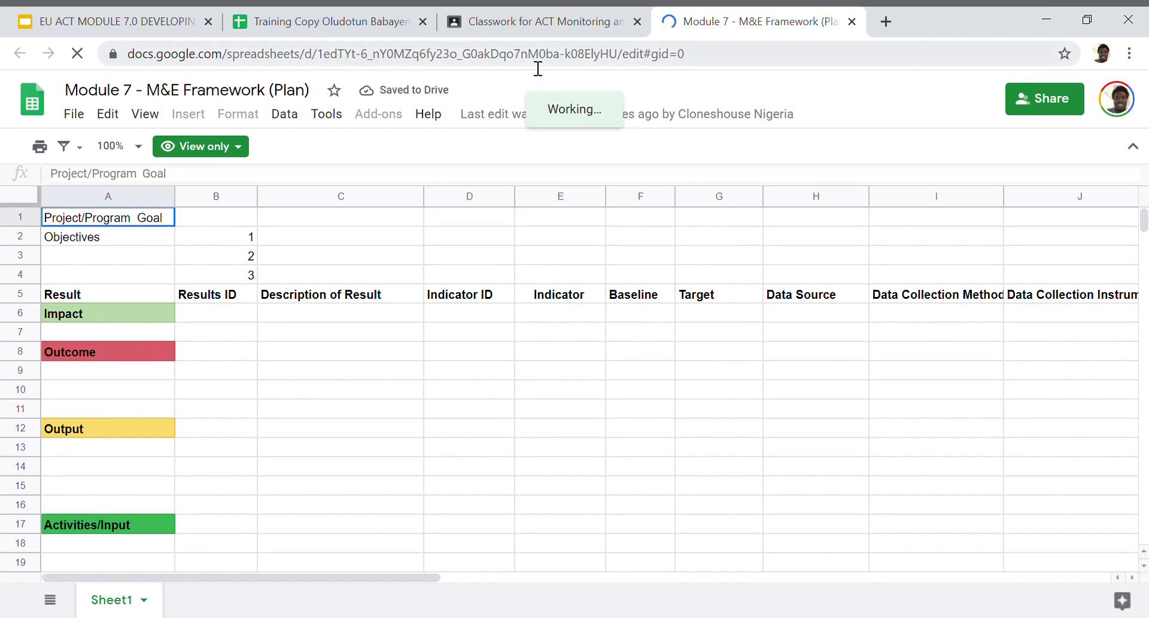
{"action": "left_click", "coordinate": [383, 6]}
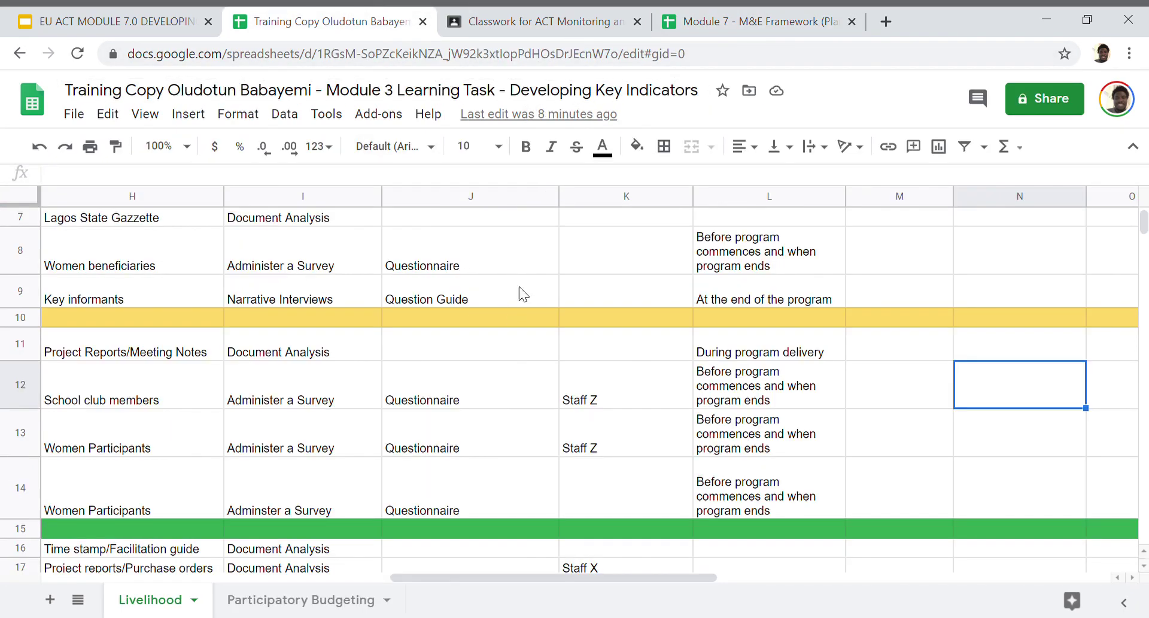
{"action": "left_click", "coordinate": [728, 13]}
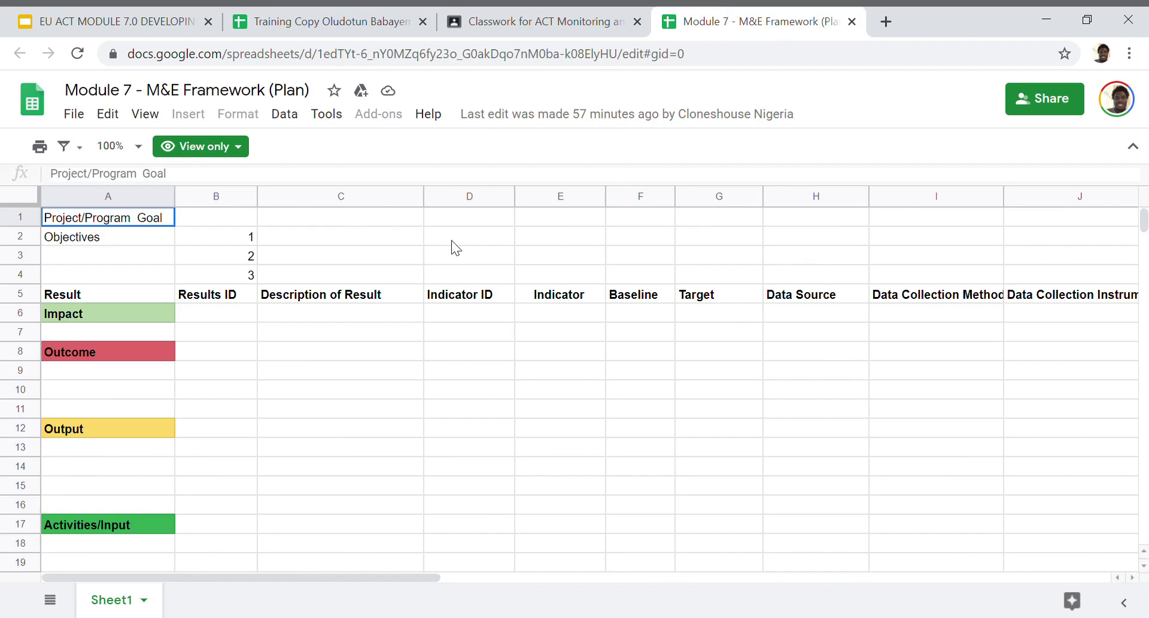
{"action": "left_click", "coordinate": [347, 17]}
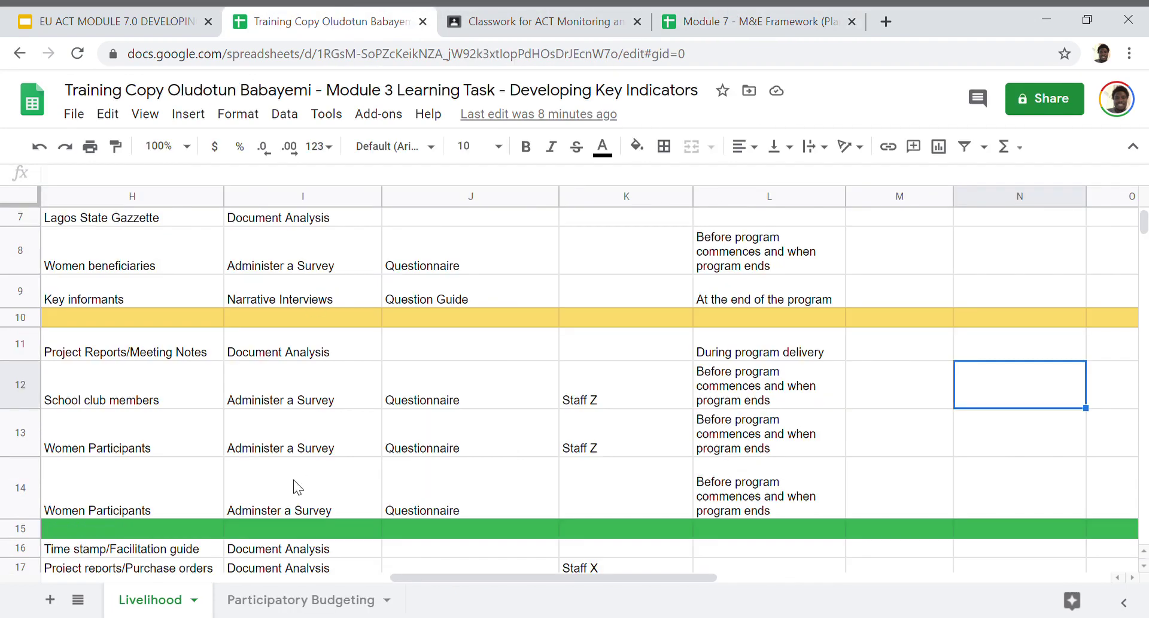
- Look back across row 12 of the training copy from its data collection details to the Result column
{"action": "left_click", "coordinate": [368, 405]}
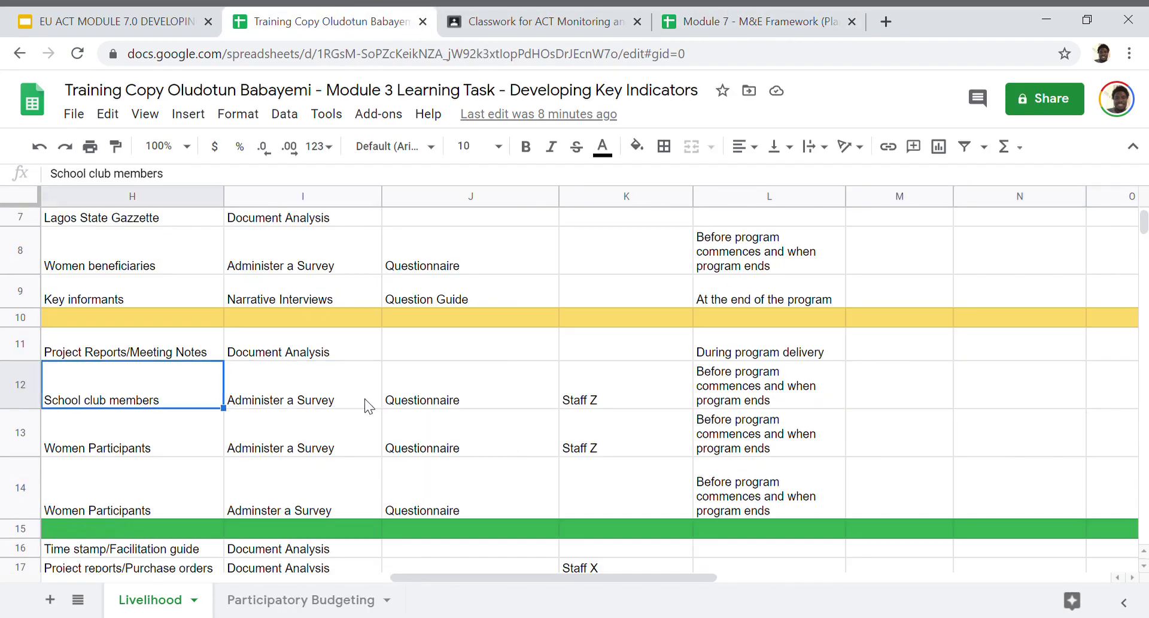
{"action": "key", "text": "Left"}
{"action": "key", "text": "Left"}
{"action": "key", "text": "Left"}
{"action": "key", "text": "Left"}
{"action": "key", "text": "Left"}
{"action": "key", "text": "Left"}
{"action": "key", "text": "Left"}
{"action": "key", "text": "Left"}
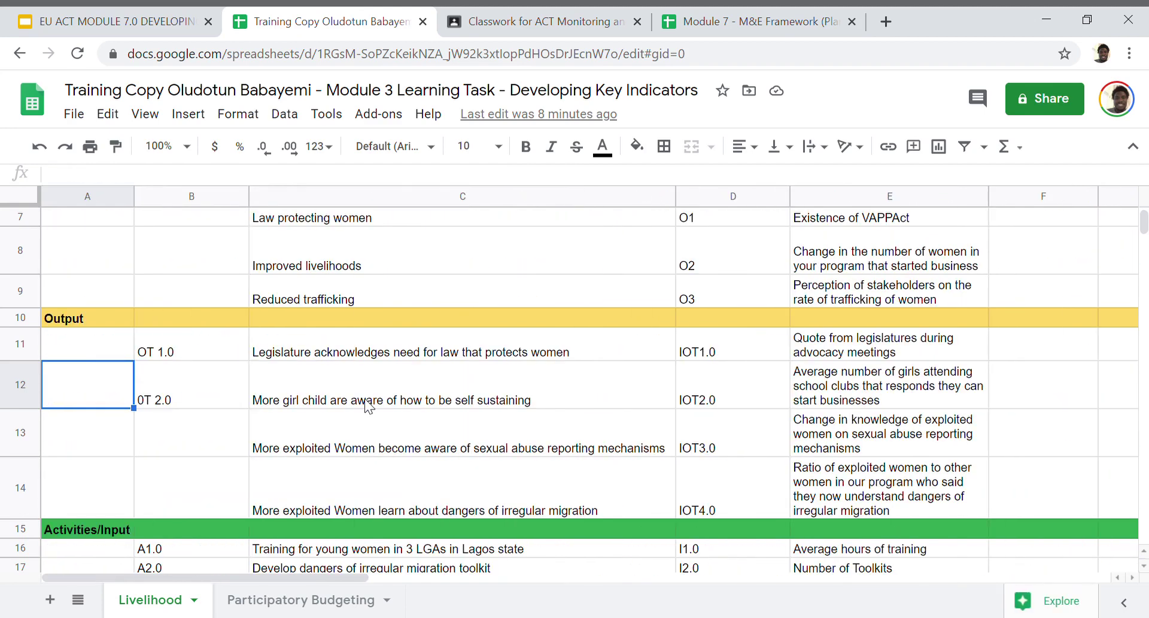
- Go through the Description of Result column down to the activities, and return to its first row
{"action": "left_click", "coordinate": [527, 260]}
{"action": "key", "text": "Down"}
{"action": "key", "text": "Down"}
{"action": "key", "text": "Down"}
{"action": "key", "text": "Down"}
{"action": "key", "text": "Down"}
{"action": "key", "text": "Down"}
{"action": "key", "text": "Down"}
{"action": "key", "text": "Down"}
{"action": "key", "text": "Down"}
{"action": "key", "text": "Down"}
{"action": "key", "text": "Down"}
{"action": "key", "text": "Down"}
{"action": "key", "text": "Down"}
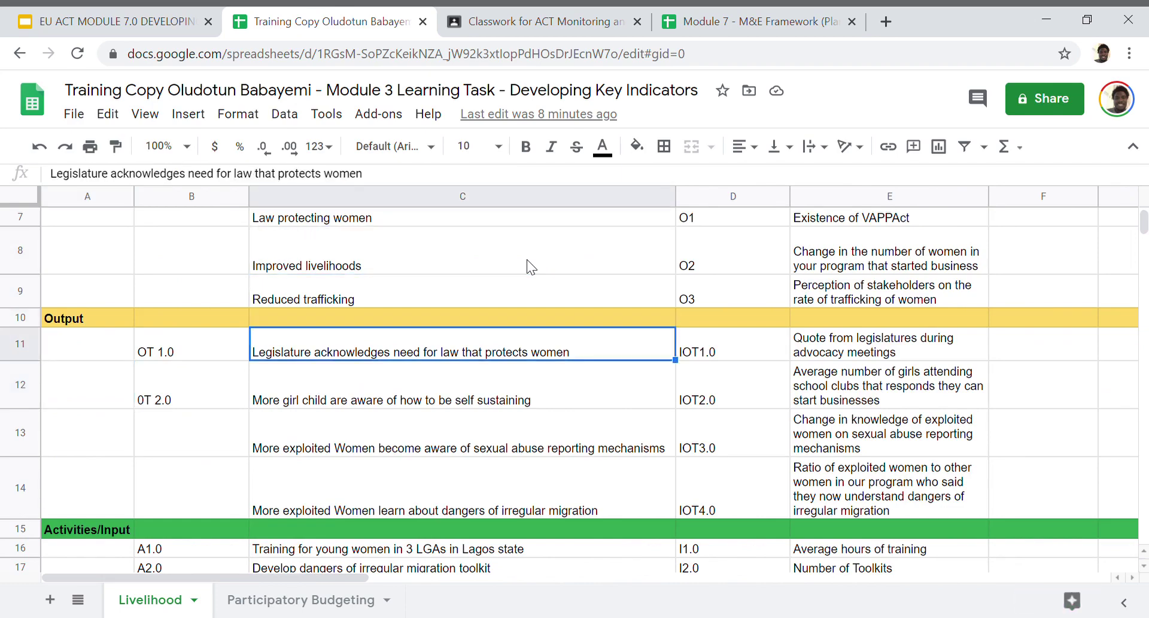
{"action": "key", "text": "Up"}
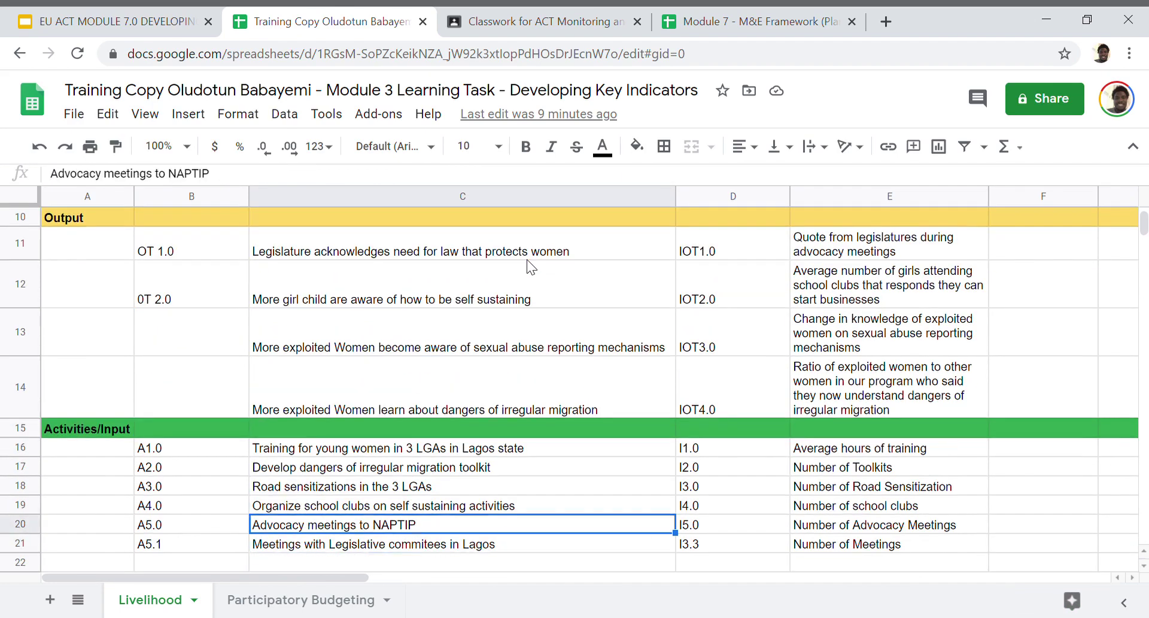
{"action": "key", "text": "ctrl+Up"}
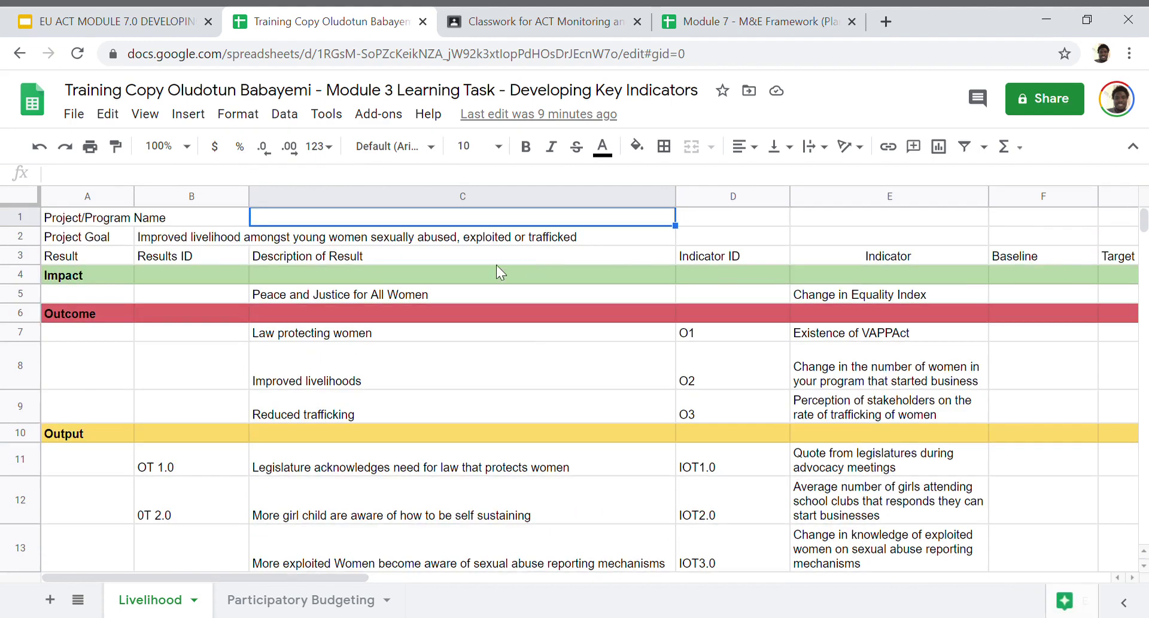
- Check the blank Module 7 template, and read the training copy's row 3 headings from Baseline to Who develops Product, returning to Result
{"action": "left_click", "coordinate": [718, 13]}
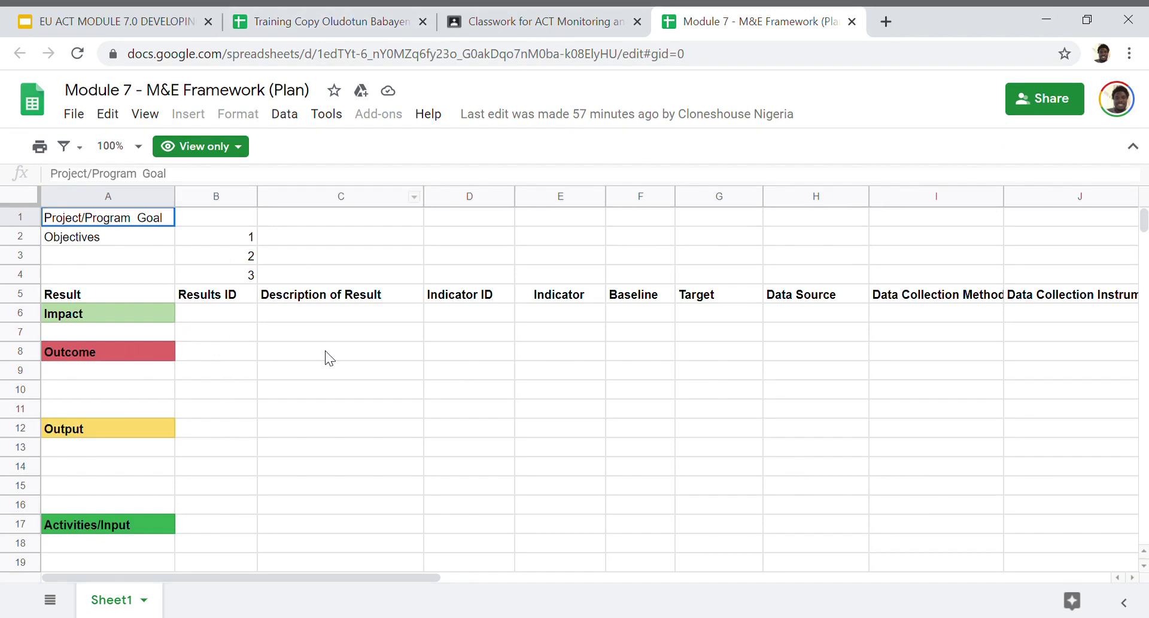
{"action": "left_click", "coordinate": [345, 21]}
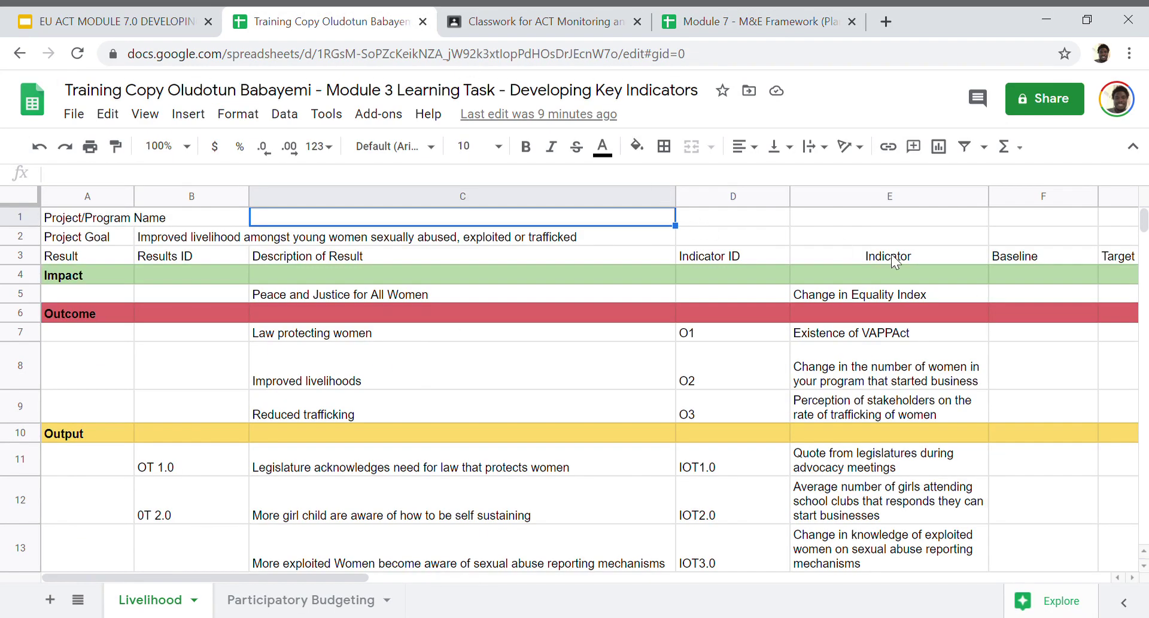
{"action": "left_click", "coordinate": [1045, 256]}
{"action": "key", "text": "Right"}
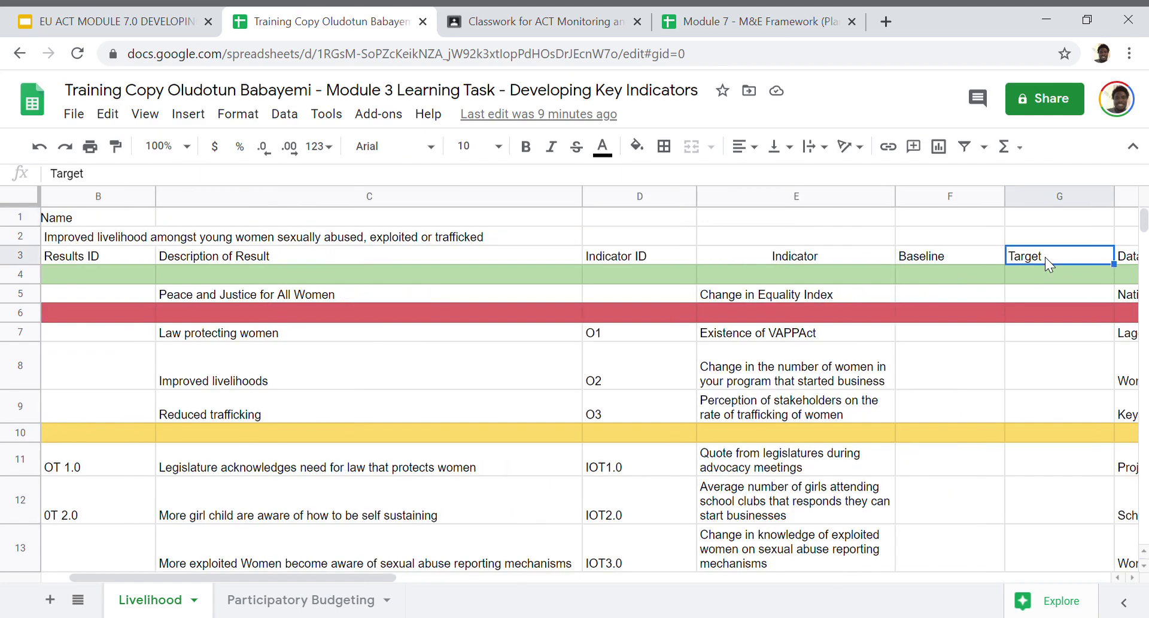
{"action": "key", "text": "Right"}
{"action": "key", "text": "Right"}
{"action": "key", "text": "Right"}
{"action": "key", "text": "Right"}
{"action": "key", "text": "Right"}
{"action": "key", "text": "Right"}
{"action": "key", "text": "Right"}
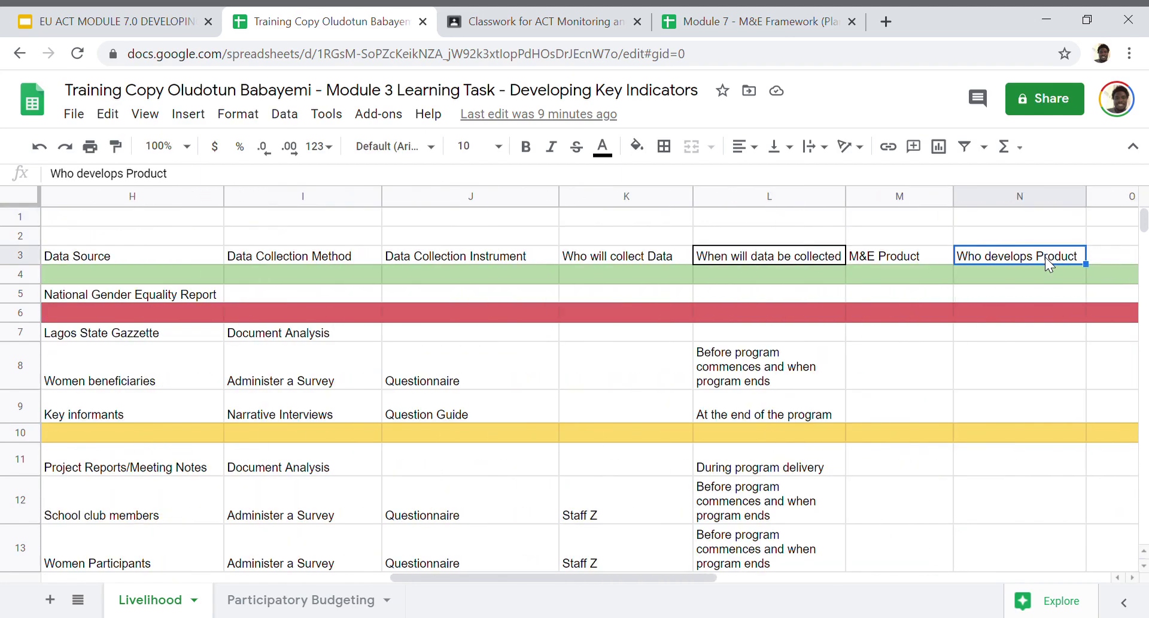
{"action": "key", "text": "Left"}
{"action": "key", "text": "Right"}
{"action": "key", "text": "Left"}
{"action": "key", "text": "Home"}
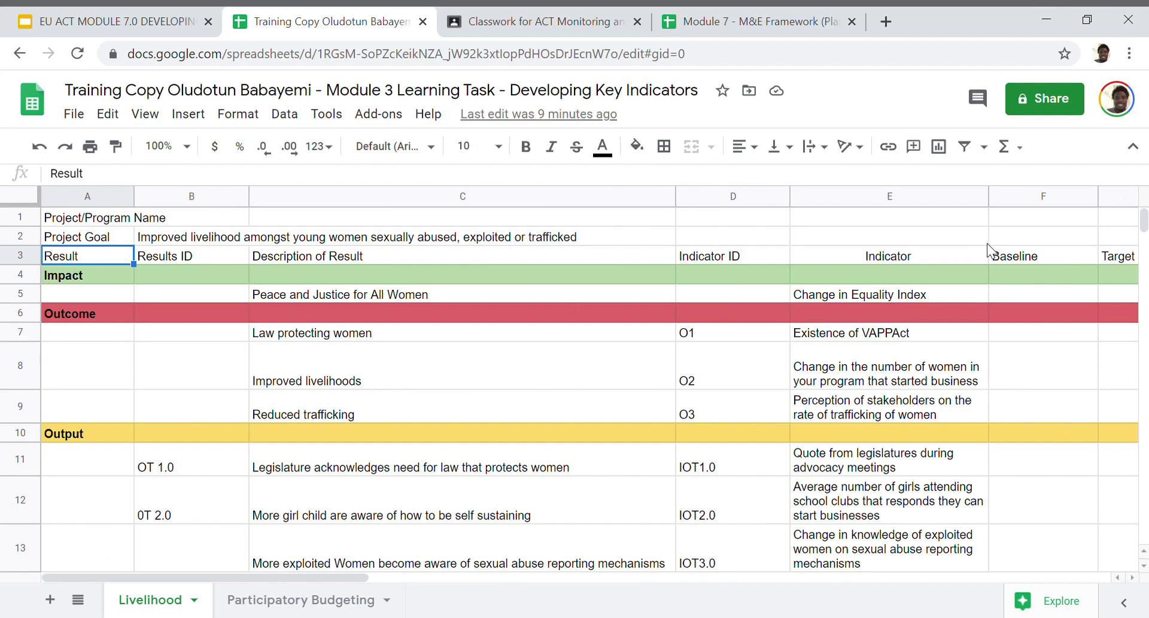
- Relate the Baseline, Target and Data Source headings in the training copy to the blank Module 7 template
{"action": "left_click", "coordinate": [1025, 257]}
{"action": "key", "text": "Right"}
{"action": "key", "text": "Right"}
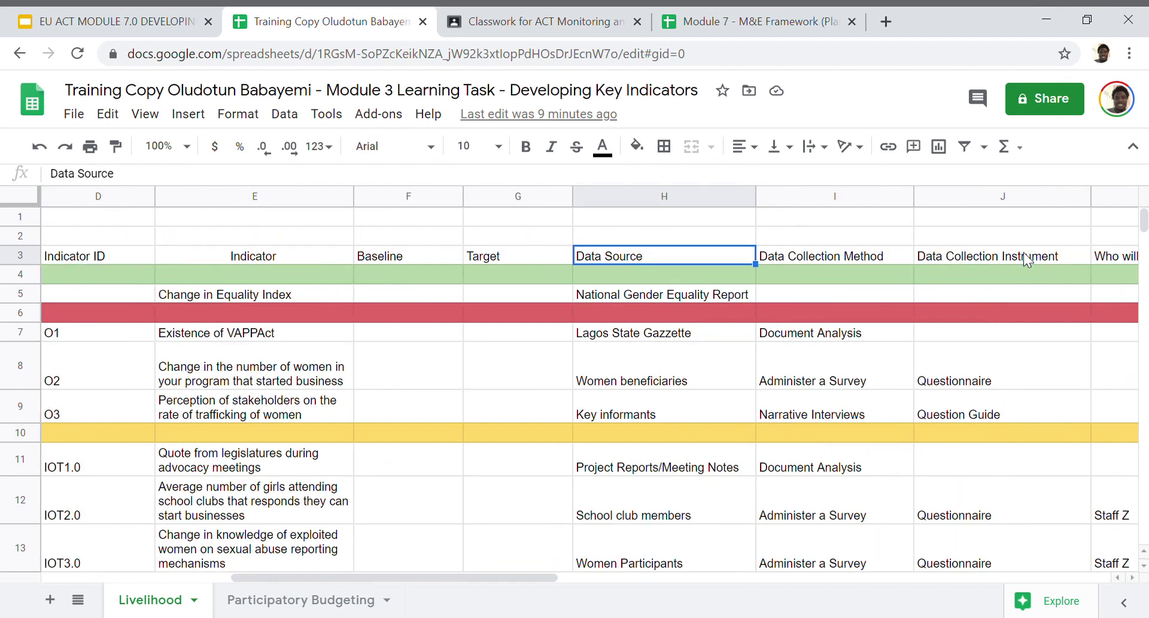
{"action": "left_click", "coordinate": [752, 23]}
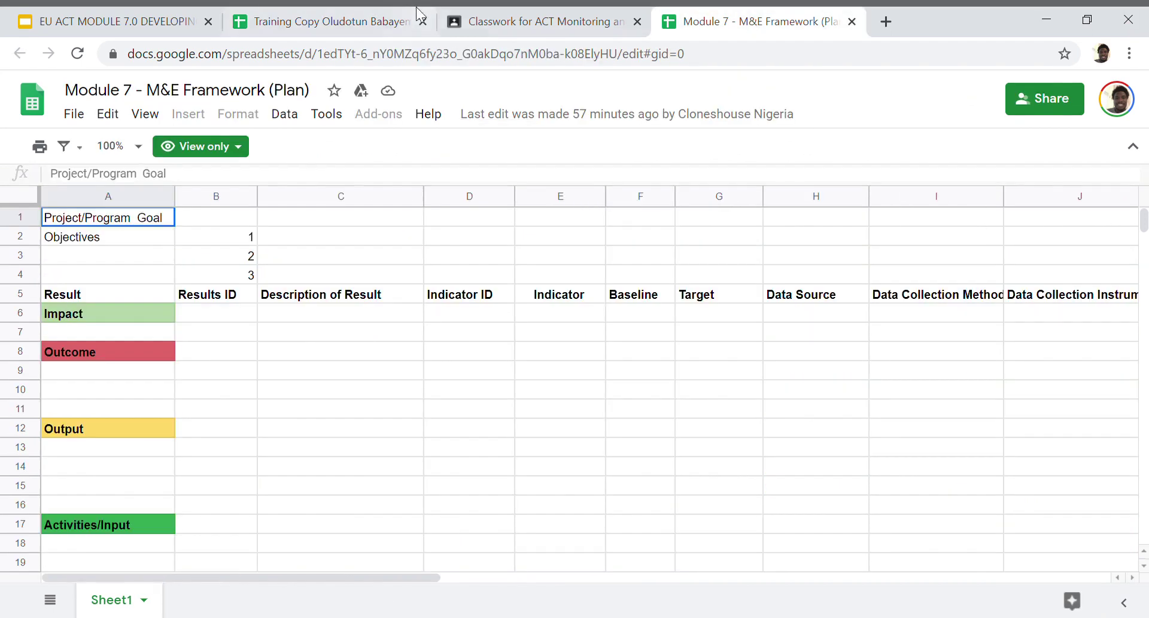
{"action": "left_click", "coordinate": [321, 13]}
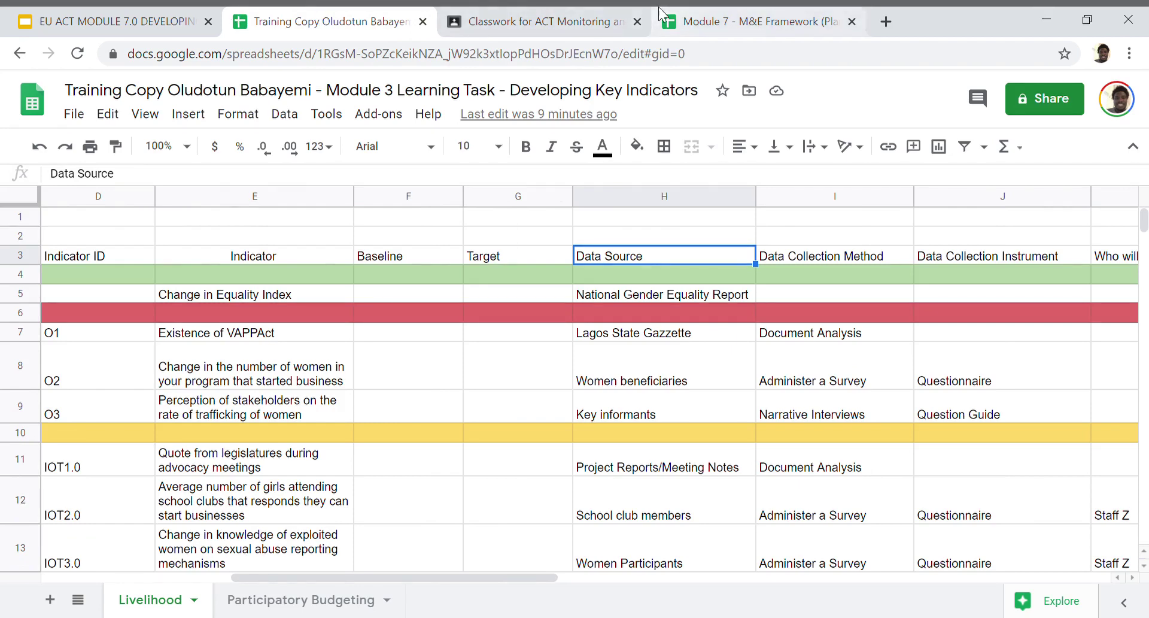
- Open the full details of the M&E Plan assignment in Google Classroom, and return to the training copy spreadsheet
{"action": "left_click", "coordinate": [578, 22]}
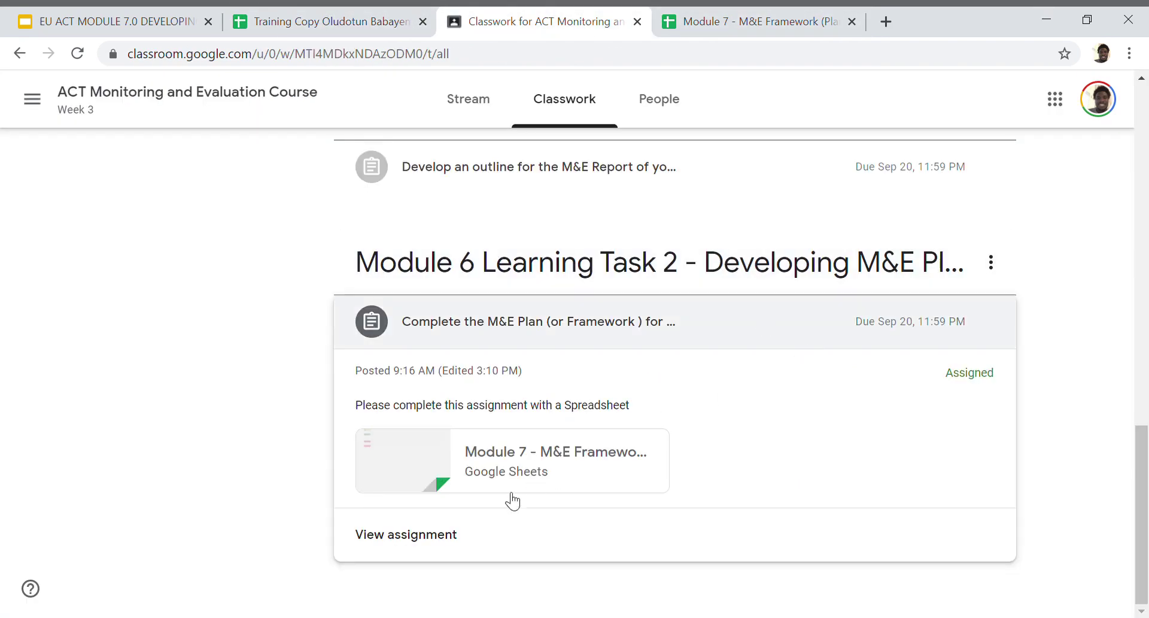
{"action": "left_click", "coordinate": [445, 538]}
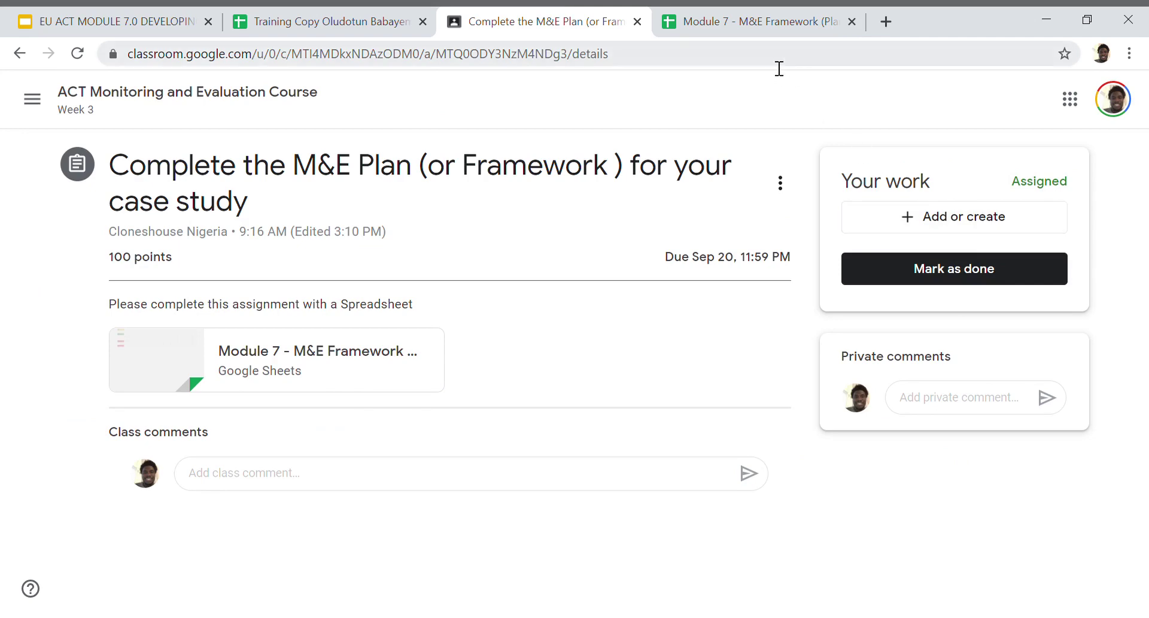
{"action": "left_click", "coordinate": [339, 14]}
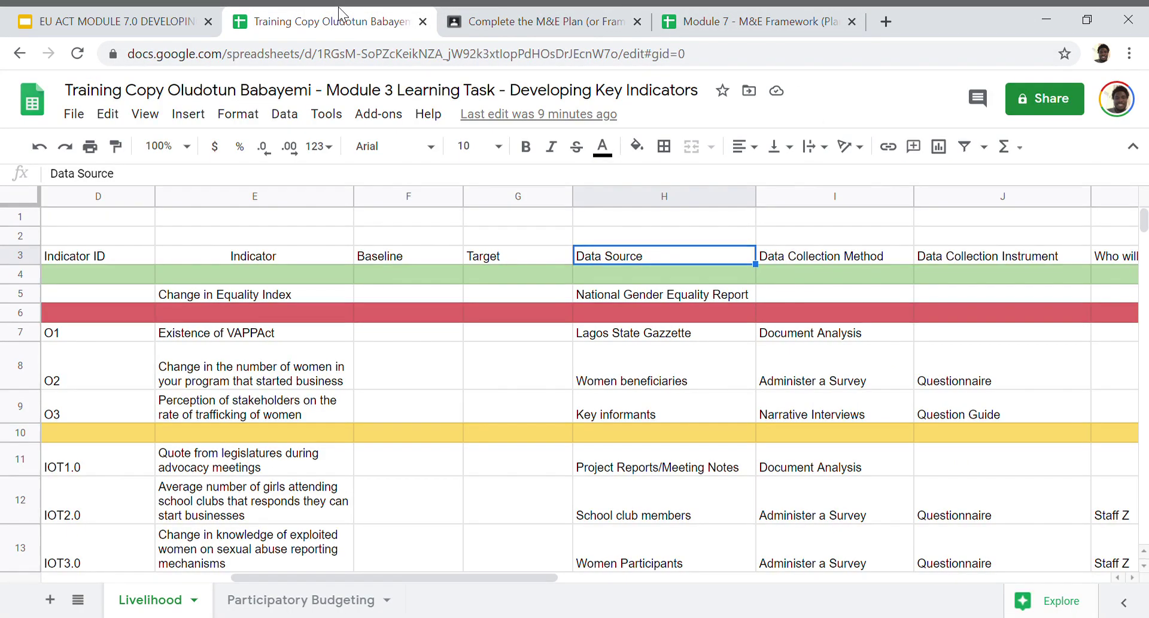
- Return to the Result column of the training copy and review its rows from the project name to the Impact level
{"action": "left_click", "coordinate": [317, 380]}
{"action": "key", "text": "Home"}
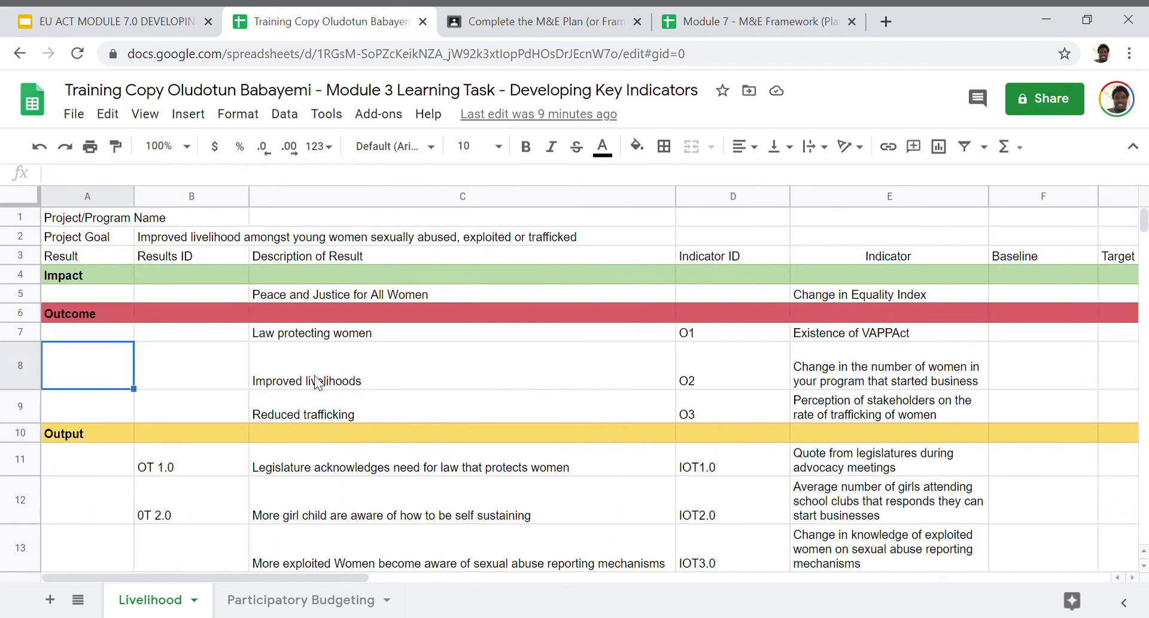
{"action": "key", "text": "Up"}
{"action": "key", "text": "Up"}
{"action": "key", "text": "Up"}
{"action": "key", "text": "Up"}
{"action": "key", "text": "Up"}
{"action": "key", "text": "Down"}
{"action": "key", "text": "Down"}
{"action": "key", "text": "Down"}
{"action": "key", "text": "Down"}
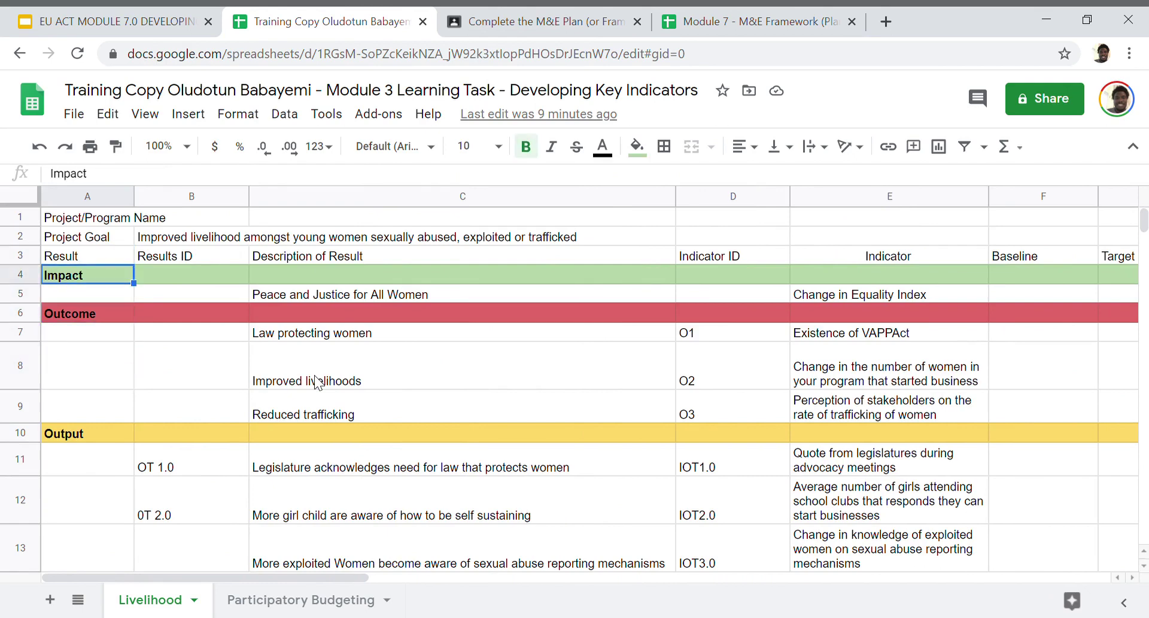
- Check the Indicator column at the Output and Outcome levels, and return to the Result column in row 8
{"action": "key", "text": "Down"}
{"action": "key", "text": "Down"}
{"action": "key", "text": "Down"}
{"action": "key", "text": "Right"}
{"action": "key", "text": "Right"}
{"action": "key", "text": "Right"}
{"action": "key", "text": "Right"}
{"action": "key", "text": "Right"}
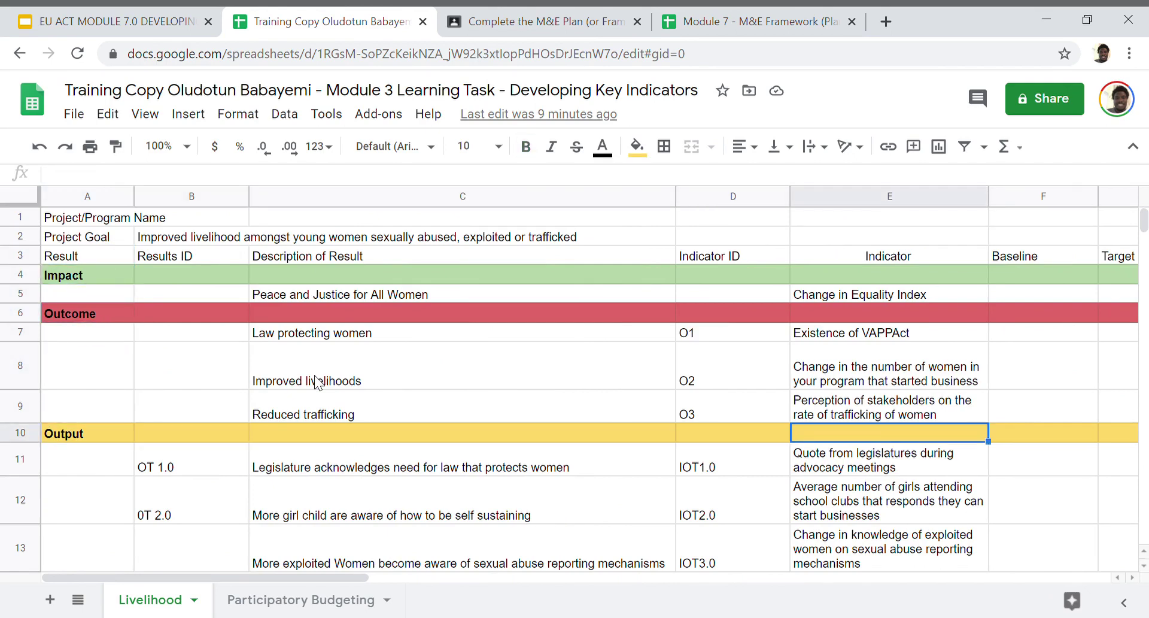
{"action": "key", "text": "Up"}
{"action": "key", "text": "Up"}
{"action": "key", "text": "Left"}
{"action": "key", "text": "Left"}
{"action": "key", "text": "Left"}
{"action": "key", "text": "Left"}
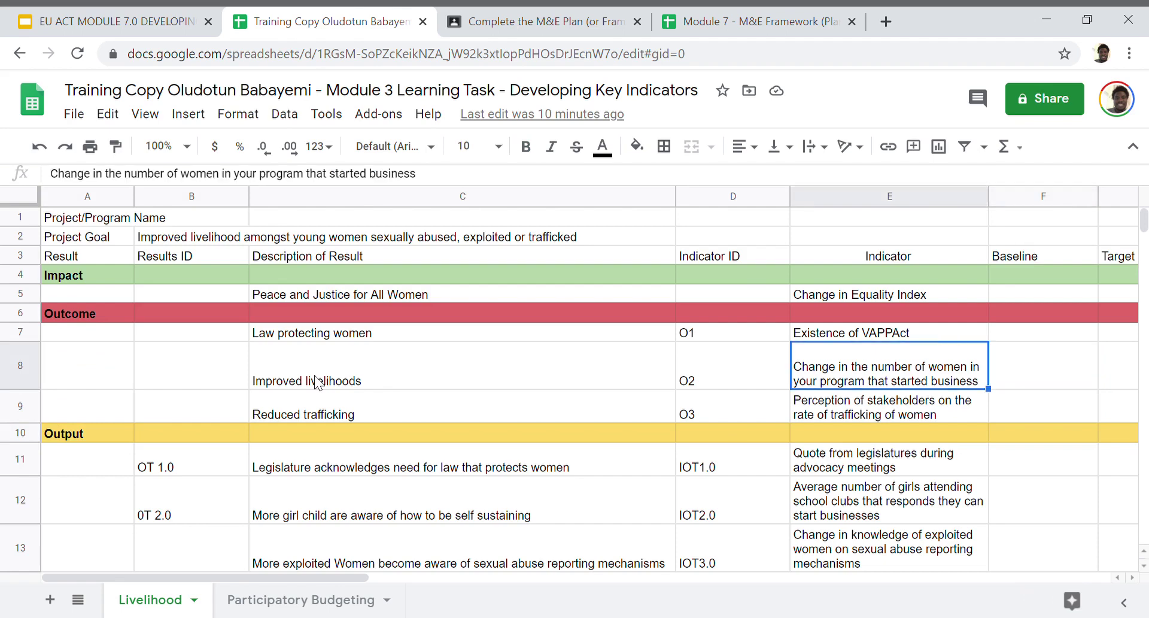
{"action": "key", "text": "Left"}
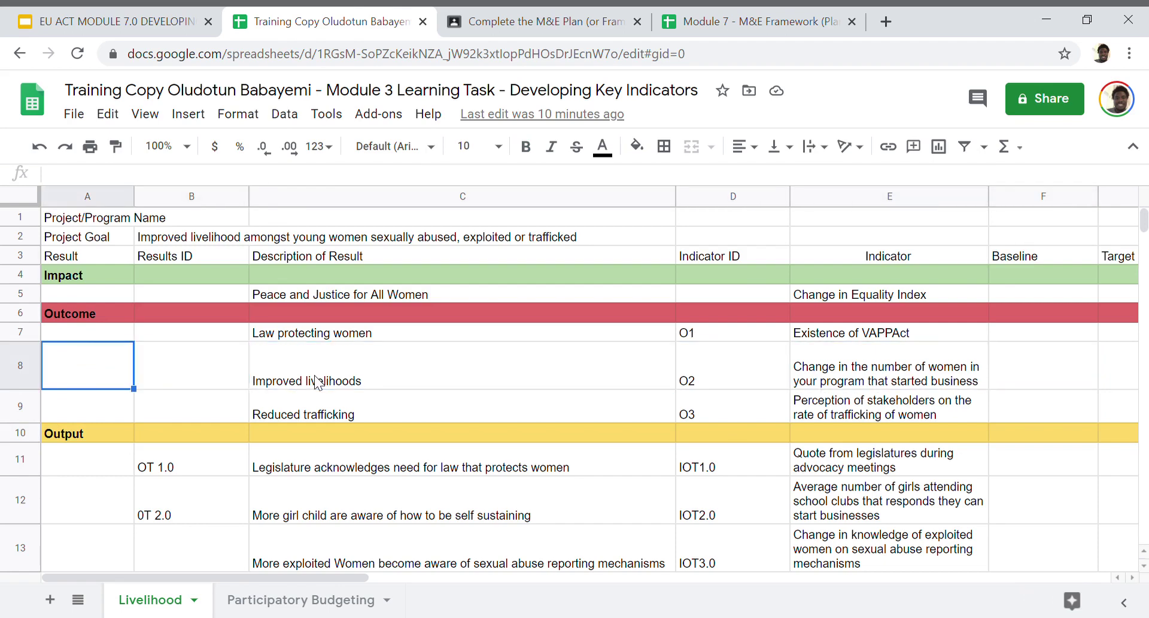
- Rename the training copy spreadsheet so that its title ends in "Module 7 M&E Framework" instead of the Module 3 learning task
{"action": "left_click", "coordinate": [706, 101]}
{"action": "key", "text": "BackSpace"}
{"action": "key", "text": "BackSpace"}
{"action": "key", "text": "BackSpace"}
{"action": "key", "text": "BackSpace"}
{"action": "key", "text": "BackSpace"}
{"action": "key", "text": "BackSpace"}
{"action": "key", "text": "BackSpace"}
{"action": "key", "text": "BackSpace"}
{"action": "key", "text": "BackSpace"}
{"action": "key", "text": "BackSpace"}
{"action": "key", "text": "BackSpace"}
{"action": "key", "text": "BackSpace"}
{"action": "key", "text": "BackSpace"}
{"action": "key", "text": "BackSpace"}
{"action": "key", "text": "BackSpace"}
{"action": "key", "text": "BackSpace"}
{"action": "key", "text": "BackSpace"}
{"action": "key", "text": "BackSpace"}
{"action": "key", "text": "BackSpace"}
{"action": "key", "text": "BackSpace"}
{"action": "key", "text": "BackSpace"}
{"action": "key", "text": "BackSpace"}
{"action": "key", "text": "BackSpace"}
{"action": "key", "text": "BackSpace"}
{"action": "key", "text": "BackSpace"}
{"action": "key", "text": "BackSpace"}
{"action": "key", "text": "BackSpace"}
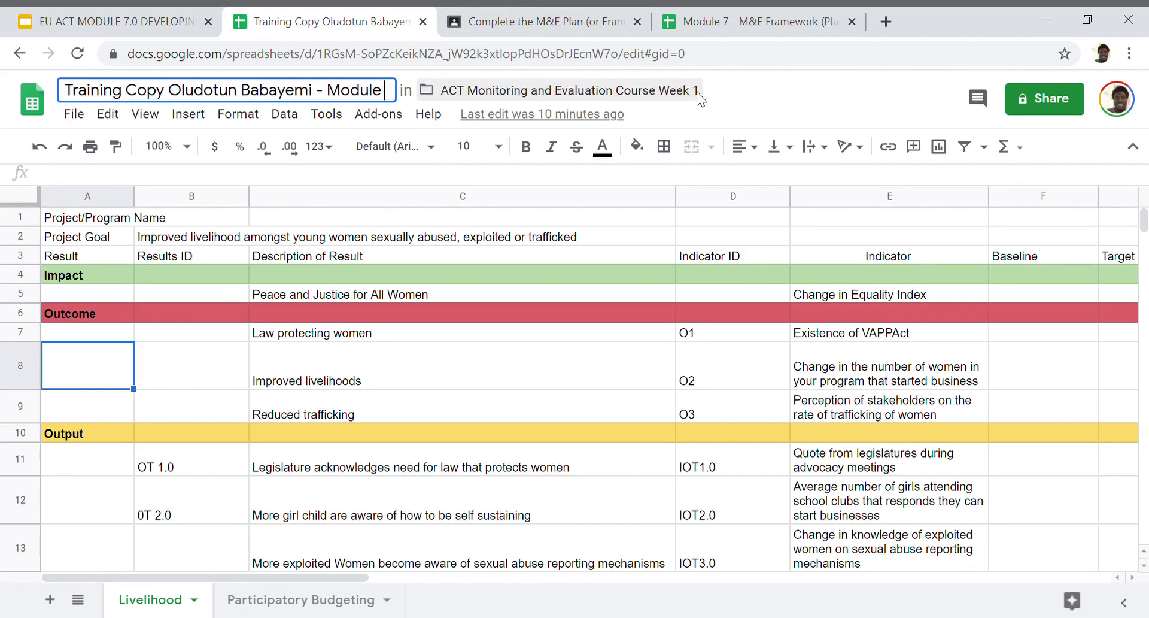
{"action": "type", "text": "7"}
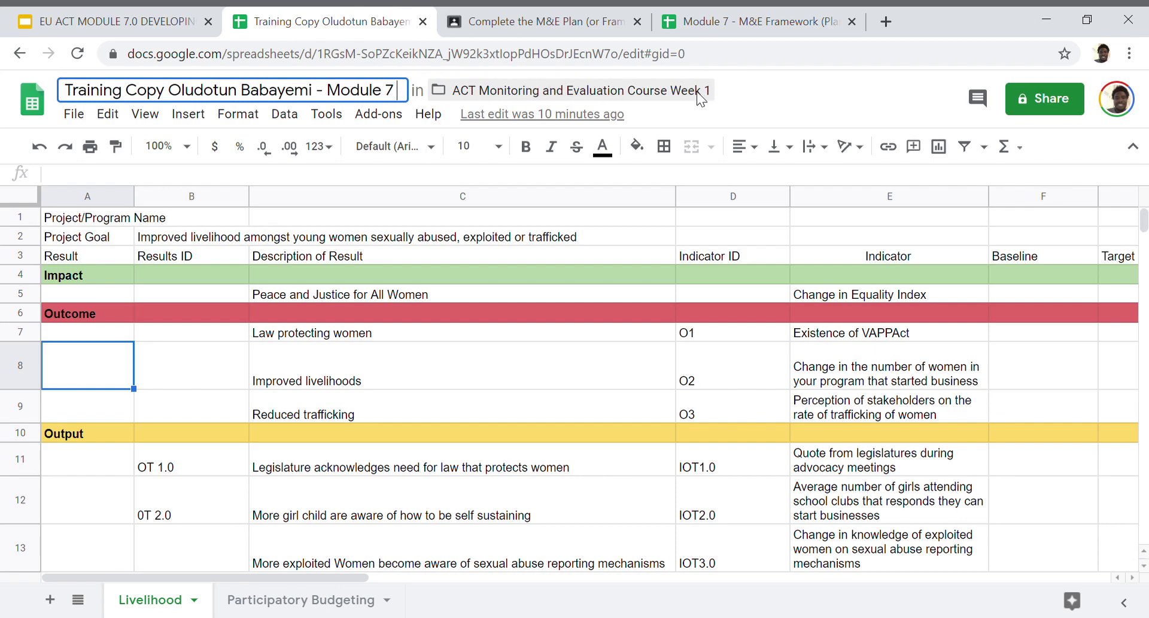
{"action": "type", "text": " M"}
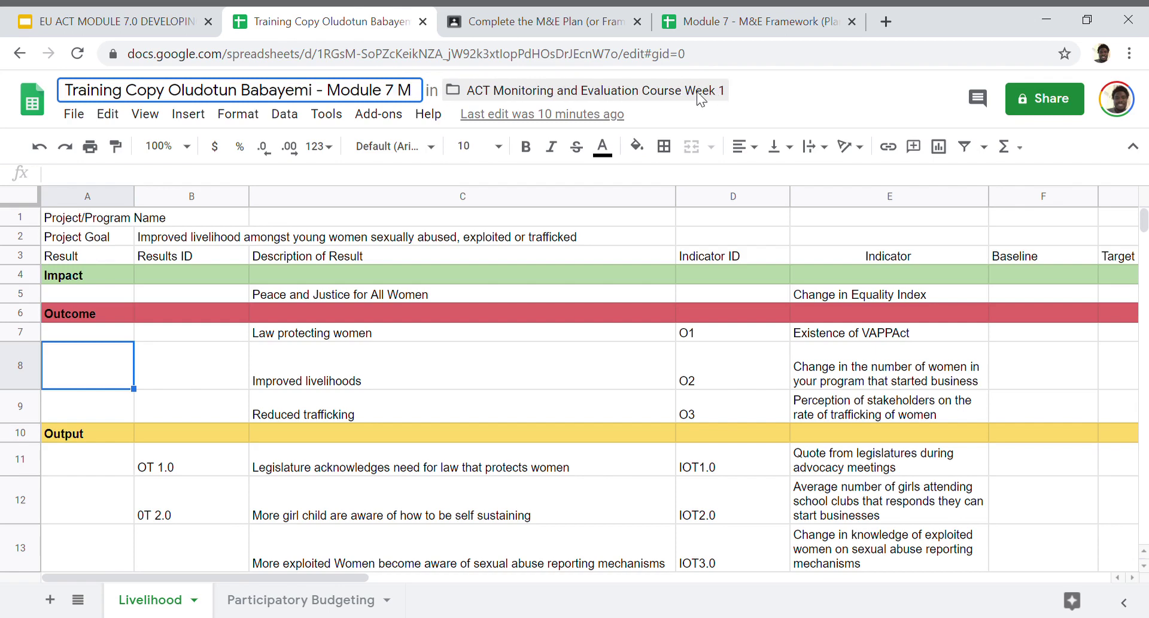
{"action": "type", "text": "&E"}
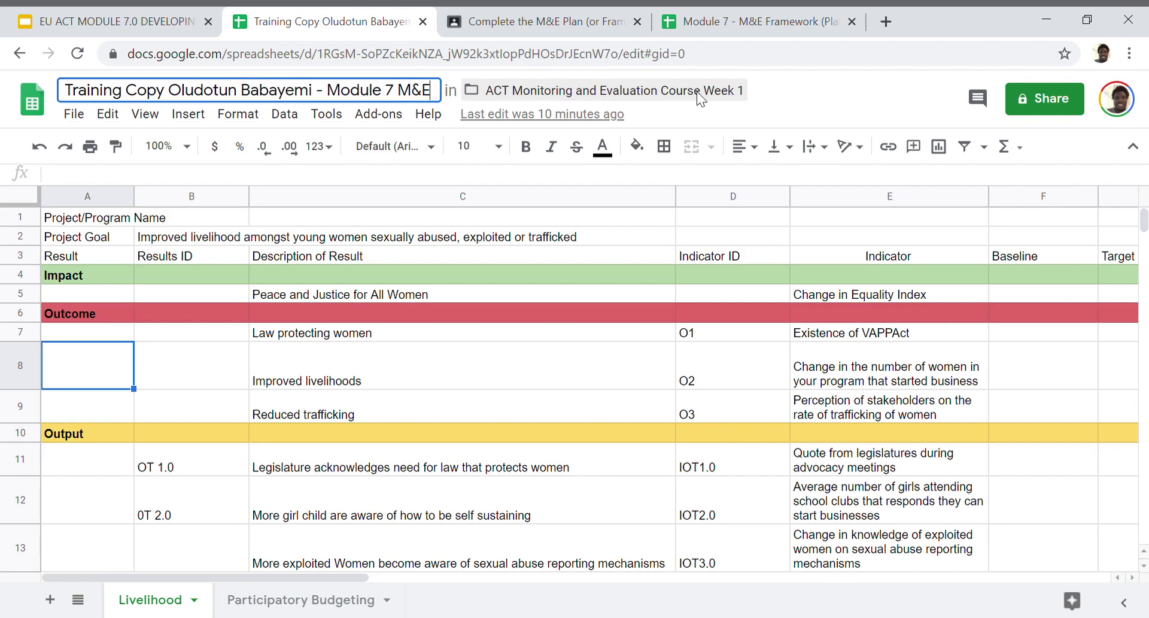
{"action": "type", "text": " Framewoe"}
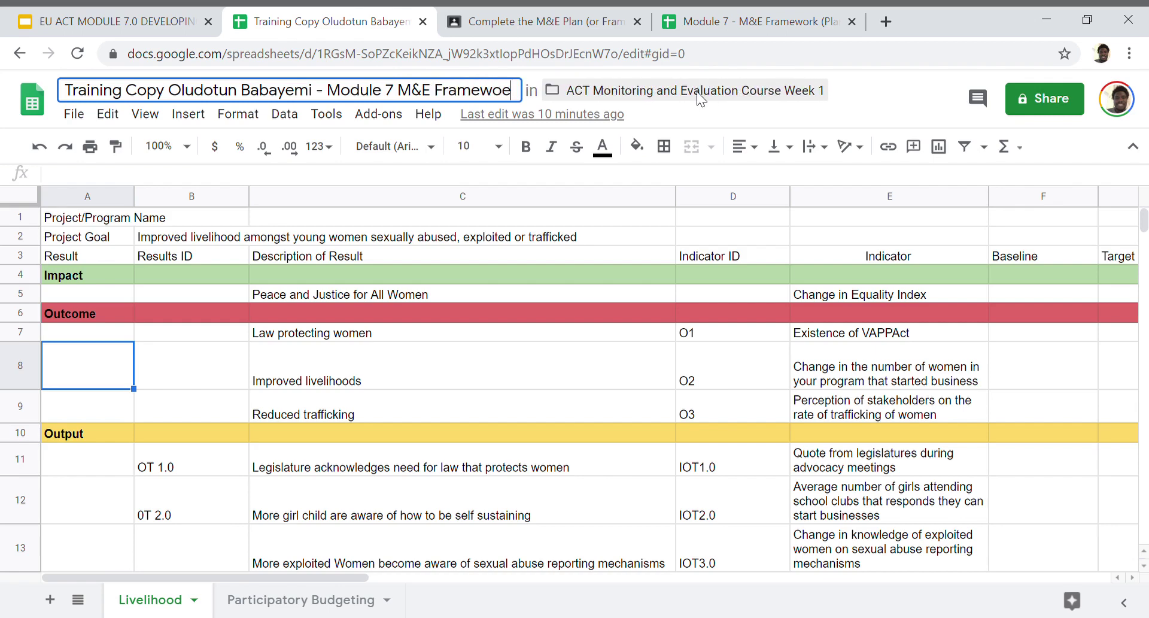
{"action": "key", "text": "BackSpace"}
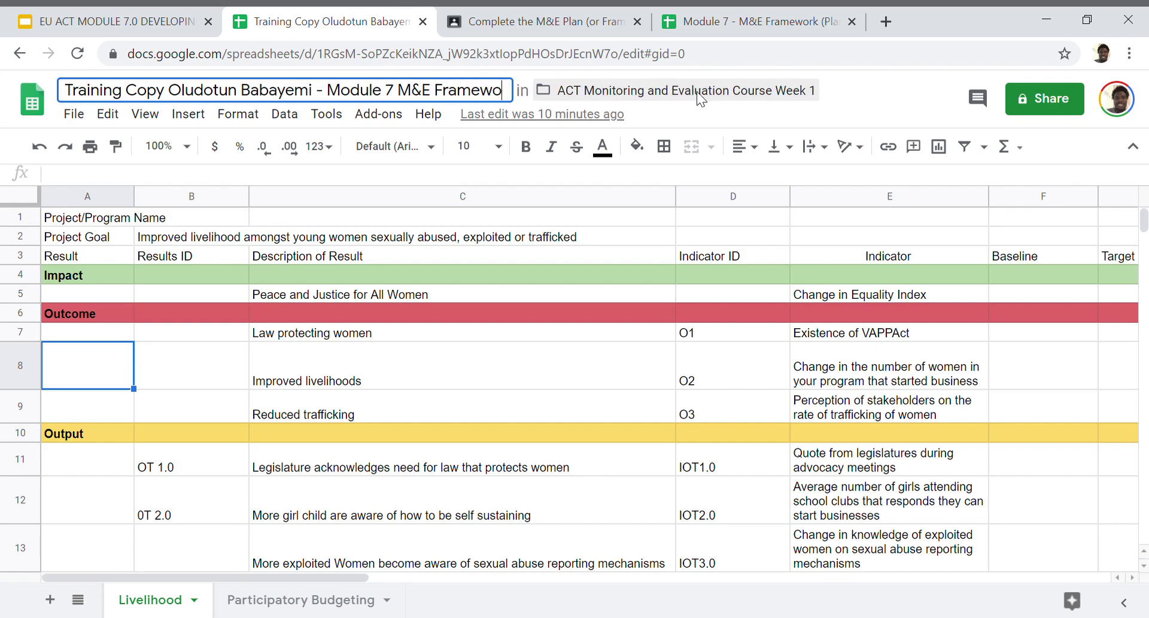
{"action": "type", "text": "rk"}
{"action": "left_click", "coordinate": [673, 383]}
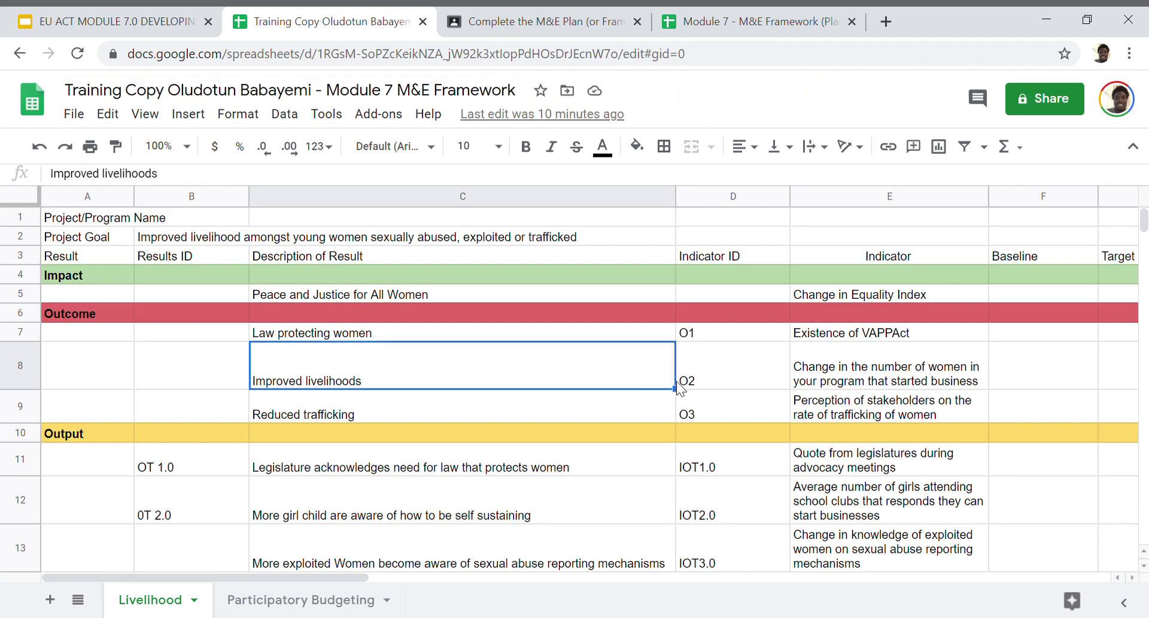
- Go through the Result column from the project name through Impact, Outcome and Output to the first row under Activities/Input
{"action": "key", "text": "Left"}
{"action": "key", "text": "Left"}
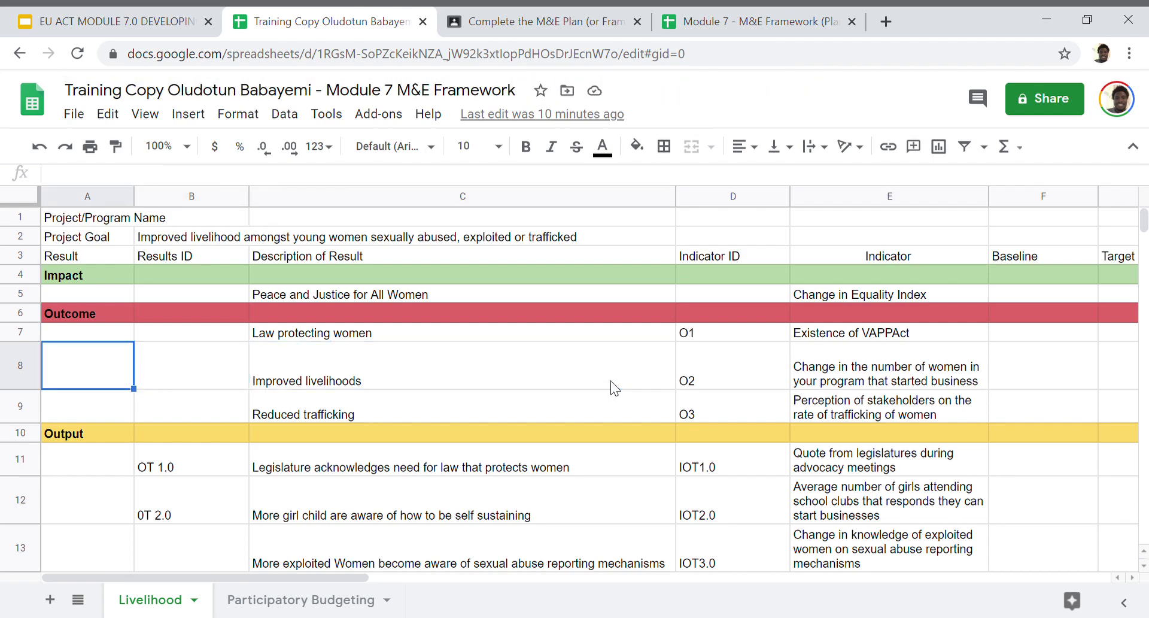
{"action": "key", "text": "Down"}
{"action": "key", "text": "Down"}
{"action": "key", "text": "Down"}
{"action": "key", "text": "Down"}
{"action": "key", "text": "Down"}
{"action": "key", "text": "Up"}
{"action": "key", "text": "Up"}
{"action": "key", "text": "Up"}
{"action": "key", "text": "Up"}
{"action": "key", "text": "Up"}
{"action": "key", "text": "Up"}
{"action": "key", "text": "Up"}
{"action": "key", "text": "Up"}
{"action": "key", "text": "Up"}
{"action": "key", "text": "Down"}
{"action": "key", "text": "Down"}
{"action": "key", "text": "Down"}
{"action": "key", "text": "Down"}
{"action": "key", "text": "Down"}
{"action": "key", "text": "Down"}
{"action": "key", "text": "Down"}
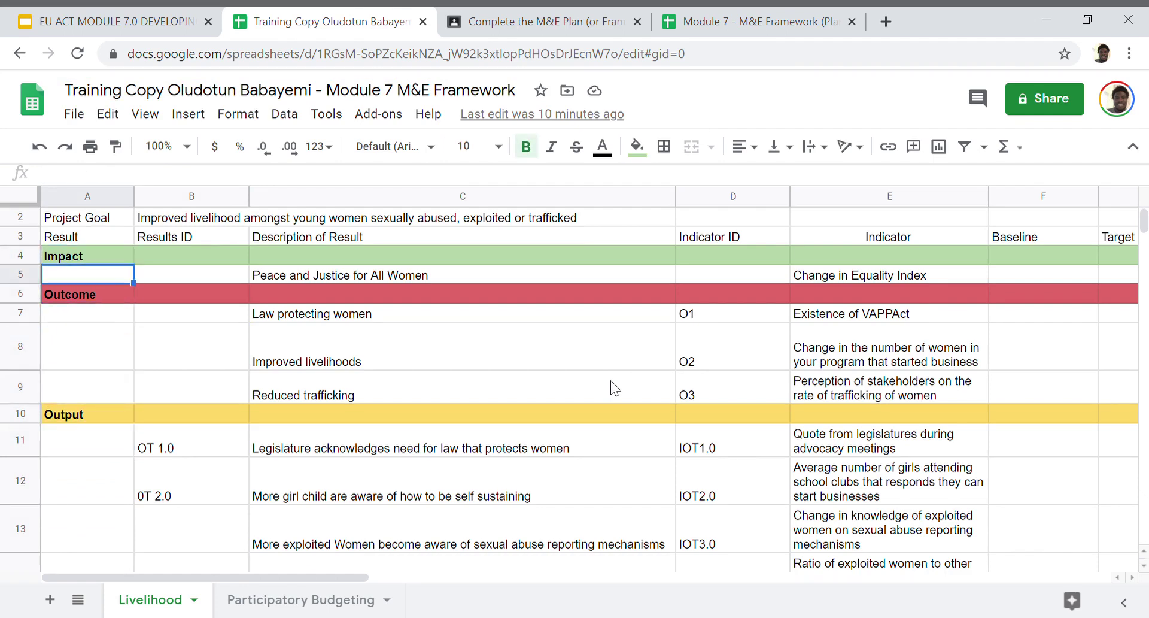
{"action": "key", "text": "Down"}
{"action": "key", "text": "Down"}
{"action": "key", "text": "Down"}
{"action": "key", "text": "Down"}
{"action": "key", "text": "Down"}
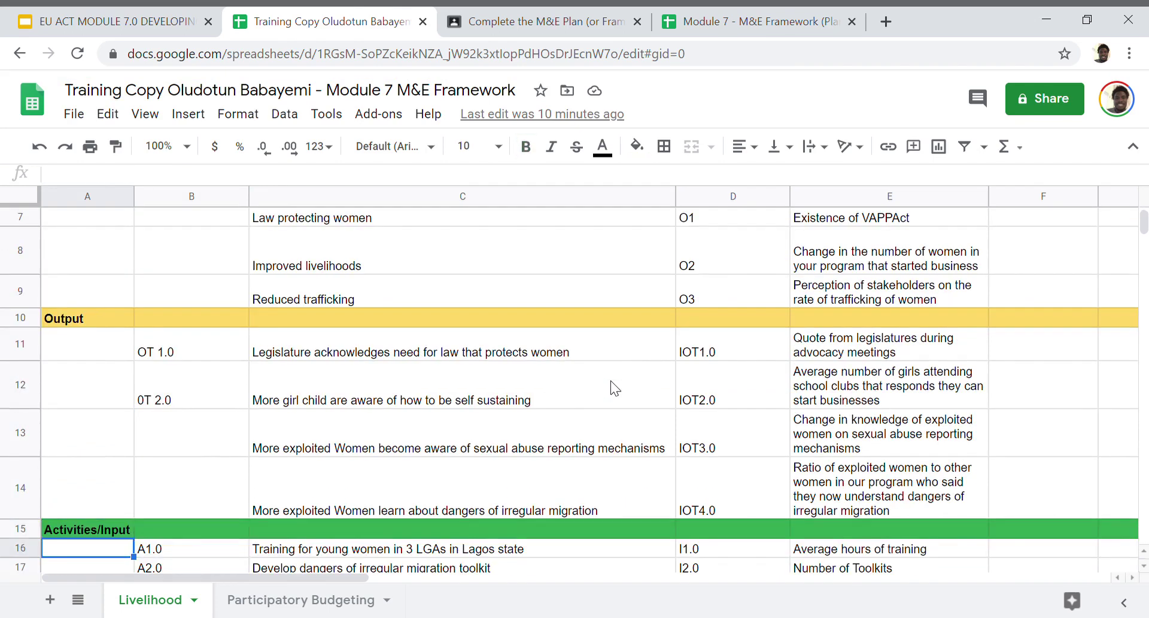
- Read across row 13, the sexual abuse reporting output, from the Result column through its data collection details to column N
{"action": "key", "text": "Up"}
{"action": "key", "text": "Up"}
{"action": "key", "text": "Up"}
{"action": "key", "text": "Right"}
{"action": "key", "text": "Right"}
{"action": "key", "text": "Right"}
{"action": "key", "text": "Right"}
{"action": "key", "text": "Right"}
{"action": "key", "text": "Right"}
{"action": "key", "text": "Right"}
{"action": "key", "text": "Right"}
{"action": "key", "text": "Right"}
{"action": "key", "text": "Right"}
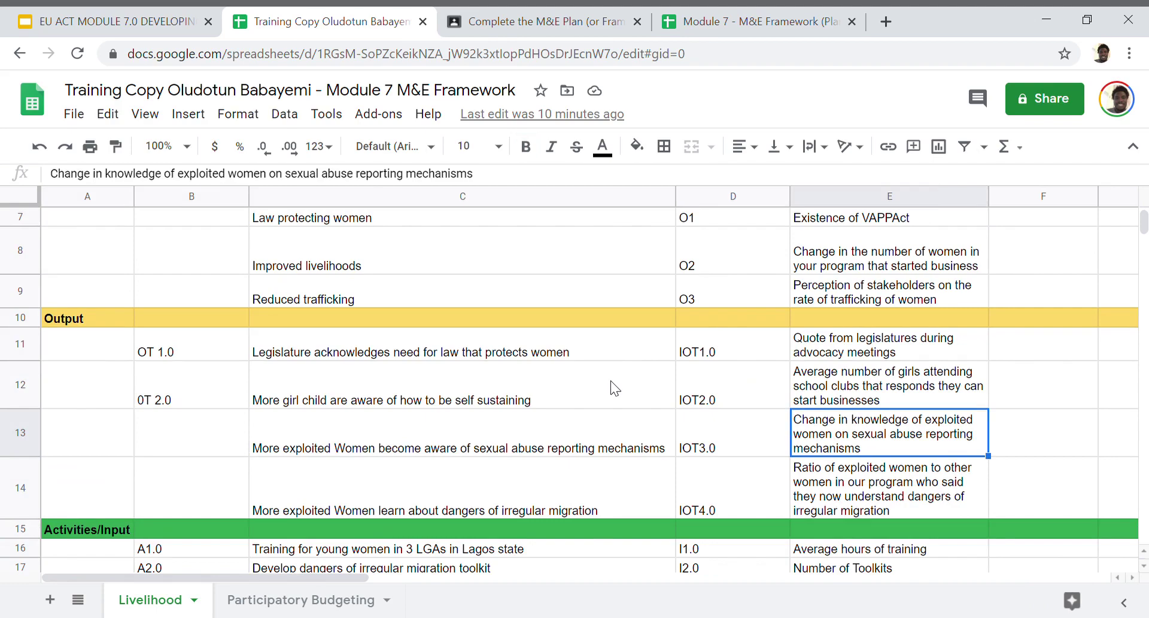
{"action": "key", "text": "Right"}
{"action": "key", "text": "Right"}
{"action": "key", "text": "Right"}
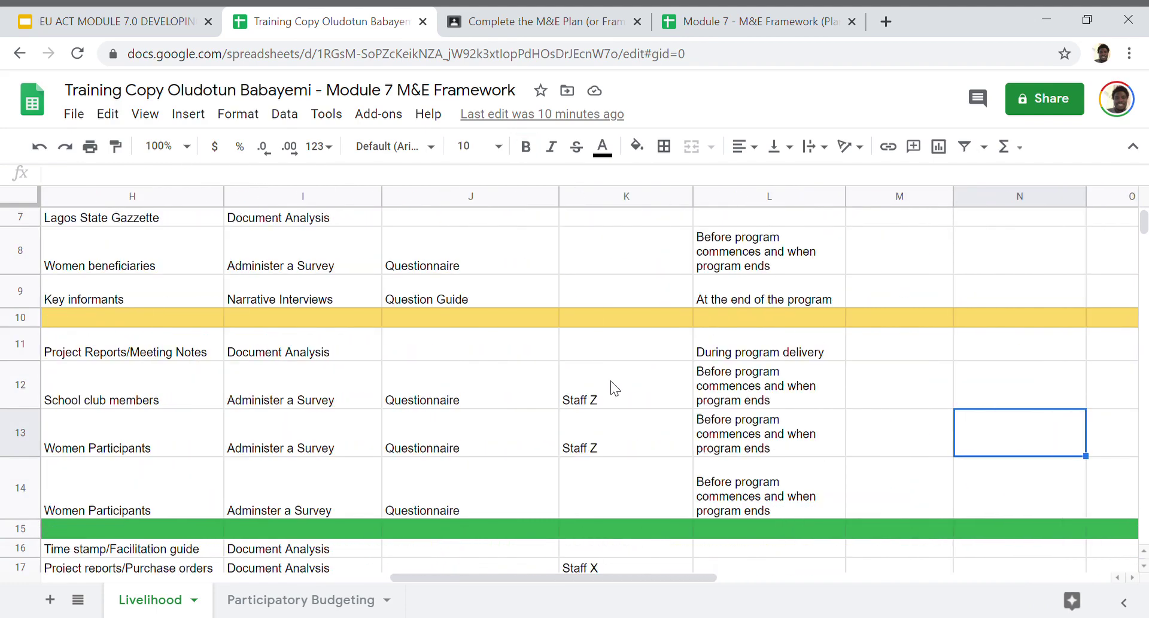
- Go back up to the top rows and review the columns from M&E Product back to the Indicator ID heading
{"action": "key", "text": "Up"}
{"action": "key", "text": "Up"}
{"action": "key", "text": "Up"}
{"action": "key", "text": "Up"}
{"action": "key", "text": "Up"}
{"action": "key", "text": "Left"}
{"action": "key", "text": "Left"}
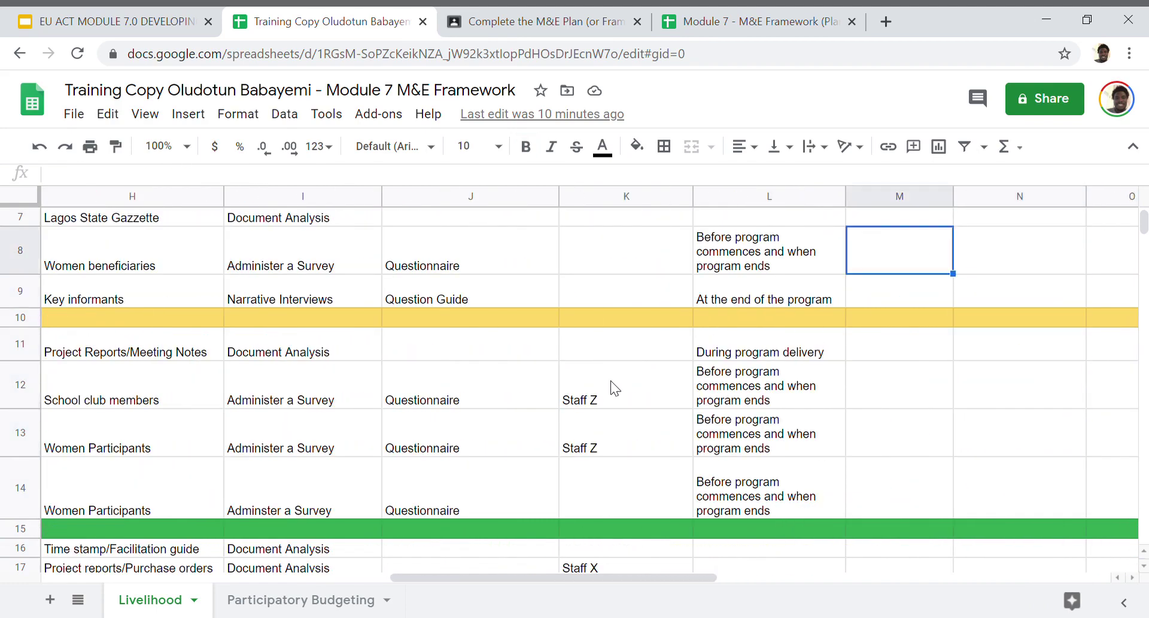
{"action": "key", "text": "Up"}
{"action": "key", "text": "Up"}
{"action": "key", "text": "Up"}
{"action": "key", "text": "Up"}
{"action": "key", "text": "Up"}
{"action": "key", "text": "Down"}
{"action": "key", "text": "Left"}
{"action": "key", "text": "Left"}
{"action": "key", "text": "Left"}
{"action": "key", "text": "Left"}
{"action": "key", "text": "Left"}
{"action": "key", "text": "Left"}
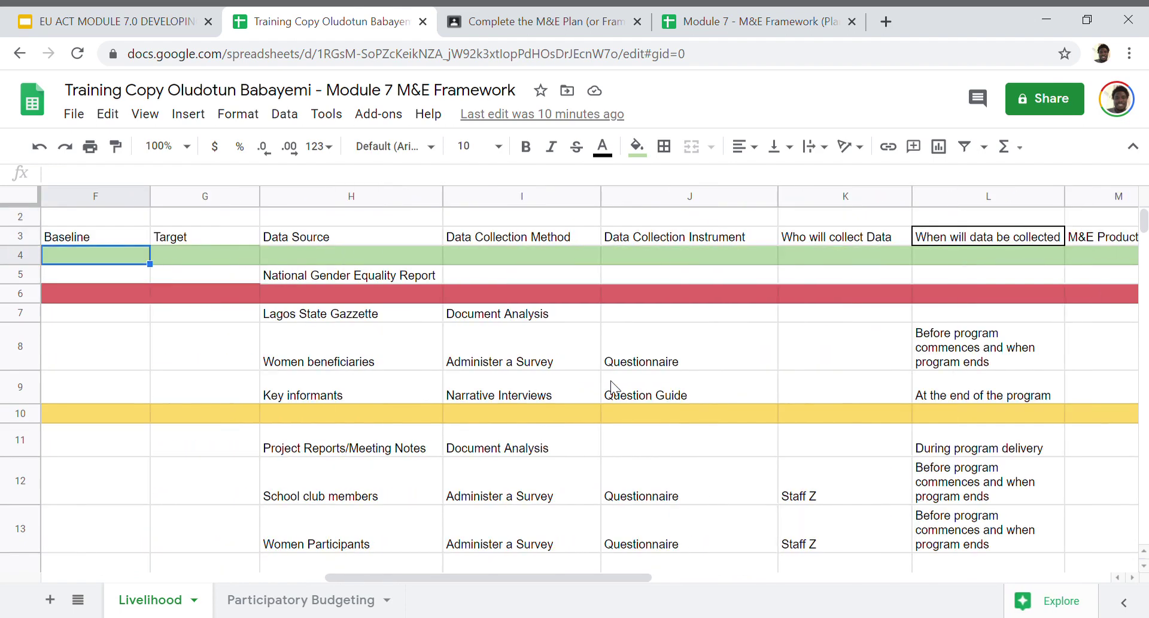
{"action": "key", "text": "Left"}
{"action": "key", "text": "Left"}
{"action": "key", "text": "Up"}
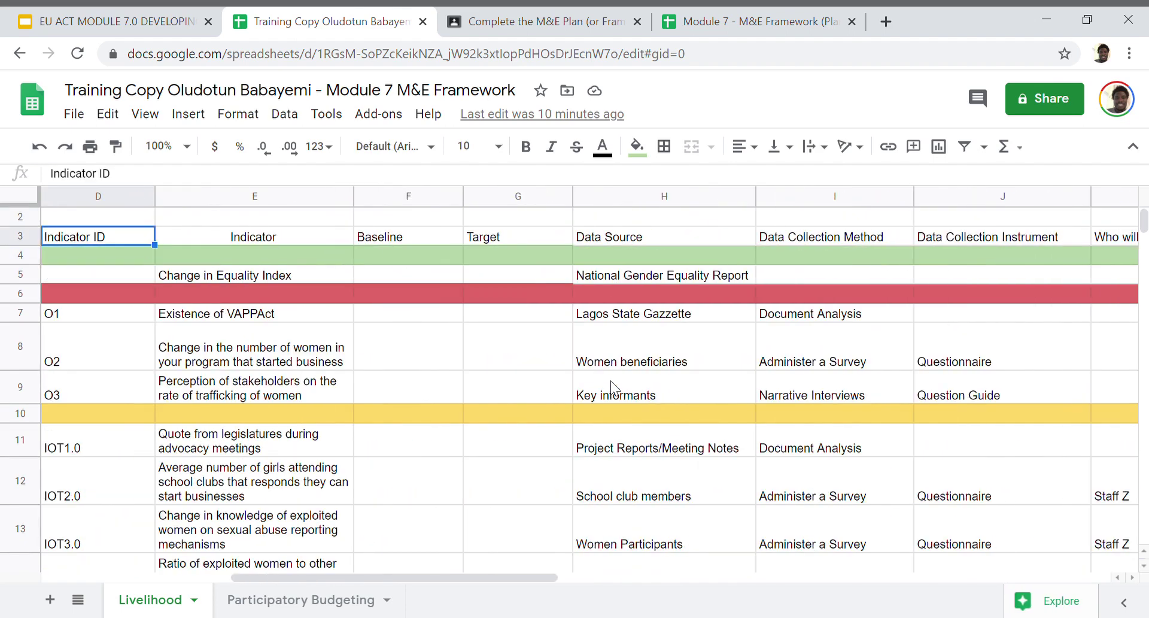
- Go down the empty Target column from its heading to the activity indicators under Activities/Input
{"action": "key", "text": "Right"}
{"action": "key", "text": "Right"}
{"action": "key", "text": "Right"}
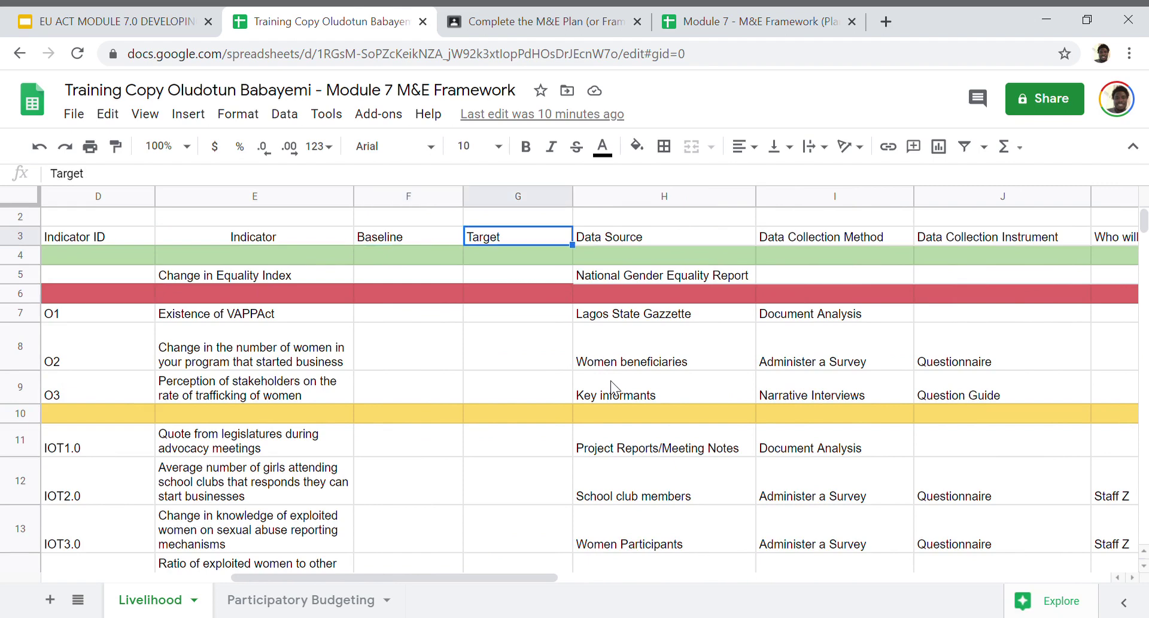
{"action": "key", "text": "Down"}
{"action": "key", "text": "Down"}
{"action": "key", "text": "Down"}
{"action": "key", "text": "Down"}
{"action": "key", "text": "Down"}
{"action": "key", "text": "Down"}
{"action": "key", "text": "Down"}
{"action": "key", "text": "Down"}
{"action": "key", "text": "Down"}
{"action": "key", "text": "Down"}
{"action": "key", "text": "Down"}
{"action": "key", "text": "Down"}
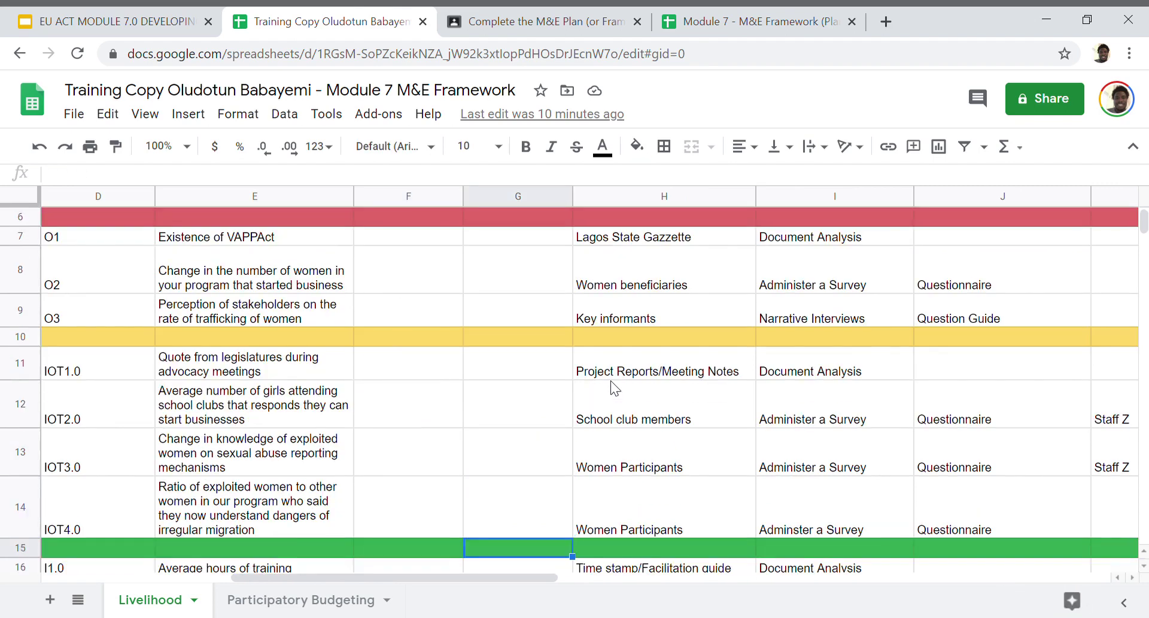
{"action": "key", "text": "Down"}
{"action": "key", "text": "Down"}
{"action": "key", "text": "Down"}
{"action": "key", "text": "Down"}
{"action": "key", "text": "Up"}
{"action": "key", "text": "Up"}
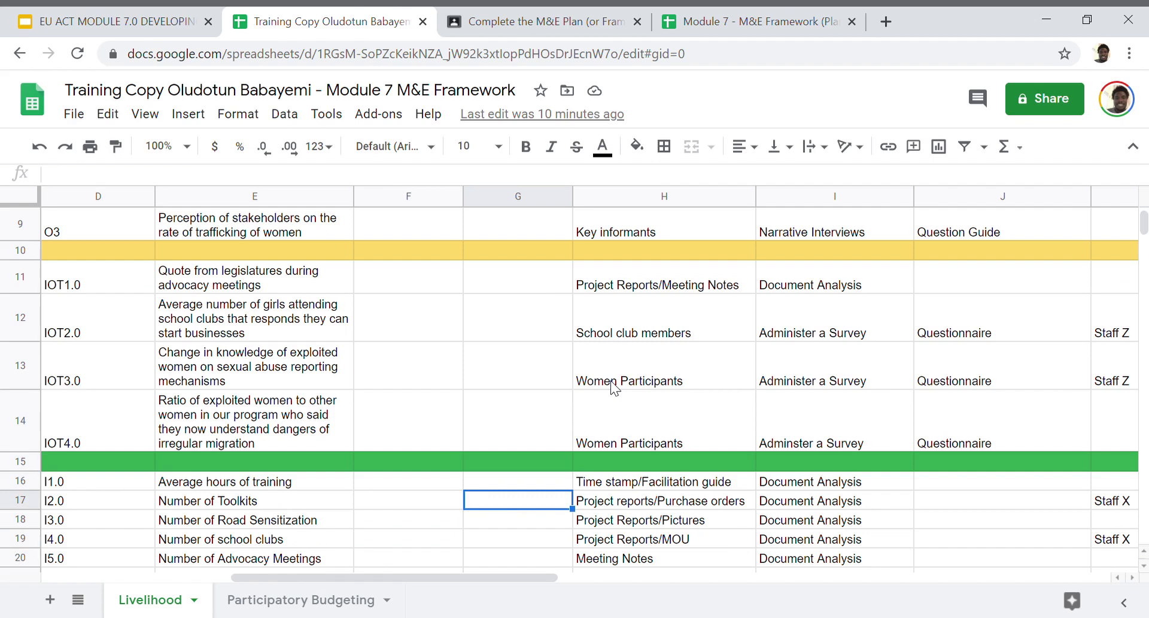
- Go back across the activity rows from the Baseline column to the Results ID of the school clubs activity
{"action": "key", "text": "Left"}
{"action": "key", "text": "Down"}
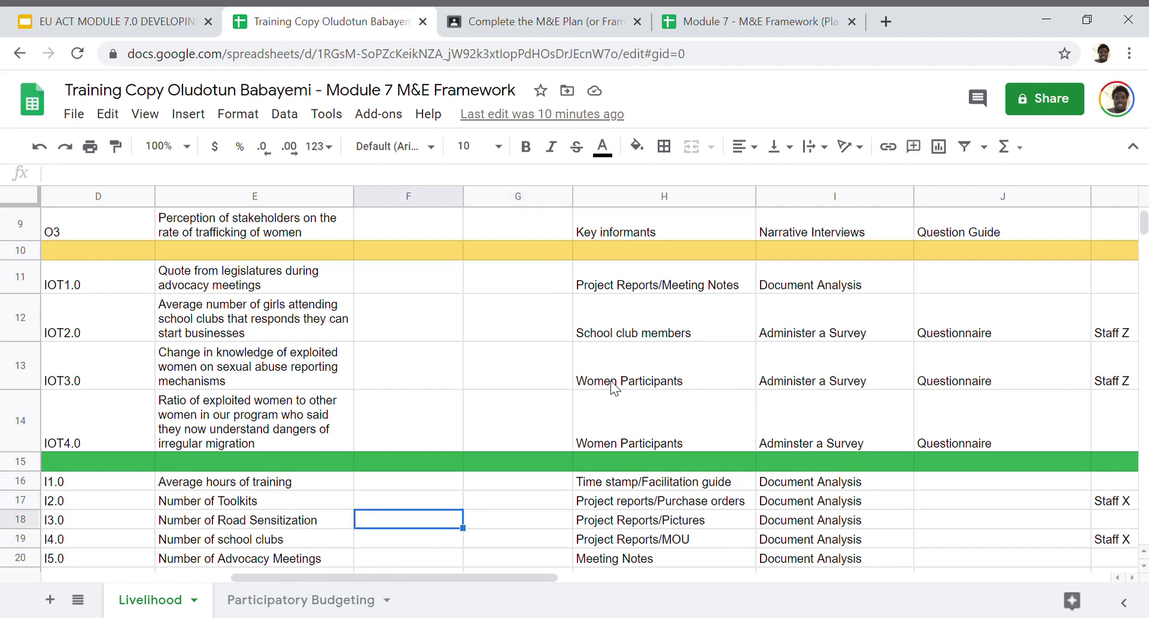
{"action": "key", "text": "Left"}
{"action": "key", "text": "Left"}
{"action": "key", "text": "Left"}
{"action": "key", "text": "Left"}
{"action": "key", "text": "Down"}
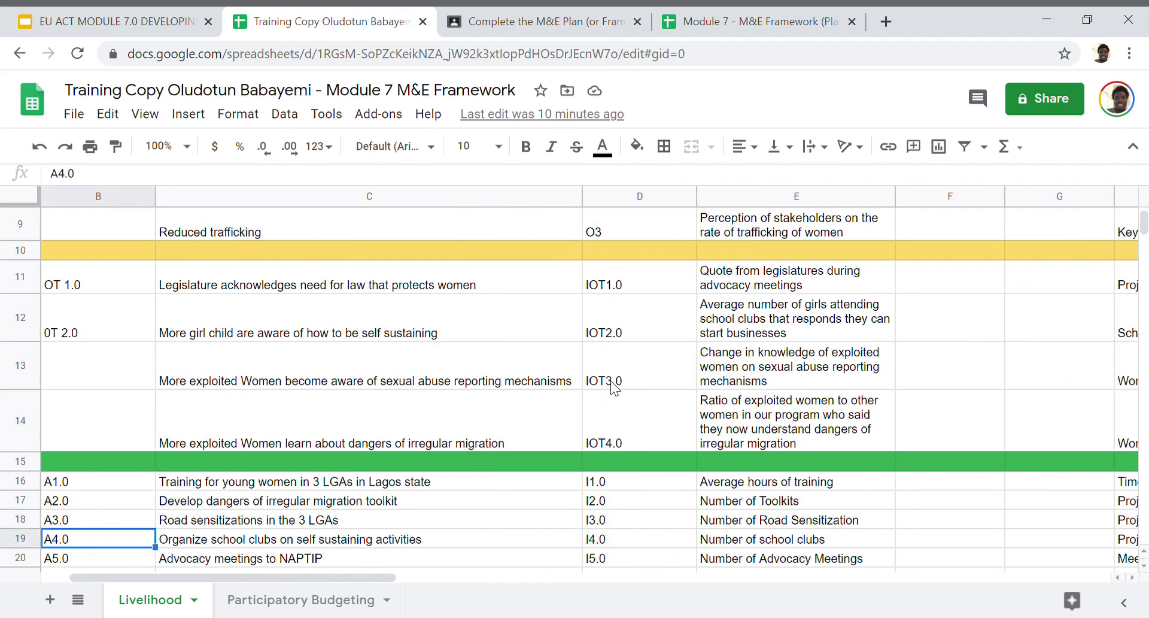
- Read across row 19, the school clubs activity, from its Results ID to the Target column
{"action": "key", "text": "Down"}
{"action": "key", "text": "Down"}
{"action": "key", "text": "Up"}
{"action": "key", "text": "Up"}
{"action": "key", "text": "Right"}
{"action": "key", "text": "Right"}
{"action": "key", "text": "Right"}
{"action": "key", "text": "Right"}
{"action": "key", "text": "Right"}
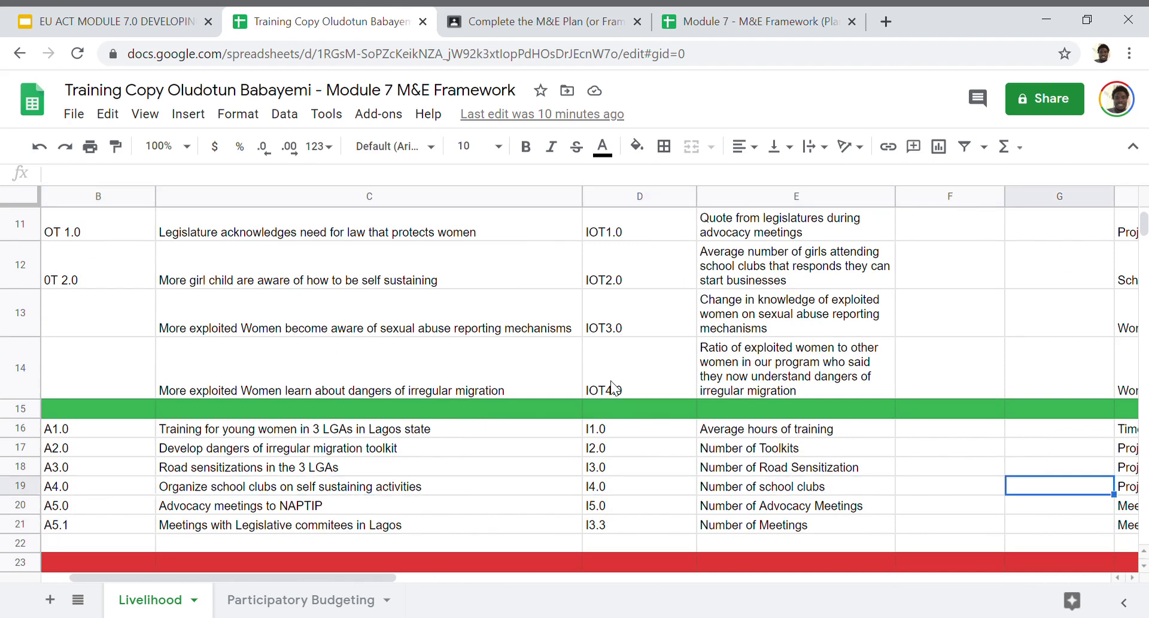
- Go back to the school clubs activity's Result and review its Indicator ID and indicator through to the Target cell
{"action": "key", "text": "Left"}
{"action": "key", "text": "Left"}
{"action": "key", "text": "Left"}
{"action": "key", "text": "Left"}
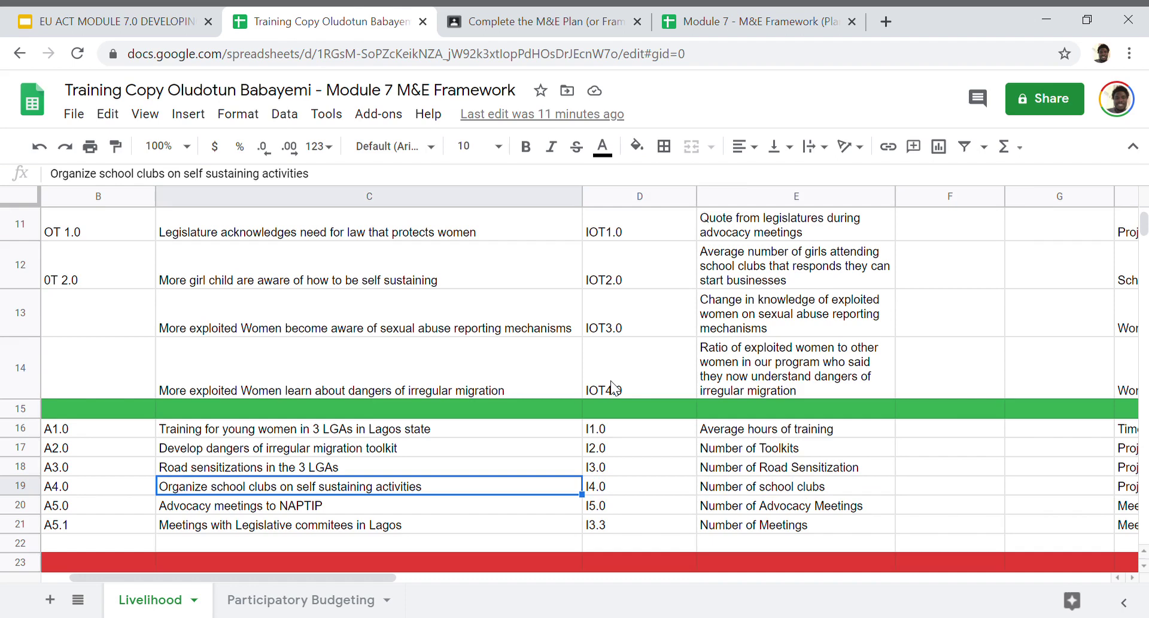
{"action": "key", "text": "Right"}
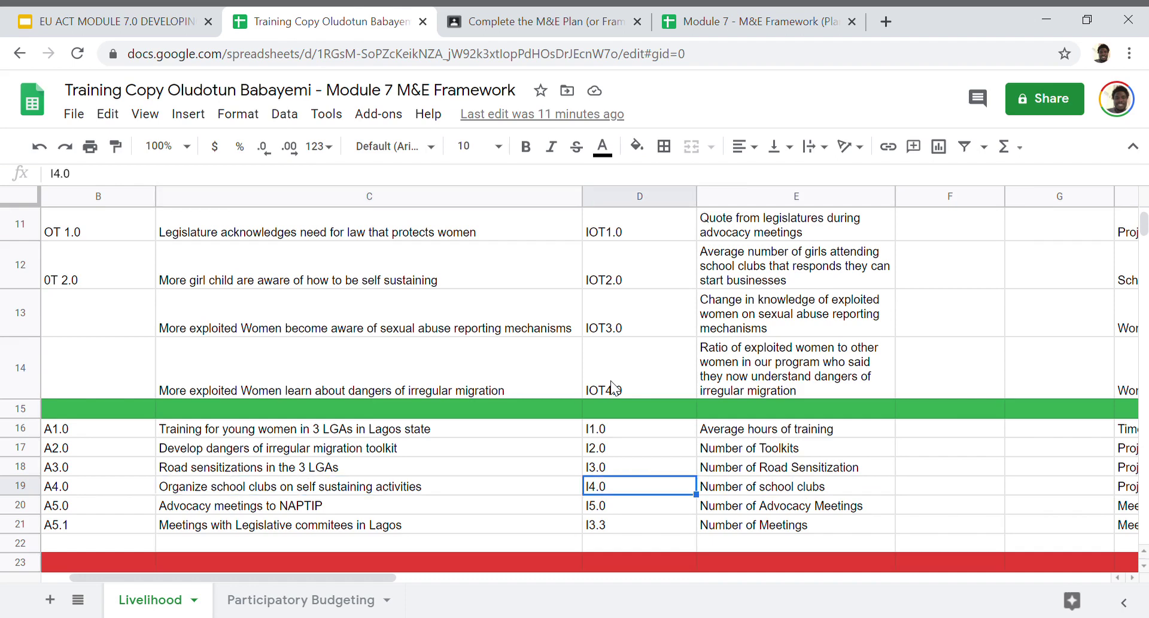
{"action": "key", "text": "Right"}
{"action": "key", "text": "Right"}
{"action": "key", "text": "Right"}
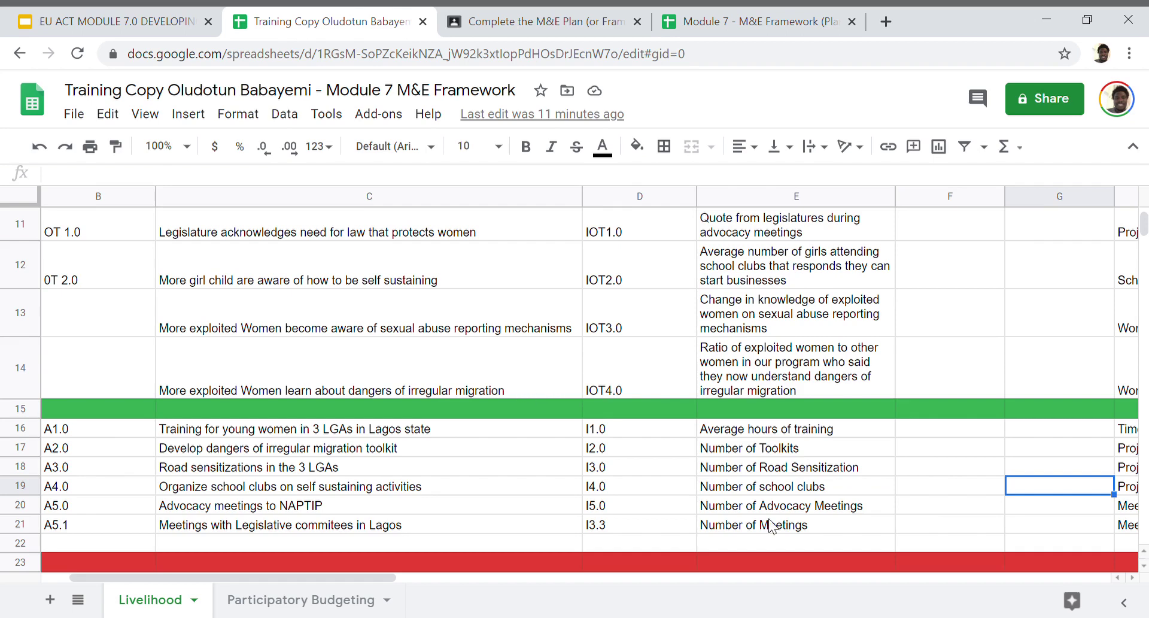
- Compare the school clubs and road sensitization activity indicators with the output indicators on sexual abuse reporting and irregular migration
{"action": "left_click", "coordinate": [824, 493]}
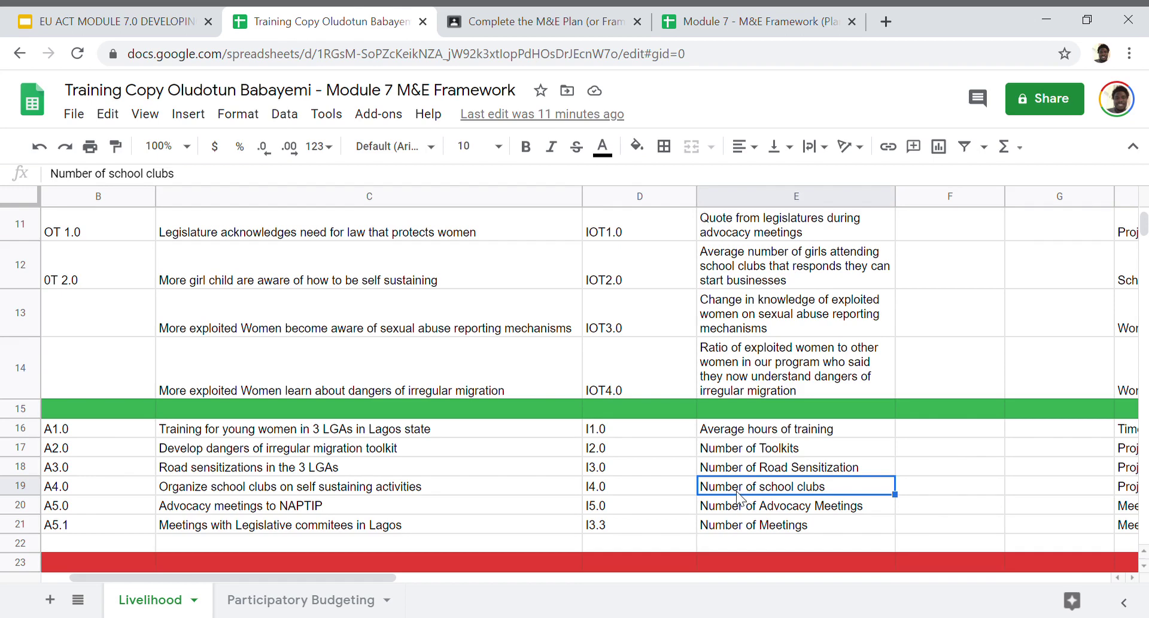
{"action": "left_click", "coordinate": [777, 372]}
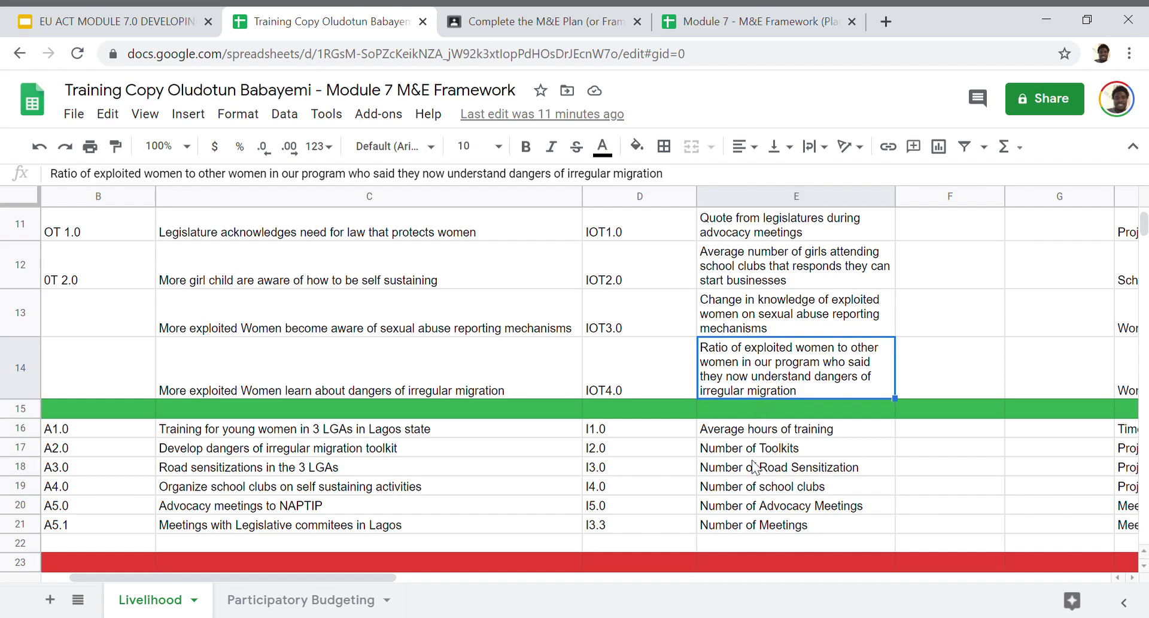
{"action": "left_click", "coordinate": [752, 492]}
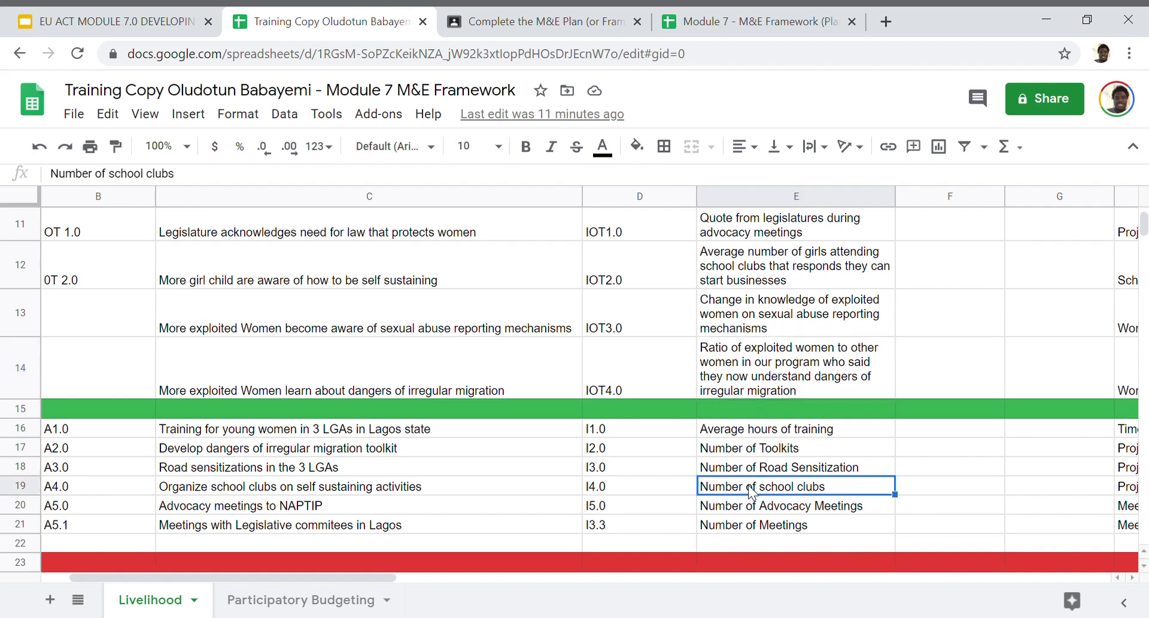
{"action": "left_click", "coordinate": [802, 322]}
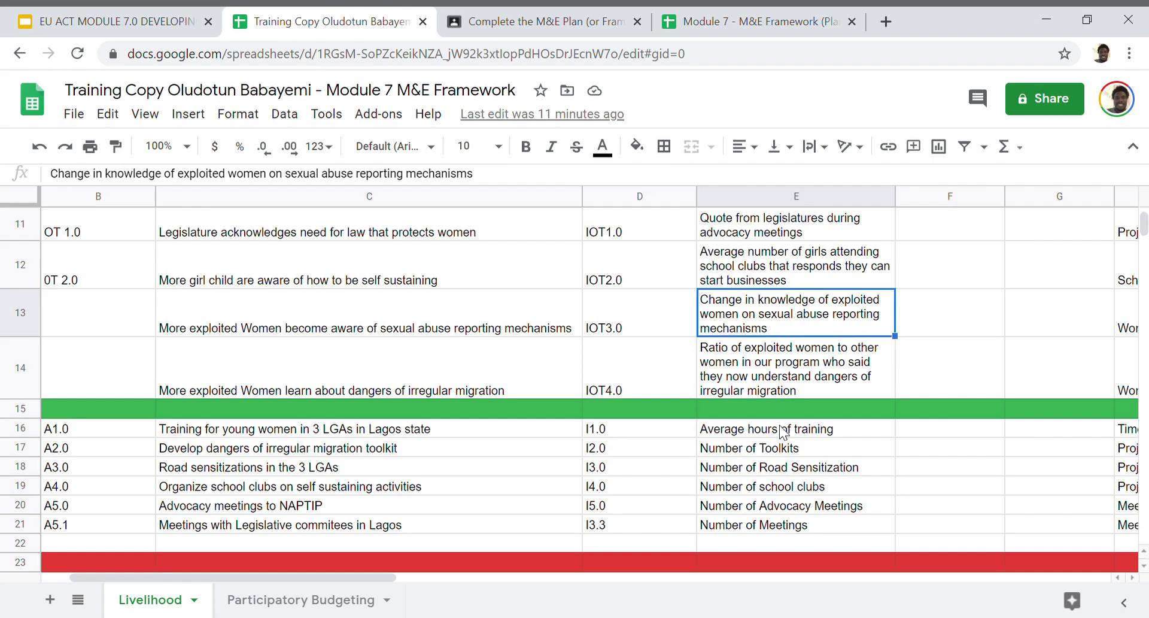
{"action": "left_click", "coordinate": [777, 490]}
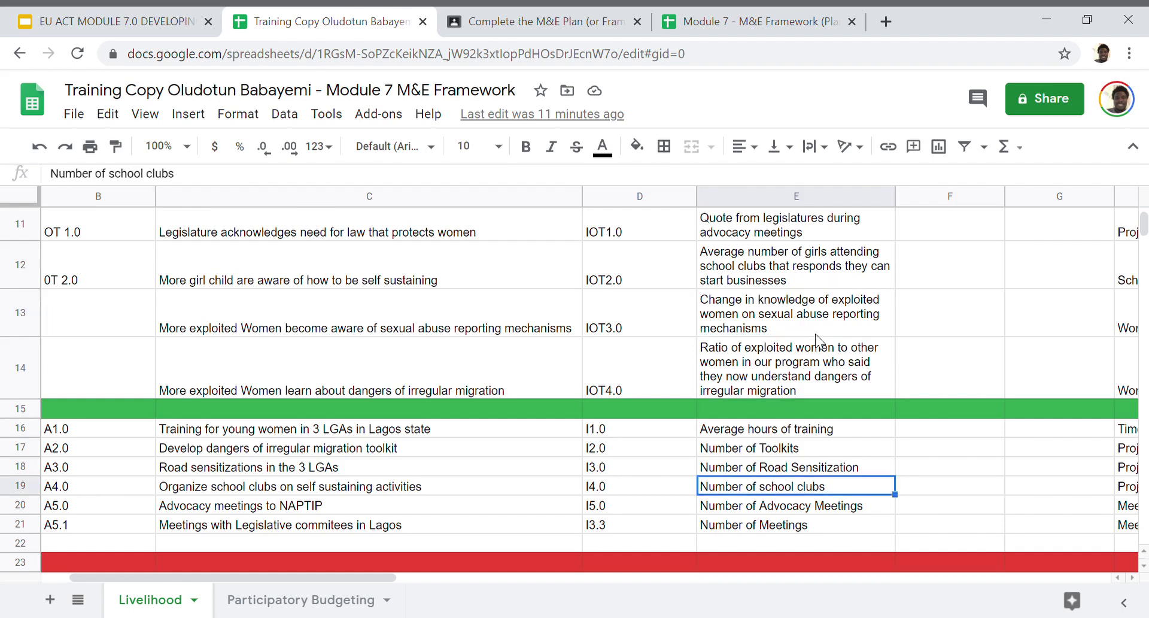
{"action": "left_click", "coordinate": [803, 374]}
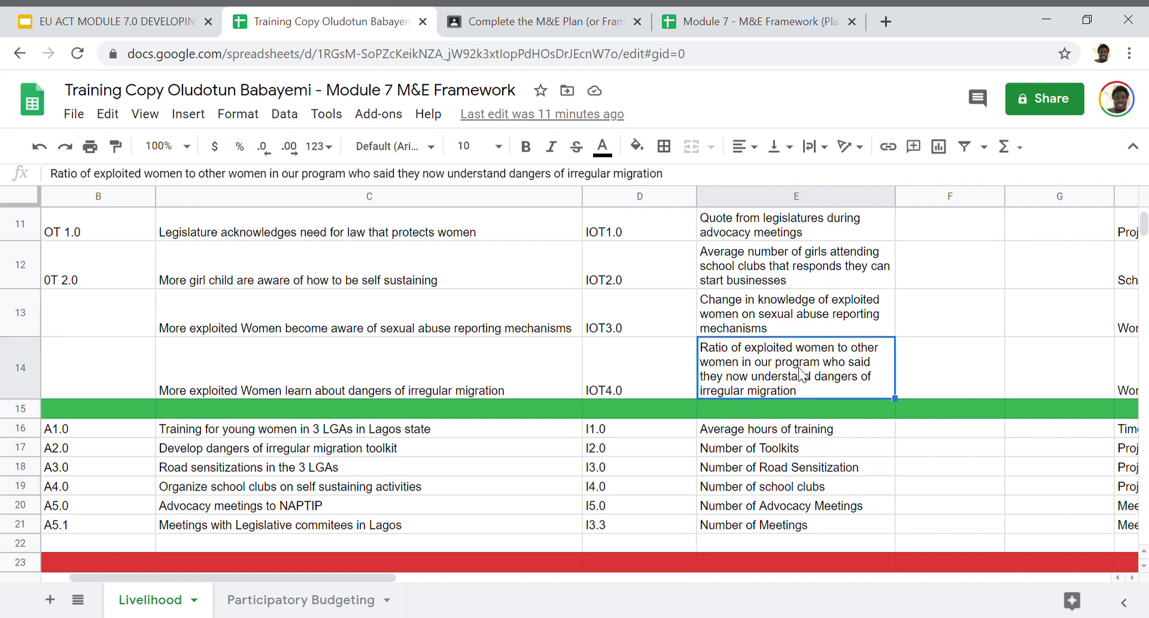
{"action": "left_click", "coordinate": [795, 468]}
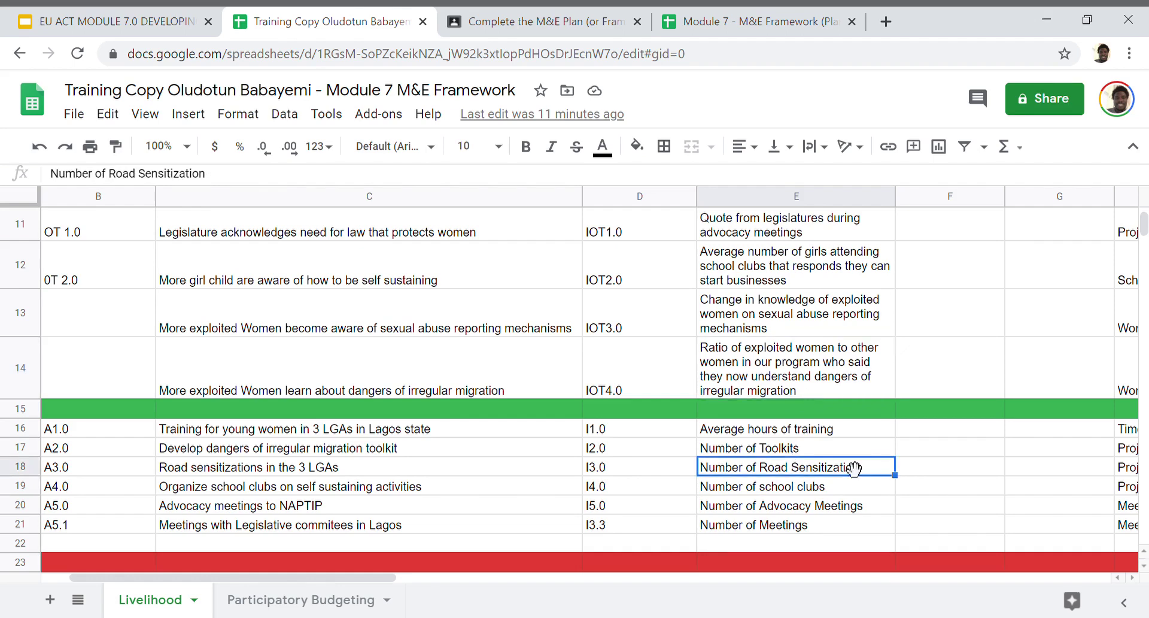
- Enter 1000 as the target for the Number of Toolkits indicator in row 17
{"action": "key", "text": "Tab"}
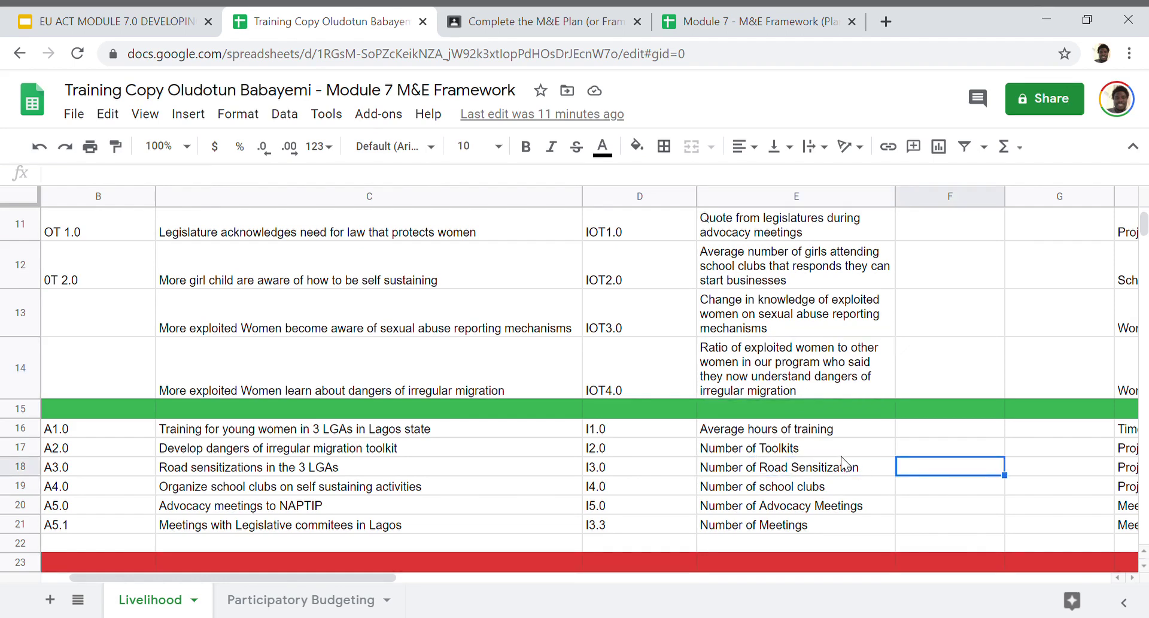
{"action": "key", "text": "Left"}
{"action": "key", "text": "Up"}
{"action": "left_click", "coordinate": [1037, 452]}
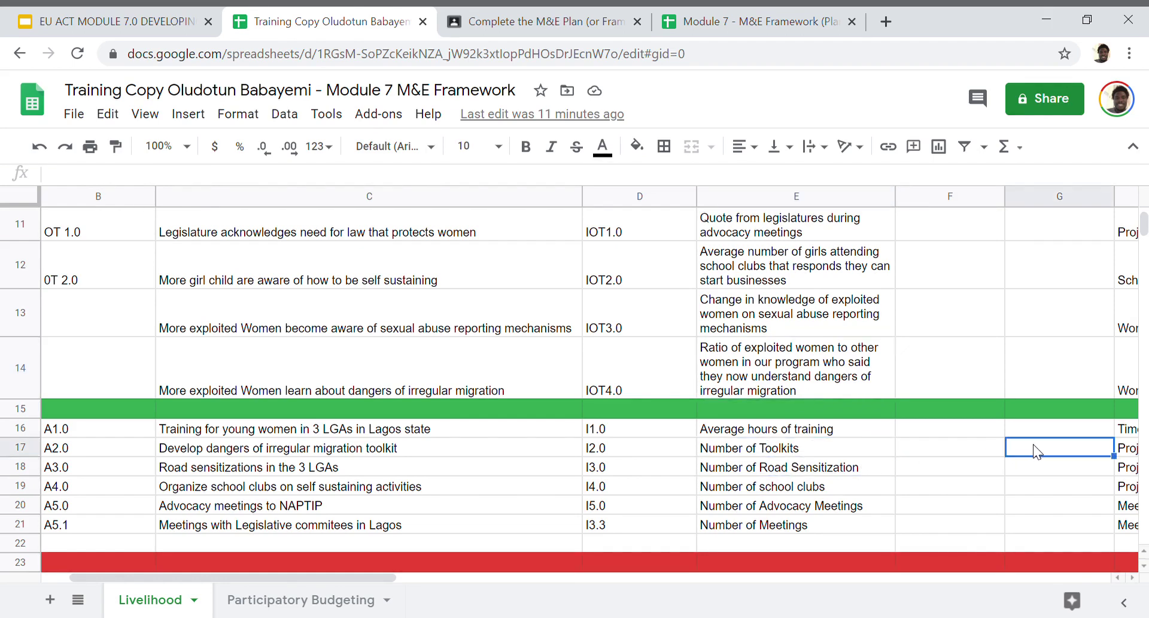
{"action": "type", "text": "1000"}
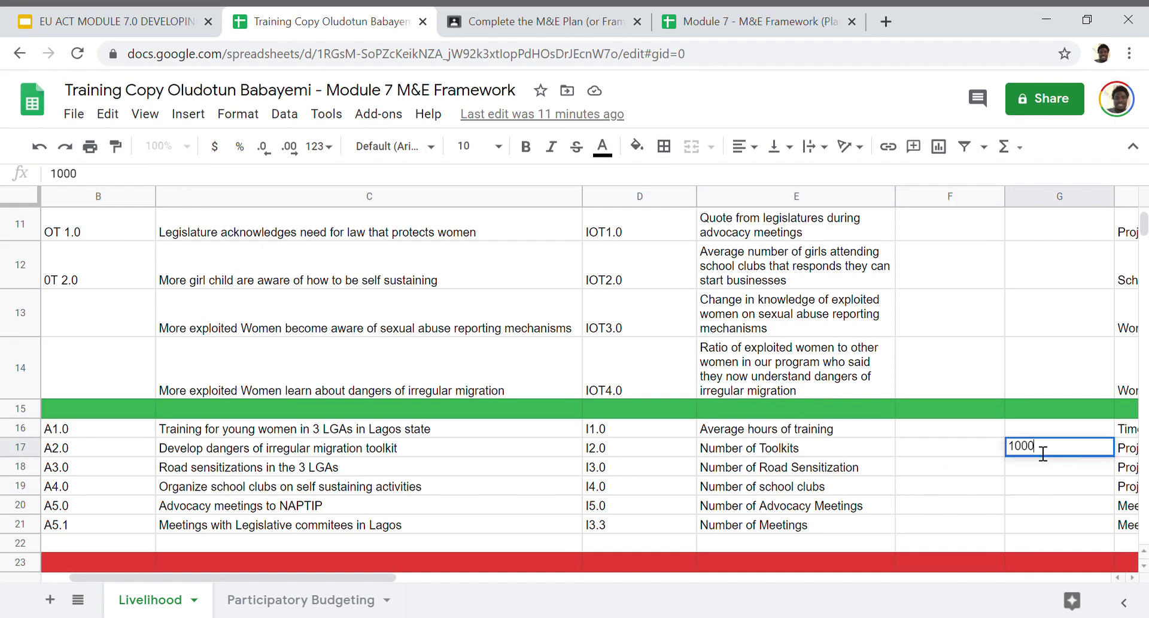
{"action": "left_click", "coordinate": [1036, 512]}
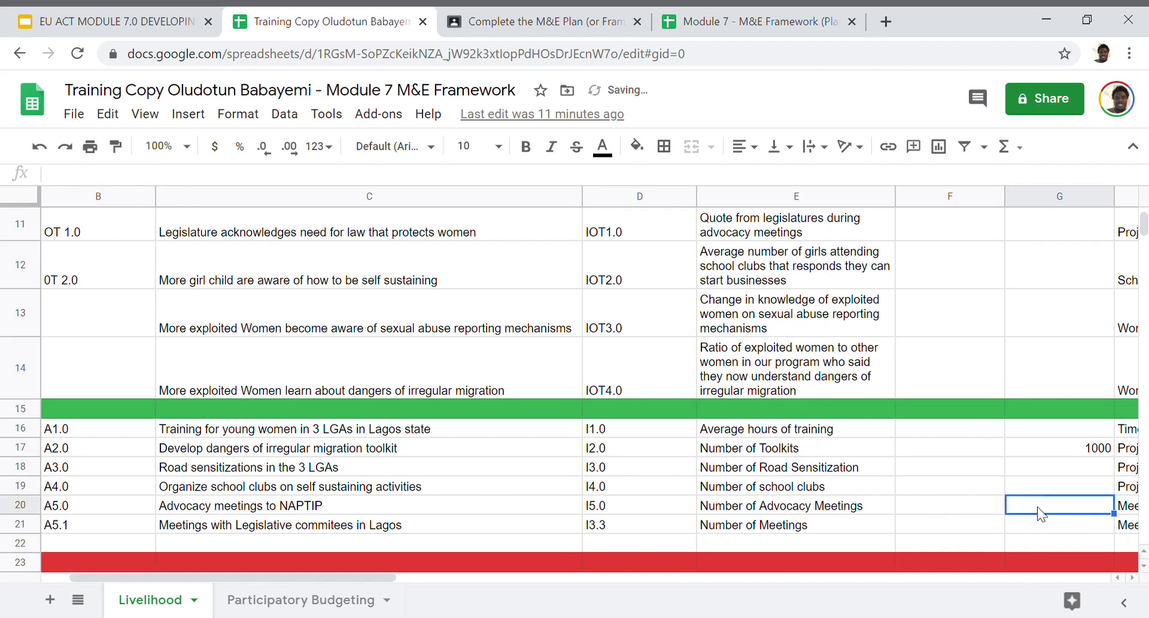
{"action": "left_click", "coordinate": [1076, 447]}
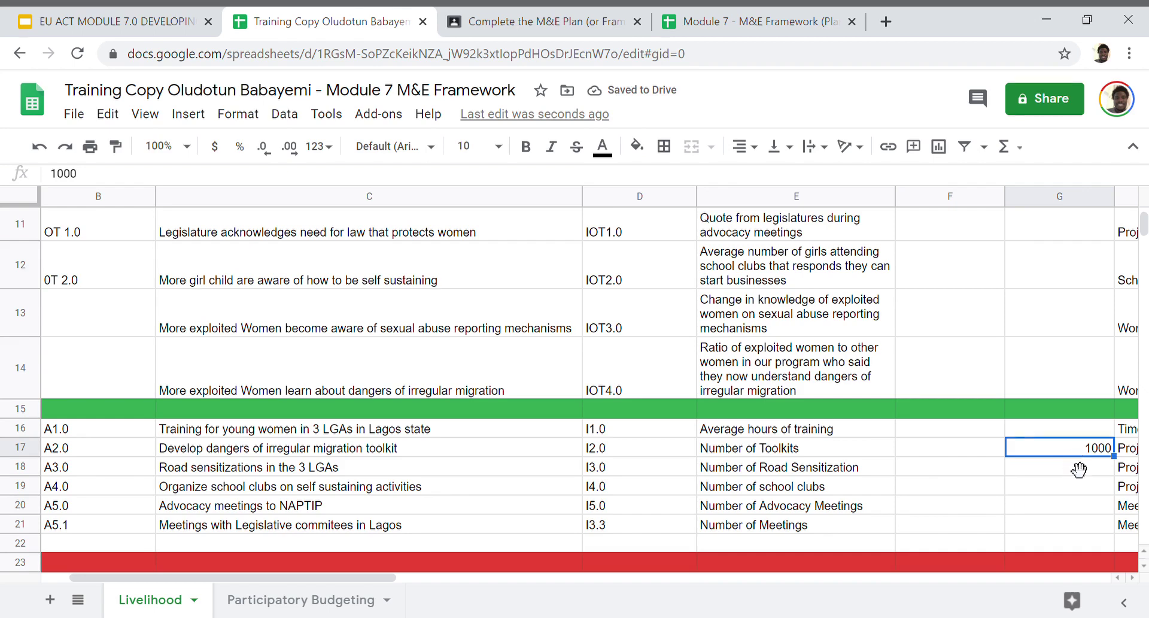
- Enter a target of 10 for both Number of Advocacy Meetings and Number of Meetings in rows 20 and 21
{"action": "left_click", "coordinate": [1047, 513]}
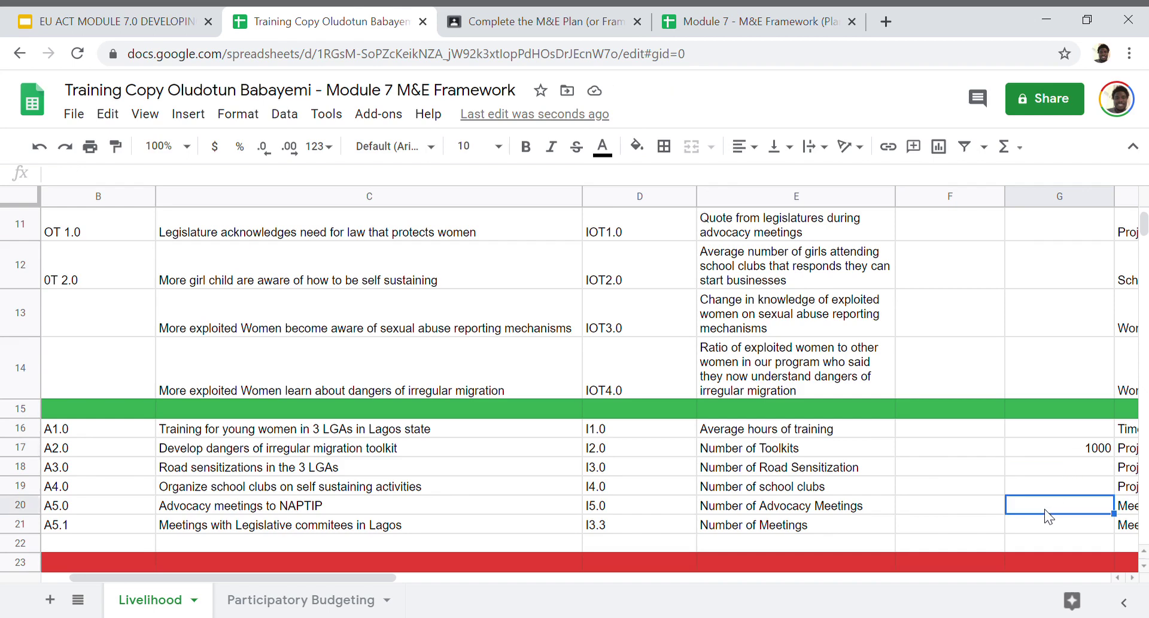
{"action": "type", "text": "30"}
{"action": "key", "text": "BackSpace"}
{"action": "key", "text": "BackSpace"}
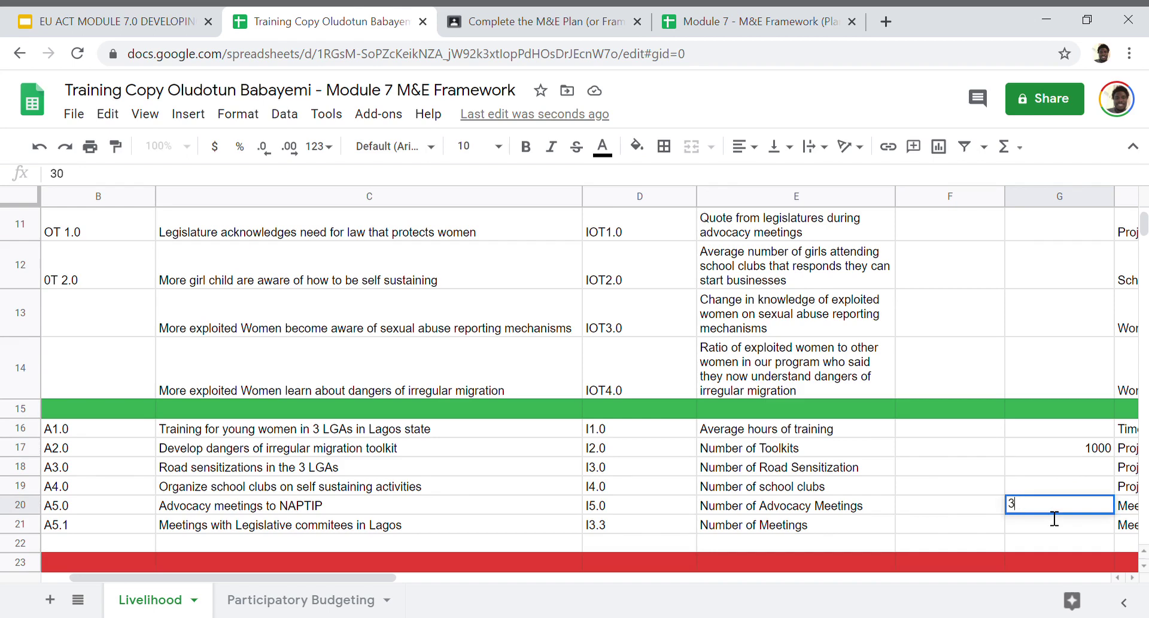
{"action": "type", "text": "10"}
{"action": "key", "text": "Up"}
{"action": "key", "text": "Down"}
{"action": "key", "text": "Down"}
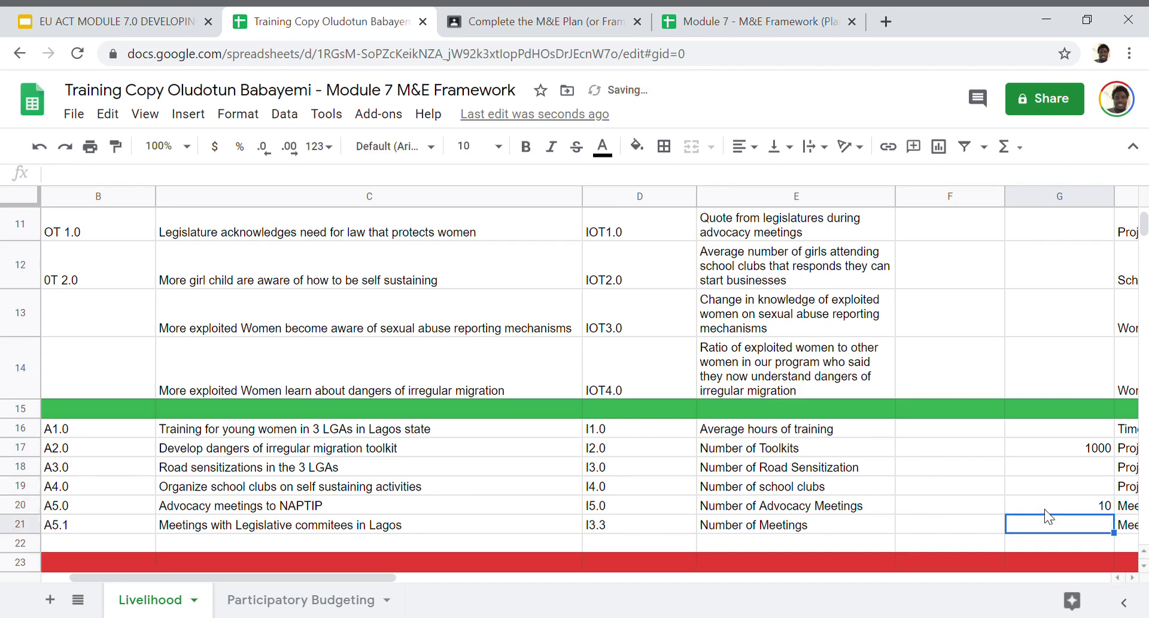
{"action": "type", "text": "10"}
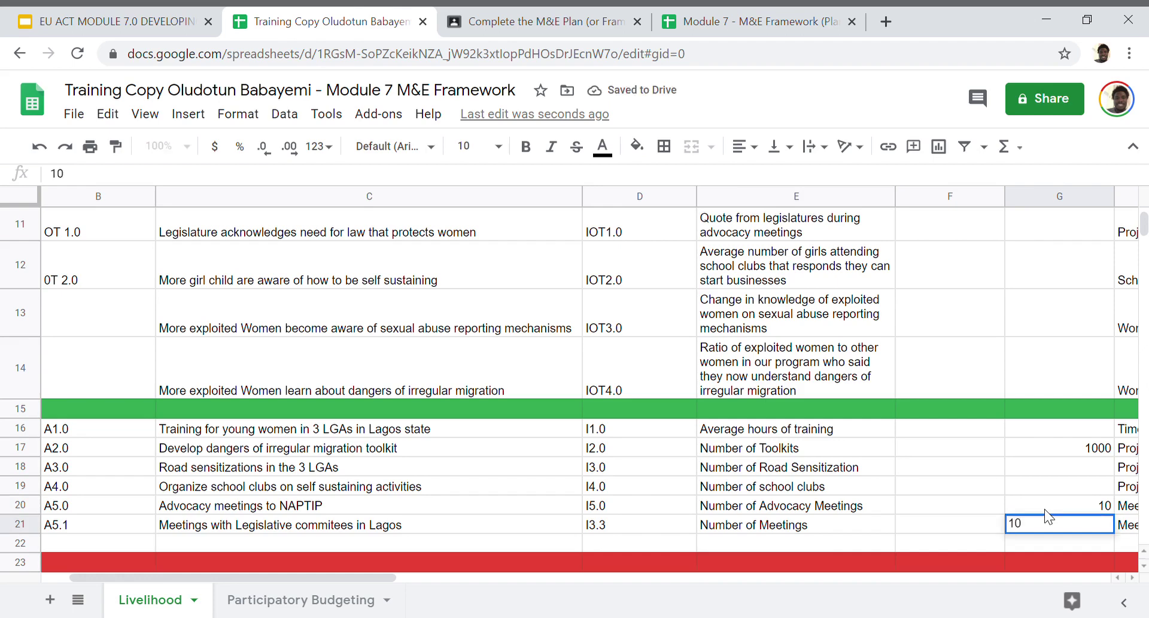
{"action": "key", "text": "Up"}
- Enter 10 as the target for the output indicator on change in knowledge of sexual abuse reporting mechanisms, row 13
{"action": "key", "text": "Up"}
{"action": "key", "text": "Up"}
{"action": "key", "text": "Up"}
{"action": "key", "text": "Up"}
{"action": "key", "text": "Up"}
{"action": "key", "text": "Up"}
{"action": "key", "text": "Up"}
{"action": "key", "text": "Up"}
{"action": "key", "text": "Up"}
{"action": "key", "text": "Up"}
{"action": "key", "text": "Up"}
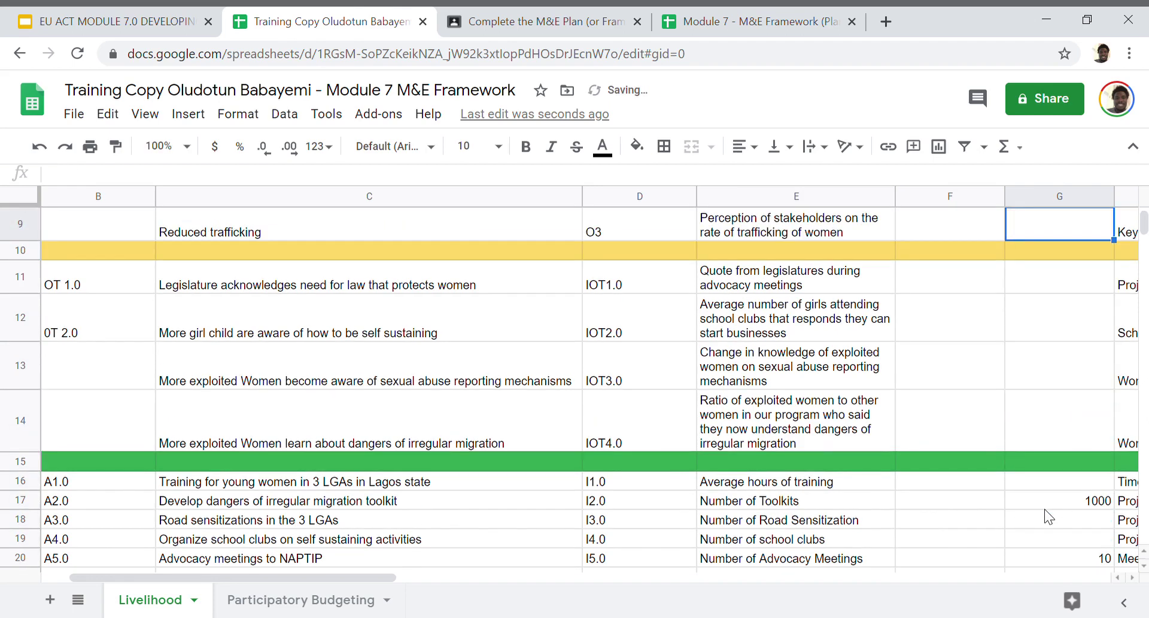
{"action": "key", "text": "Down"}
{"action": "key", "text": "Down"}
{"action": "key", "text": "Down"}
{"action": "key", "text": "Down"}
{"action": "key", "text": "Down"}
{"action": "key", "text": "Up"}
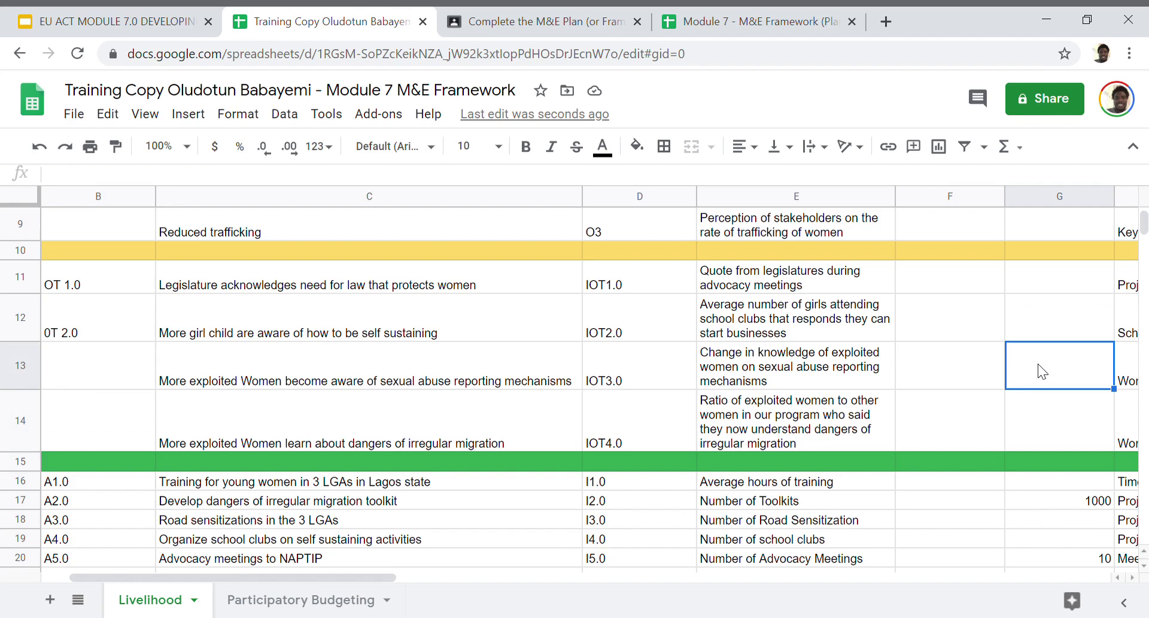
{"action": "type", "text": "10"}
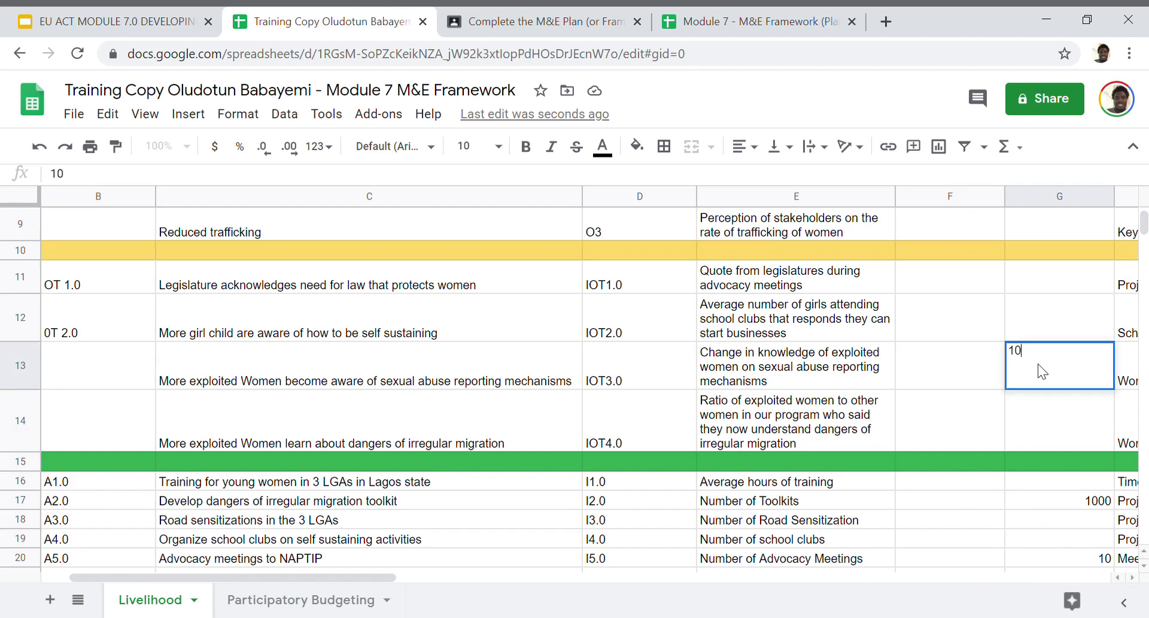
{"action": "left_click", "coordinate": [985, 370]}
{"action": "left_click", "coordinate": [1041, 371]}
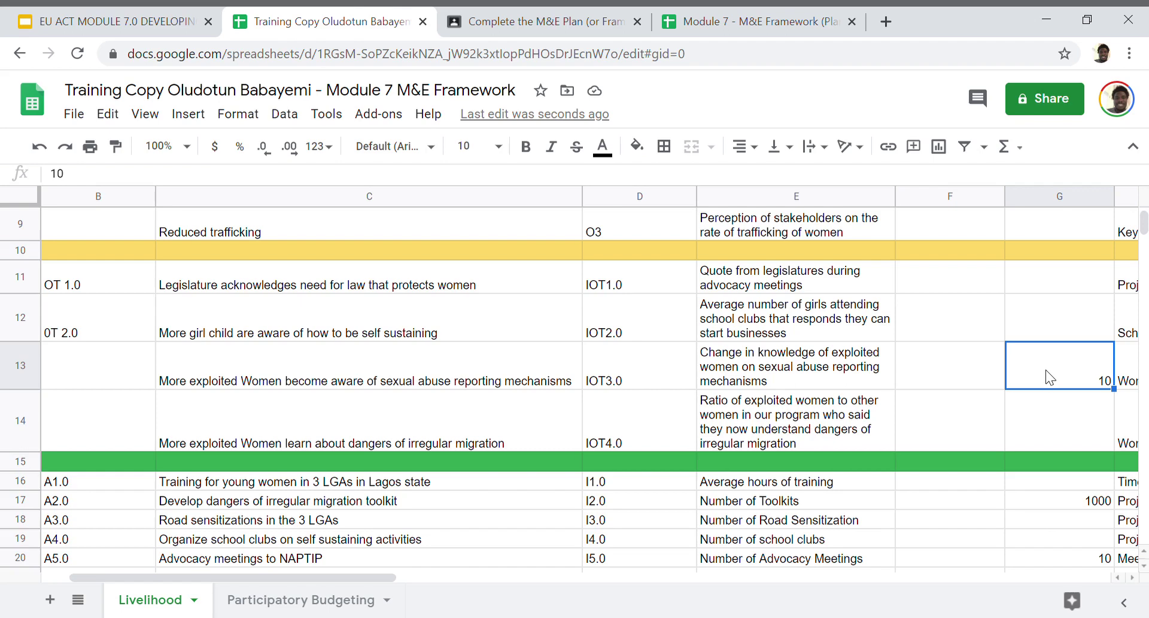
- Enter "half" as the target for the ratio of exploited women who understand the dangers of irregular migration, row 14
{"action": "left_click", "coordinate": [1039, 425]}
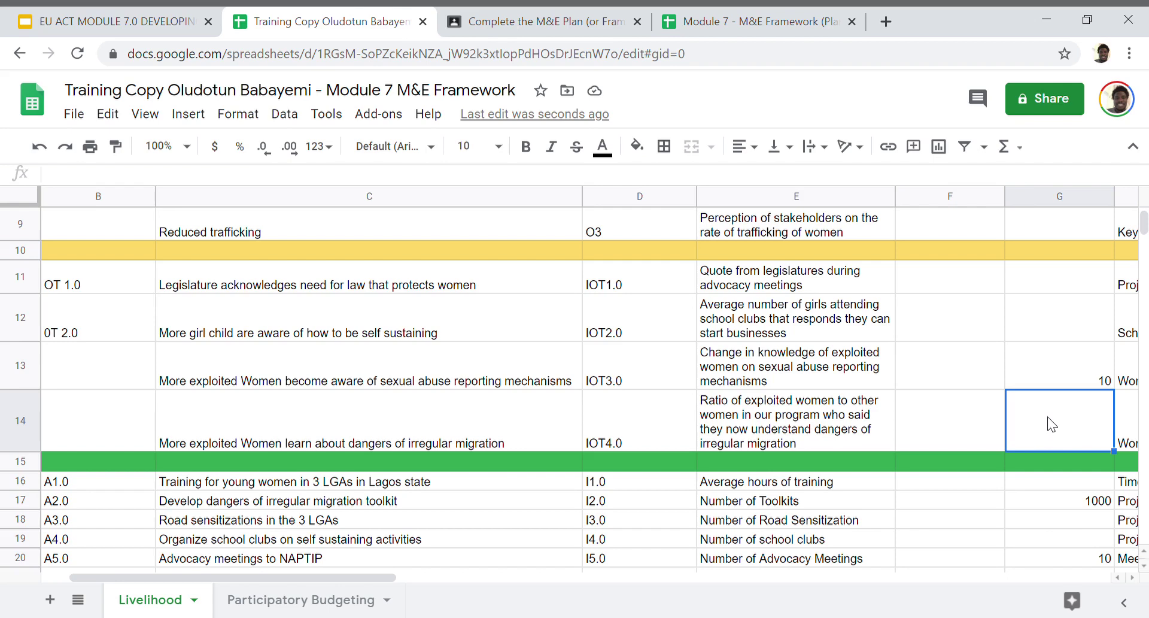
{"action": "type", "text": "half"}
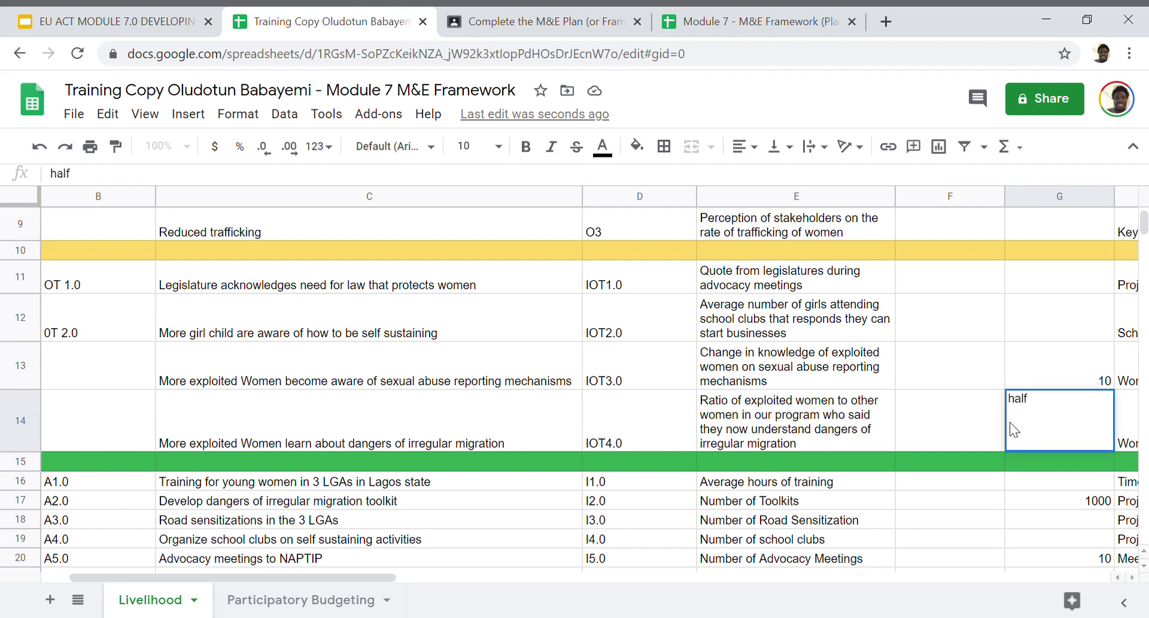
{"action": "left_click", "coordinate": [969, 437]}
{"action": "left_click", "coordinate": [1040, 430]}
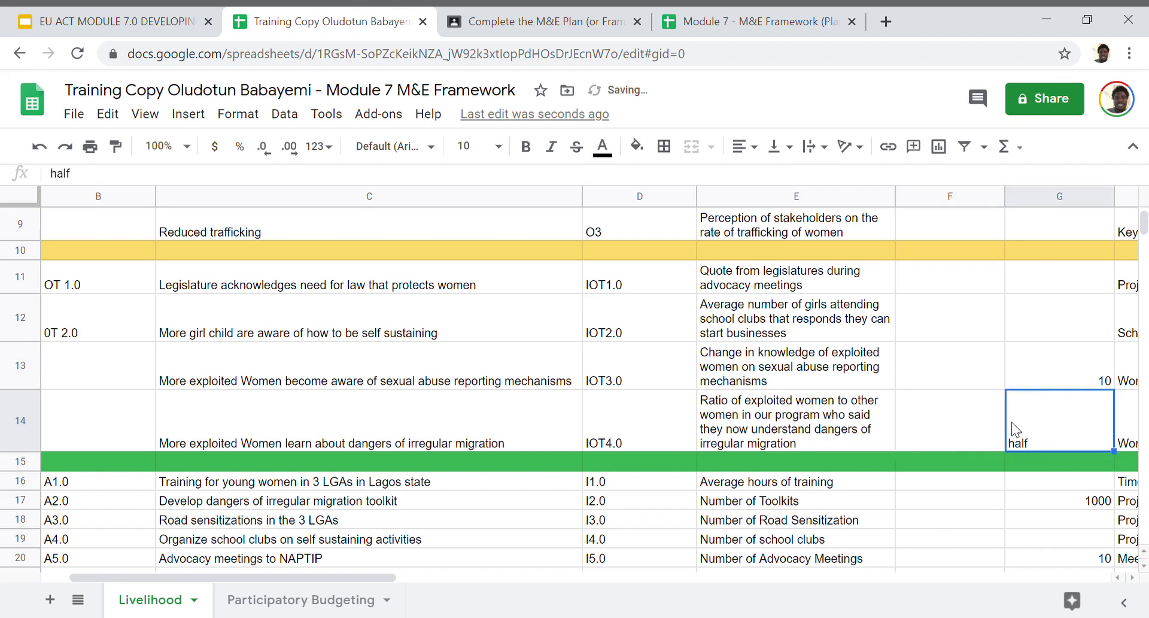
{"action": "left_click", "coordinate": [747, 406]}
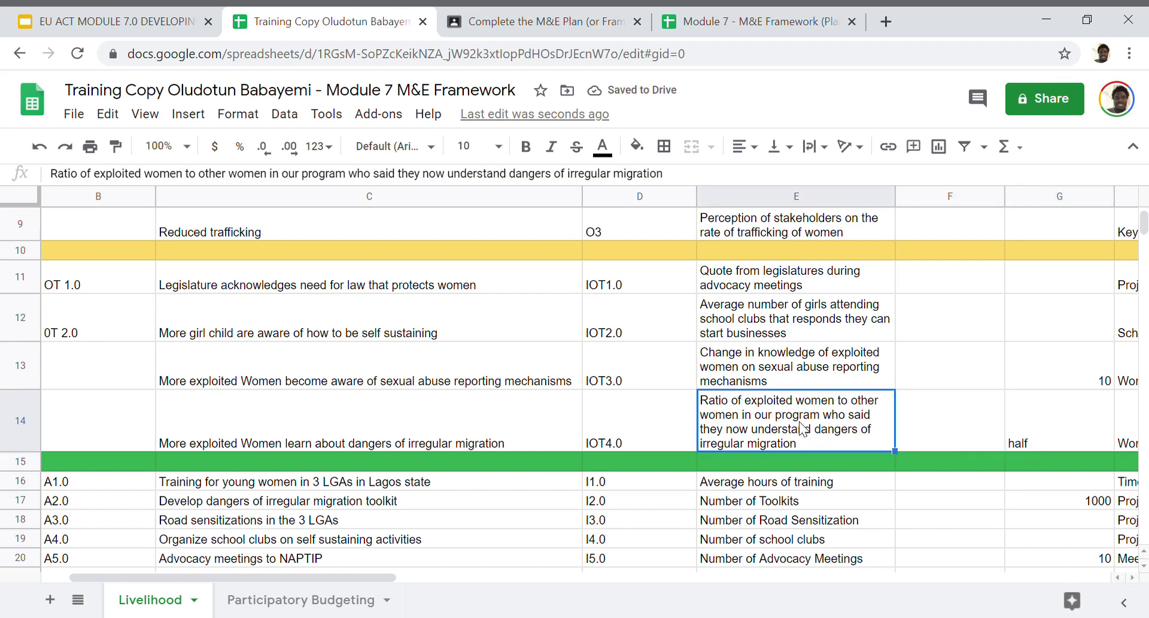
{"action": "left_click", "coordinate": [1040, 430]}
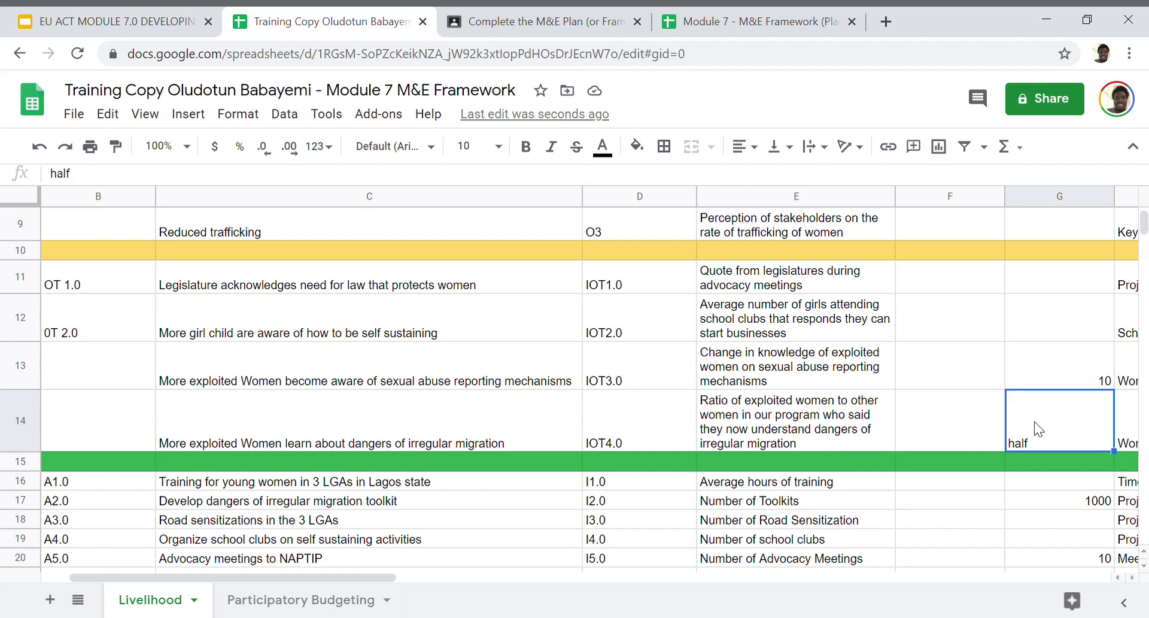
- Go up and down the Target column of the output indicators, finishing at row 12
{"action": "key", "text": "Up"}
{"action": "key", "text": "Up"}
{"action": "key", "text": "Up"}
{"action": "key", "text": "Up"}
{"action": "key", "text": "Up"}
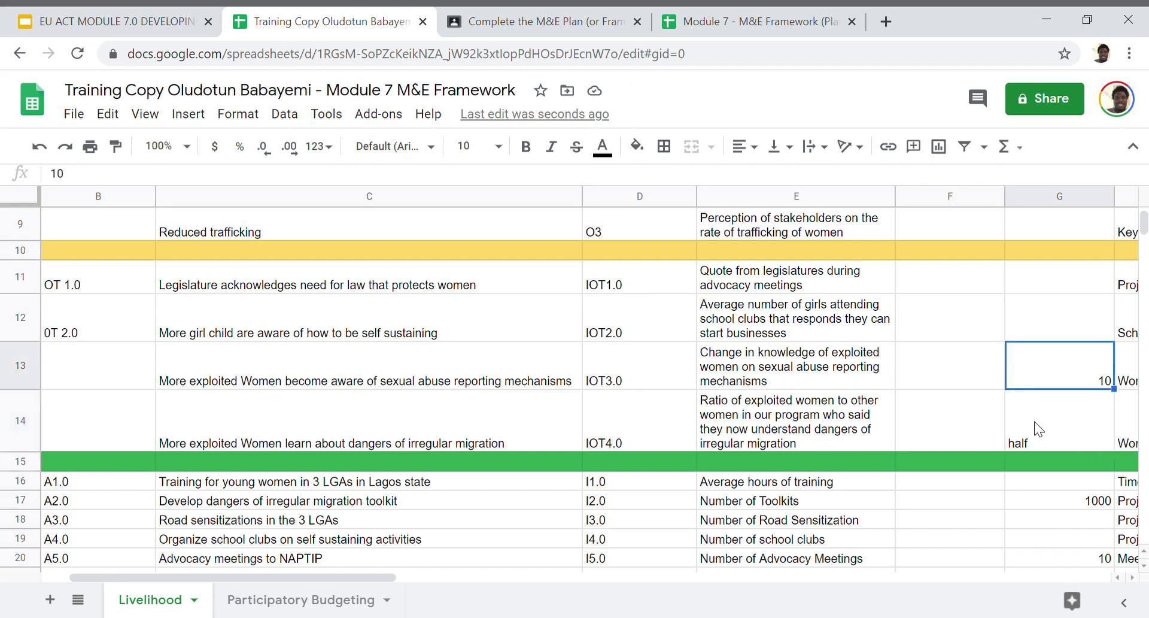
{"action": "key", "text": "Down"}
{"action": "key", "text": "Down"}
{"action": "key", "text": "Down"}
{"action": "key", "text": "Down"}
{"action": "key", "text": "Down"}
{"action": "key", "text": "Down"}
{"action": "key", "text": "Up"}
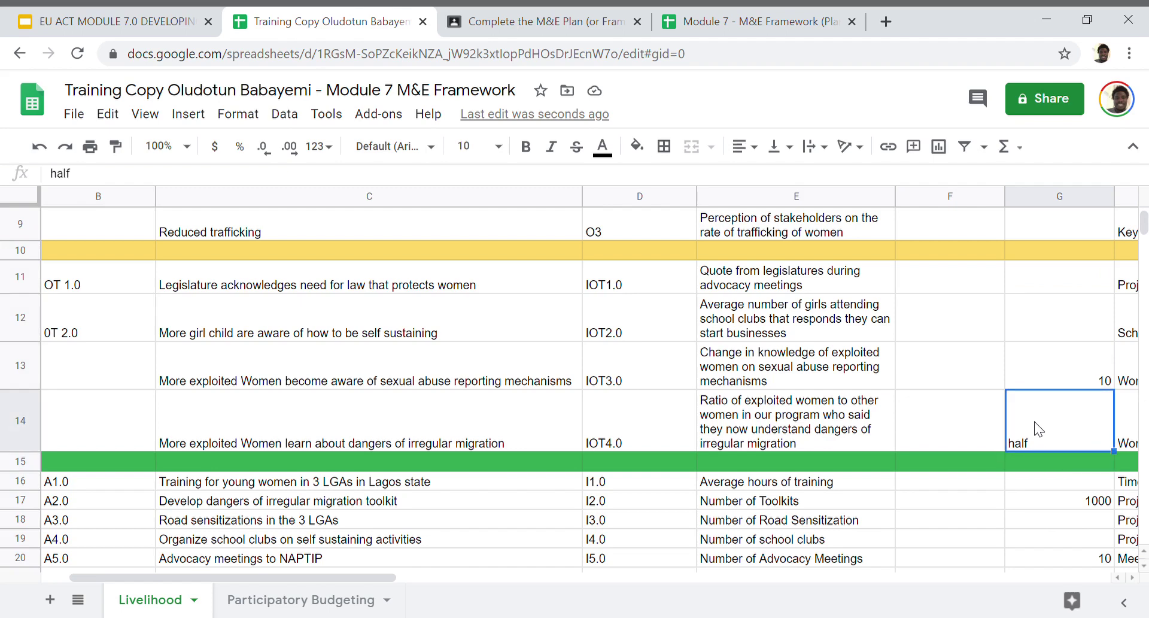
{"action": "key", "text": "Up"}
{"action": "key", "text": "Down"}
{"action": "key", "text": "Down"}
{"action": "key", "text": "Up"}
{"action": "key", "text": "Up"}
{"action": "key", "text": "Up"}
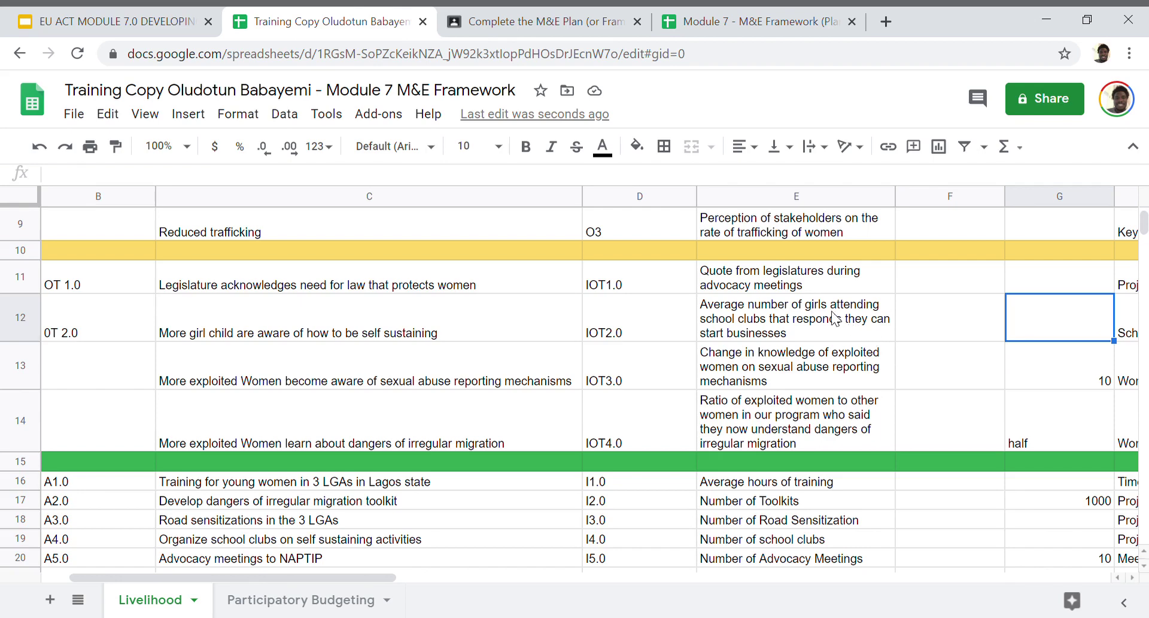
- Reword the row 12 indicator to "Average percentage of girls attending school clubs that responds they can start businesses"
{"action": "left_click", "coordinate": [786, 309]}
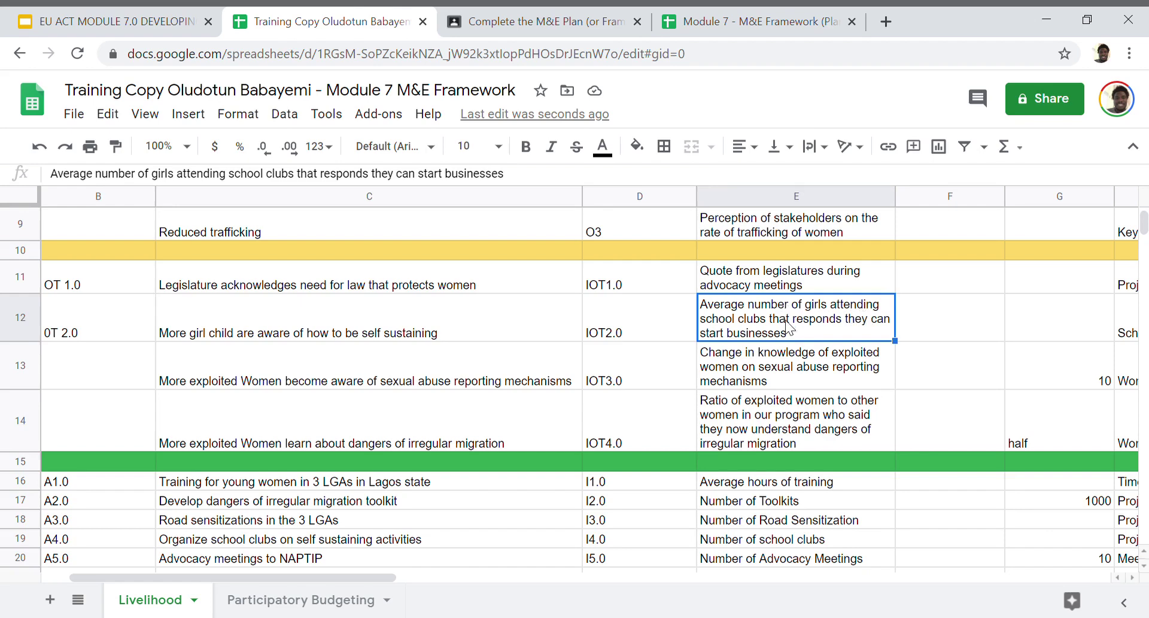
{"action": "left_click", "coordinate": [1043, 329]}
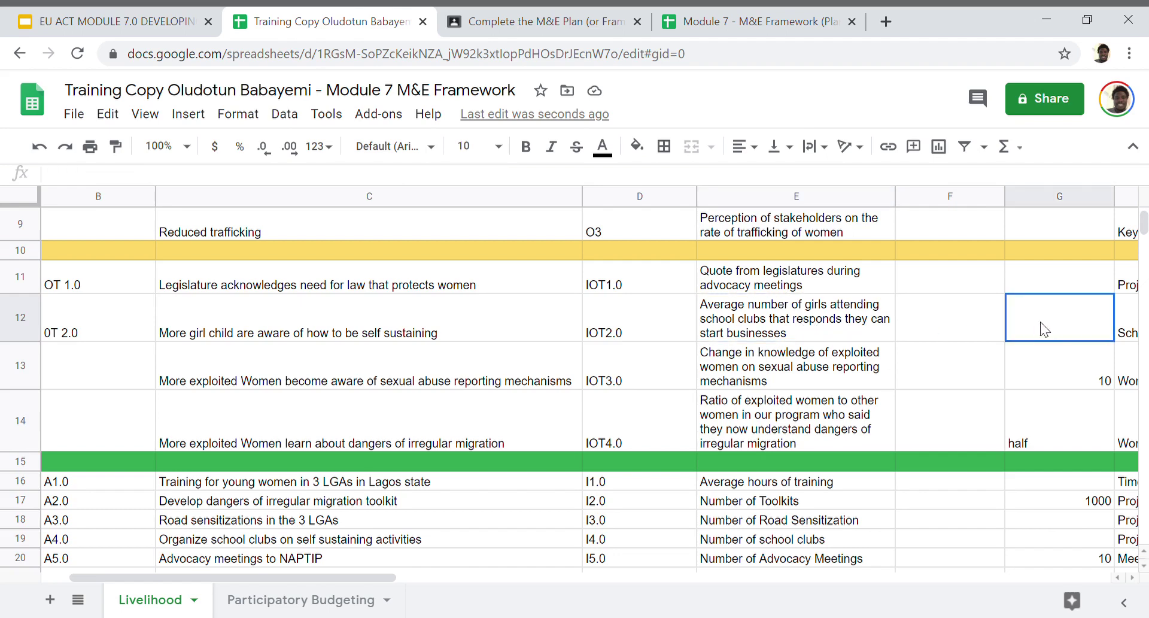
{"action": "double_click", "coordinate": [795, 310]}
{"action": "key", "text": "BackSpace"}
{"action": "key", "text": "BackSpace"}
{"action": "key", "text": "BackSpace"}
{"action": "key", "text": "BackSpace"}
{"action": "key", "text": "BackSpace"}
{"action": "key", "text": "BackSpace"}
{"action": "key", "text": "BackSpace"}
{"action": "type", "text": "percentage"}
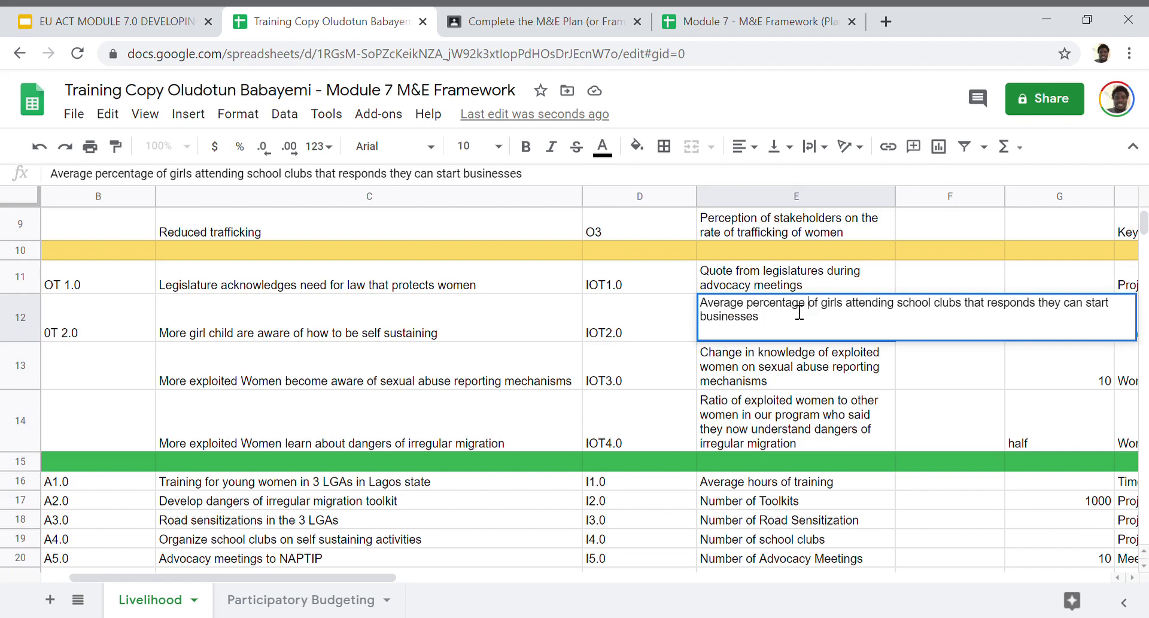
{"action": "left_click", "coordinate": [1041, 373]}
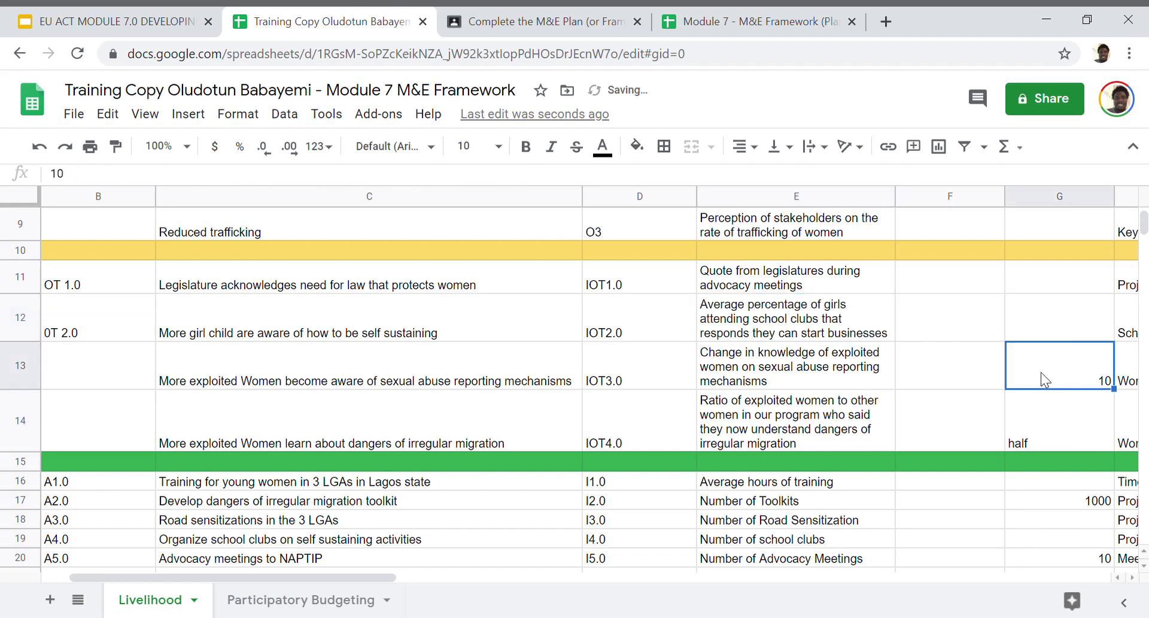
- Enter 70% as the target for the percentage of girls who say they can start businesses, row 12
{"action": "left_click", "coordinate": [1068, 318]}
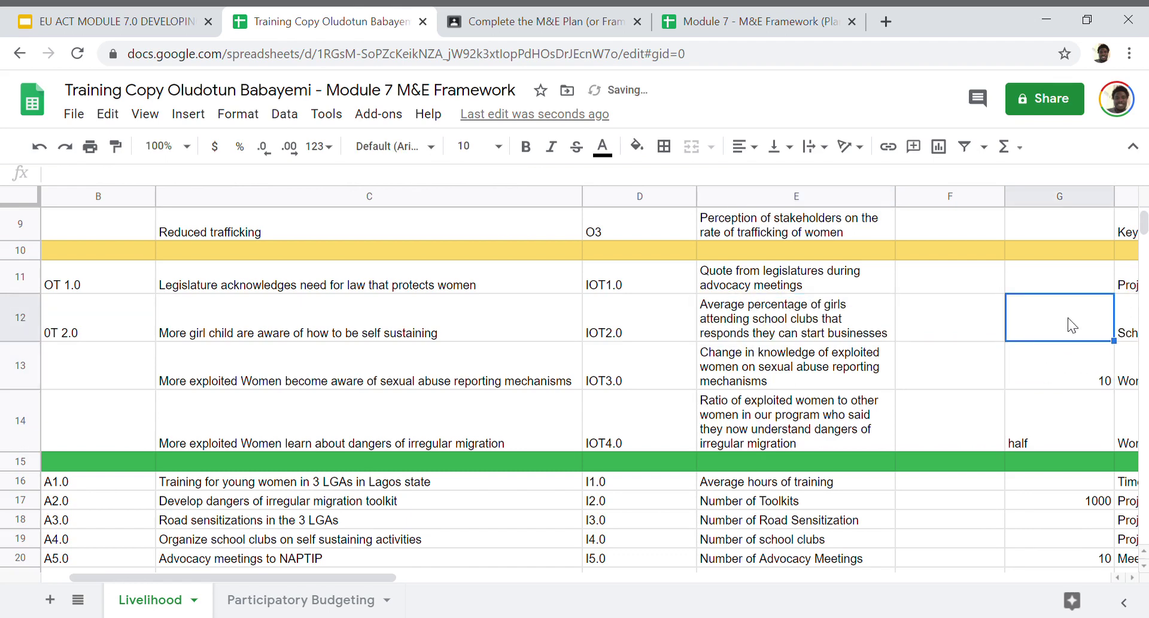
{"action": "type", "text": "70%"}
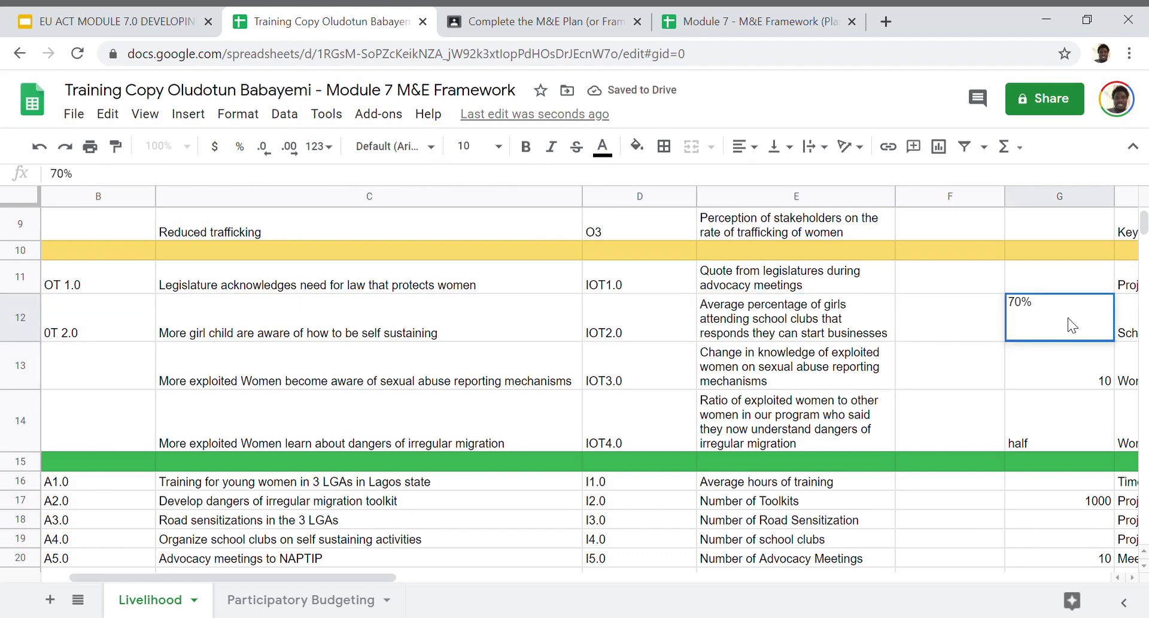
{"action": "left_click", "coordinate": [1039, 376]}
{"action": "key", "text": "Up"}
{"action": "key", "text": "Up"}
{"action": "key", "text": "Up"}
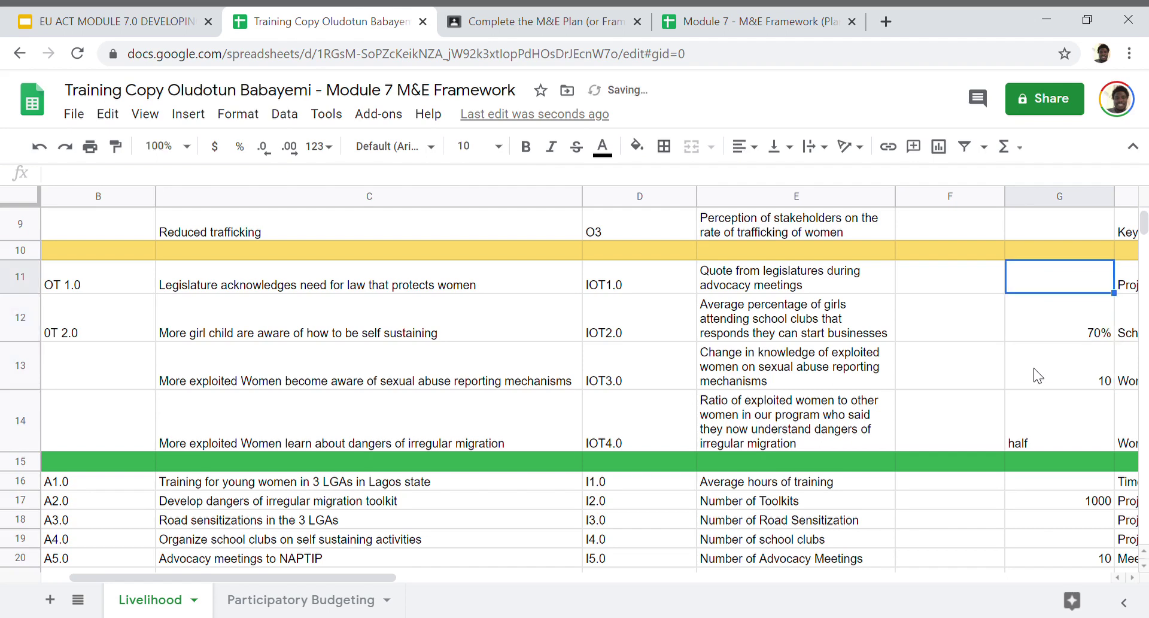
{"action": "key", "text": "Down"}
{"action": "key", "text": "Down"}
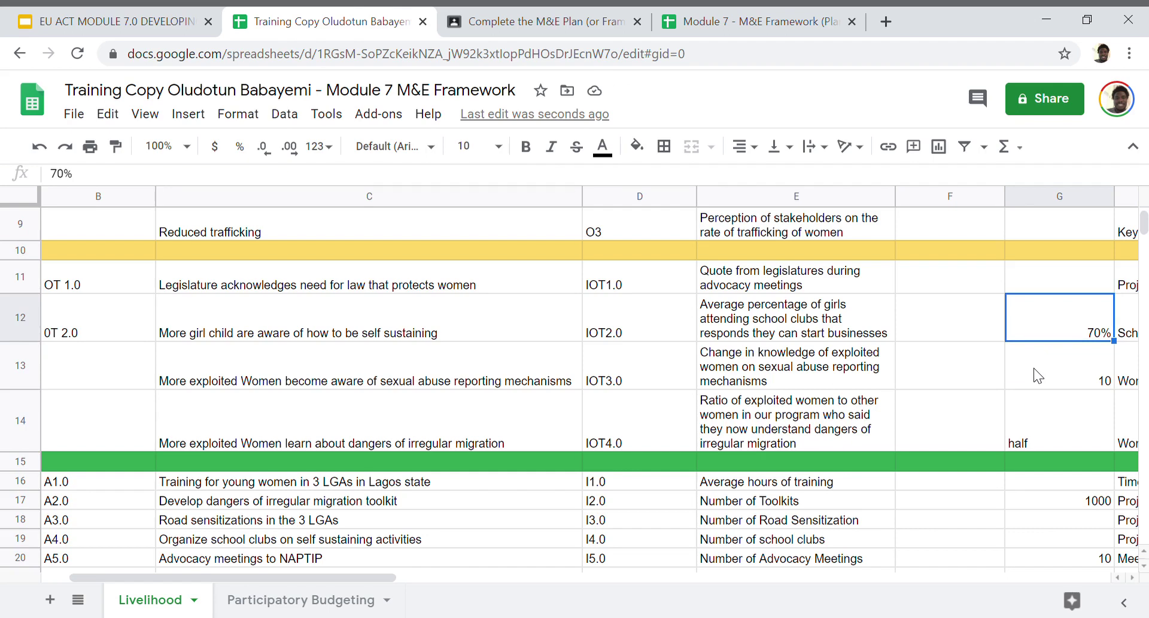
- Change the target of the school club girls indicator in row 12 to 50%
{"action": "left_click", "coordinate": [1038, 376]}
{"action": "key", "text": "Up"}
{"action": "type", "text": "50"}
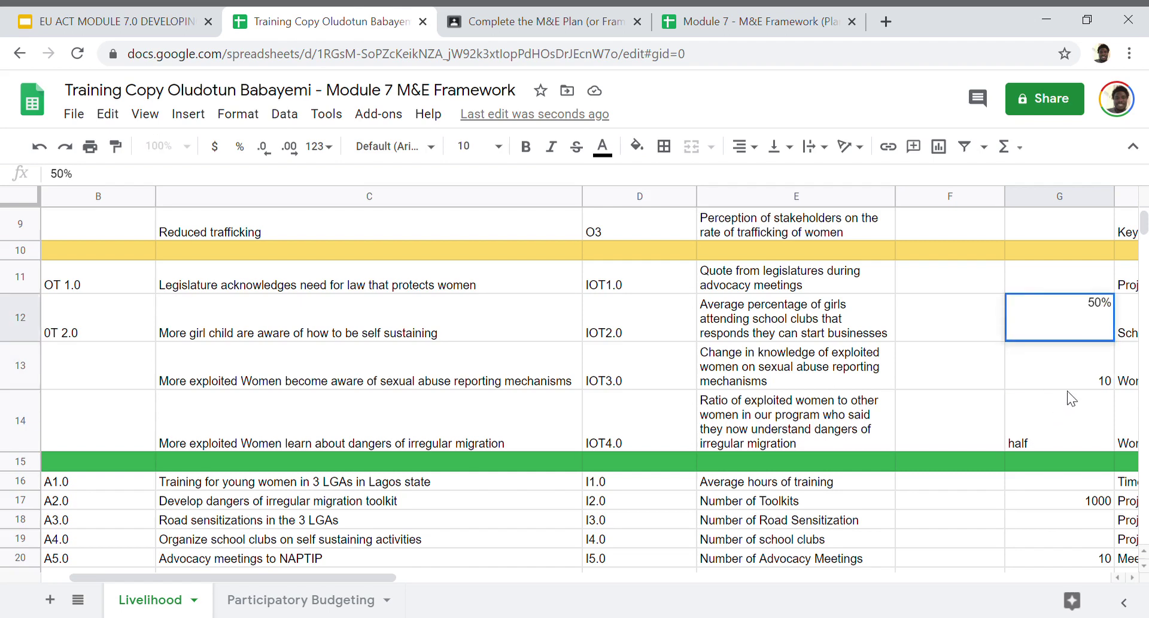
{"action": "key", "text": "Return"}
- Set the target of the school club girls indicator in row 12 to 10%
{"action": "left_click", "coordinate": [1067, 319]}
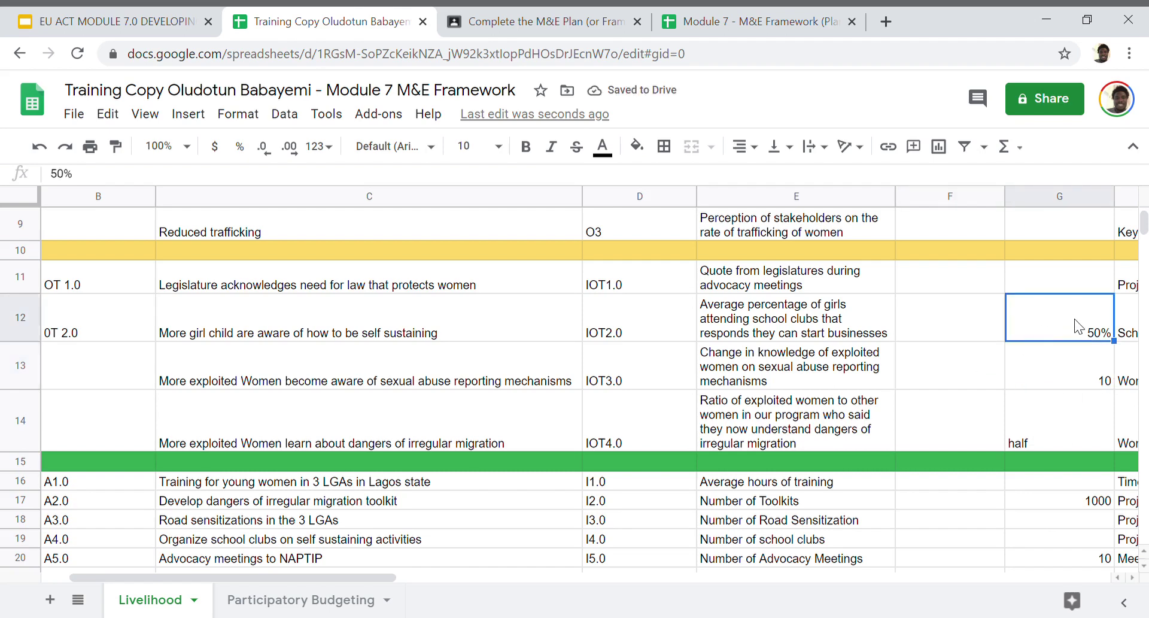
{"action": "type", "text": "10"}
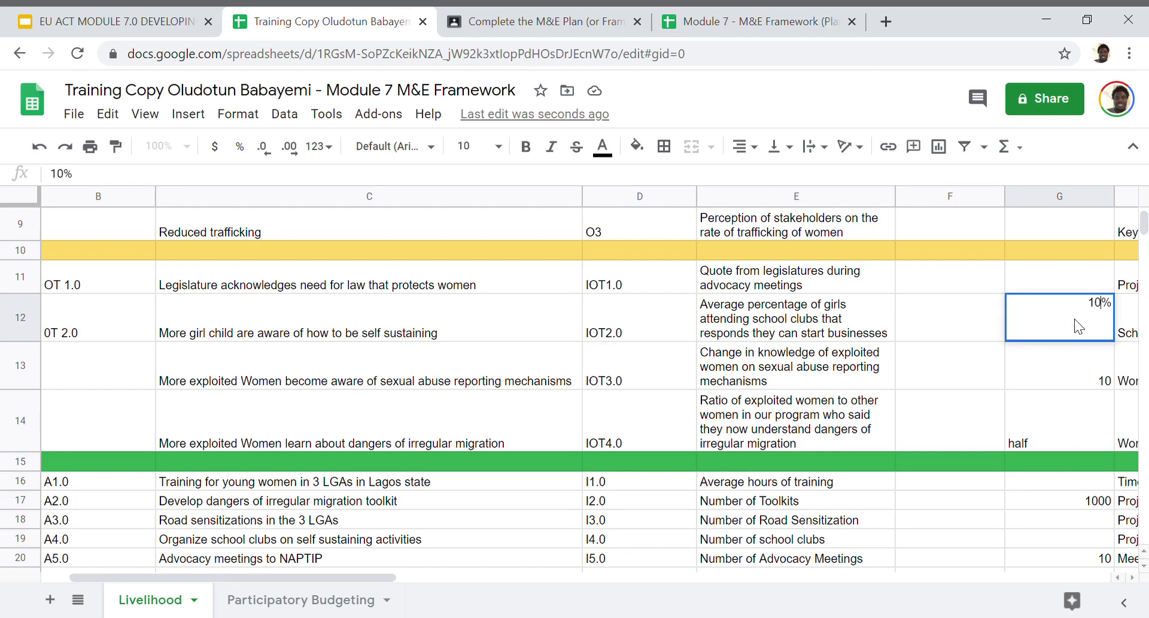
{"action": "left_click", "coordinate": [1070, 382]}
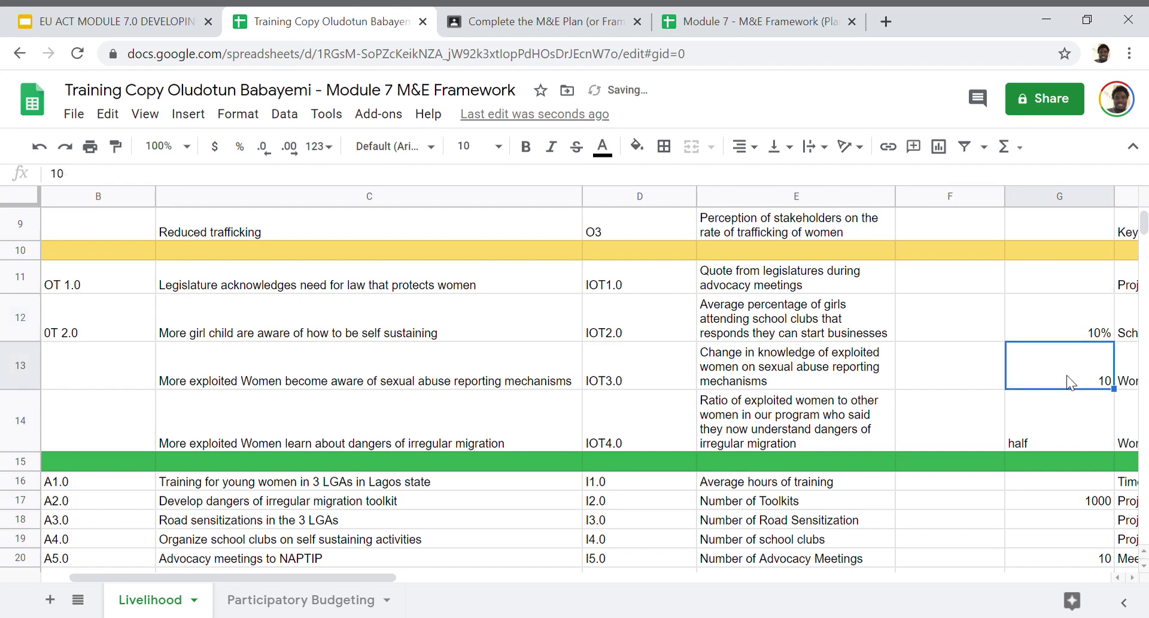
- Go over the Target column above and around the output indicators, finishing at row 11
{"action": "key", "text": "Up"}
{"action": "key", "text": "Up"}
{"action": "key", "text": "Up"}
{"action": "key", "text": "Down"}
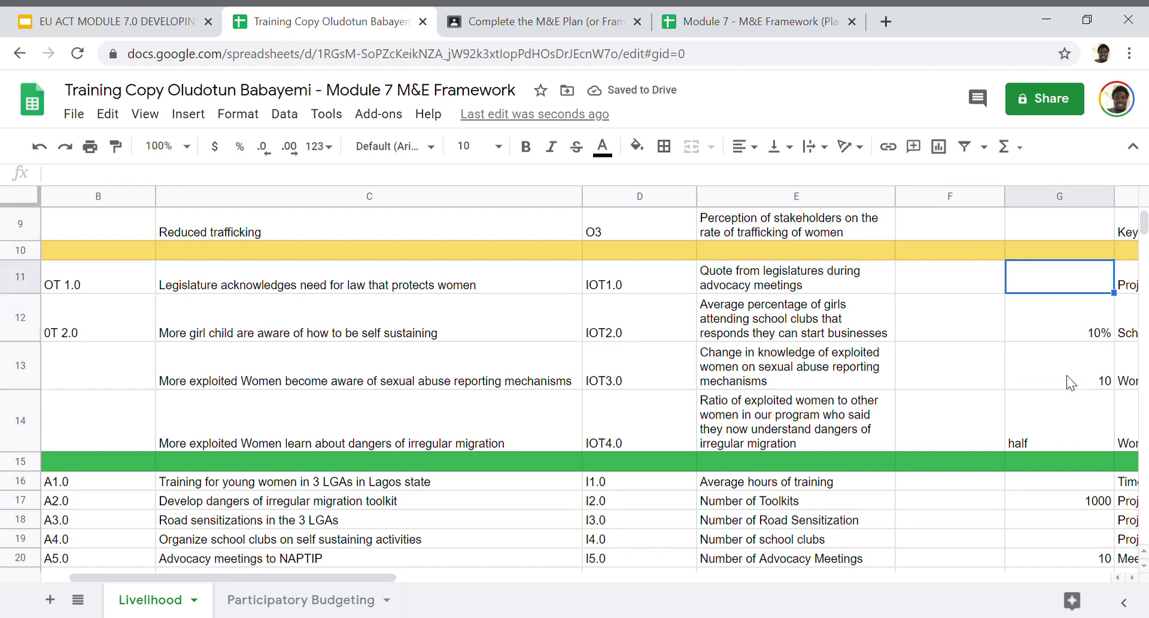
{"action": "key", "text": "Down"}
{"action": "key", "text": "Up"}
{"action": "key", "text": "Up"}
{"action": "key", "text": "Up"}
{"action": "key", "text": "Up"}
{"action": "key", "text": "Down"}
{"action": "key", "text": "Down"}
{"action": "key", "text": "Down"}
{"action": "key", "text": "Up"}
{"action": "key", "text": "Down"}
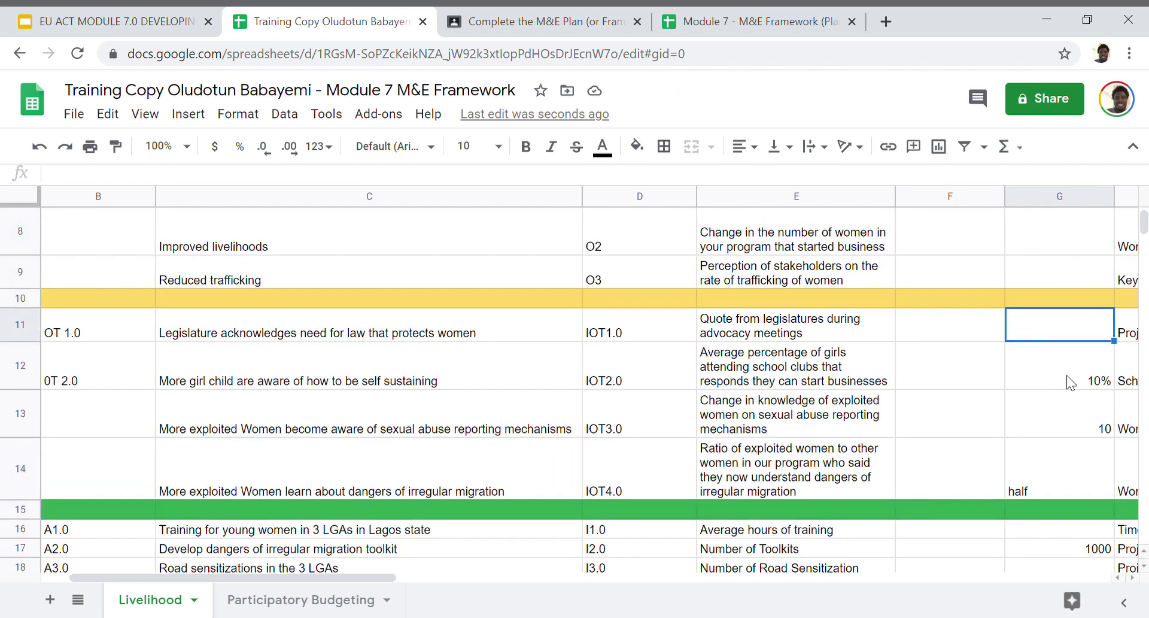
- Enter 2 as the target for quotes from legislatures during advocacy meetings, row 11
{"action": "left_click", "coordinate": [844, 326]}
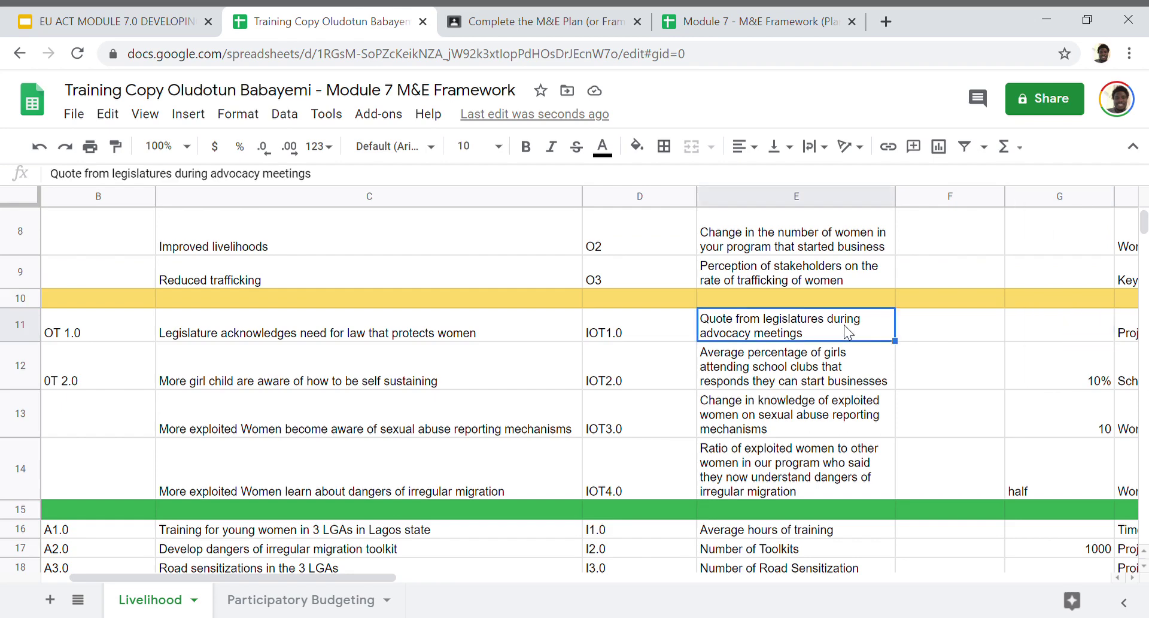
{"action": "left_click", "coordinate": [1088, 323]}
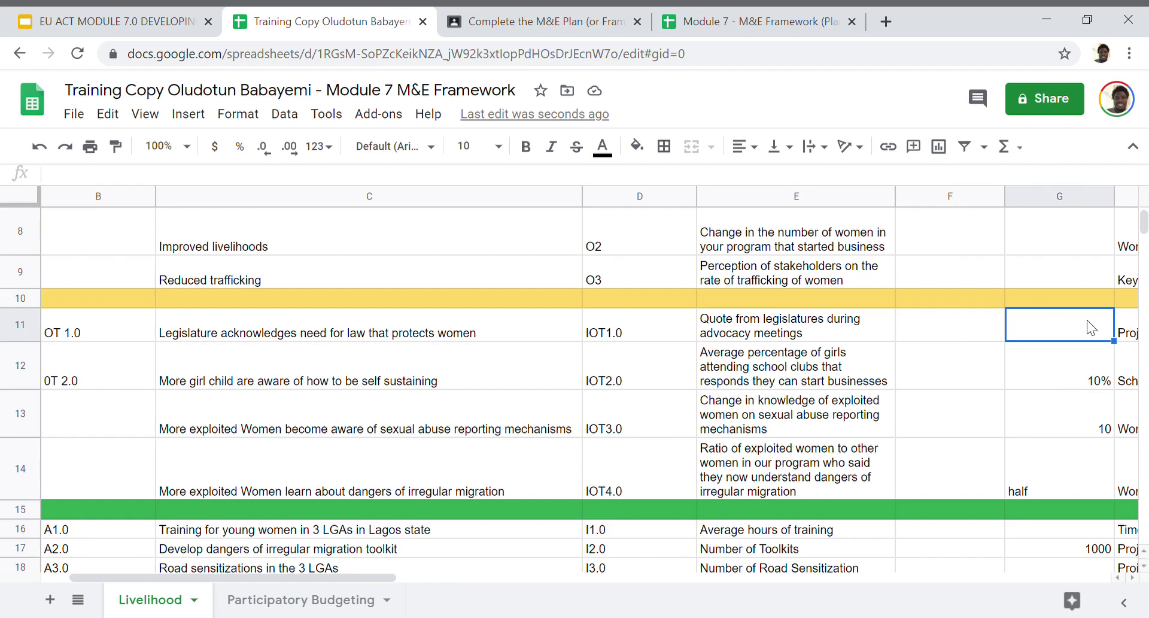
{"action": "left_click", "coordinate": [862, 337]}
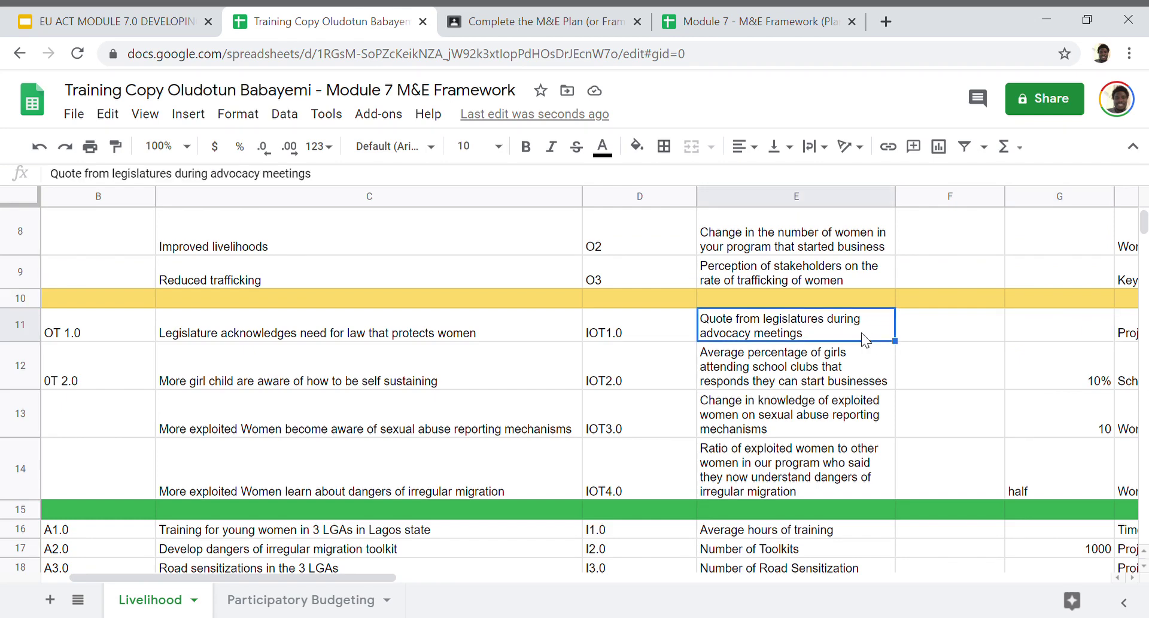
{"action": "left_click", "coordinate": [1057, 342]}
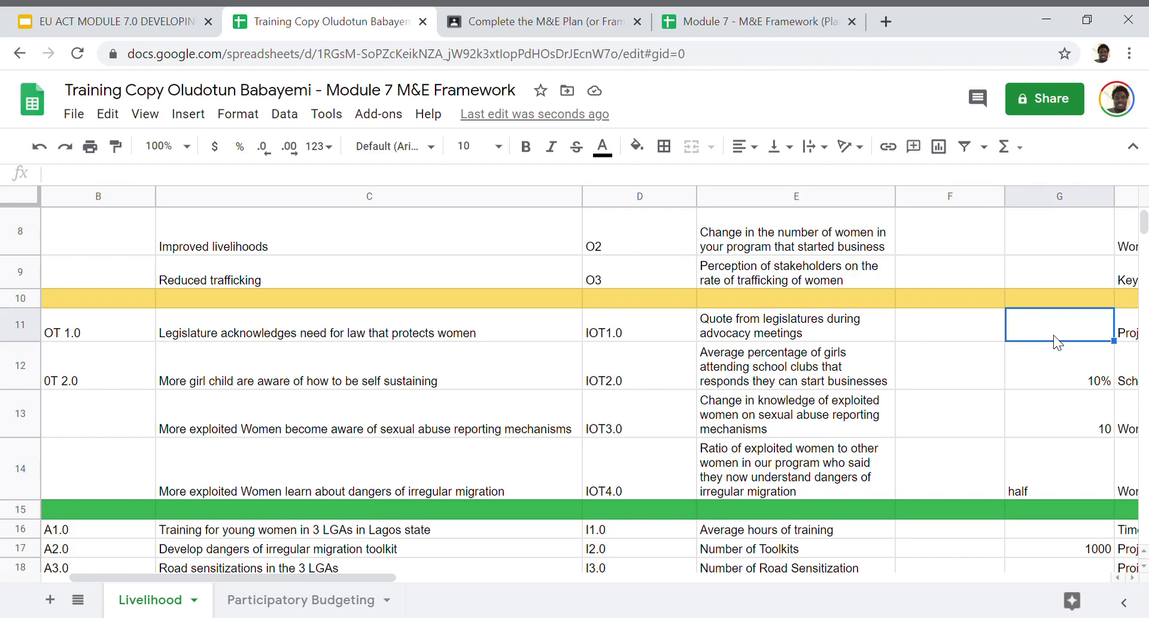
{"action": "type", "text": "2"}
{"action": "left_click", "coordinate": [1048, 372]}
- Look over the Target column from its header down through the outcome indicators, finishing at row 8
{"action": "key", "text": "Up"}
{"action": "key", "text": "Up"}
{"action": "key", "text": "Up"}
{"action": "key", "text": "Up"}
{"action": "key", "text": "Up"}
{"action": "key", "text": "Up"}
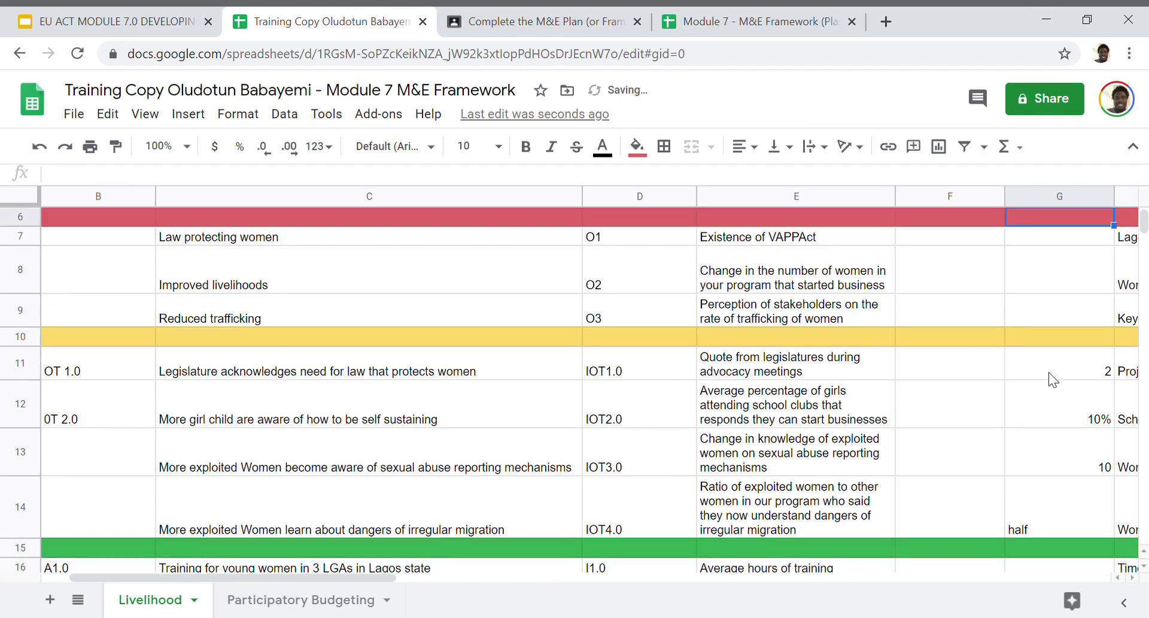
{"action": "key", "text": "Down"}
{"action": "key", "text": "Down"}
{"action": "key", "text": "Down"}
{"action": "key", "text": "Down"}
{"action": "key", "text": "Down"}
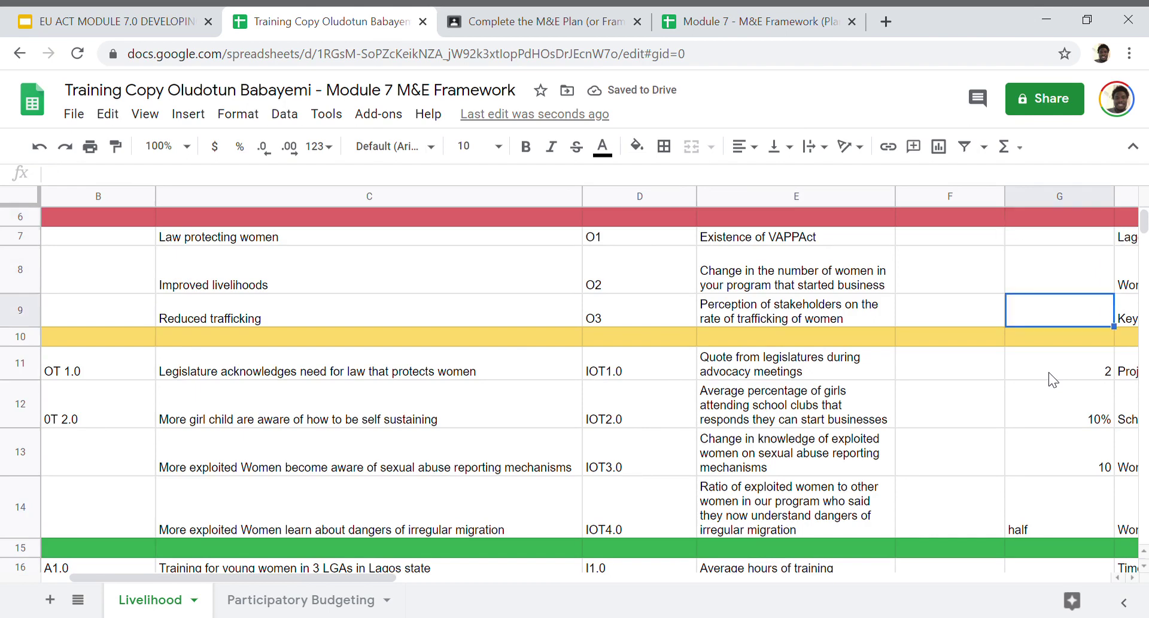
{"action": "key", "text": "Up"}
{"action": "key", "text": "Up"}
{"action": "key", "text": "Up"}
{"action": "key", "text": "Up"}
{"action": "key", "text": "Up"}
{"action": "key", "text": "Up"}
{"action": "key", "text": "Up"}
{"action": "key", "text": "Up"}
{"action": "key", "text": "Up"}
{"action": "key", "text": "Up"}
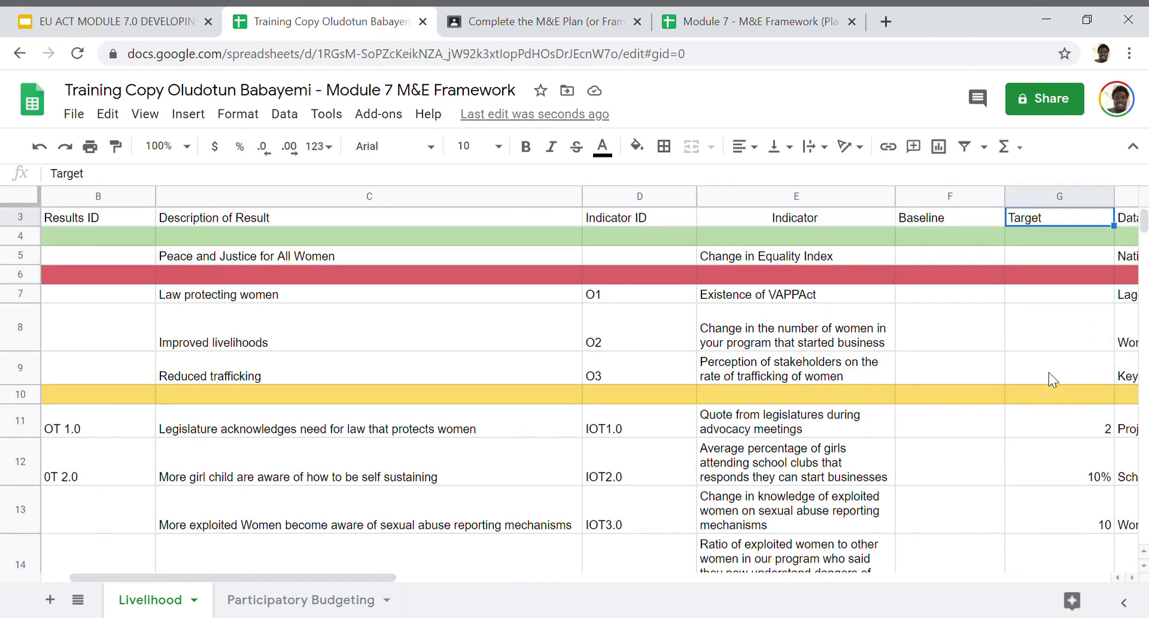
{"action": "key", "text": "Down"}
{"action": "key", "text": "Down"}
{"action": "key", "text": "Down"}
{"action": "key", "text": "Down"}
{"action": "key", "text": "Down"}
{"action": "left_click", "coordinate": [1054, 379]}
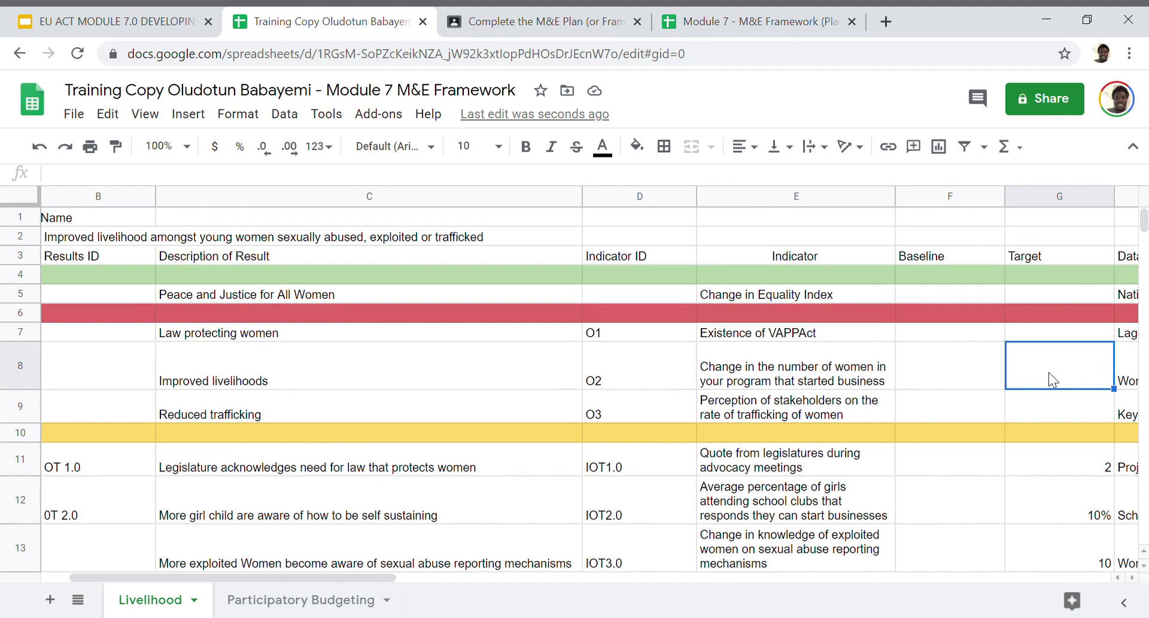
- Move across to the M&E Product column and go through its rows for the outcome, output and activity indicators, finishing at row 17
{"action": "key", "text": "Right"}
{"action": "key", "text": "Right"}
{"action": "key", "text": "Right"}
{"action": "key", "text": "Right"}
{"action": "key", "text": "Right"}
{"action": "key", "text": "Right"}
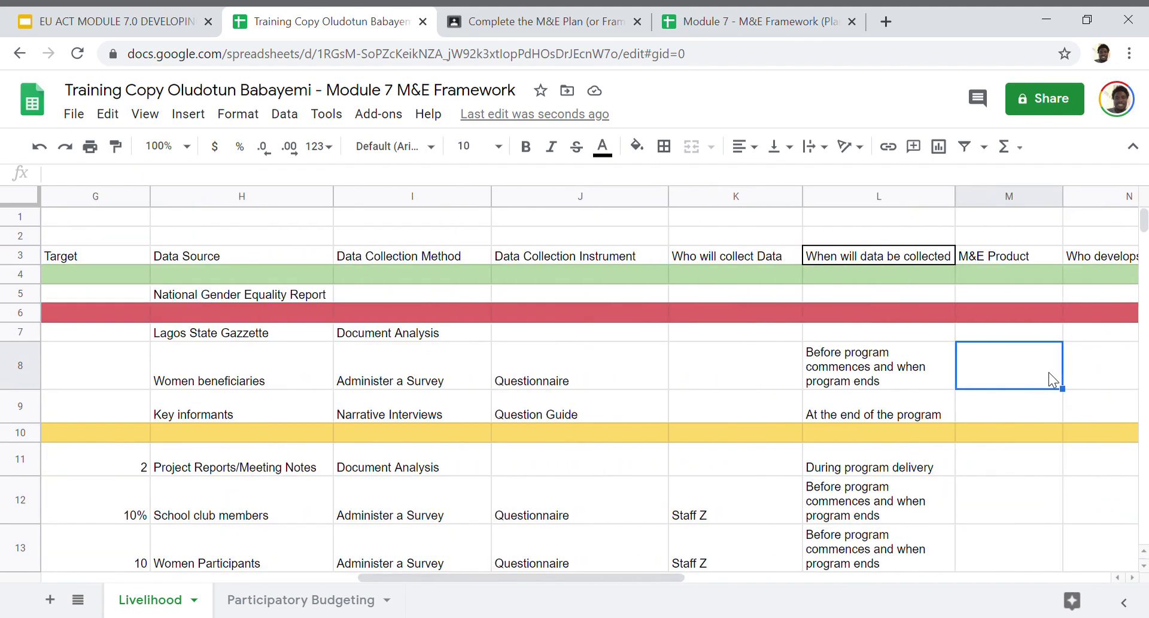
{"action": "key", "text": "Up"}
{"action": "key", "text": "Up"}
{"action": "key", "text": "Down"}
{"action": "key", "text": "Down"}
{"action": "key", "text": "Down"}
{"action": "key", "text": "Down"}
{"action": "key", "text": "Down"}
{"action": "key", "text": "Down"}
{"action": "key", "text": "Down"}
{"action": "key", "text": "Down"}
{"action": "key", "text": "Down"}
{"action": "key", "text": "Down"}
{"action": "key", "text": "Down"}
{"action": "key", "text": "Down"}
{"action": "key", "text": "Down"}
{"action": "key", "text": "Down"}
{"action": "key", "text": "Down"}
{"action": "key", "text": "Up"}
{"action": "key", "text": "Up"}
{"action": "key", "text": "Up"}
{"action": "key", "text": "Up"}
{"action": "key", "text": "Up"}
{"action": "key", "text": "Up"}
{"action": "key", "text": "Up"}
{"action": "key", "text": "Up"}
{"action": "key", "text": "Up"}
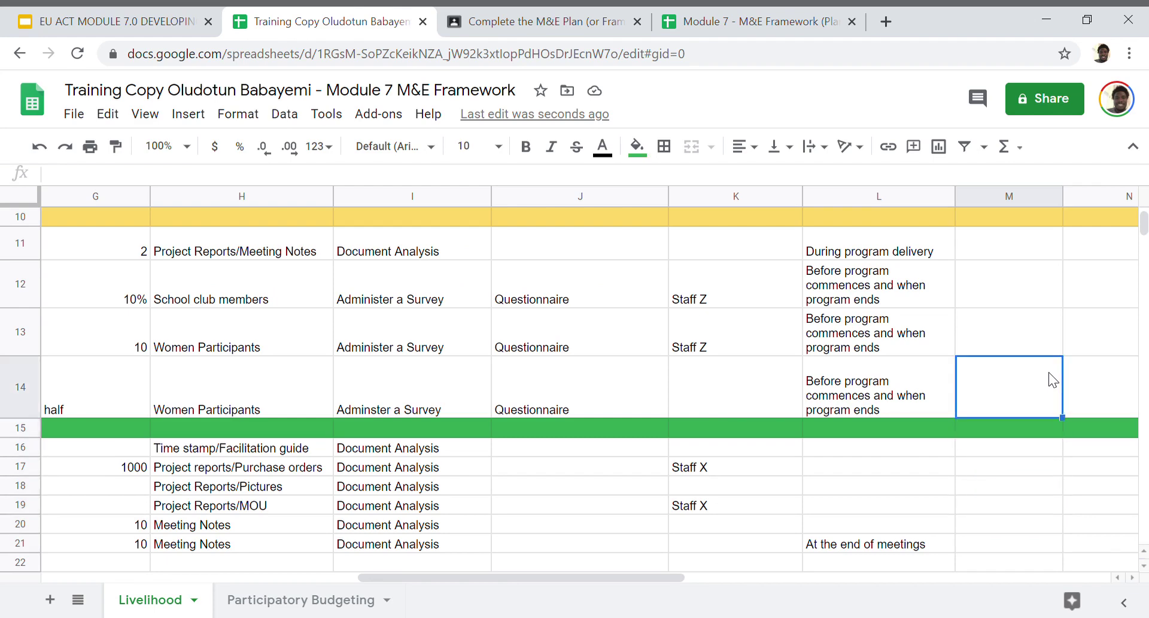
{"action": "key", "text": "Up"}
{"action": "key", "text": "Up"}
{"action": "key", "text": "Up"}
{"action": "key", "text": "Down"}
{"action": "key", "text": "Down"}
{"action": "key", "text": "Down"}
{"action": "key", "text": "Down"}
{"action": "key", "text": "Down"}
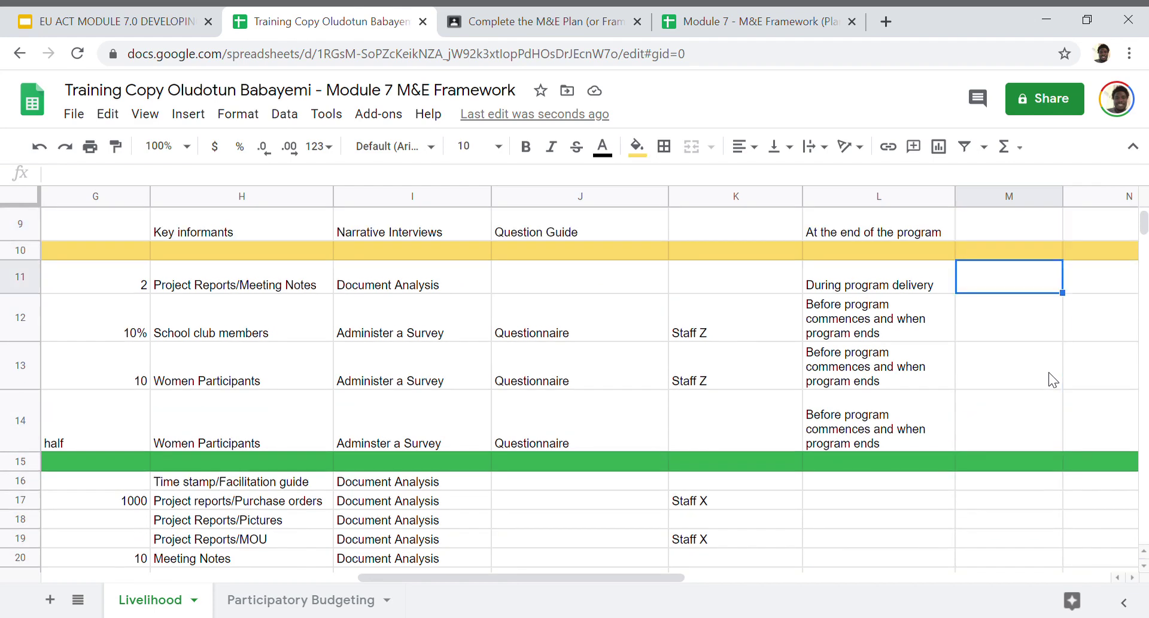
{"action": "key", "text": "Up"}
{"action": "key", "text": "Up"}
{"action": "key", "text": "Up"}
{"action": "key", "text": "Down"}
{"action": "key", "text": "Down"}
{"action": "key", "text": "Down"}
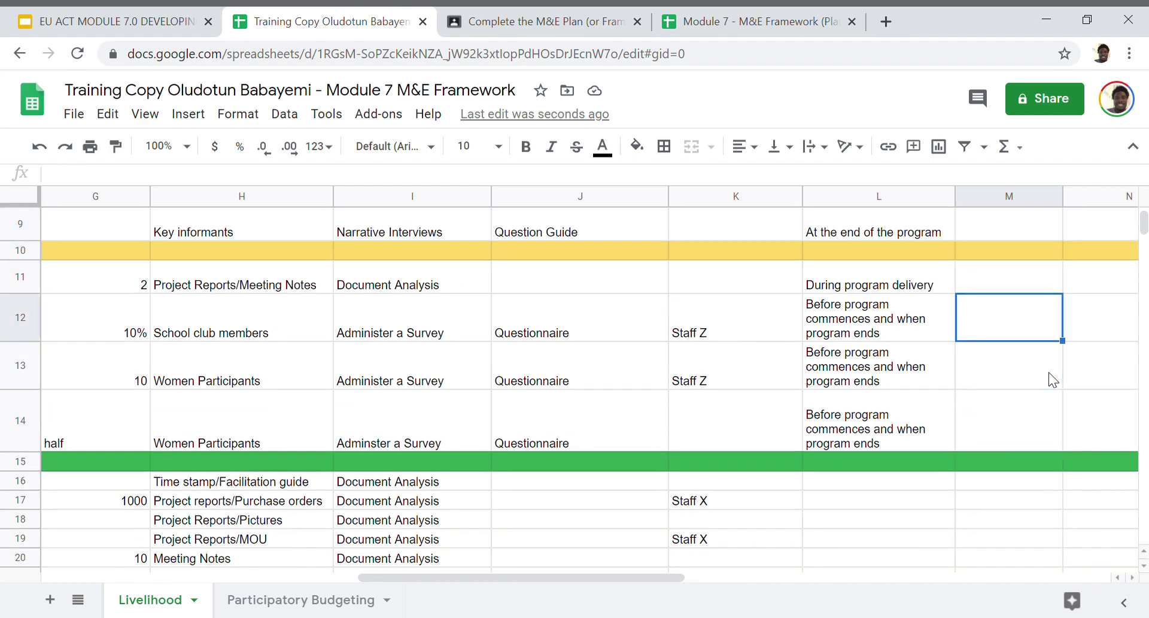
{"action": "key", "text": "Down"}
{"action": "key", "text": "Down"}
{"action": "key", "text": "Down"}
{"action": "key", "text": "Down"}
{"action": "key", "text": "Down"}
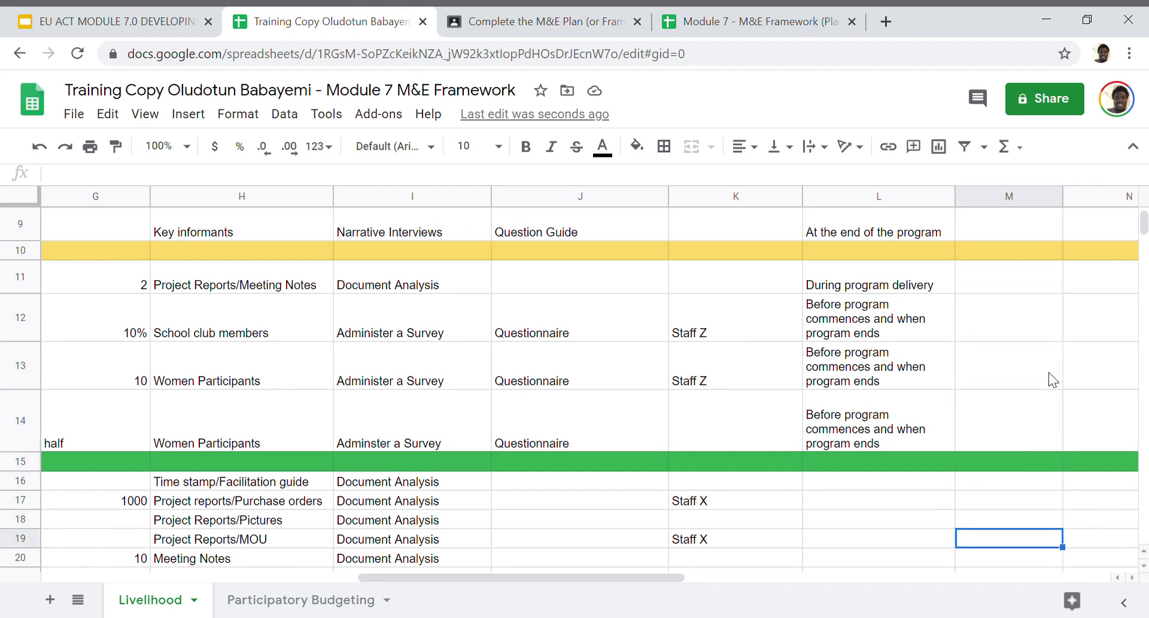
{"action": "key", "text": "Down"}
{"action": "key", "text": "Down"}
{"action": "key", "text": "Down"}
{"action": "key", "text": "Up"}
{"action": "key", "text": "Up"}
{"action": "key", "text": "Up"}
{"action": "key", "text": "Up"}
{"action": "key", "text": "Up"}
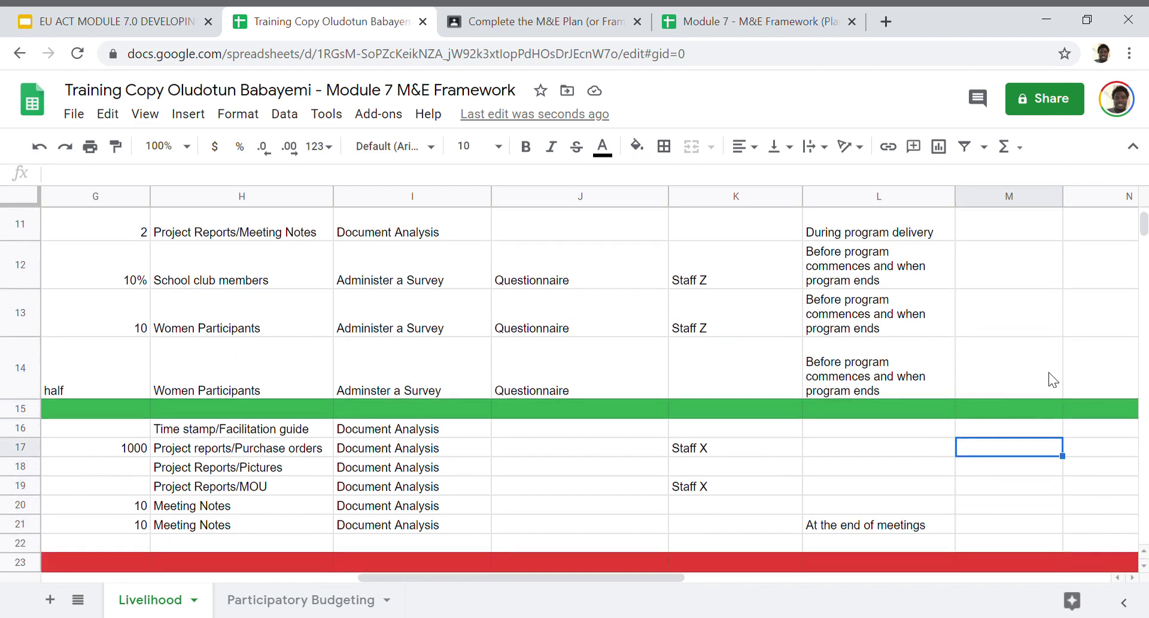
- Look back and forth across the columns of row 17, finishing at column N
{"action": "key", "text": "Left"}
{"action": "key", "text": "Left"}
{"action": "key", "text": "Left"}
{"action": "key", "text": "Left"}
{"action": "key", "text": "Left"}
{"action": "key", "text": "Left"}
{"action": "key", "text": "Left"}
{"action": "key", "text": "Right"}
{"action": "key", "text": "Right"}
{"action": "key", "text": "Right"}
{"action": "key", "text": "Right"}
{"action": "key", "text": "Right"}
{"action": "key", "text": "Right"}
{"action": "key", "text": "Right"}
{"action": "key", "text": "Right"}
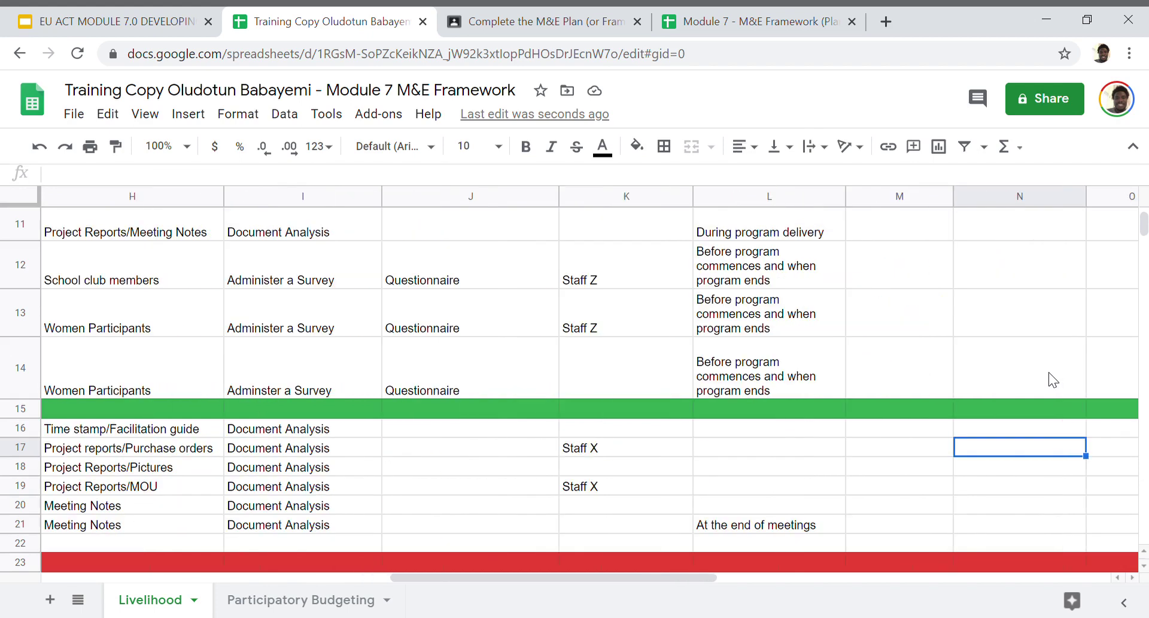
- Enter Newsletter in cell O16 and Blog Post in cell O17, beside the activity indicator rows
{"action": "key", "text": "Right"}
{"action": "key", "text": "Left"}
{"action": "key", "text": "Right"}
{"action": "key", "text": "Up"}
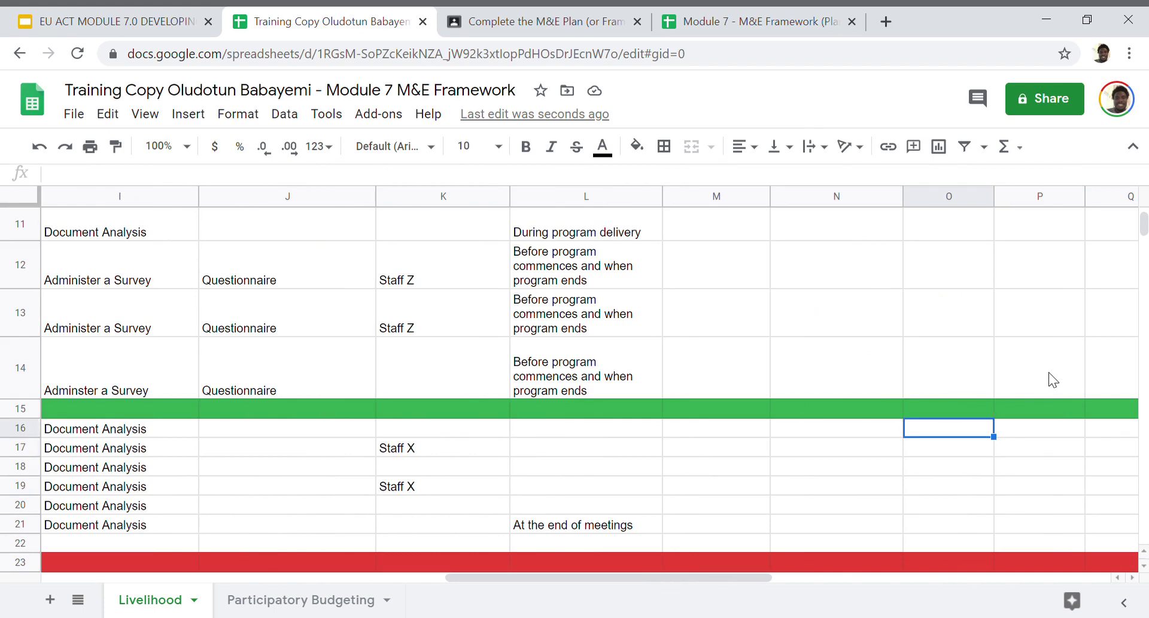
{"action": "type", "text": "Nesw"}
{"action": "key", "text": "BackSpace"}
{"action": "key", "text": "BackSpace"}
{"action": "type", "text": "ws"}
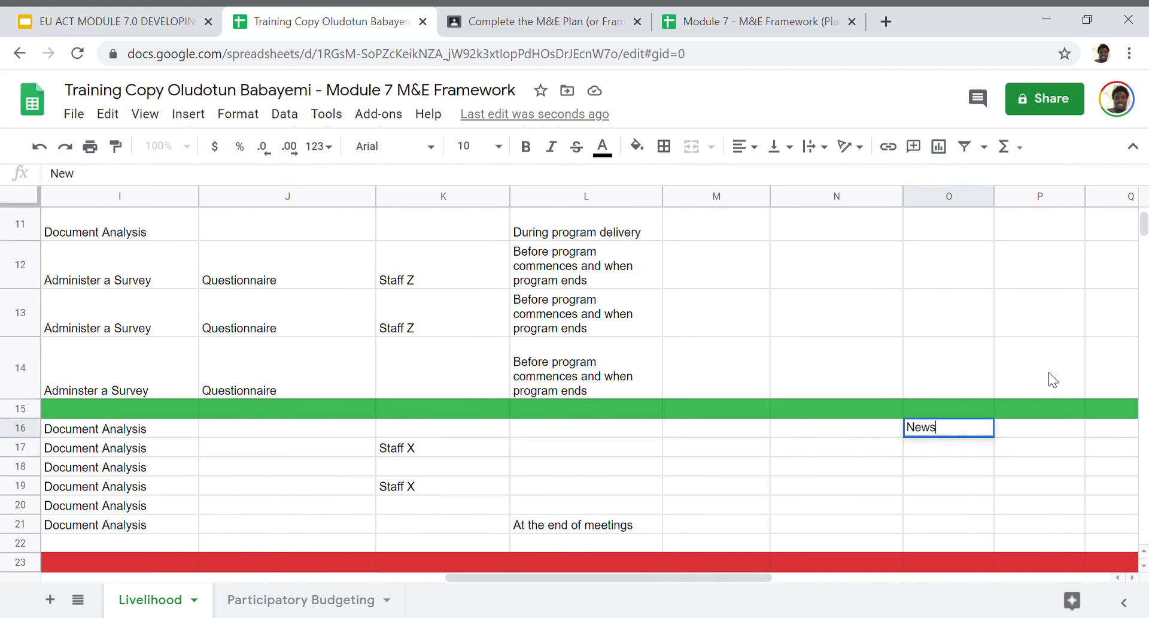
{"action": "type", "text": "letter"}
{"action": "key", "text": "Return"}
{"action": "type", "text": "Bl"}
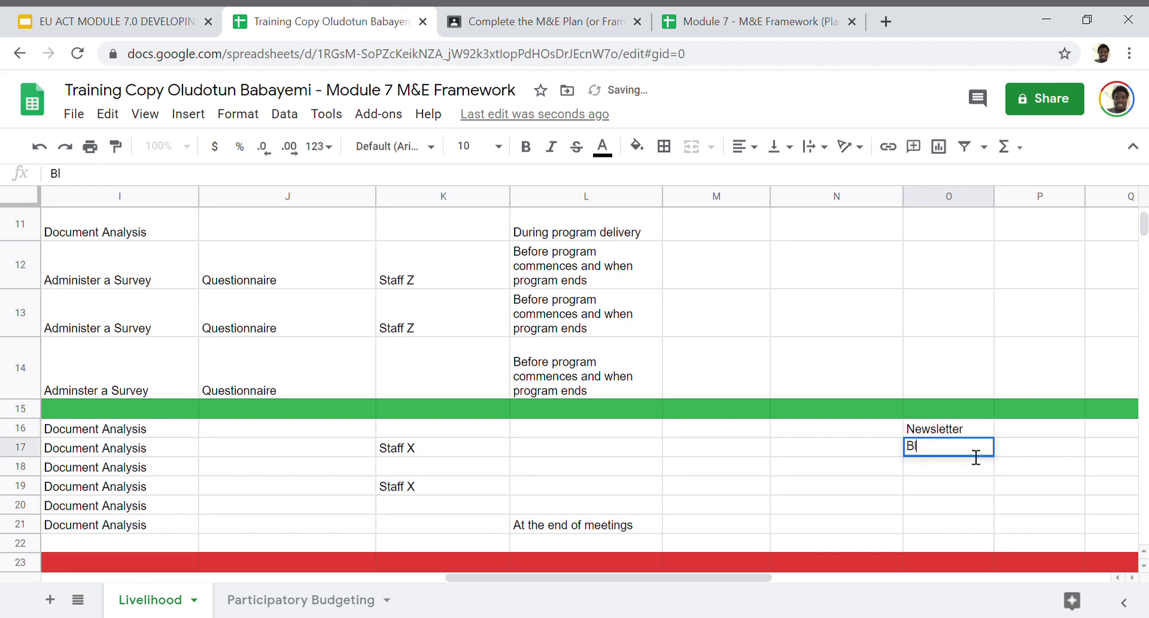
{"action": "type", "text": "og Post"}
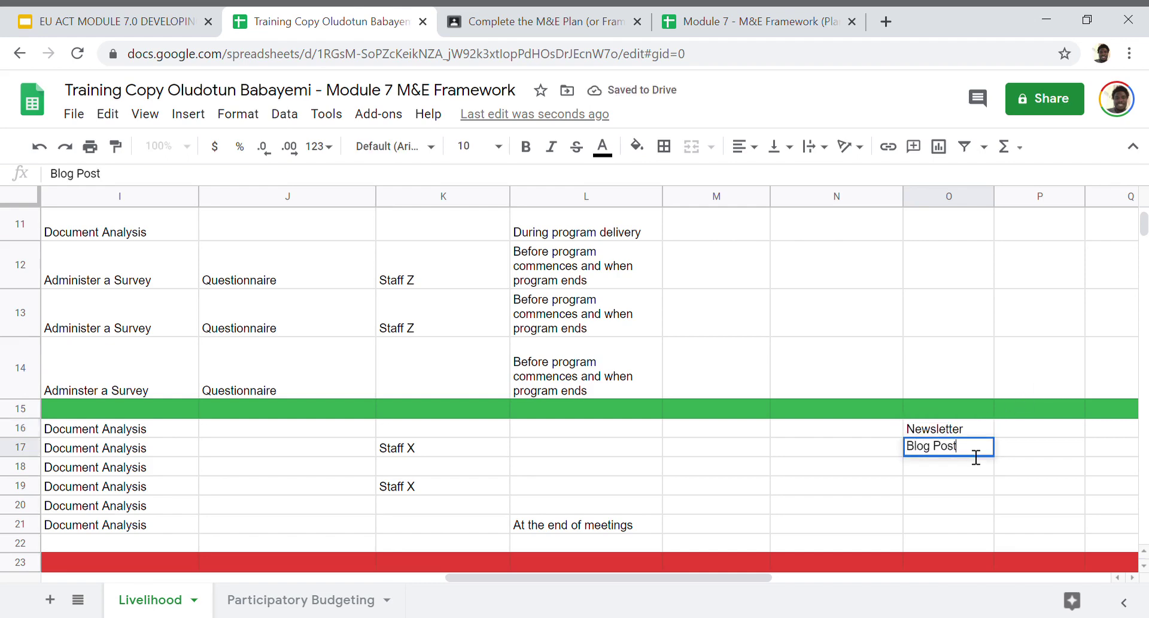
{"action": "left_click", "coordinate": [950, 503]}
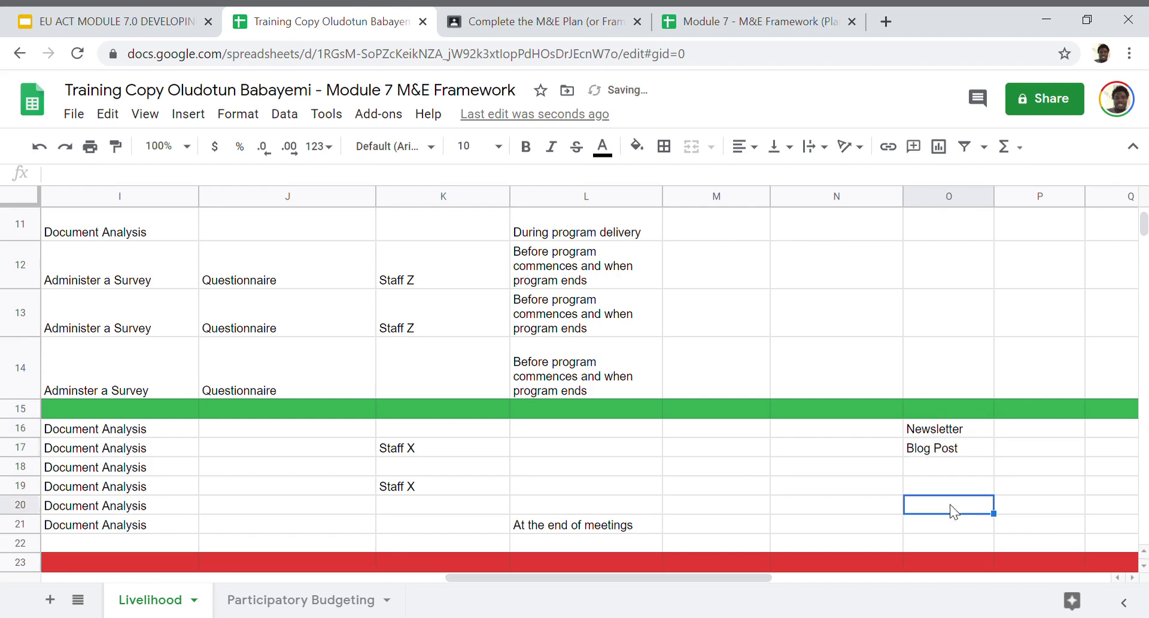
- Go up to row 11 and read back across its columns to the advocacy meetings indicator
{"action": "left_click", "coordinate": [975, 435]}
{"action": "key", "text": "Up"}
{"action": "key", "text": "Up"}
{"action": "key", "text": "Up"}
{"action": "key", "text": "Up"}
{"action": "key", "text": "Up"}
{"action": "key", "text": "Up"}
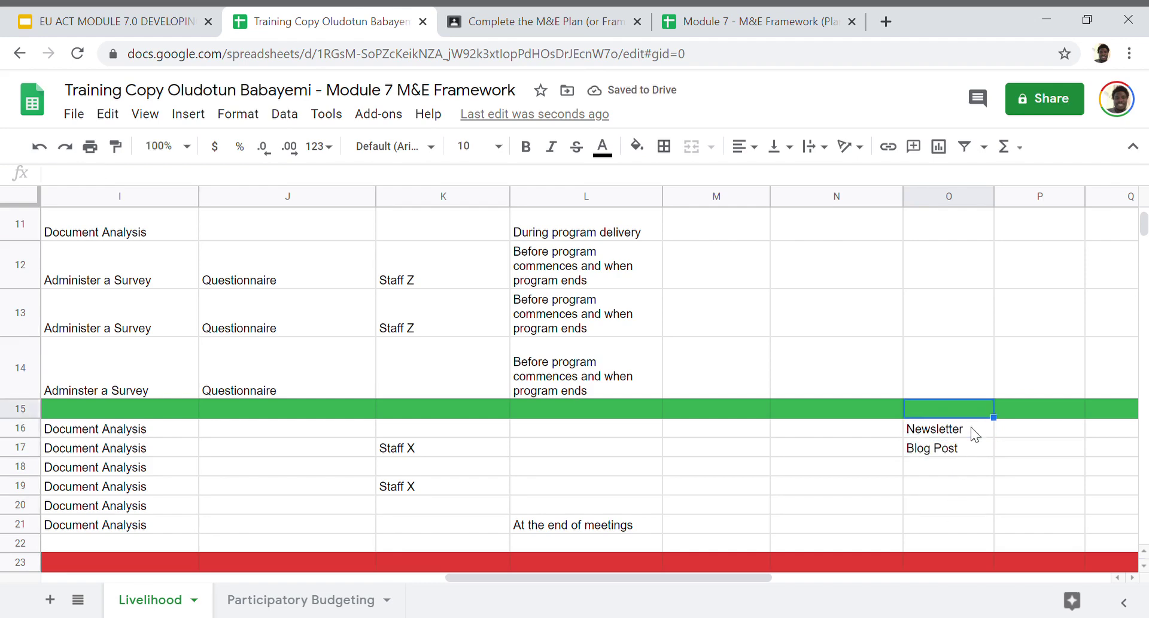
{"action": "key", "text": "Down"}
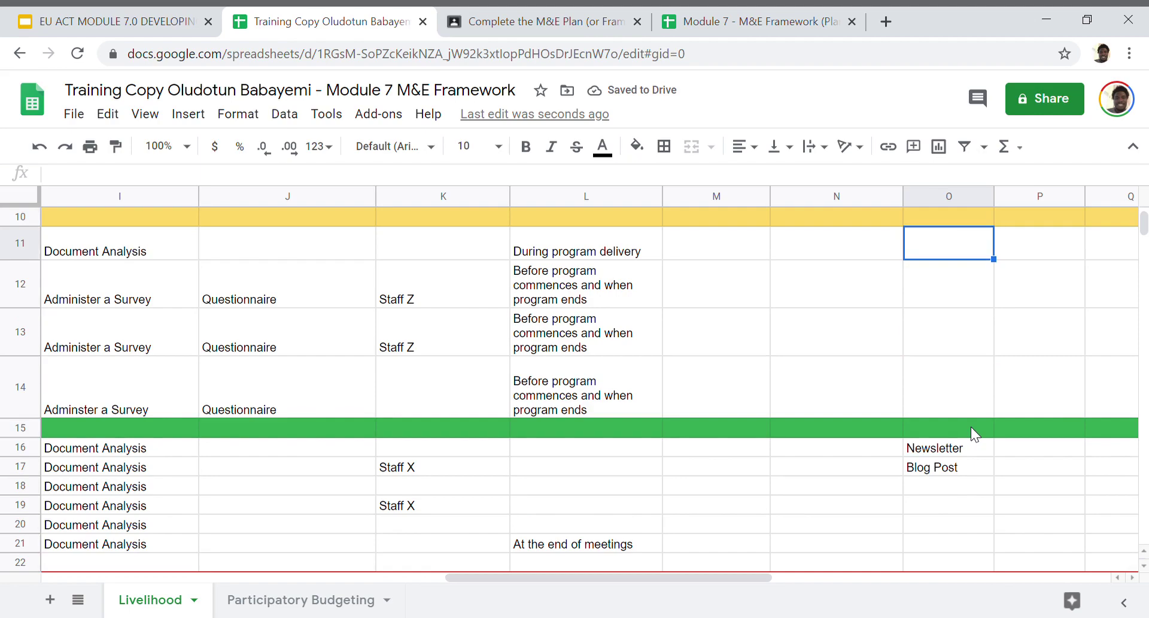
{"action": "key", "text": "Left"}
{"action": "key", "text": "Left"}
{"action": "key", "text": "Left"}
{"action": "key", "text": "Left"}
{"action": "key", "text": "Left"}
{"action": "key", "text": "Left"}
{"action": "key", "text": "Left"}
{"action": "key", "text": "Left"}
{"action": "key", "text": "Left"}
{"action": "key", "text": "Left"}
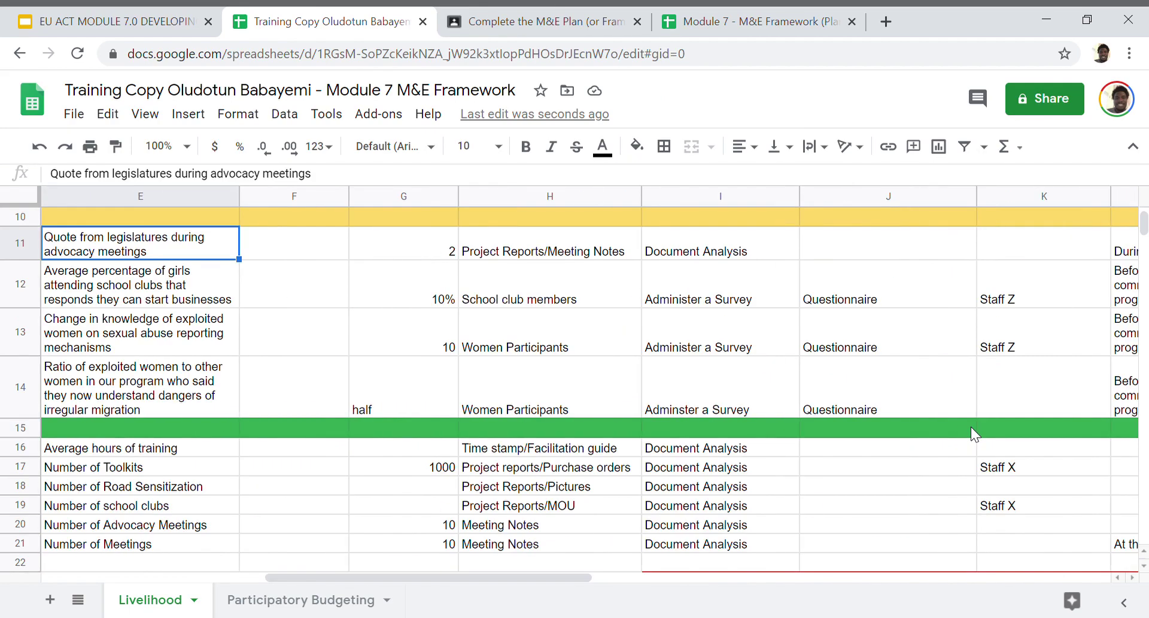
{"action": "key", "text": "Left"}
{"action": "key", "text": "Left"}
- Enter Report/2-pager/One pager infographics as the M&E product for quotes from legislatures, cell M11
{"action": "key", "text": "Right"}
{"action": "key", "text": "Right"}
{"action": "key", "text": "Right"}
{"action": "key", "text": "Right"}
{"action": "key", "text": "Right"}
{"action": "key", "text": "Right"}
{"action": "key", "text": "Right"}
{"action": "key", "text": "Right"}
{"action": "key", "text": "Right"}
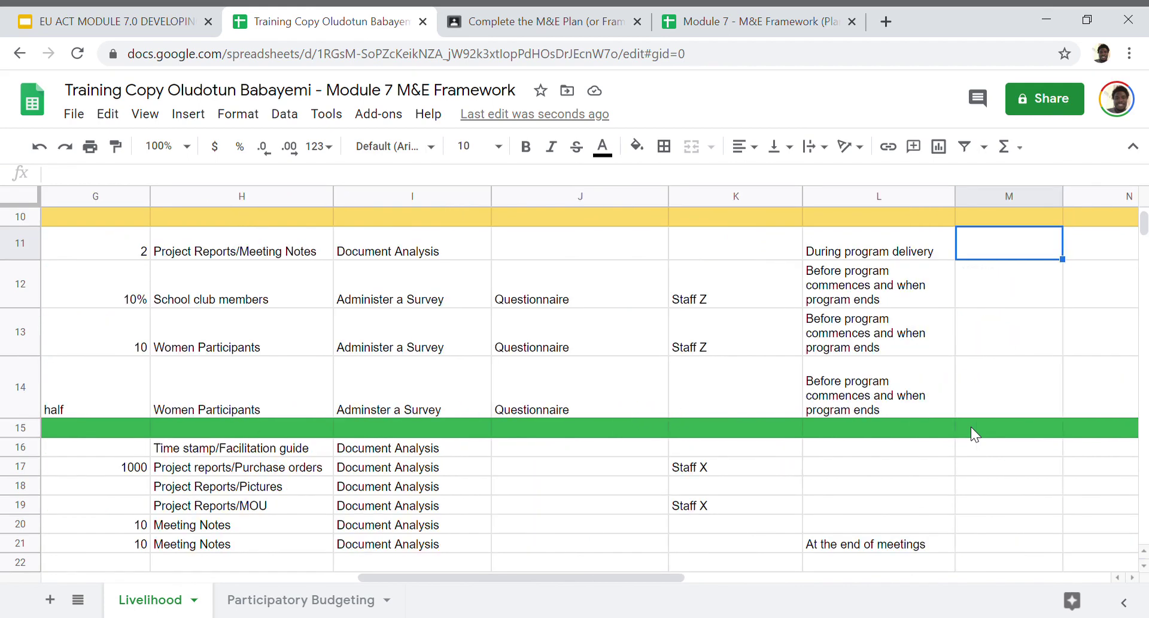
{"action": "type", "text": "Report"}
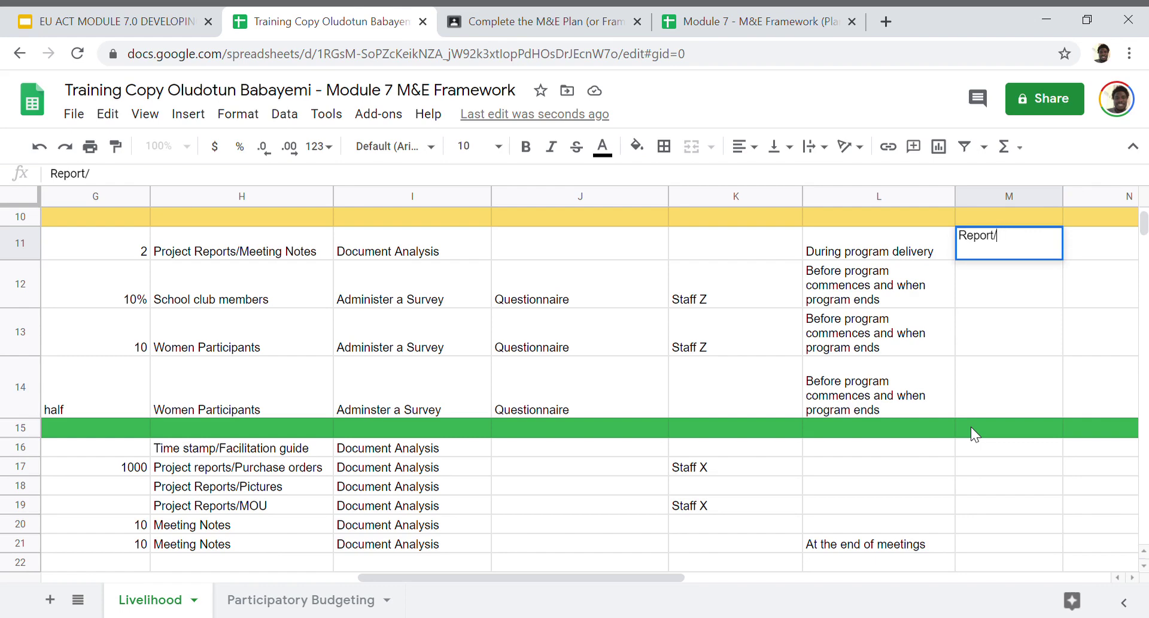
{"action": "type", "text": "/2-page"}
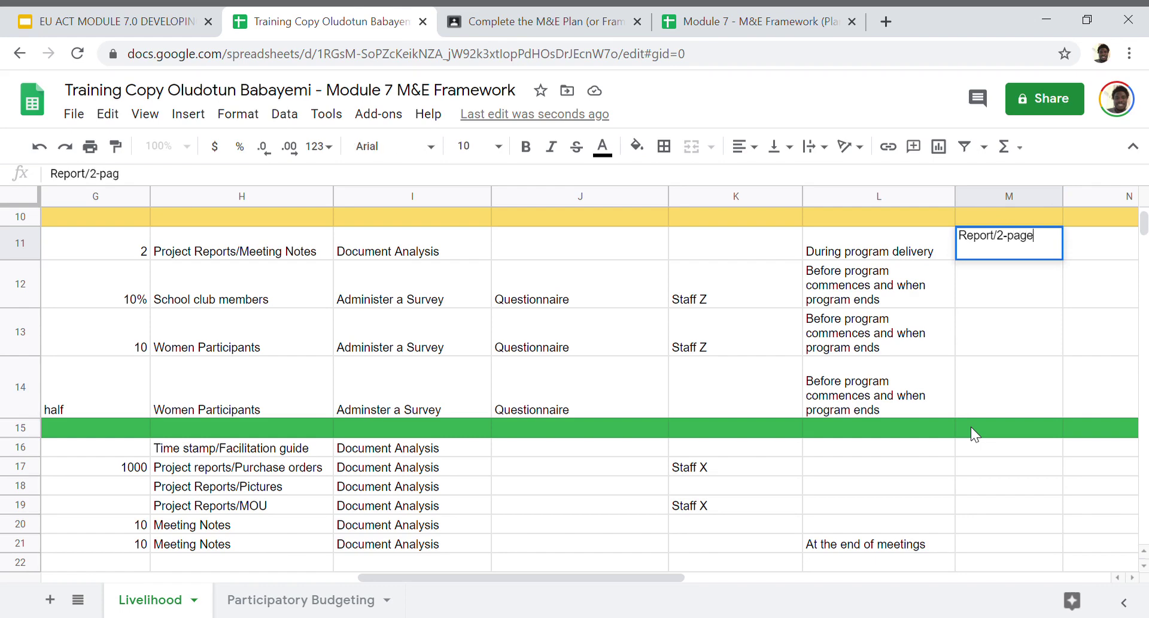
{"action": "type", "text": "r/One "}
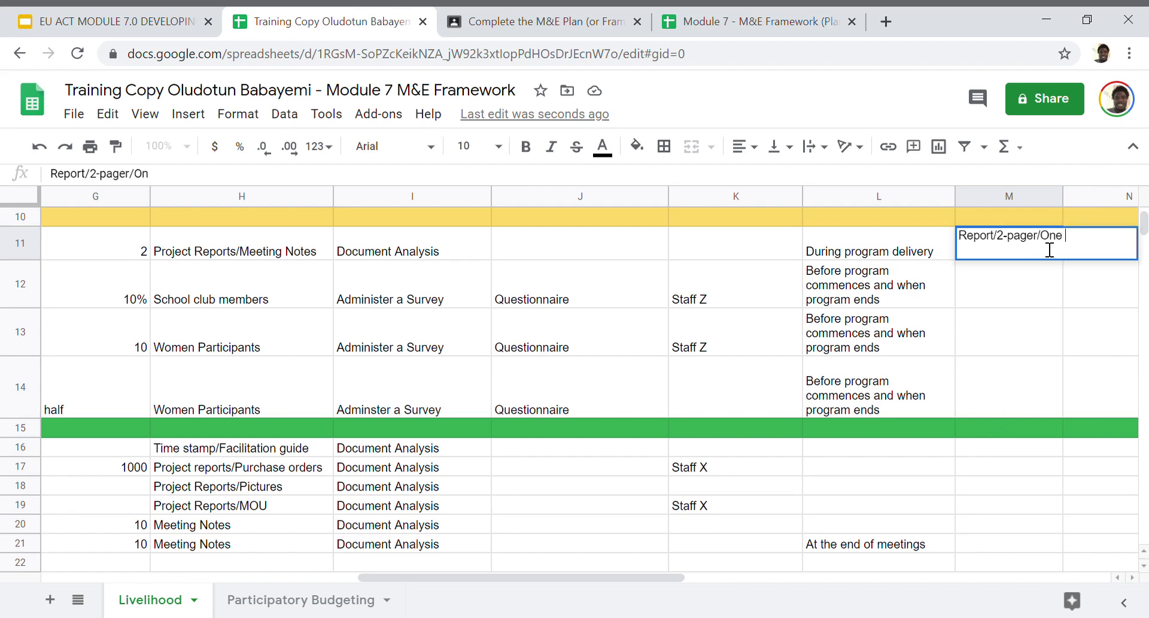
{"action": "type", "text": "pager onfographics"}
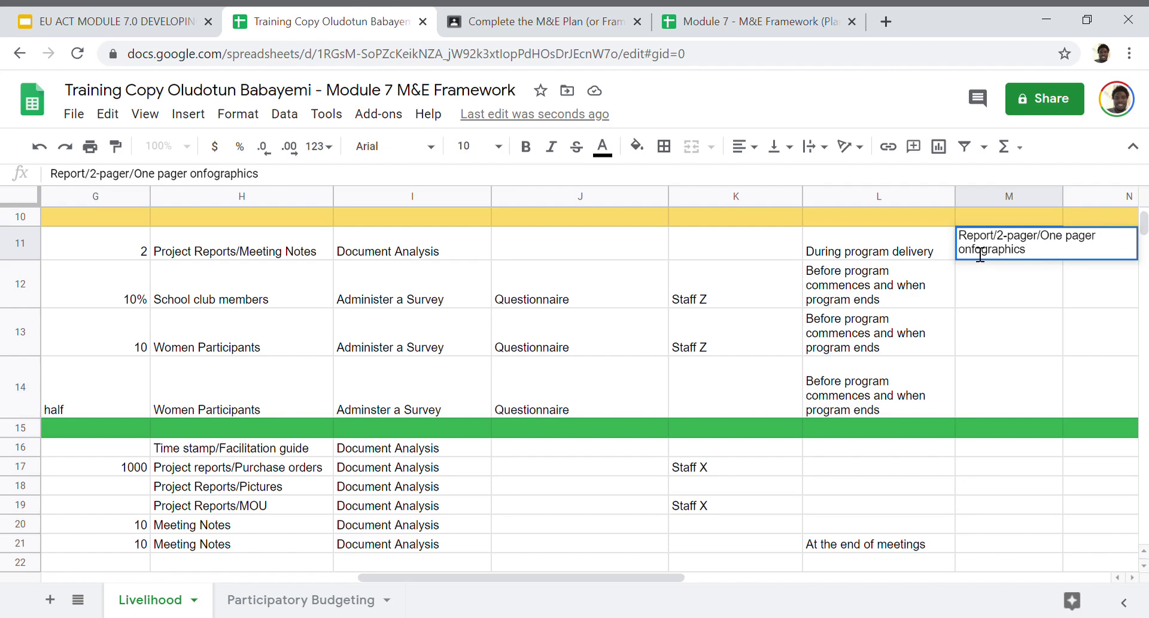
{"action": "key", "text": "BackSpace"}
{"action": "type", "text": "i"}
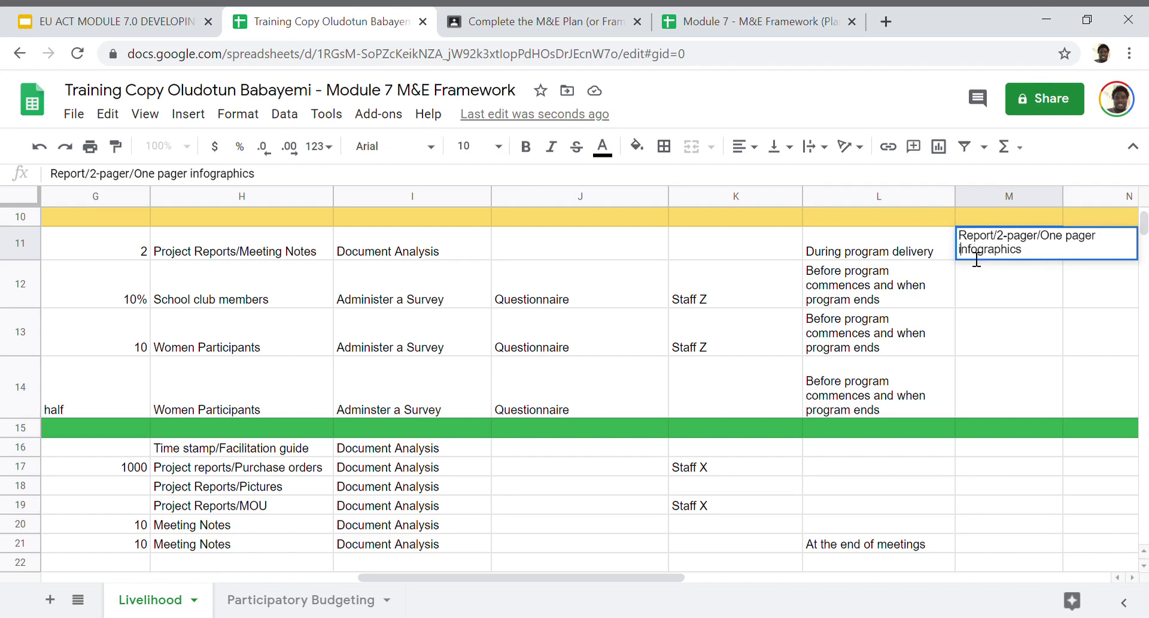
{"action": "left_click", "coordinate": [974, 281]}
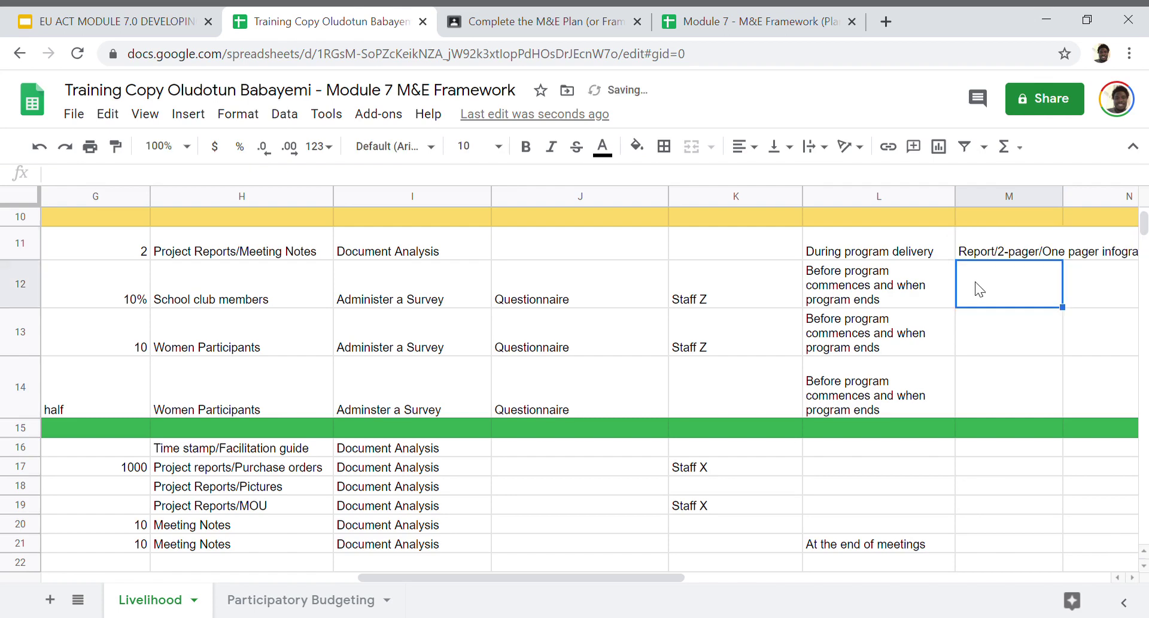
{"action": "left_click", "coordinate": [1008, 249]}
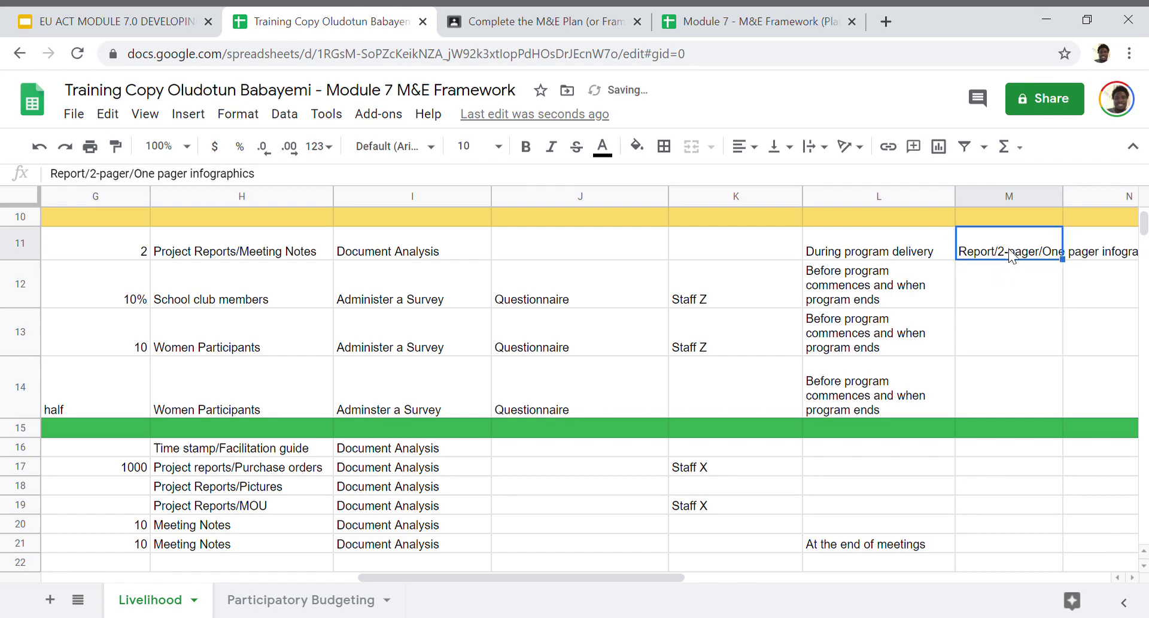
{"action": "left_click", "coordinate": [274, 182]}
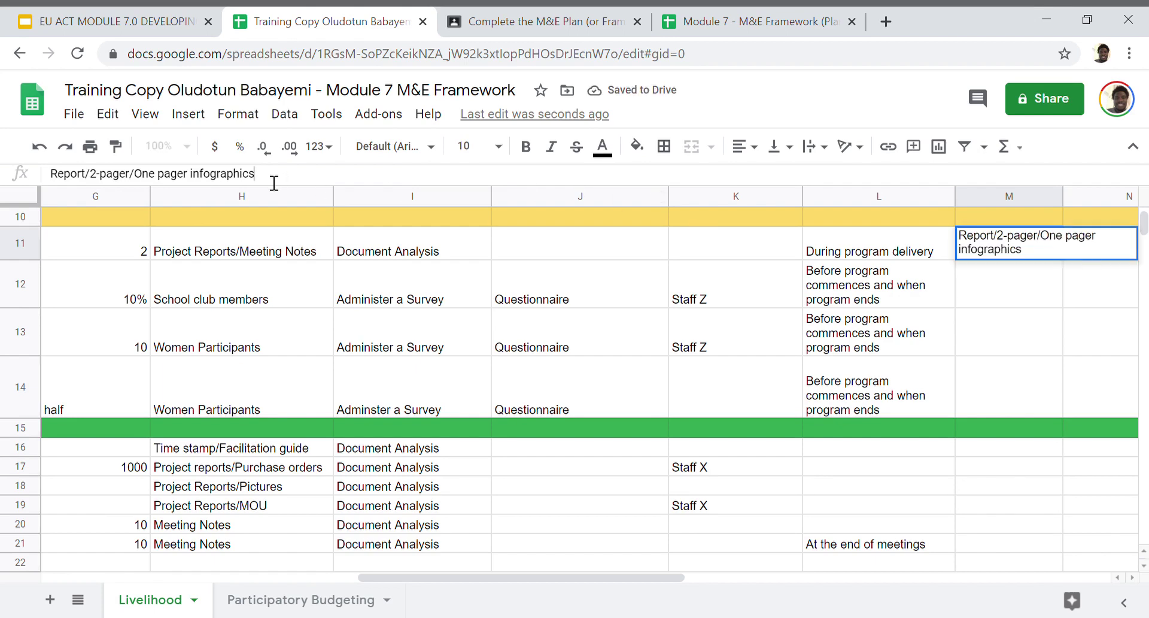
- Look up through the data collection timing column and move over to the M&E Product cell of row 7
{"action": "left_click", "coordinate": [839, 340]}
{"action": "key", "text": "Up"}
{"action": "key", "text": "Up"}
{"action": "key", "text": "Up"}
{"action": "key", "text": "Up"}
{"action": "key", "text": "Up"}
{"action": "key", "text": "Up"}
{"action": "key", "text": "Up"}
{"action": "key", "text": "Up"}
{"action": "key", "text": "Up"}
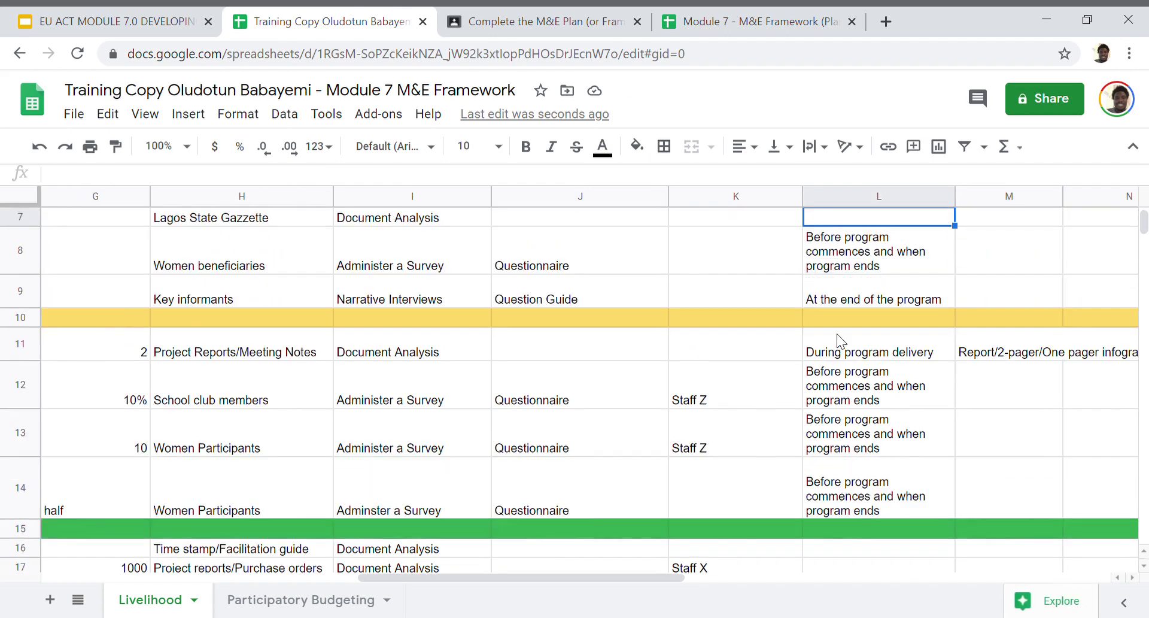
{"action": "key", "text": "Down"}
{"action": "key", "text": "Down"}
{"action": "key", "text": "Down"}
{"action": "key", "text": "Right"}
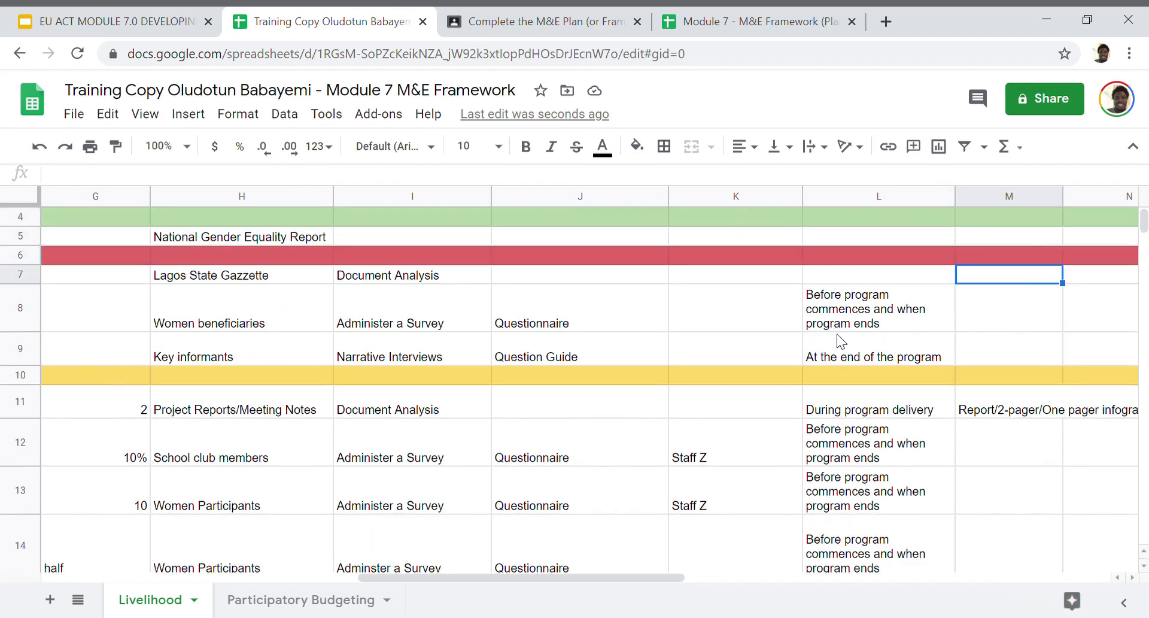
{"action": "type", "text": "Pro"}
{"action": "key", "text": "BackSpace"}
{"action": "key", "text": "BackSpace"}
{"action": "key", "text": "BackSpace"}
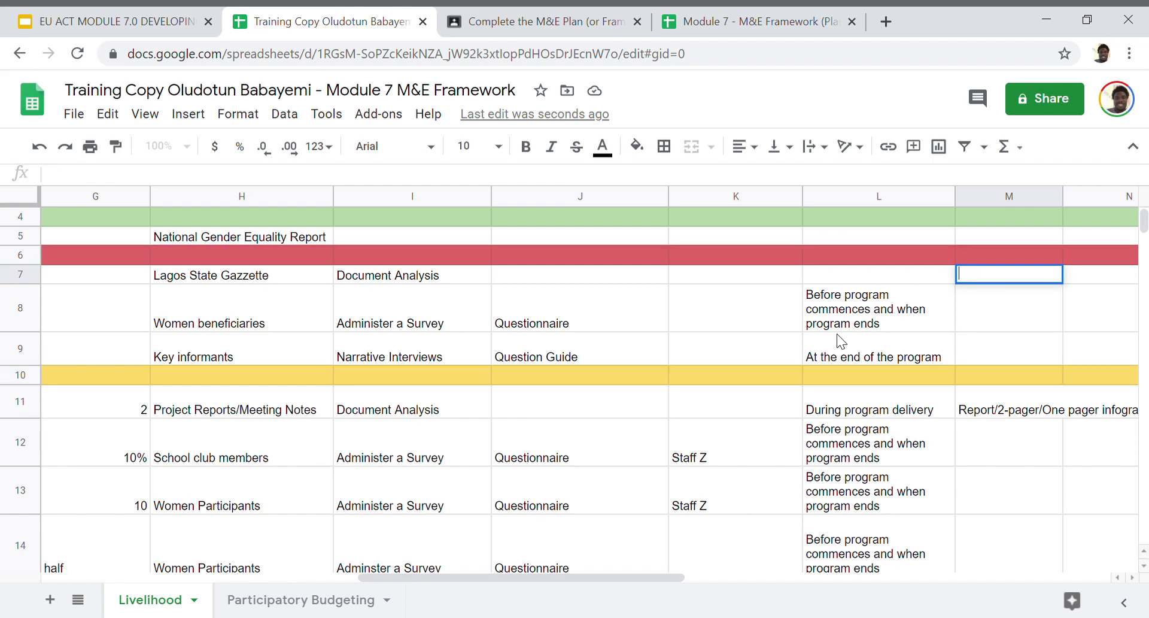
{"action": "type", "text": "Report"}
{"action": "key", "text": "BackSpace"}
{"action": "key", "text": "BackSpace"}
{"action": "key", "text": "BackSpace"}
{"action": "key", "text": "BackSpace"}
{"action": "key", "text": "BackSpace"}
{"action": "key", "text": "BackSpace"}
- Copy the M&E product from row 11 into the M&E Product cell of row 7
{"action": "left_click", "coordinate": [976, 409]}
{"action": "key", "text": "ctrl+c"}
{"action": "left_click", "coordinate": [972, 274]}
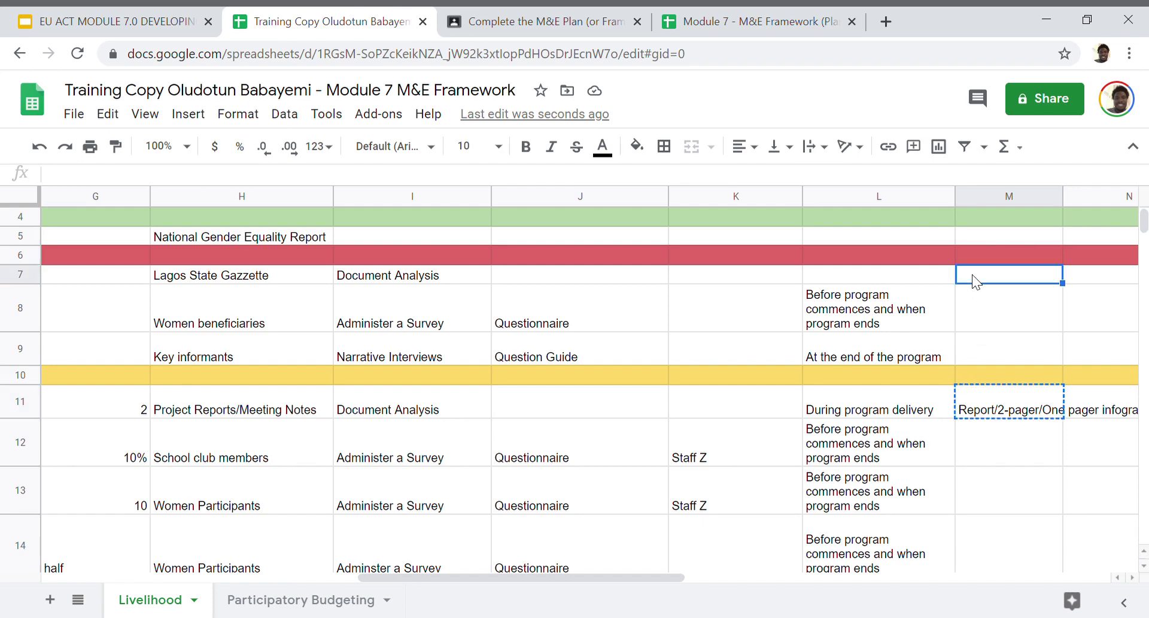
{"action": "key", "text": "ctrl+v"}
- Set text wrapping to wrap for the whole M&E Product column M
{"action": "key", "text": "Up"}
{"action": "key", "text": "Up"}
{"action": "key", "text": "Up"}
{"action": "key", "text": "Up"}
{"action": "key", "text": "Up"}
{"action": "key", "text": "Up"}
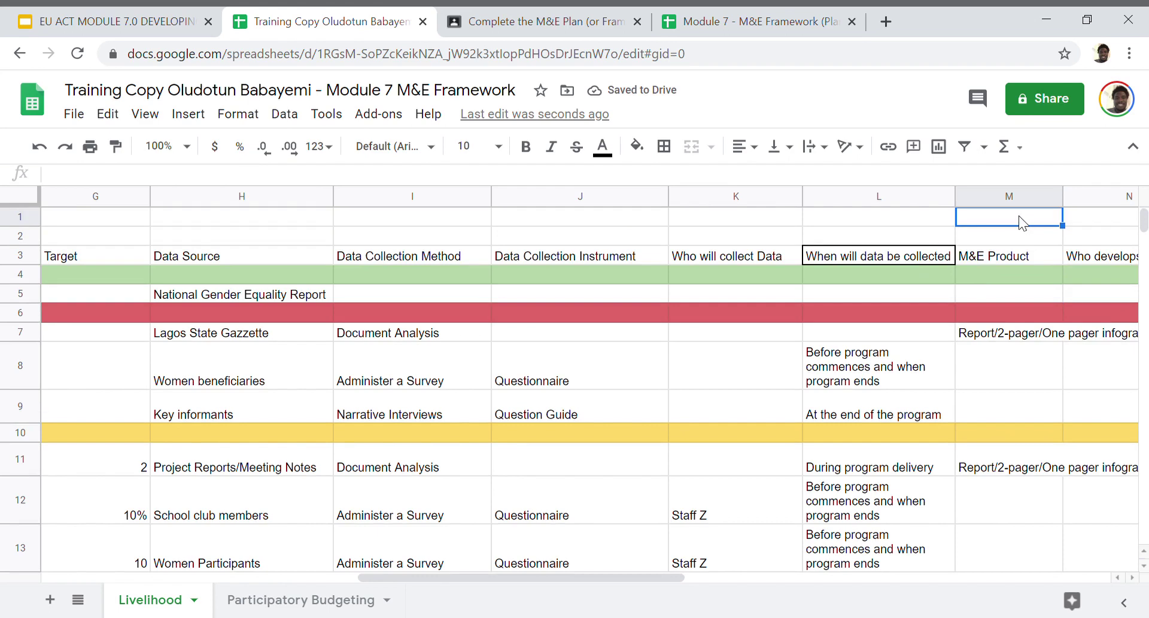
{"action": "left_click", "coordinate": [1020, 202]}
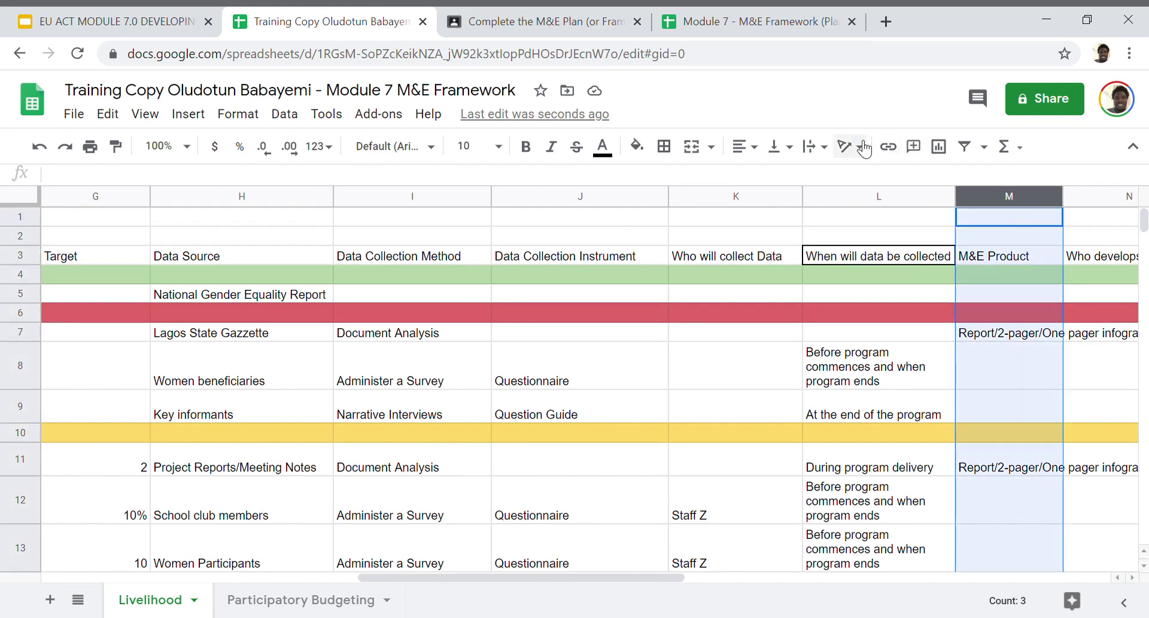
{"action": "left_click", "coordinate": [830, 154]}
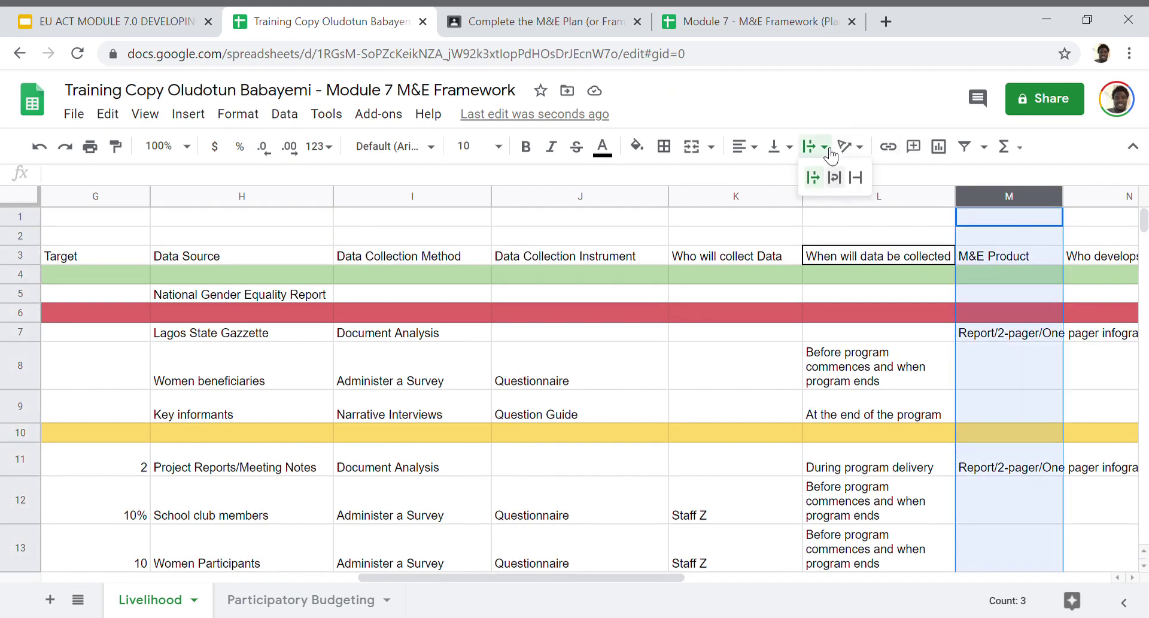
{"action": "left_click", "coordinate": [838, 183]}
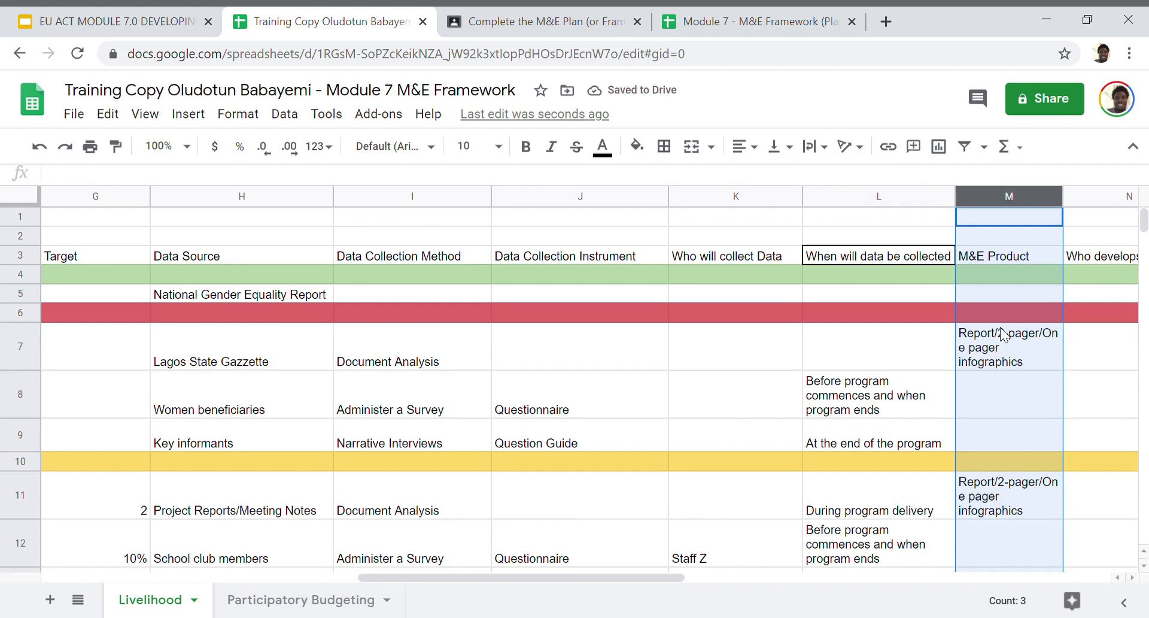
- Look over the M&E Product column from row 7 down through the output and activity rows, finishing at row 21
{"action": "left_click", "coordinate": [987, 346]}
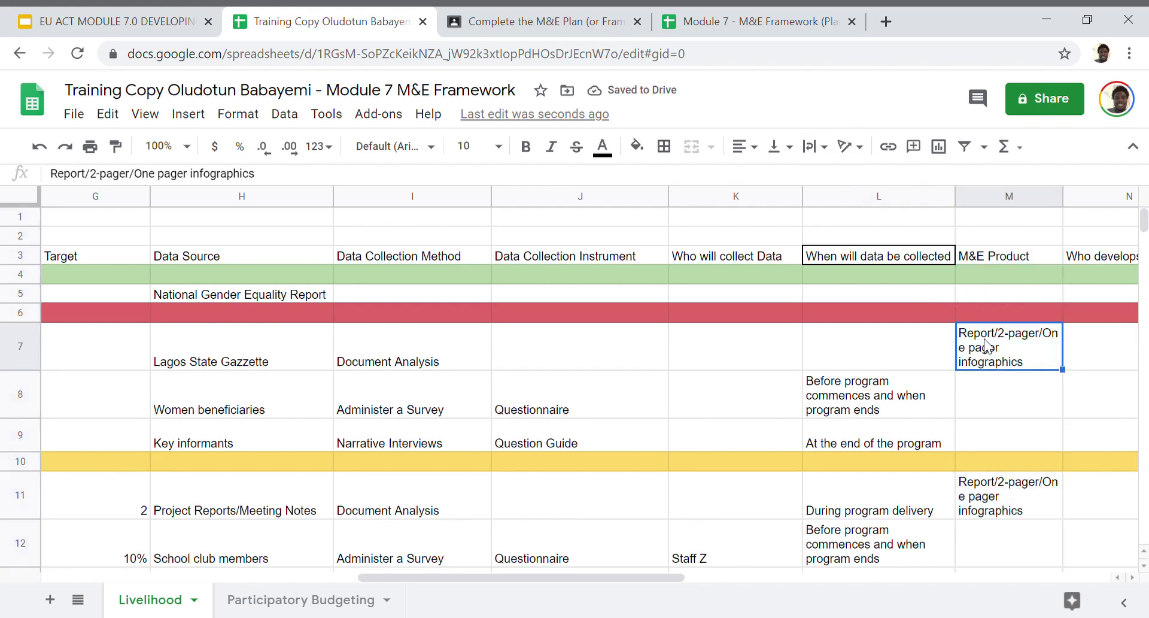
{"action": "key", "text": "Down"}
{"action": "key", "text": "Down"}
{"action": "key", "text": "Down"}
{"action": "key", "text": "Down"}
{"action": "key", "text": "Down"}
{"action": "key", "text": "Down"}
{"action": "key", "text": "Down"}
{"action": "key", "text": "Down"}
{"action": "key", "text": "Down"}
{"action": "key", "text": "Down"}
{"action": "key", "text": "Down"}
{"action": "key", "text": "Down"}
{"action": "key", "text": "Down"}
{"action": "key", "text": "Down"}
{"action": "key", "text": "Down"}
{"action": "key", "text": "Up"}
{"action": "key", "text": "Up"}
{"action": "key", "text": "Up"}
{"action": "key", "text": "Up"}
{"action": "key", "text": "Up"}
{"action": "key", "text": "Up"}
{"action": "key", "text": "Up"}
{"action": "key", "text": "Down"}
{"action": "key", "text": "Down"}
{"action": "key", "text": "Down"}
{"action": "key", "text": "Down"}
{"action": "key", "text": "Down"}
{"action": "key", "text": "Down"}
{"action": "key", "text": "Down"}
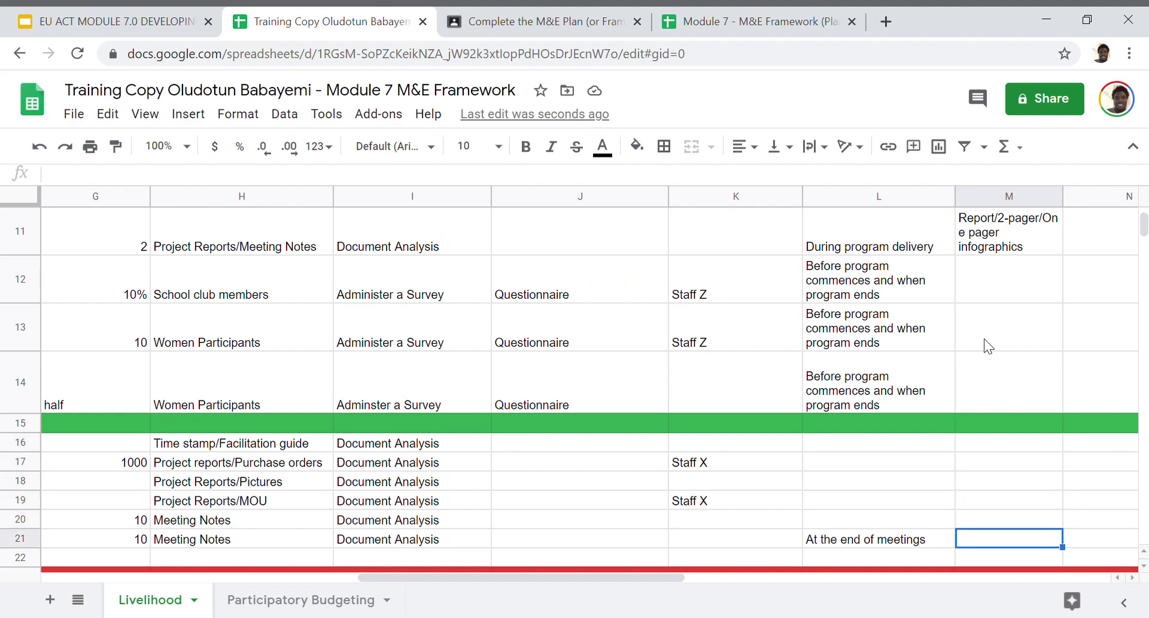
- Return to the M&E Product header and go down the column again, finishing at row 20
{"action": "key", "text": "ctrl+Up"}
{"action": "key", "text": "ctrl+Up"}
{"action": "key", "text": "ctrl+Up"}
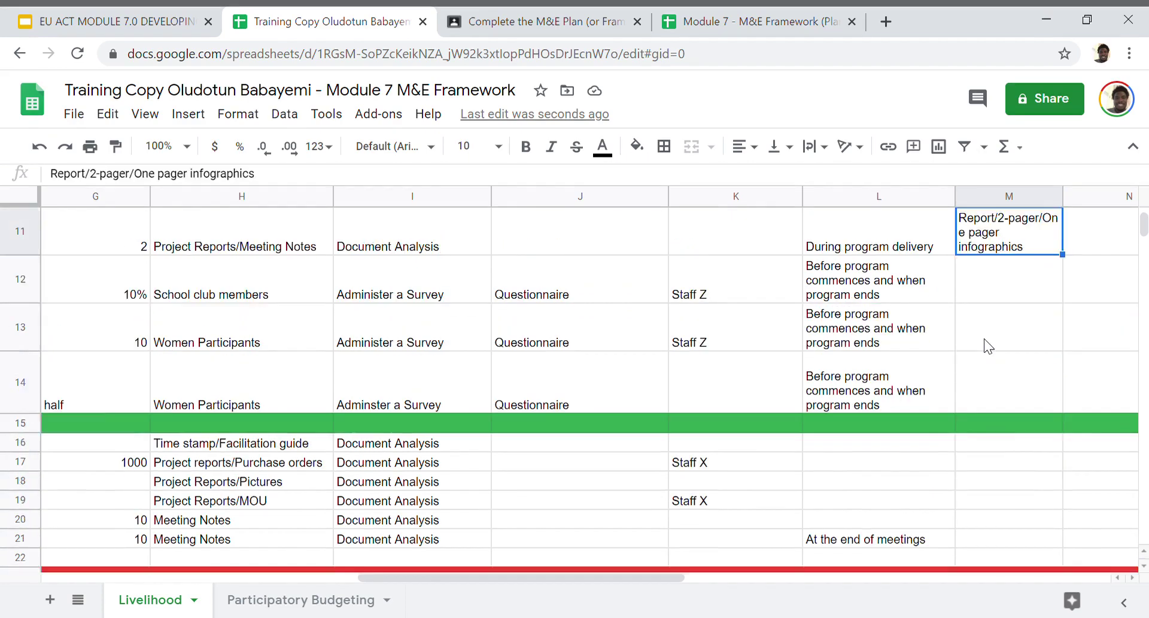
{"action": "key", "text": "Down"}
{"action": "key", "text": "Down"}
{"action": "key", "text": "Down"}
{"action": "key", "text": "Down"}
{"action": "key", "text": "Down"}
{"action": "key", "text": "Down"}
{"action": "key", "text": "Down"}
{"action": "key", "text": "Down"}
{"action": "key", "text": "Down"}
{"action": "key", "text": "Down"}
{"action": "key", "text": "Down"}
{"action": "key", "text": "Down"}
{"action": "key", "text": "Down"}
{"action": "key", "text": "Down"}
{"action": "key", "text": "Down"}
{"action": "key", "text": "Down"}
{"action": "key", "text": "Down"}
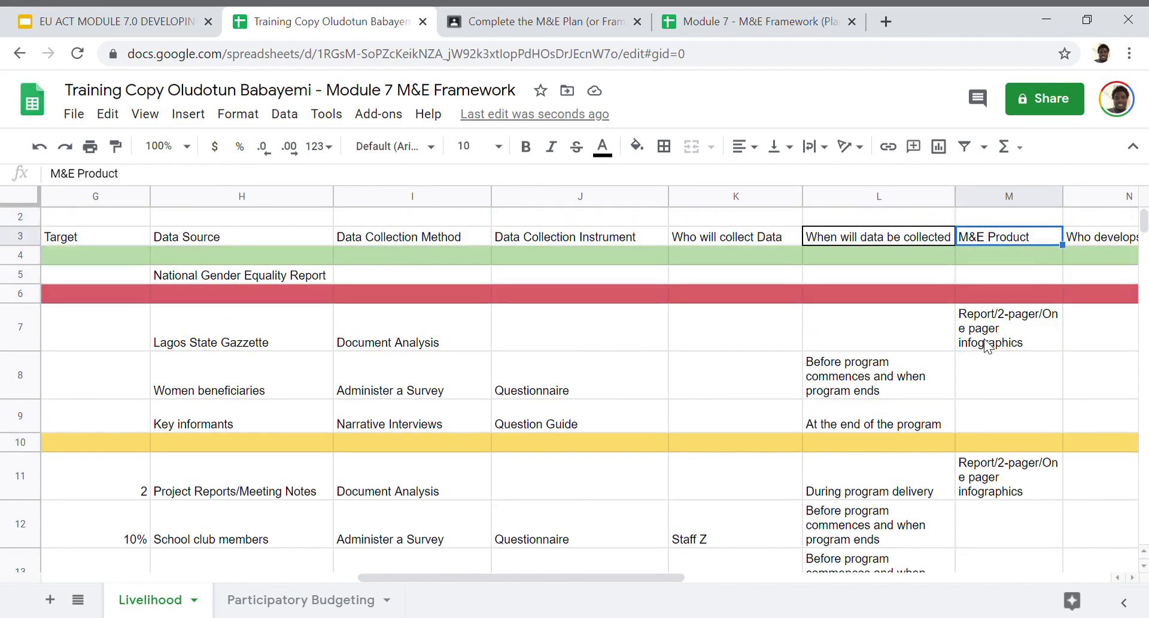
- Copy Newsletter and Blog Post from O16:O17 into the M&E Product cells M16:M17
{"action": "key", "text": "Right"}
{"action": "key", "text": "Right"}
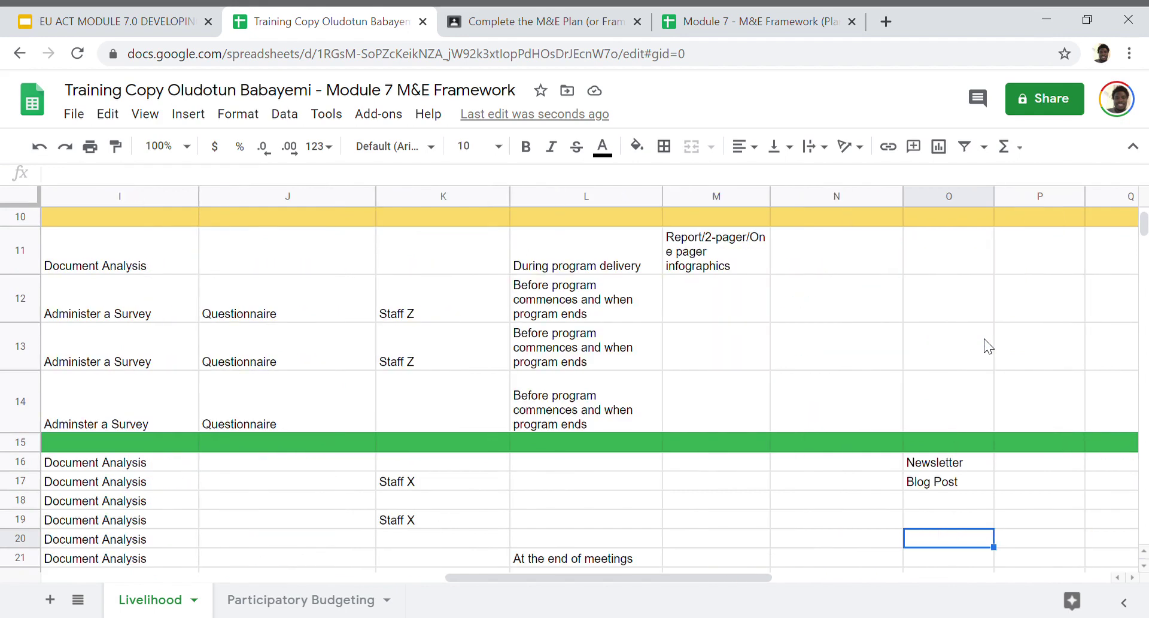
{"action": "key", "text": "Up"}
{"action": "key", "text": "Up"}
{"action": "key", "text": "Up"}
{"action": "key", "text": "Up"}
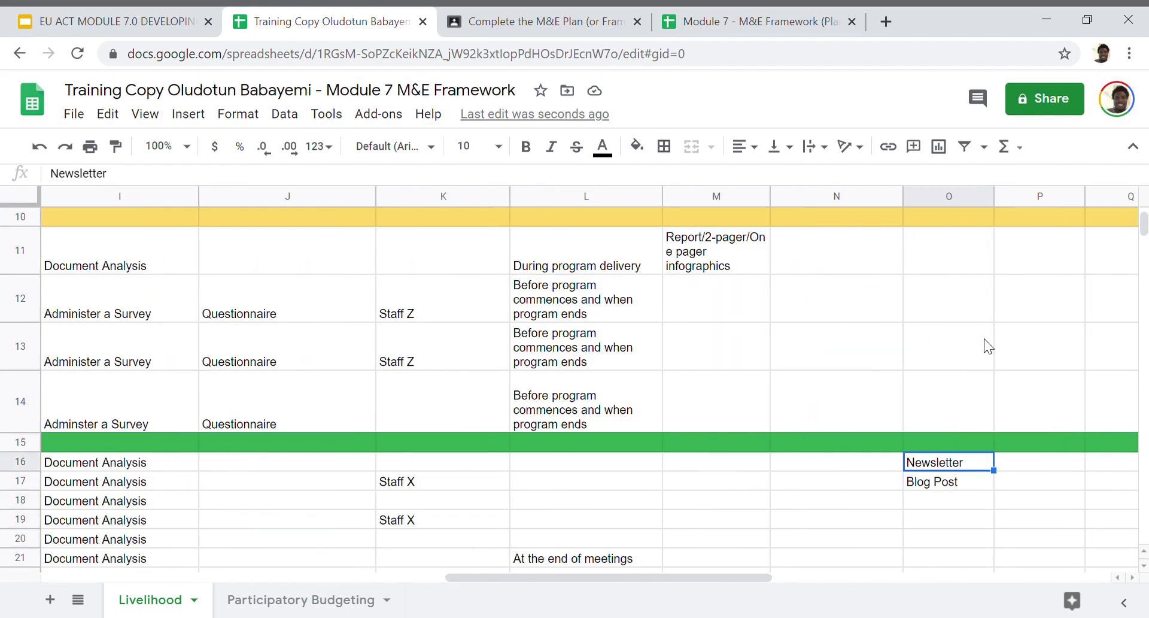
{"action": "left_click", "coordinate": [957, 482], "text": "shift"}
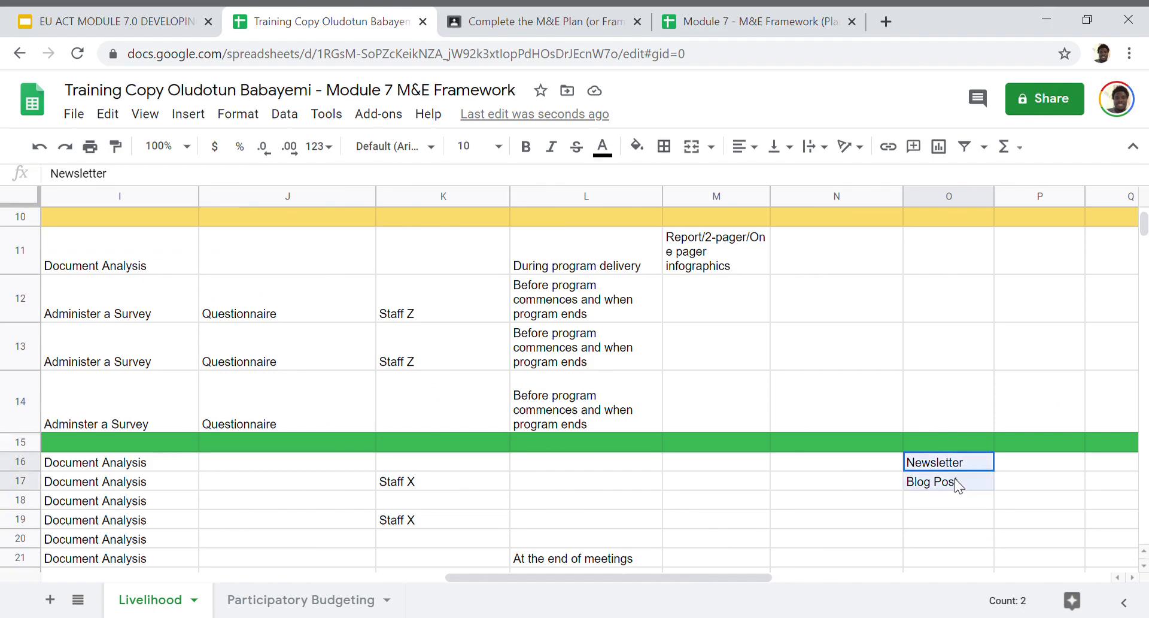
{"action": "key", "text": "ctrl+c"}
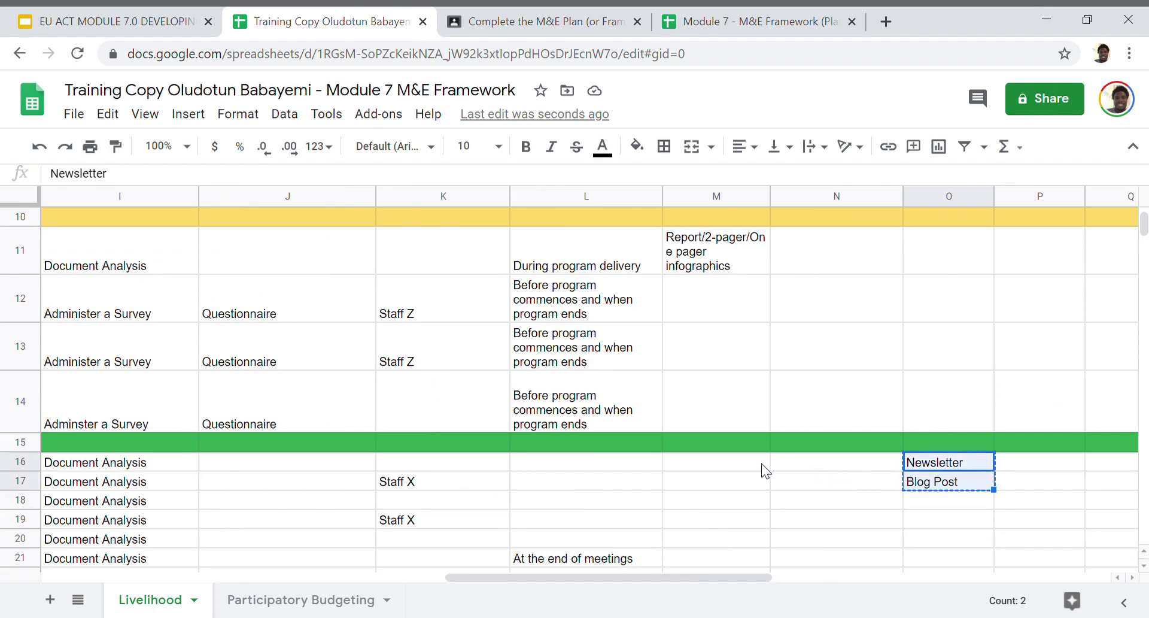
{"action": "left_click", "coordinate": [736, 470]}
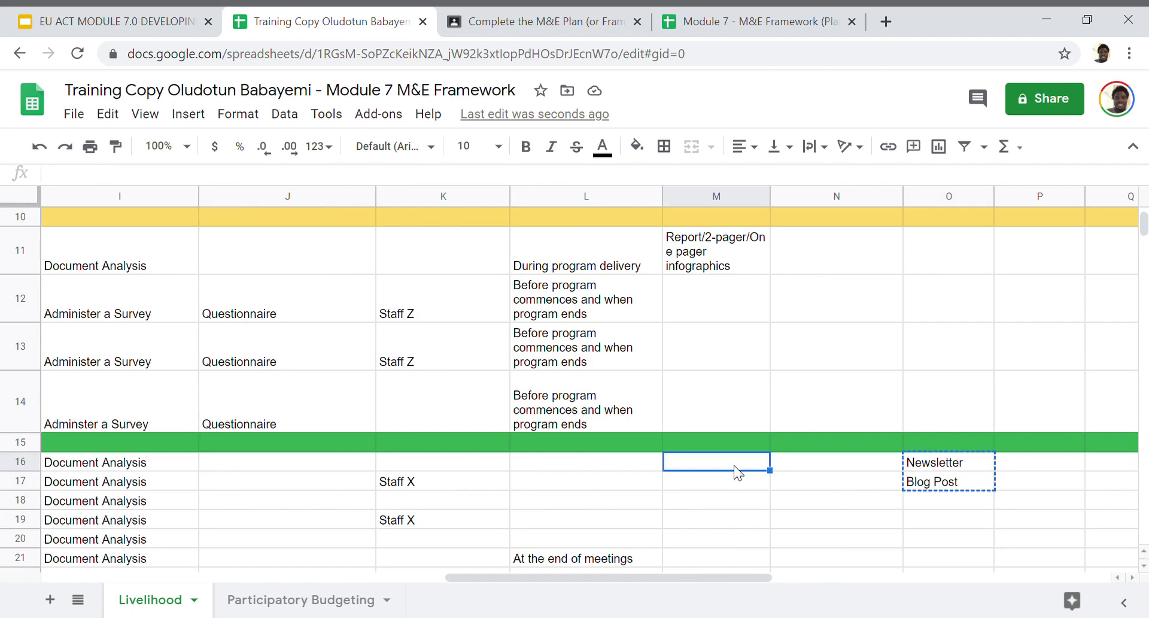
{"action": "key", "text": "ctrl+v"}
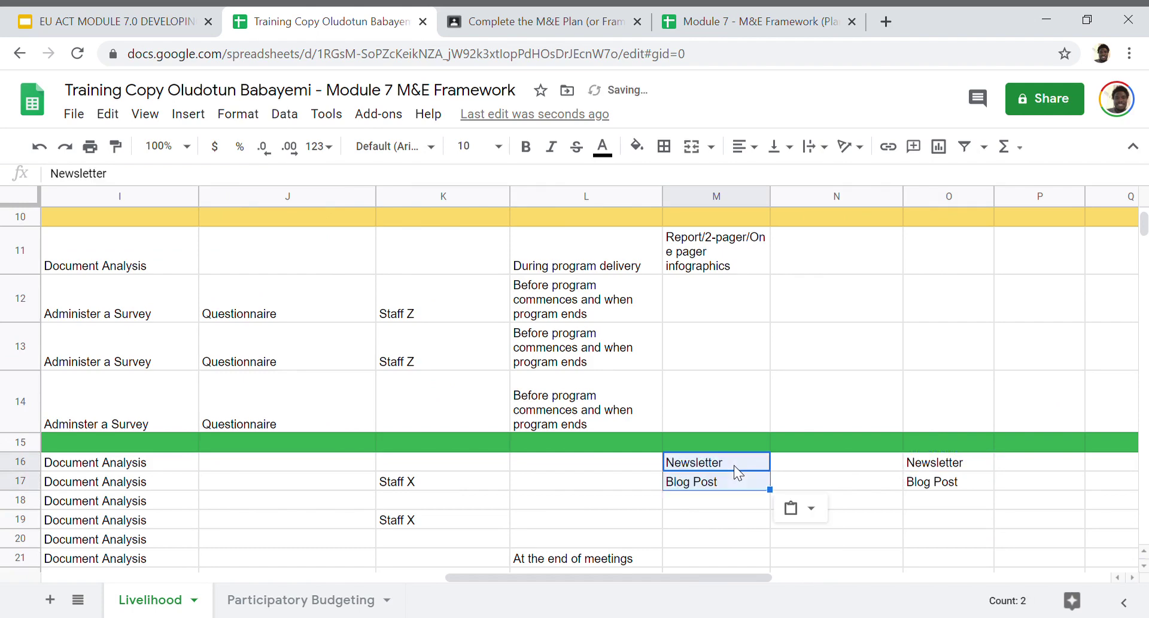
- Clear the leftover Newsletter and Blog Post entries from O16:O17
{"action": "left_click", "coordinate": [931, 462]}
{"action": "left_click", "coordinate": [944, 483], "text": "shift"}
{"action": "key", "text": "Delete"}
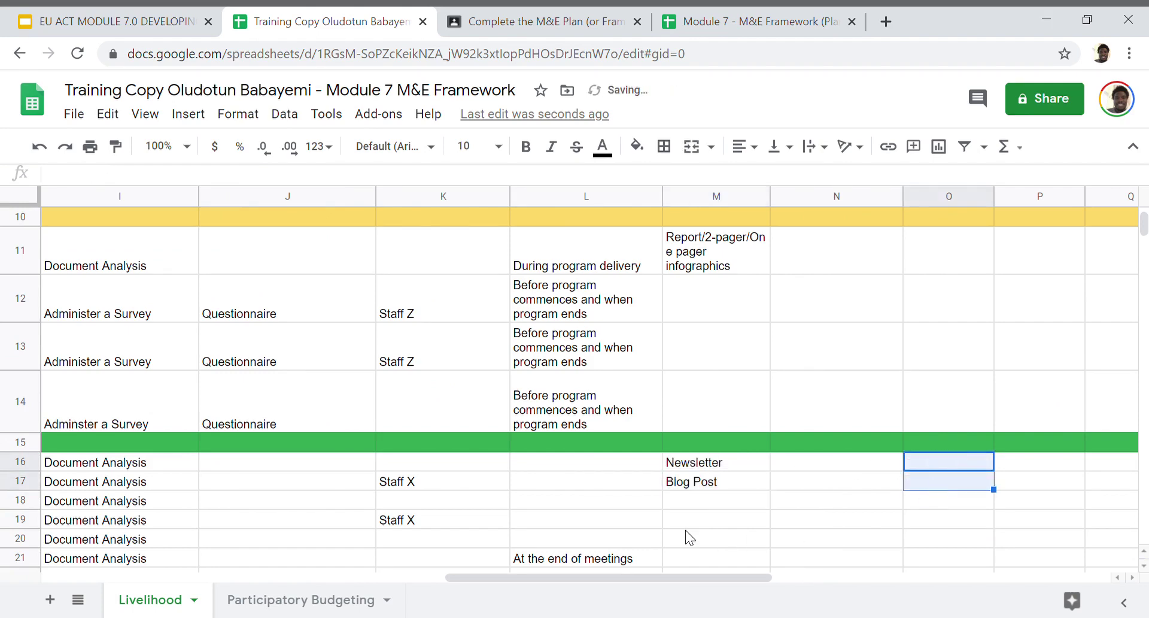
- Review the M&E Product column up to the top rows and back down to the Blog Post entry in row 17
{"action": "left_click", "coordinate": [670, 520]}
{"action": "key", "text": "Up"}
{"action": "key", "text": "Up"}
{"action": "key", "text": "Up"}
{"action": "key", "text": "Up"}
{"action": "key", "text": "Up"}
{"action": "key", "text": "Up"}
{"action": "key", "text": "Up"}
{"action": "key", "text": "Up"}
{"action": "key", "text": "Up"}
{"action": "key", "text": "Up"}
{"action": "key", "text": "Up"}
{"action": "key", "text": "Up"}
{"action": "key", "text": "Up"}
{"action": "key", "text": "Up"}
{"action": "key", "text": "Up"}
{"action": "key", "text": "Up"}
{"action": "key", "text": "Up"}
{"action": "key", "text": "Up"}
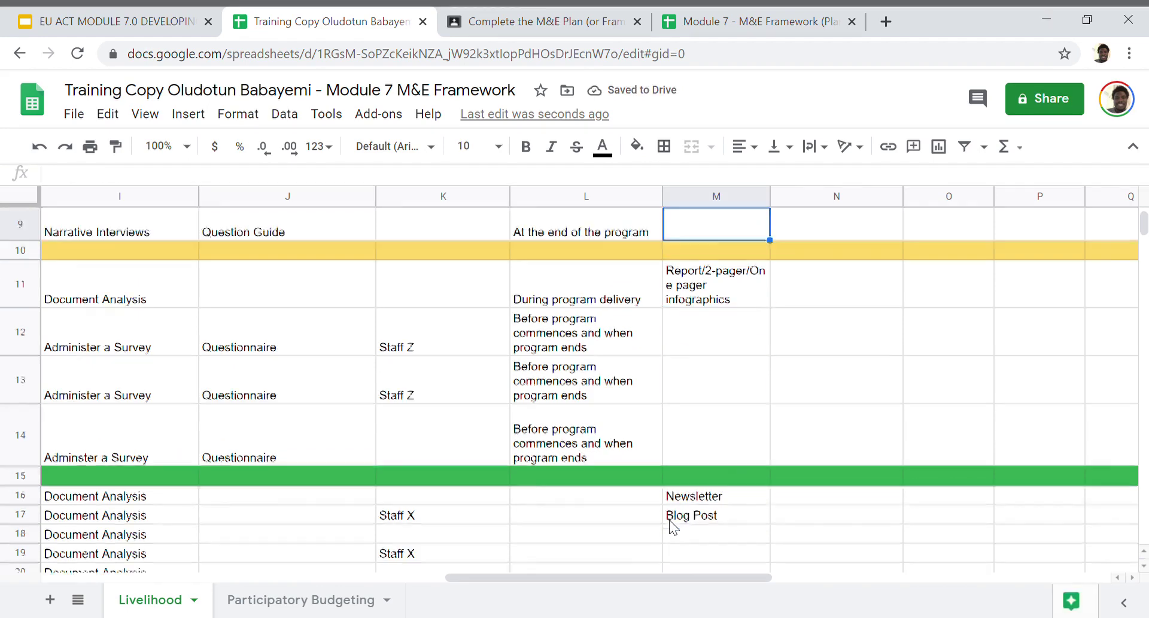
{"action": "key", "text": "Down"}
{"action": "key", "text": "Down"}
{"action": "key", "text": "Down"}
{"action": "key", "text": "Down"}
{"action": "key", "text": "Down"}
{"action": "key", "text": "Down"}
{"action": "key", "text": "Down"}
{"action": "key", "text": "Down"}
{"action": "key", "text": "Down"}
{"action": "key", "text": "Down"}
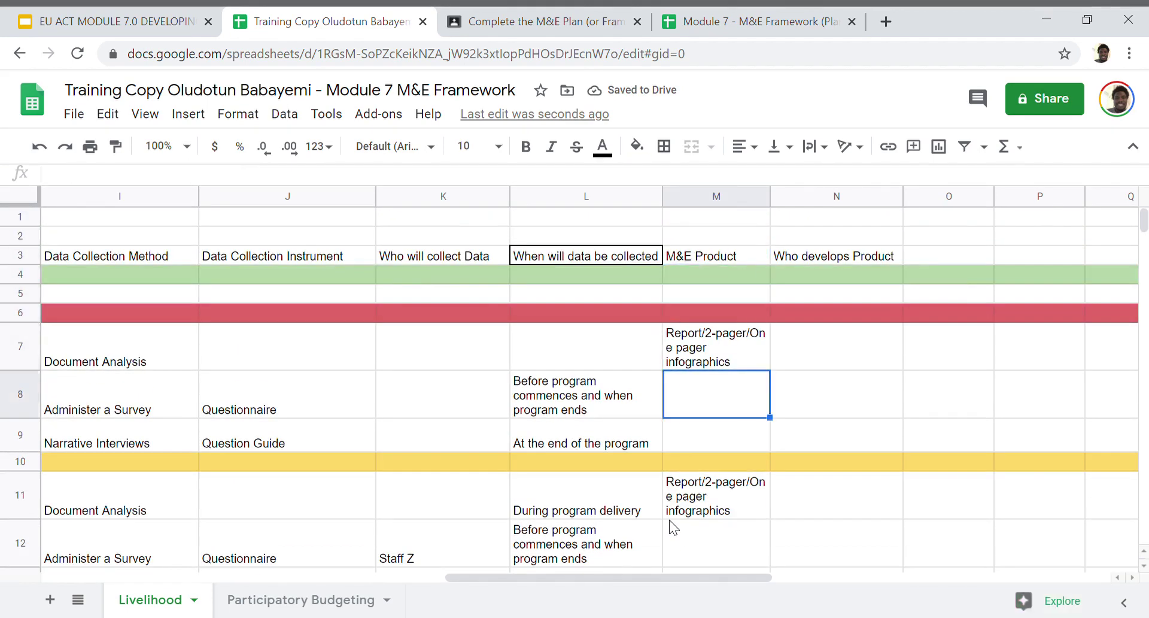
{"action": "key", "text": "Down"}
{"action": "key", "text": "Down"}
{"action": "key", "text": "Down"}
{"action": "key", "text": "Down"}
{"action": "key", "text": "Down"}
{"action": "key", "text": "Down"}
- Enter M&E Officer as who develops the Newsletter product, in cell N16
{"action": "key", "text": "Right"}
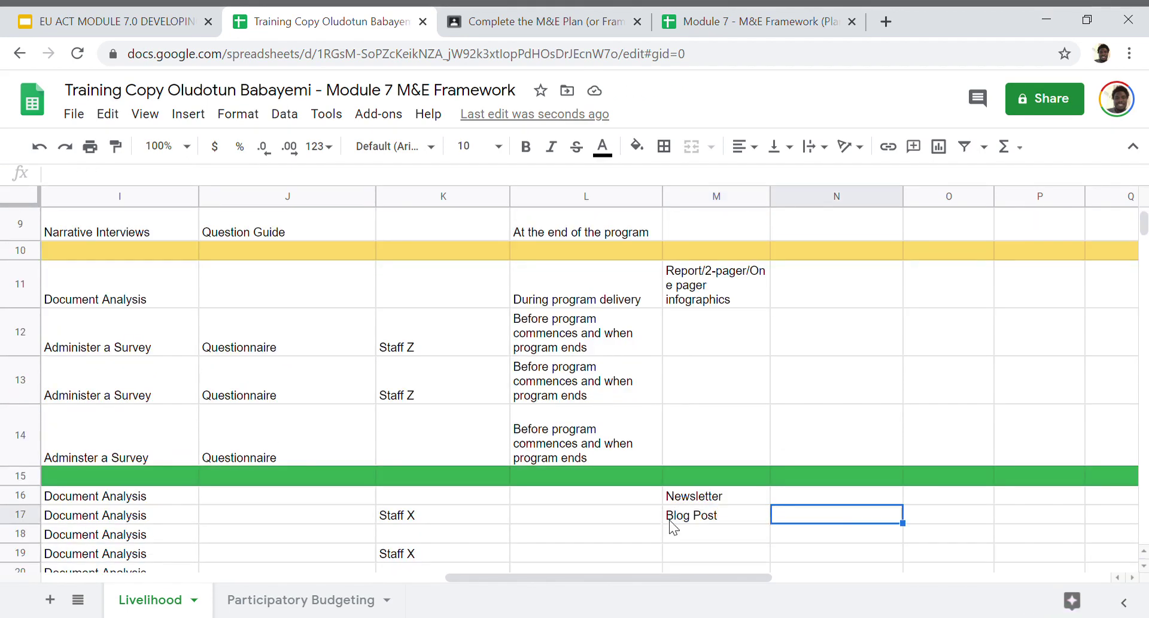
{"action": "key", "text": "Up"}
{"action": "type", "text": "M"}
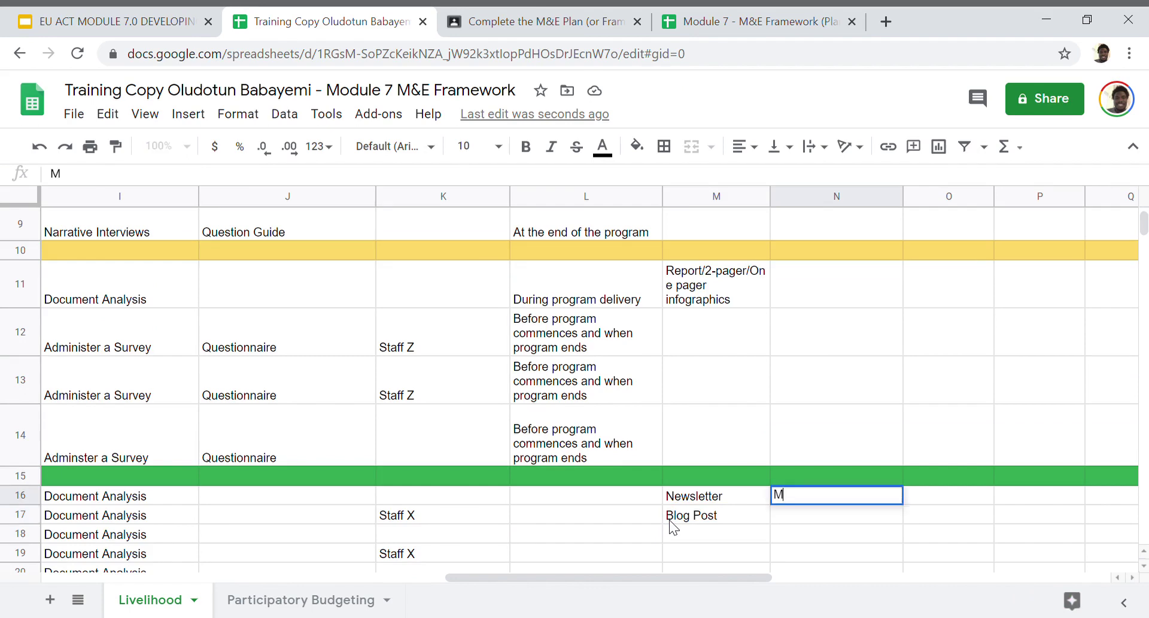
{"action": "type", "text": "&E Officer"}
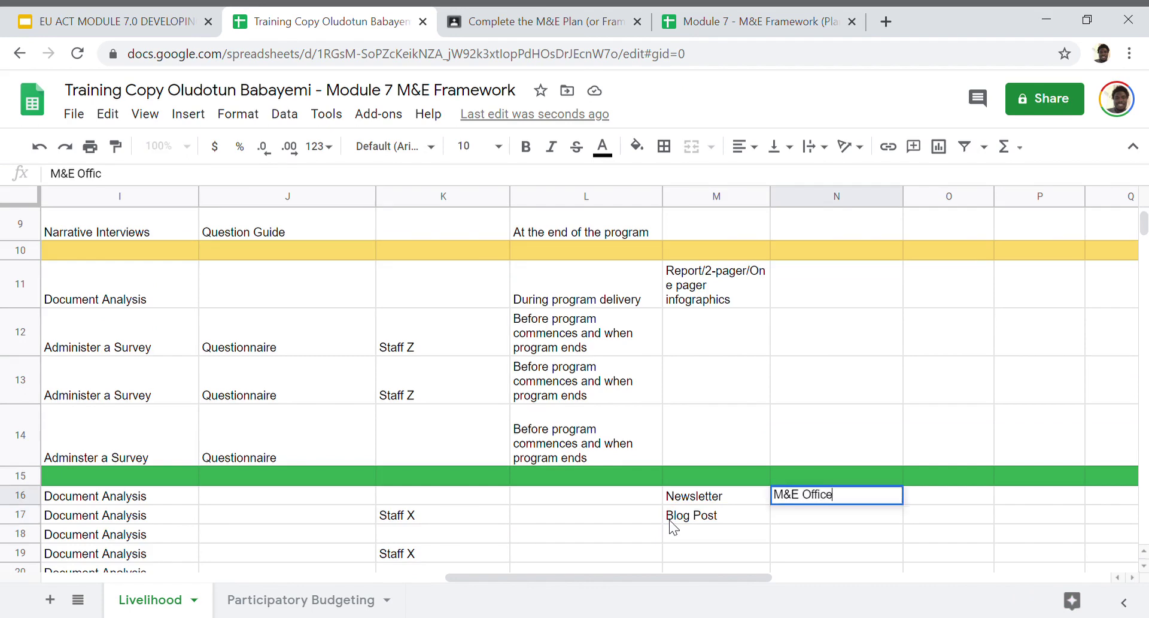
{"action": "key", "text": "Up"}
- Enter "M&E Offcer" as who develops the row 11 report product, in cell N11
{"action": "key", "text": "Up"}
{"action": "key", "text": "Up"}
{"action": "key", "text": "Up"}
{"action": "key", "text": "Up"}
{"action": "key", "text": "Up"}
{"action": "key", "text": "Up"}
{"action": "key", "text": "Up"}
{"action": "key", "text": "Up"}
{"action": "key", "text": "Up"}
{"action": "key", "text": "Up"}
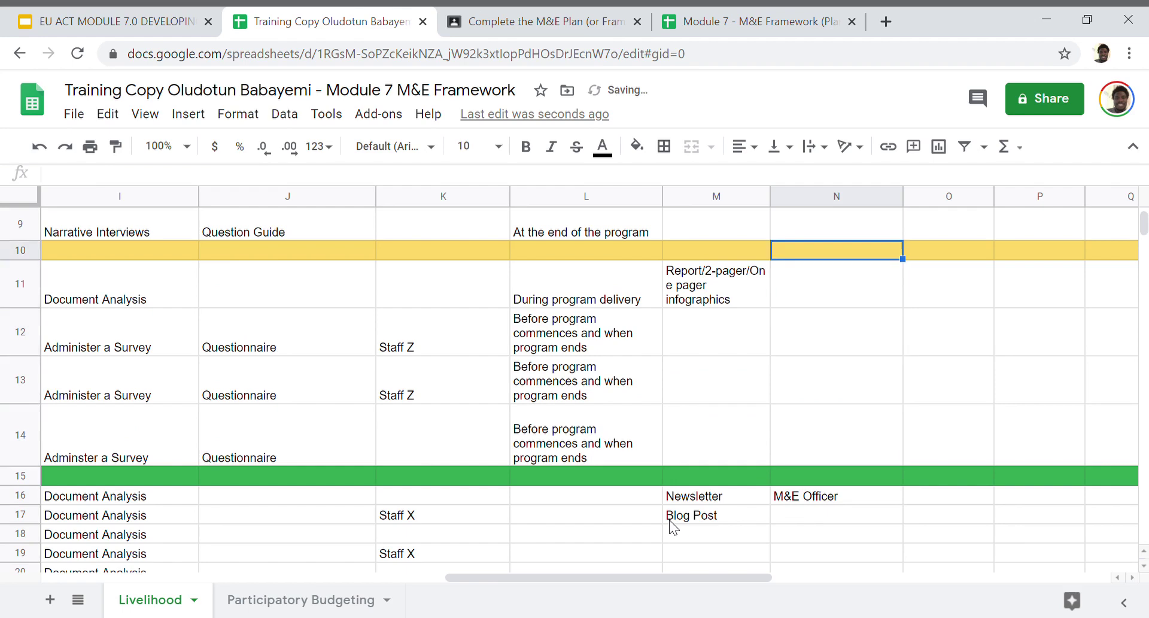
{"action": "key", "text": "Down"}
{"action": "key", "text": "Down"}
{"action": "key", "text": "Down"}
{"action": "key", "text": "Down"}
{"action": "key", "text": "Down"}
{"action": "key", "text": "Down"}
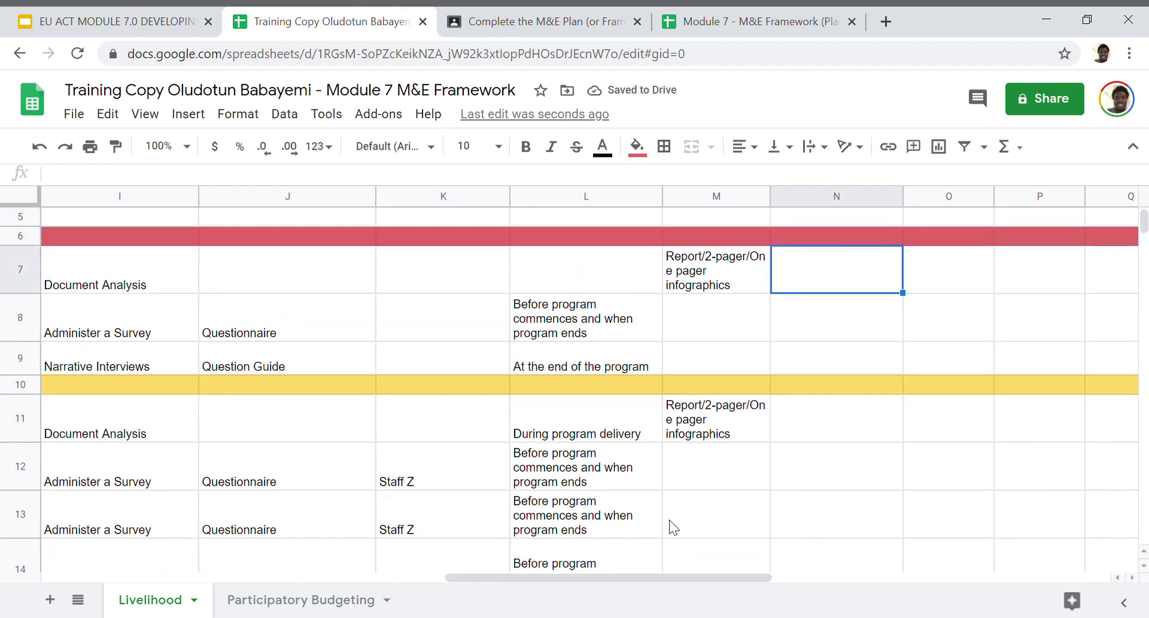
{"action": "type", "text": "M"}
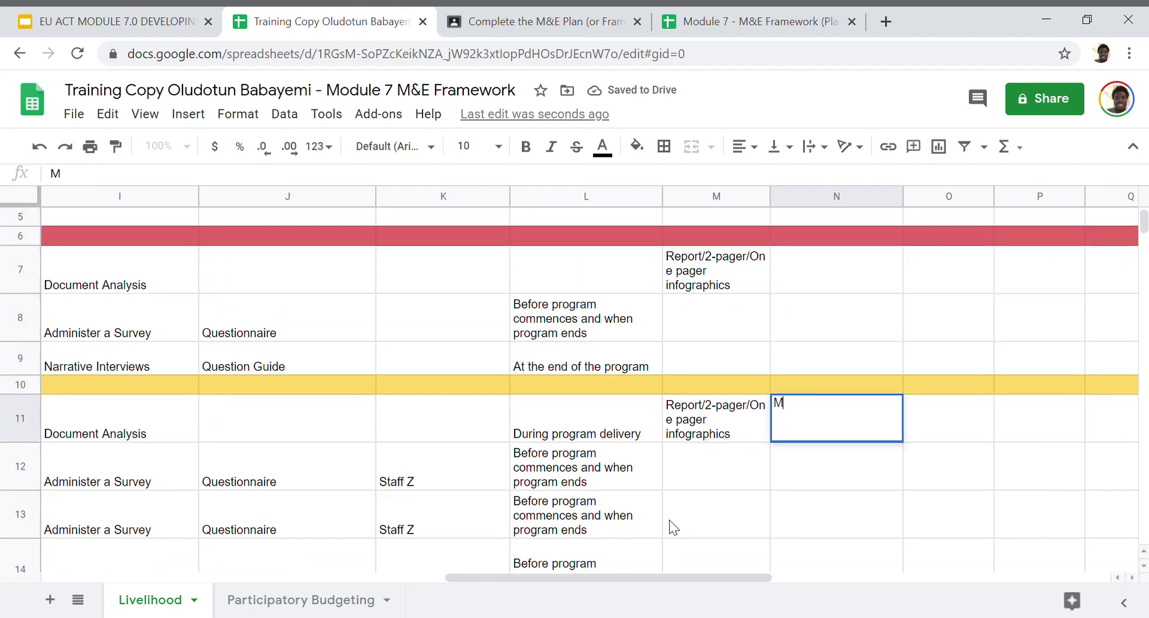
{"action": "type", "text": "&E Offci"}
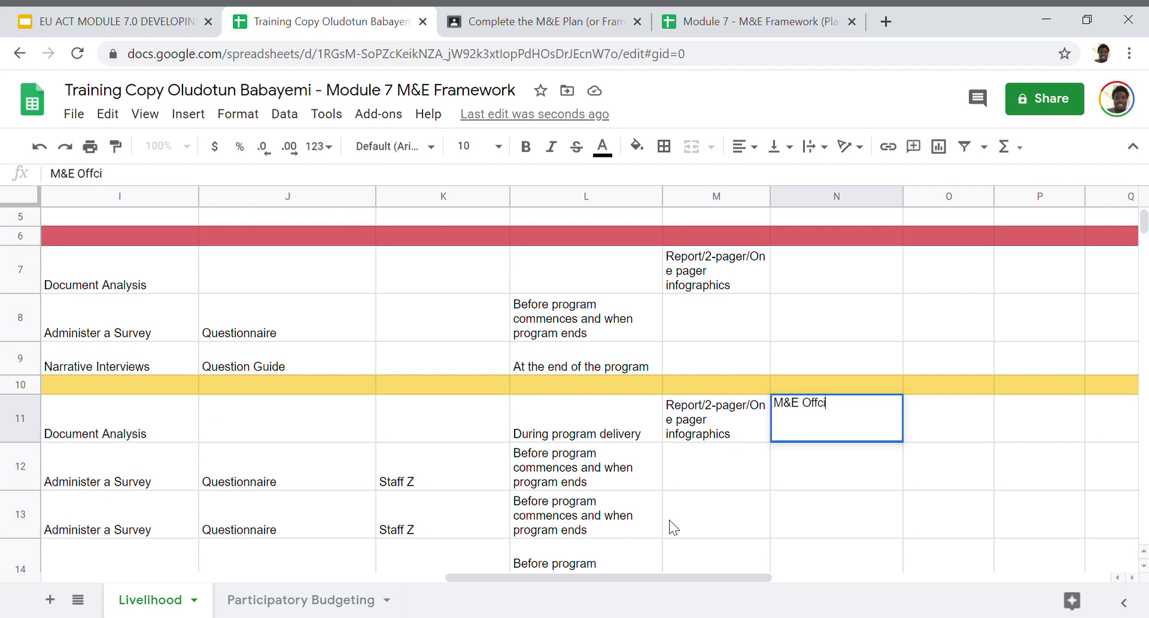
{"action": "type", "text": "er##"}
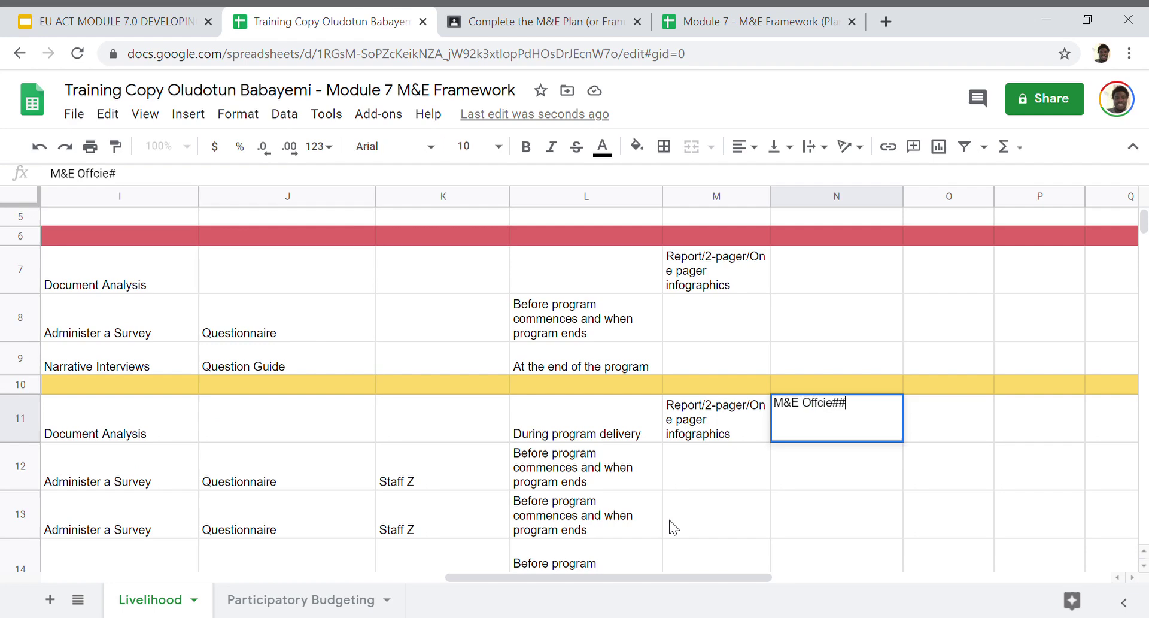
{"action": "key", "text": "BackSpace"}
{"action": "key", "text": "BackSpace"}
{"action": "key", "text": "BackSpace"}
{"action": "key", "text": "BackSpace"}
{"action": "type", "text": "er"}
{"action": "key", "text": "Up"}
- Enter M&E Officer as who develops the row 7 report product, in cell N7
{"action": "key", "text": "Up"}
{"action": "key", "text": "Up"}
{"action": "key", "text": "Up"}
{"action": "key", "text": "Up"}
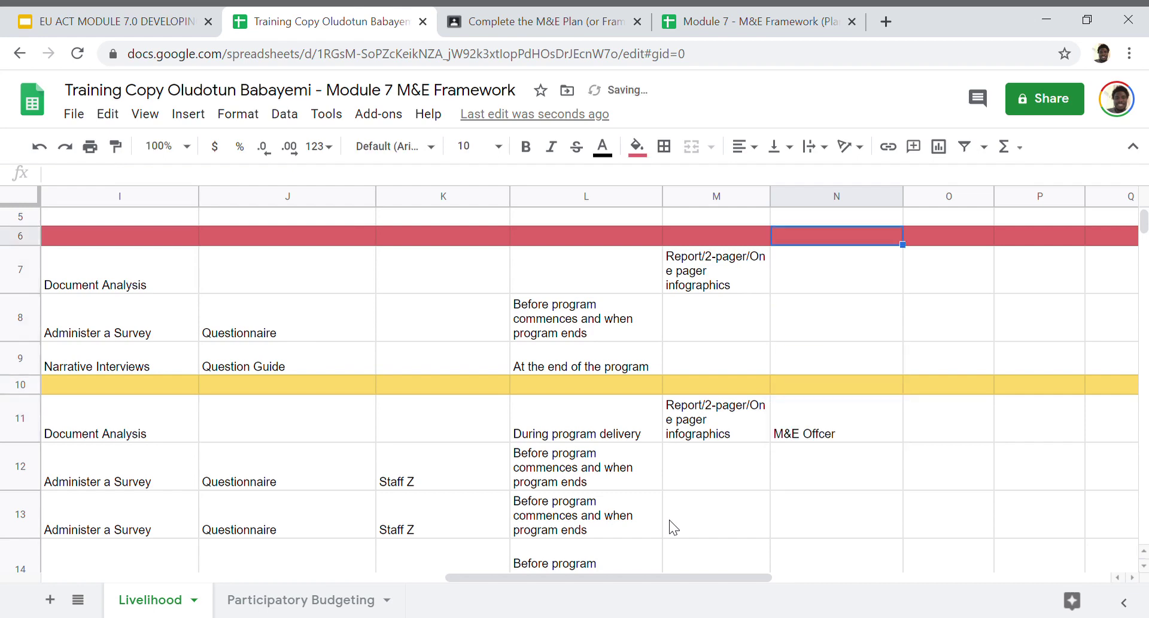
{"action": "key", "text": "Down"}
{"action": "type", "text": "M&E "}
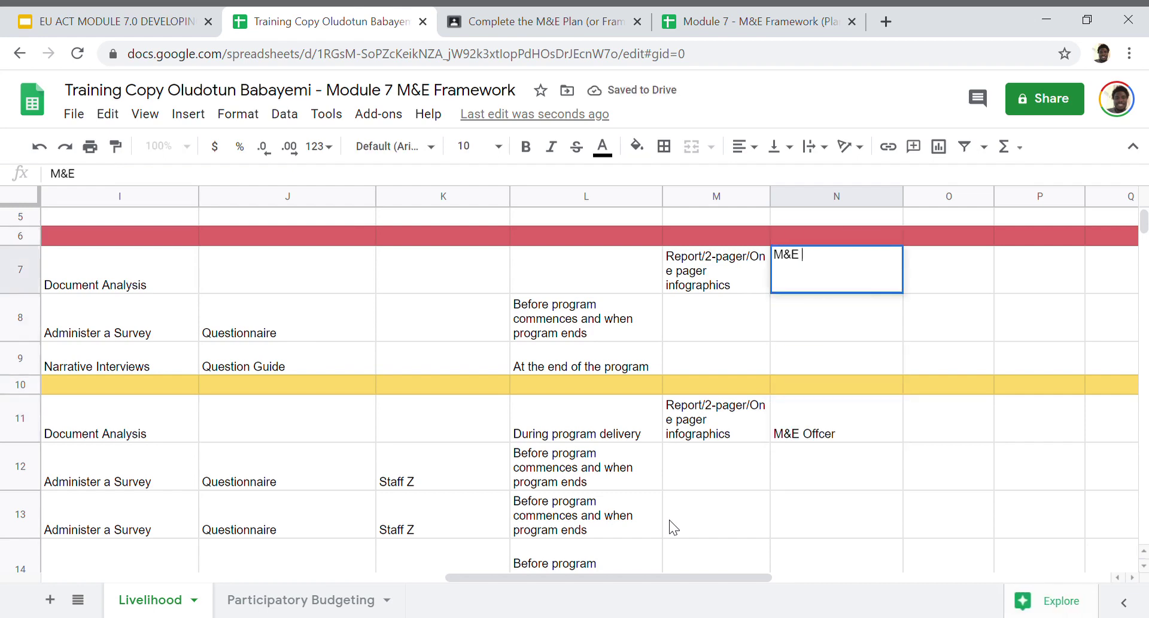
{"action": "type", "text": "Officer"}
{"action": "key", "text": "Return"}
{"action": "key", "text": "Down"}
{"action": "key", "text": "Up"}
{"action": "key", "text": "Up"}
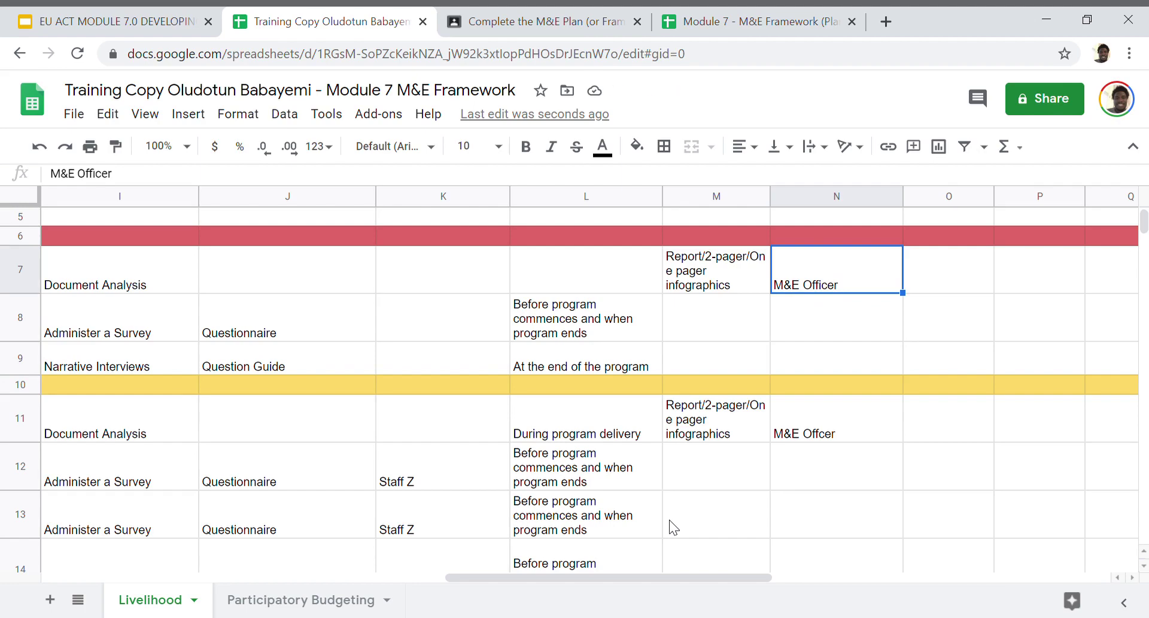
- Look back across row 7 as far as column B, finishing at the Baseline header in F3
{"action": "key", "text": "Left"}
{"action": "key", "text": "Left"}
{"action": "key", "text": "Left"}
{"action": "key", "text": "Left"}
{"action": "key", "text": "Left"}
{"action": "key", "text": "Left"}
{"action": "key", "text": "Left"}
{"action": "key", "text": "Left"}
{"action": "key", "text": "Left"}
{"action": "key", "text": "Left"}
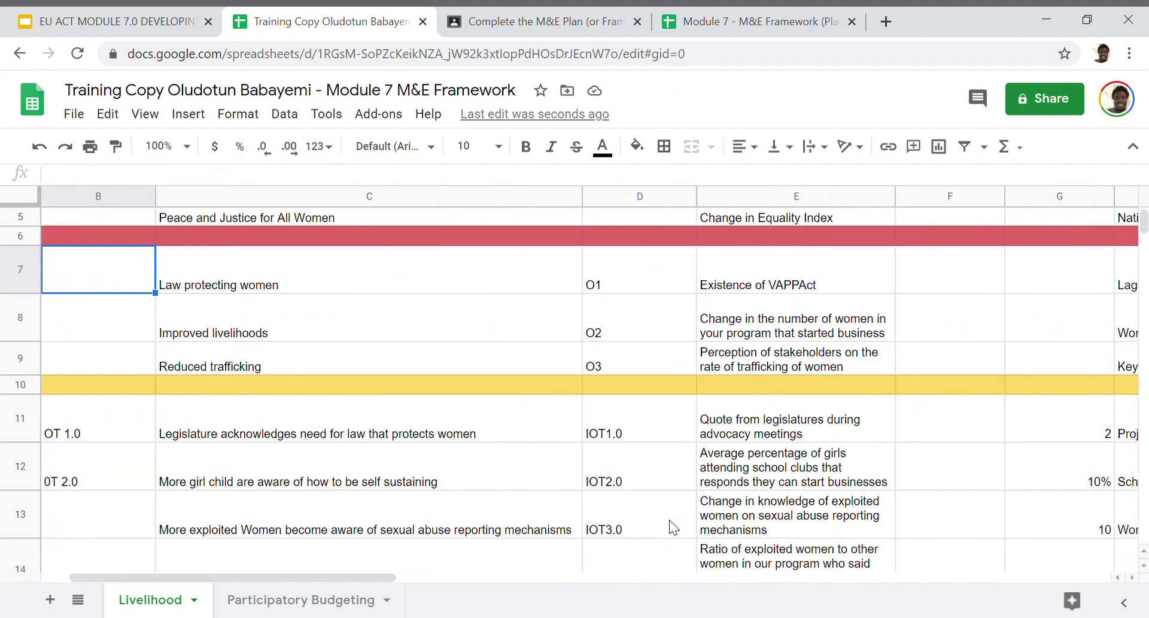
{"action": "key", "text": "Right"}
{"action": "key", "text": "Right"}
{"action": "key", "text": "Right"}
{"action": "key", "text": "Right"}
{"action": "key", "text": "Right"}
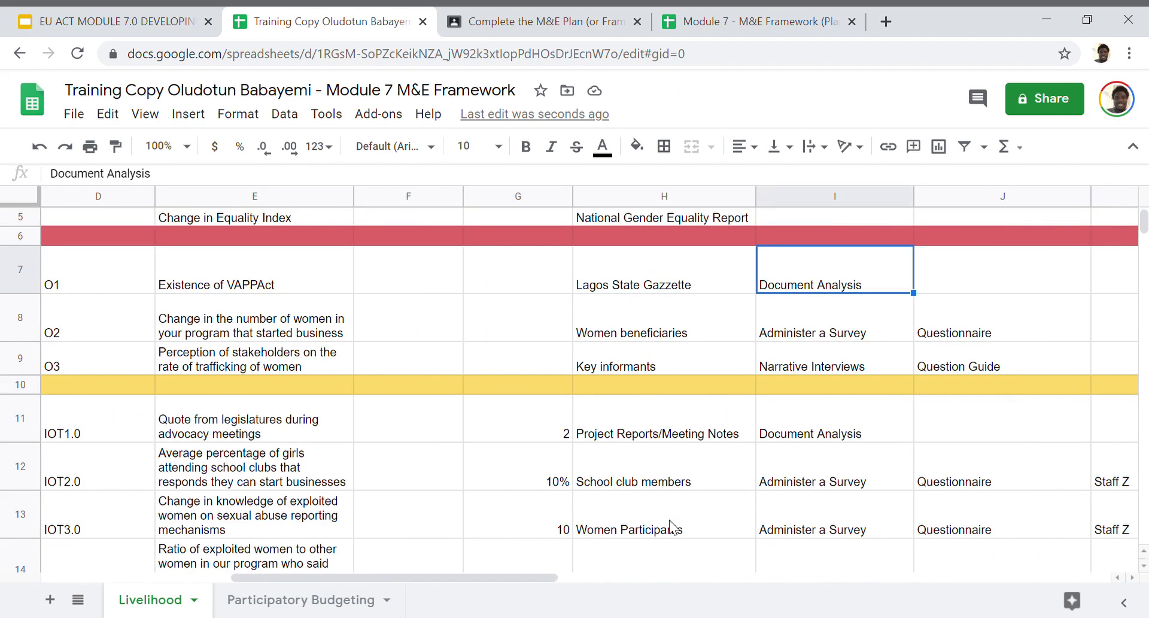
{"action": "key", "text": "Left"}
{"action": "key", "text": "Left"}
{"action": "key", "text": "Left"}
{"action": "key", "text": "Up"}
{"action": "key", "text": "Up"}
{"action": "key", "text": "Up"}
{"action": "key", "text": "Up"}
{"action": "key", "text": "Up"}
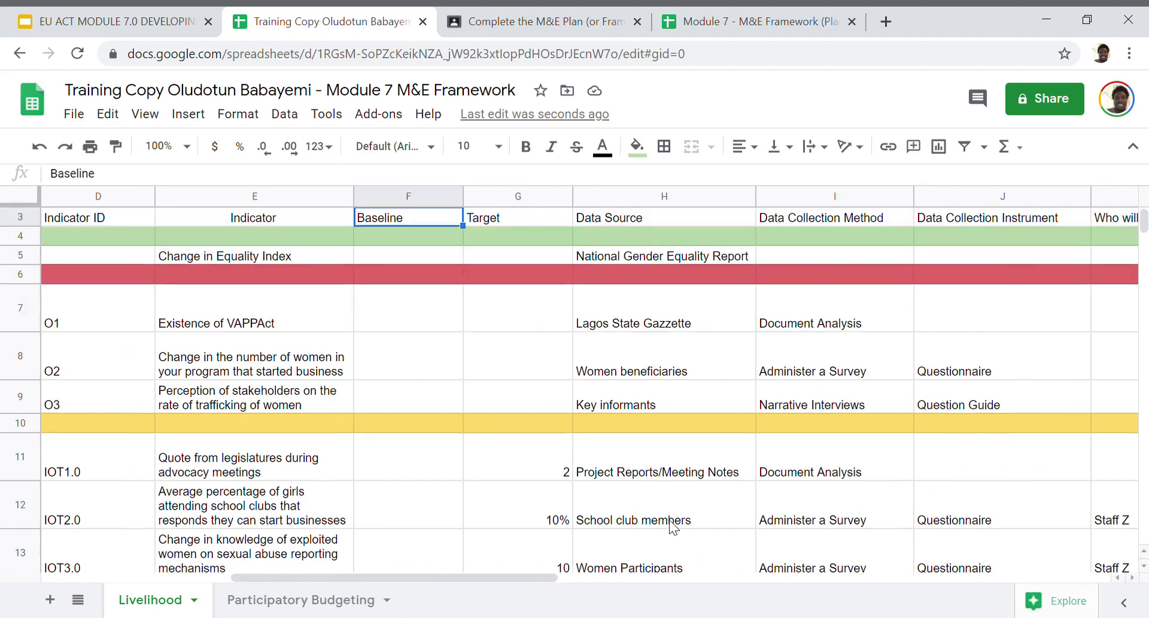
- Look down the Baseline column through the outcome, output and activity rows to below the Assumption(s) band
{"action": "key", "text": "Down"}
{"action": "key", "text": "Down"}
{"action": "key", "text": "Down"}
{"action": "key", "text": "Down"}
{"action": "key", "text": "Down"}
{"action": "key", "text": "Down"}
{"action": "key", "text": "Down"}
{"action": "key", "text": "Down"}
{"action": "key", "text": "Down"}
{"action": "key", "text": "Down"}
{"action": "key", "text": "Down"}
{"action": "key", "text": "Down"}
{"action": "key", "text": "Down"}
{"action": "key", "text": "Down"}
{"action": "key", "text": "Down"}
{"action": "key", "text": "Down"}
{"action": "key", "text": "Down"}
{"action": "key", "text": "Down"}
{"action": "key", "text": "Down"}
{"action": "key", "text": "Down"}
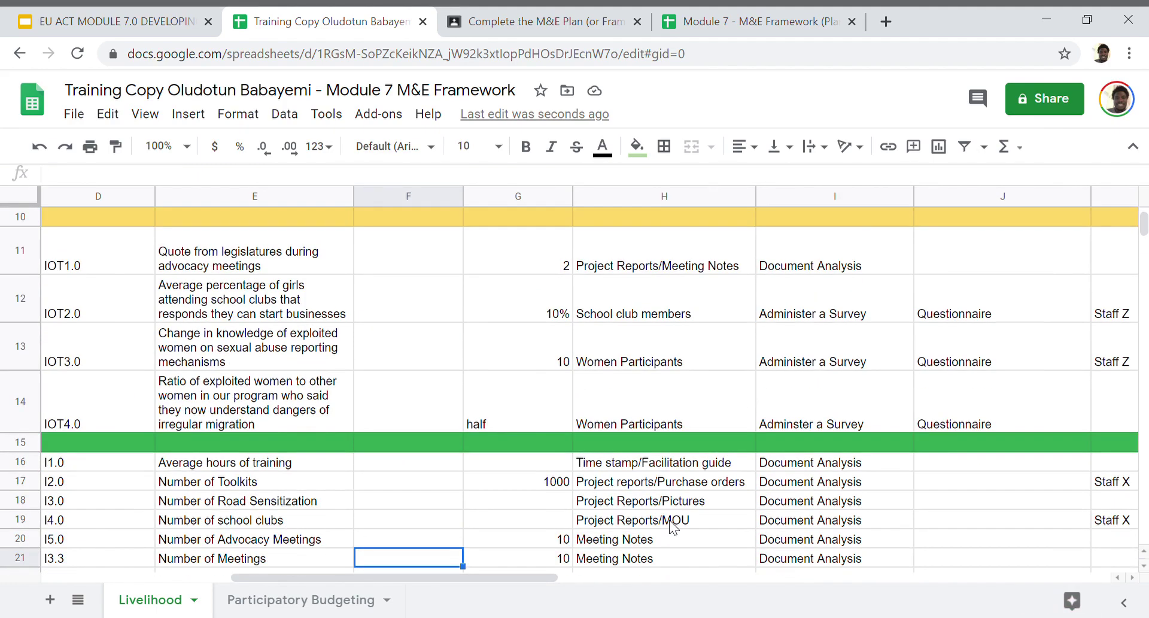
{"action": "key", "text": "Down"}
{"action": "key", "text": "Down"}
{"action": "key", "text": "Down"}
{"action": "key", "text": "Down"}
{"action": "key", "text": "Down"}
- Examine the Assumption(s) entries and the rows below them in column A, finishing at the Risk label in A28
{"action": "key", "text": "Left"}
{"action": "key", "text": "Left"}
{"action": "key", "text": "Left"}
{"action": "key", "text": "Left"}
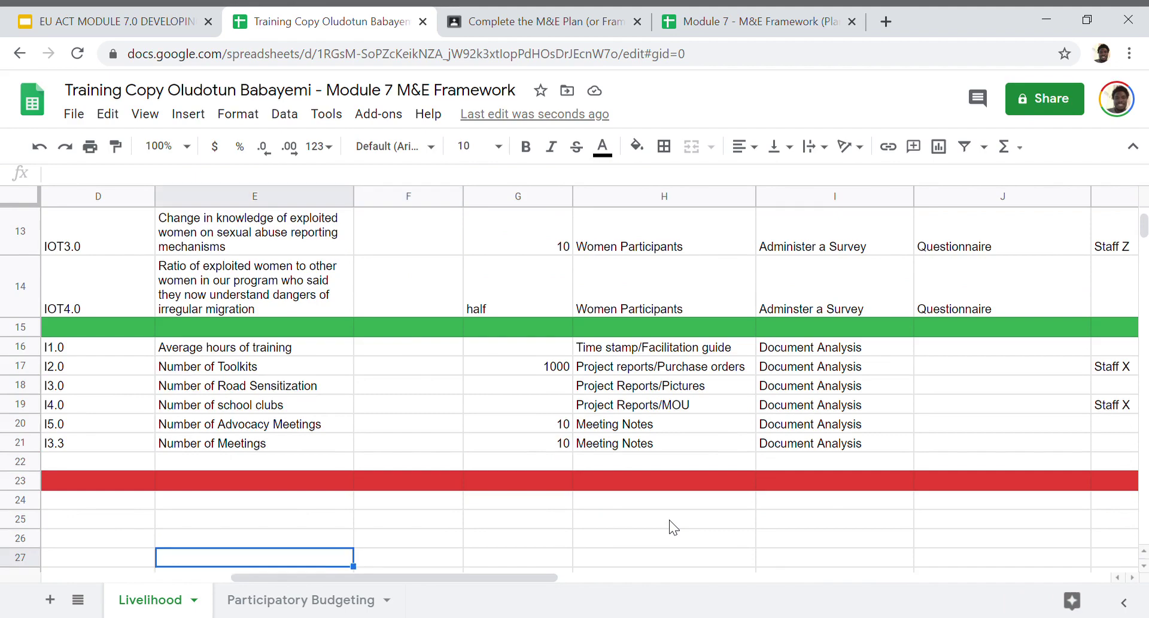
{"action": "key", "text": "Left"}
{"action": "key", "text": "Up"}
{"action": "key", "text": "Up"}
{"action": "key", "text": "Up"}
{"action": "key", "text": "Up"}
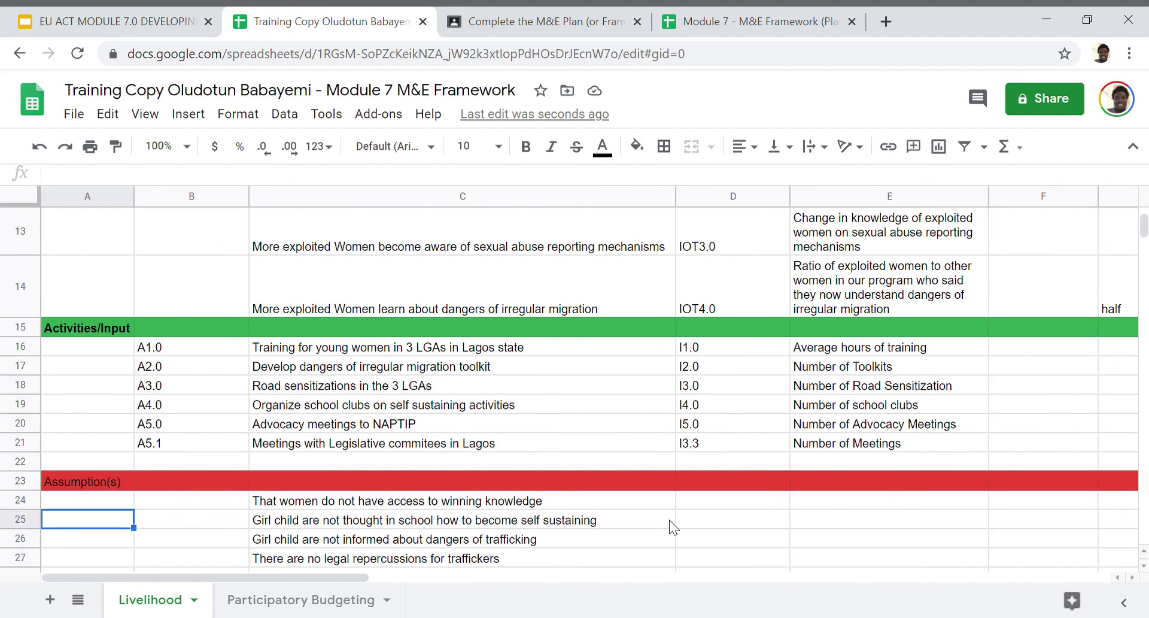
{"action": "key", "text": "Down"}
{"action": "key", "text": "Down"}
{"action": "key", "text": "Down"}
{"action": "key", "text": "Down"}
{"action": "key", "text": "Down"}
{"action": "key", "text": "Down"}
{"action": "key", "text": "Down"}
{"action": "key", "text": "Down"}
{"action": "key", "text": "Down"}
{"action": "key", "text": "Up"}
{"action": "key", "text": "Up"}
{"action": "key", "text": "Up"}
{"action": "key", "text": "Up"}
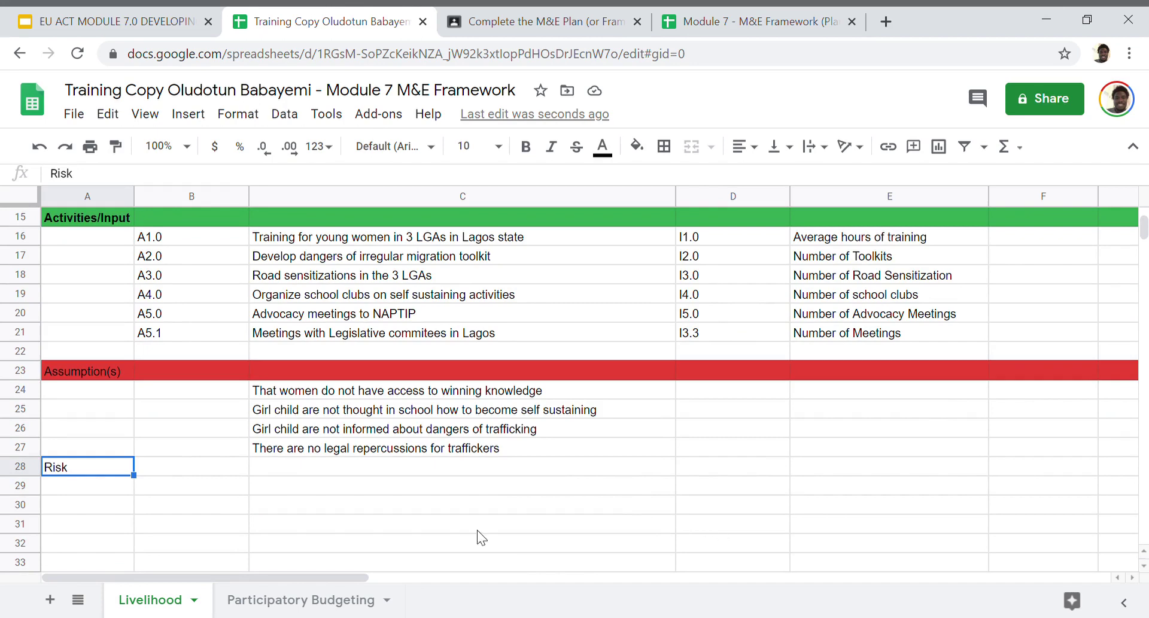
- Insert one row above the Risk row, directly below the last assumption
{"action": "left_click", "coordinate": [21, 467]}
{"action": "right_click", "coordinate": [21, 467]}
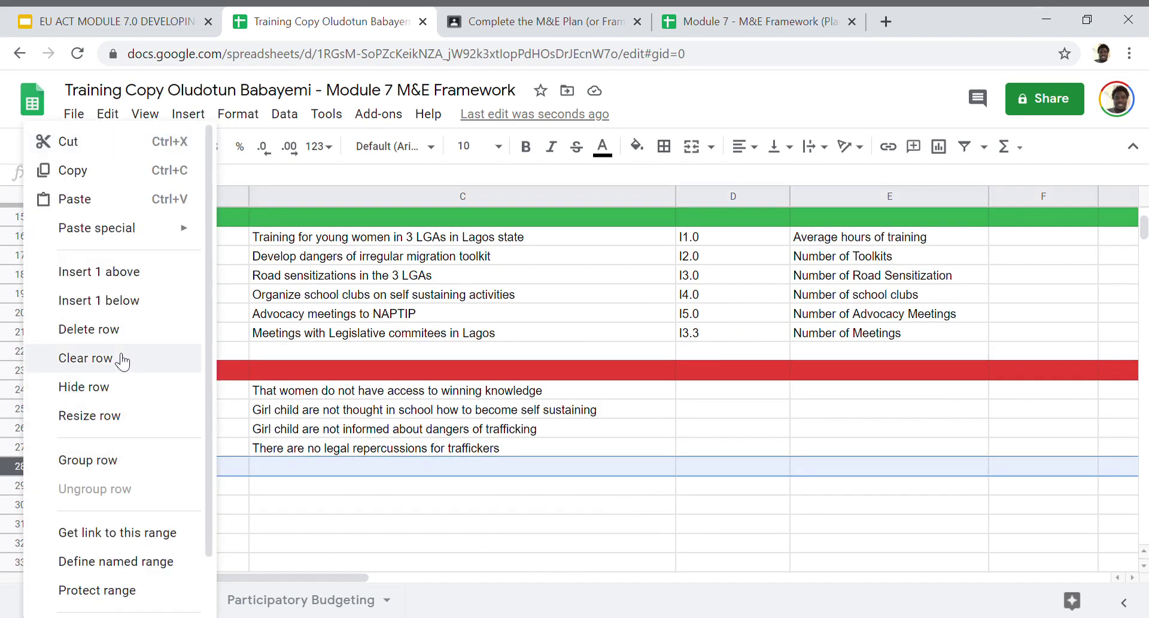
{"action": "left_click", "coordinate": [154, 284]}
- Enter the assumption "Staff are knowledgeble aboout Women rights" in C28, below the entry about legal repercussions for traffickers
{"action": "left_click", "coordinate": [337, 465]}
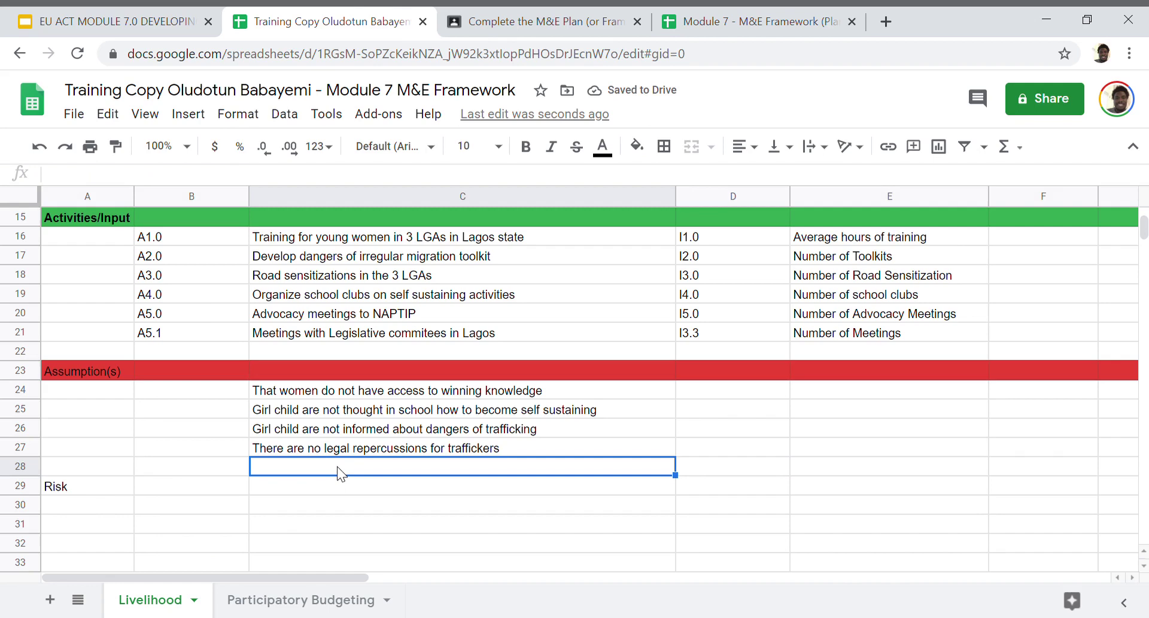
{"action": "type", "text": "Staff are kn"}
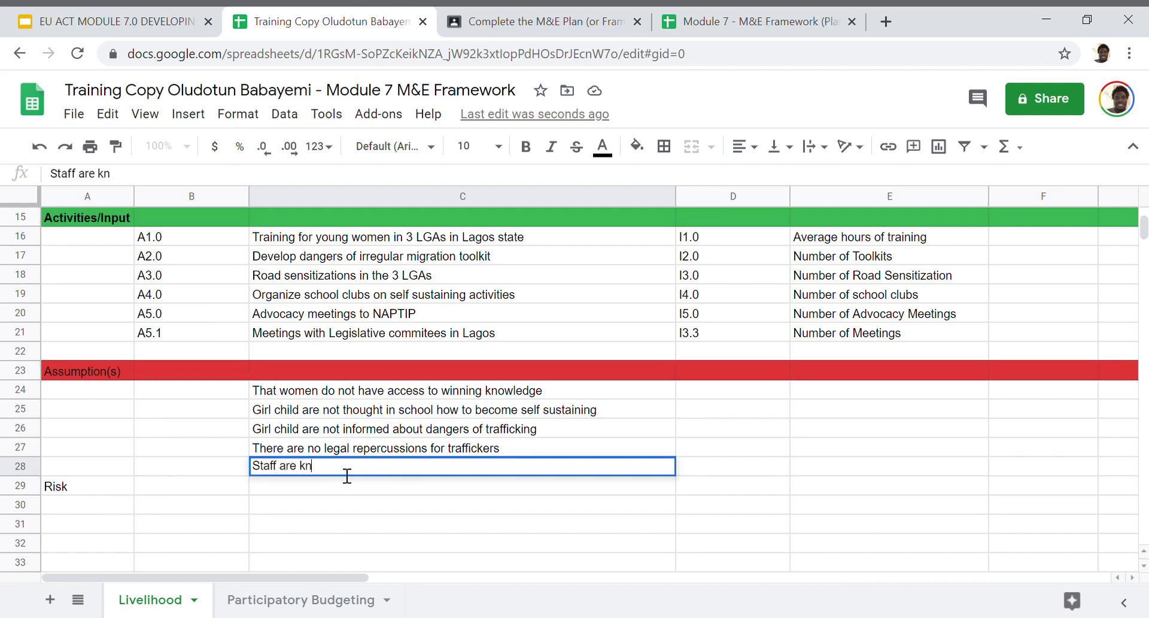
{"action": "type", "text": "owledgae"}
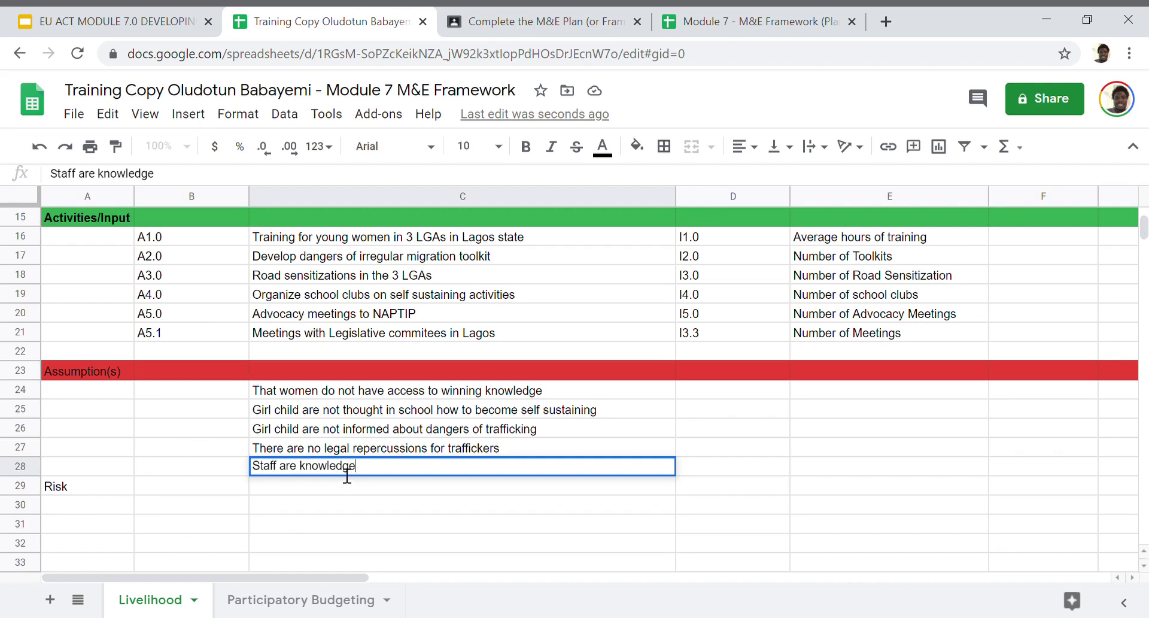
{"action": "type", "text": "ble aboout "}
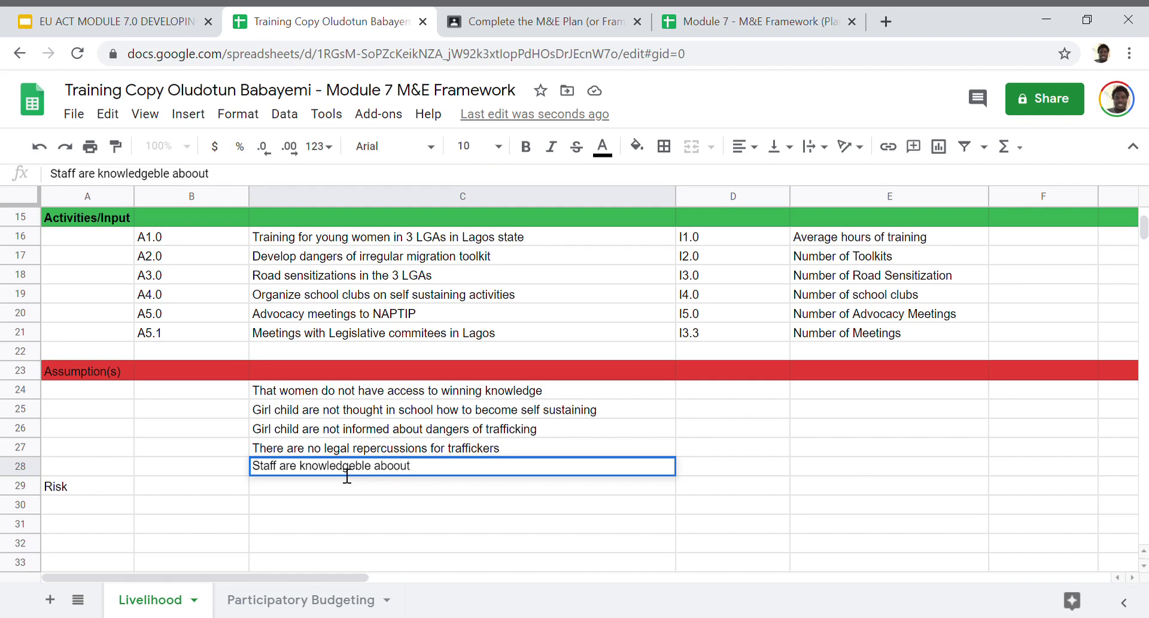
{"action": "type", "text": "Wo"}
{"action": "key", "text": "BackSpace"}
{"action": "key", "text": "BackSpace"}
{"action": "key", "text": "BackSpace"}
{"action": "key", "text": "BackSpace"}
{"action": "key", "text": "BackSpace"}
{"action": "key", "text": "BackSpace"}
{"action": "type", "text": "out Women rights"}
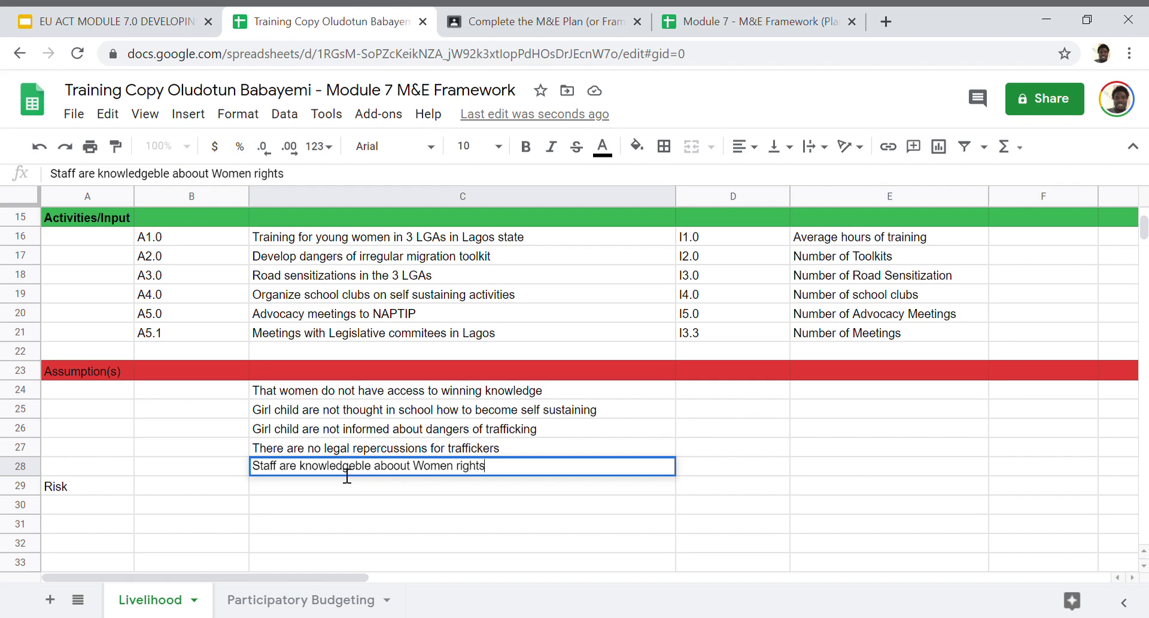
{"action": "key", "text": "Return"}
{"action": "left_click", "coordinate": [426, 473]}
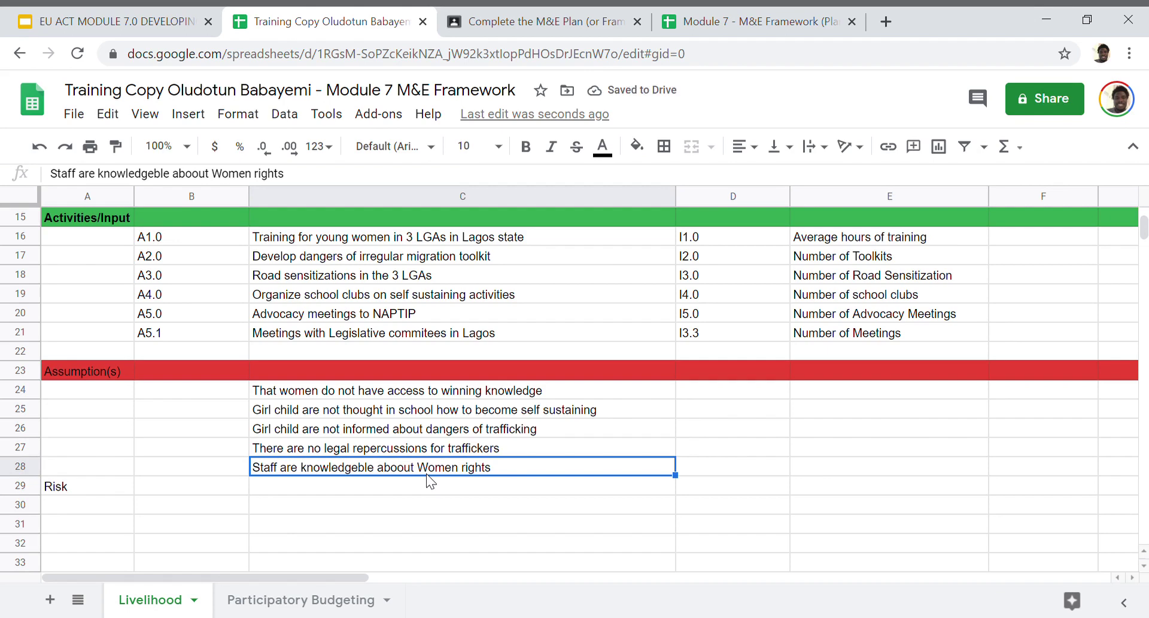
- Look back up the Description of Result column from the assumptions to the output rows, finishing at the road sensitizations activity in C18
{"action": "key", "text": "Up"}
{"action": "key", "text": "Up"}
{"action": "key", "text": "Up"}
{"action": "key", "text": "Up"}
{"action": "key", "text": "Up"}
{"action": "key", "text": "Up"}
{"action": "key", "text": "Up"}
{"action": "key", "text": "Up"}
{"action": "key", "text": "Up"}
{"action": "key", "text": "Up"}
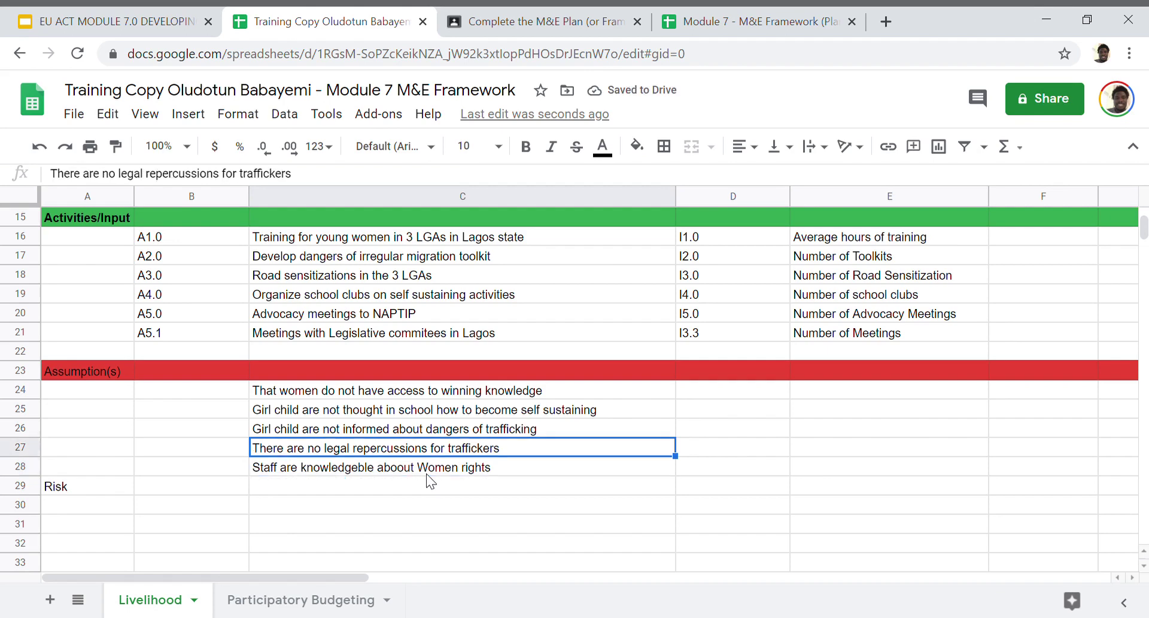
{"action": "key", "text": "Up"}
{"action": "key", "text": "Up"}
{"action": "key", "text": "Up"}
{"action": "key", "text": "Up"}
{"action": "key", "text": "Up"}
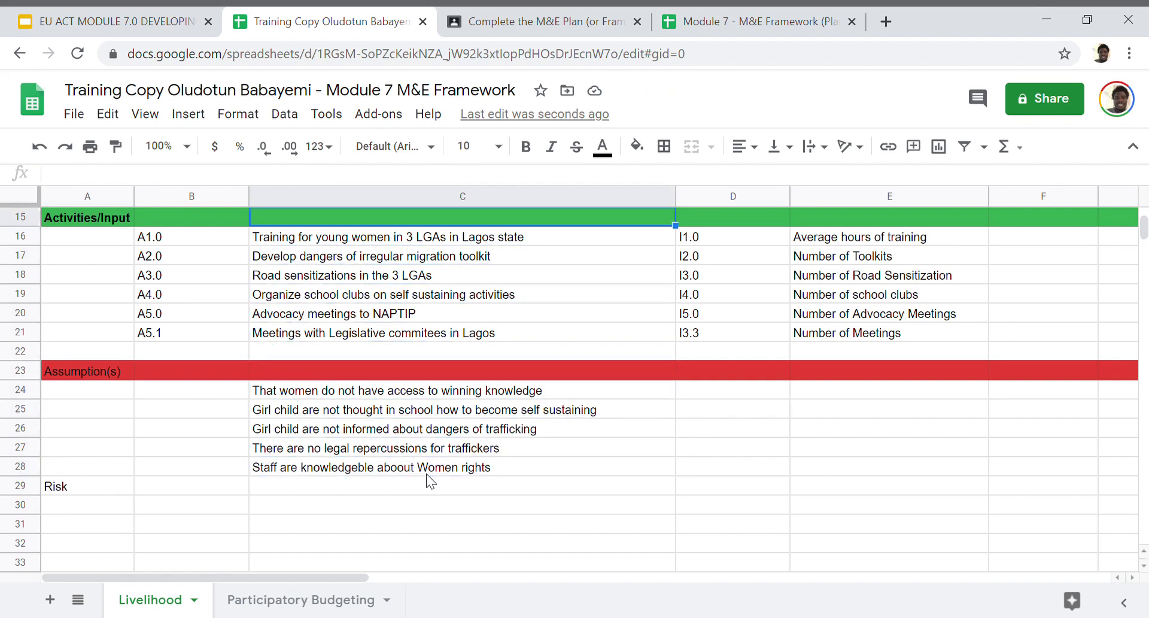
{"action": "left_click", "coordinate": [426, 473]}
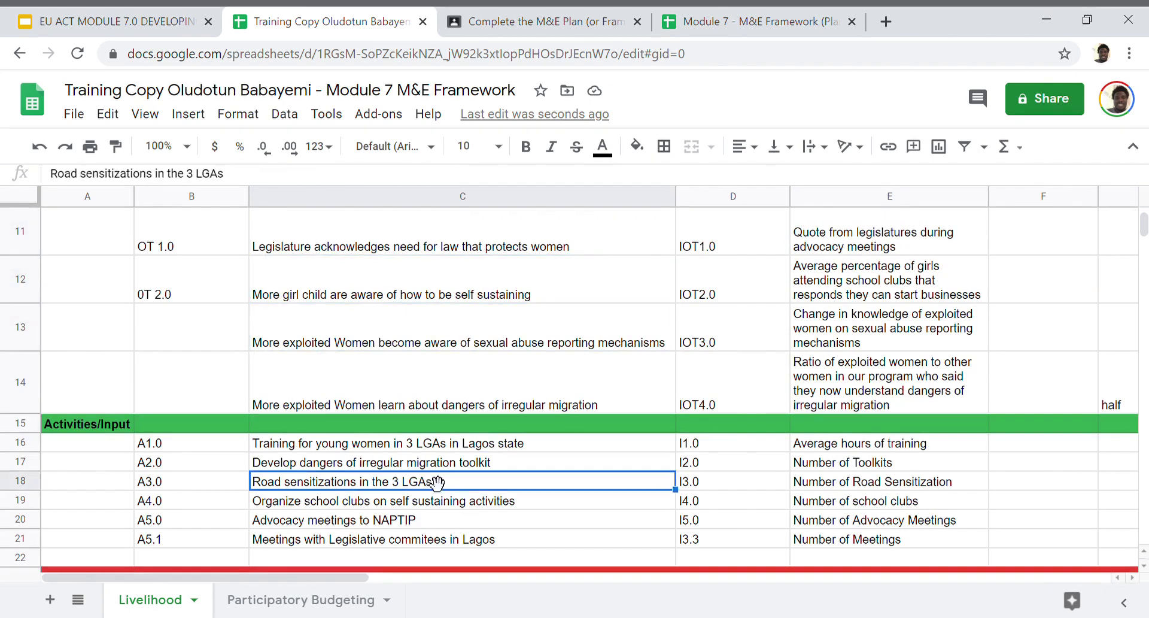
- Look down column C from the activities to below the assumptions, finishing at the assumption about dangers of trafficking in C26
{"action": "key", "text": "Down"}
{"action": "key", "text": "Down"}
{"action": "key", "text": "Down"}
{"action": "key", "text": "Down"}
{"action": "key", "text": "Down"}
{"action": "key", "text": "Down"}
{"action": "key", "text": "Down"}
{"action": "key", "text": "Down"}
{"action": "key", "text": "Down"}
{"action": "key", "text": "Down"}
{"action": "key", "text": "Down"}
{"action": "key", "text": "Down"}
{"action": "key", "text": "Up"}
{"action": "key", "text": "Up"}
{"action": "key", "text": "Up"}
{"action": "key", "text": "Up"}
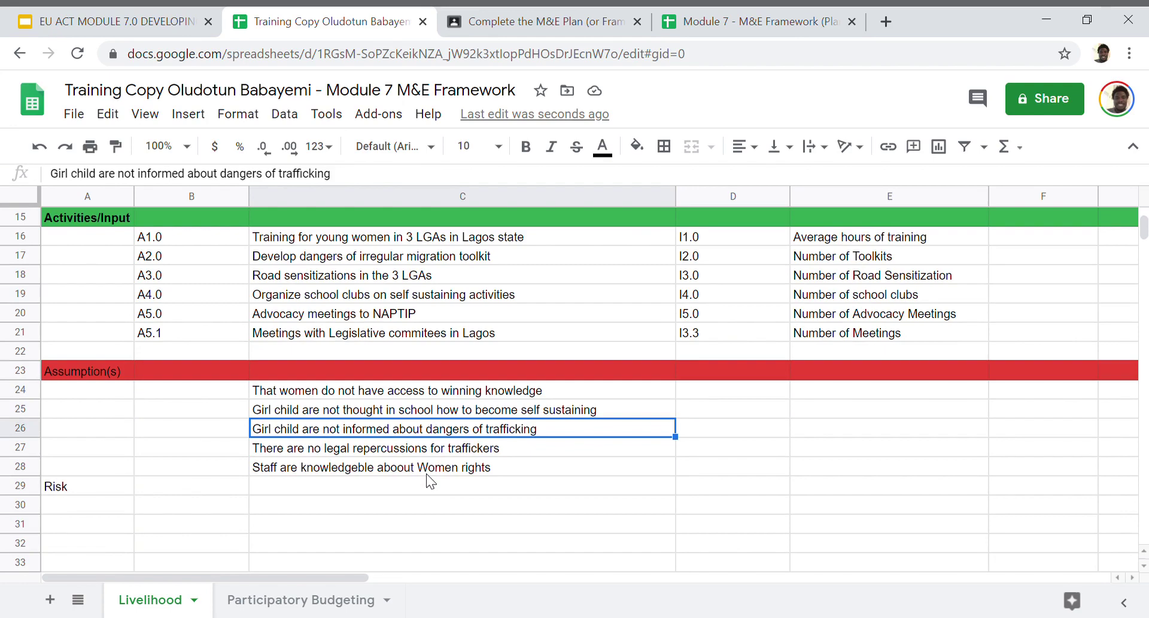
- Look up column C through the activity, output, outcome and impact rows, finishing at C1 in the Project/Program Name row
{"action": "left_click", "coordinate": [628, 286]}
{"action": "key", "text": "Up"}
{"action": "key", "text": "Up"}
{"action": "key", "text": "Up"}
{"action": "key", "text": "Up"}
{"action": "key", "text": "Up"}
{"action": "key", "text": "Up"}
{"action": "key", "text": "Up"}
{"action": "key", "text": "Up"}
{"action": "key", "text": "Up"}
{"action": "key", "text": "Up"}
{"action": "key", "text": "Up"}
{"action": "key", "text": "Up"}
{"action": "key", "text": "Up"}
{"action": "key", "text": "Up"}
{"action": "key", "text": "Up"}
{"action": "key", "text": "Up"}
{"action": "key", "text": "Up"}
{"action": "key", "text": "Up"}
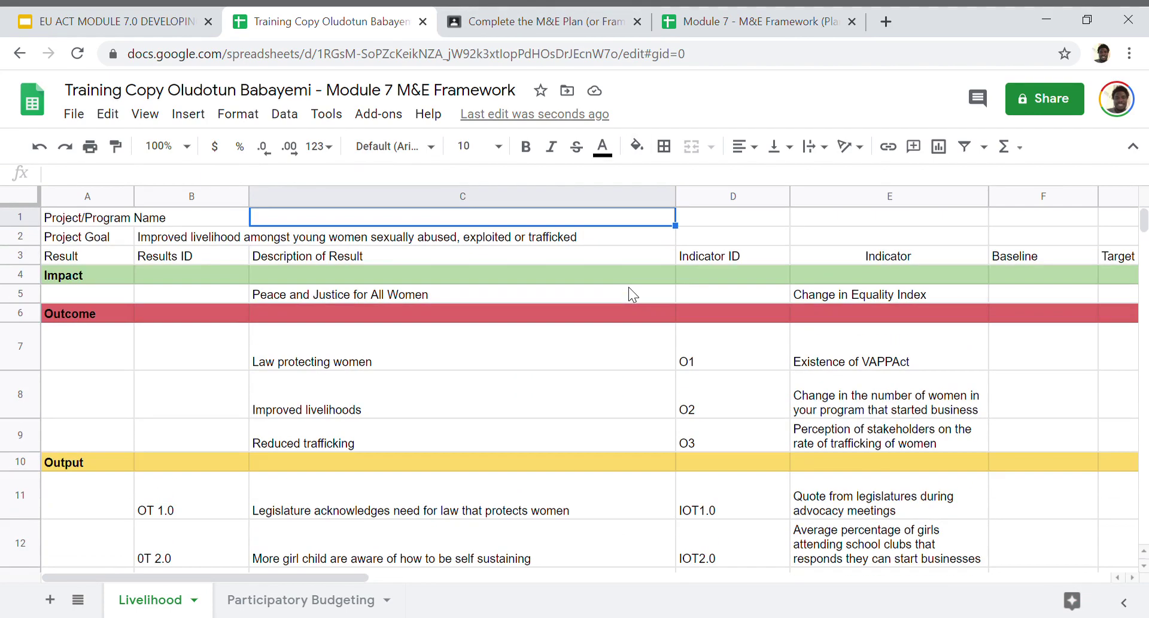
- Insert one row below the Project Goal row and label its column A cell "Project Objectives"
{"action": "left_click", "coordinate": [28, 235]}
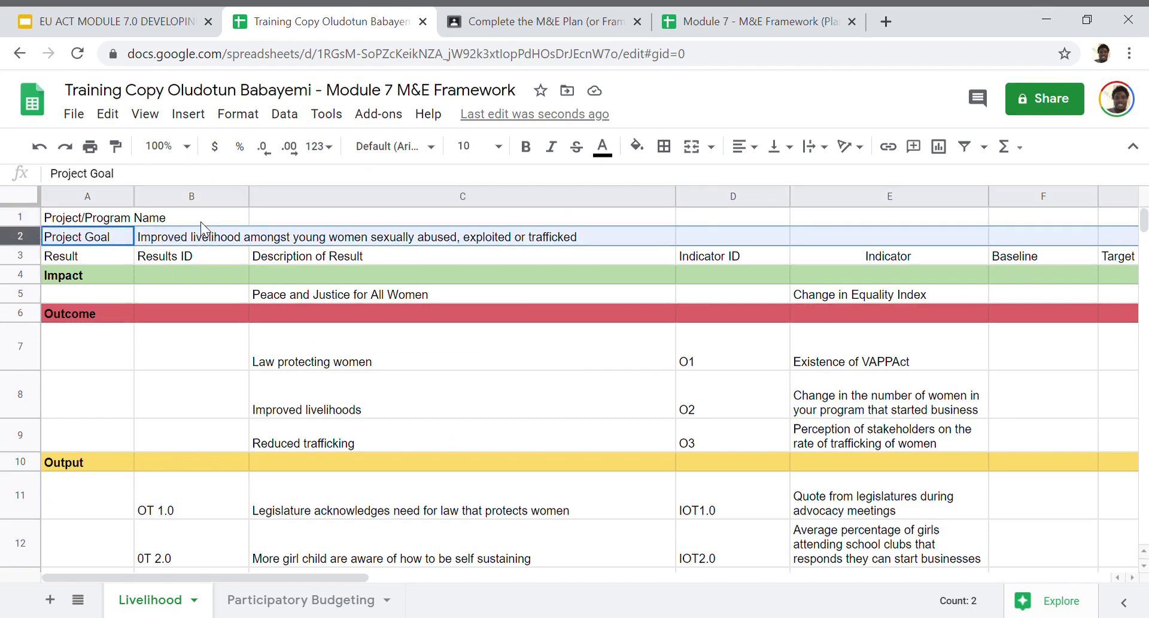
{"action": "right_click", "coordinate": [28, 242]}
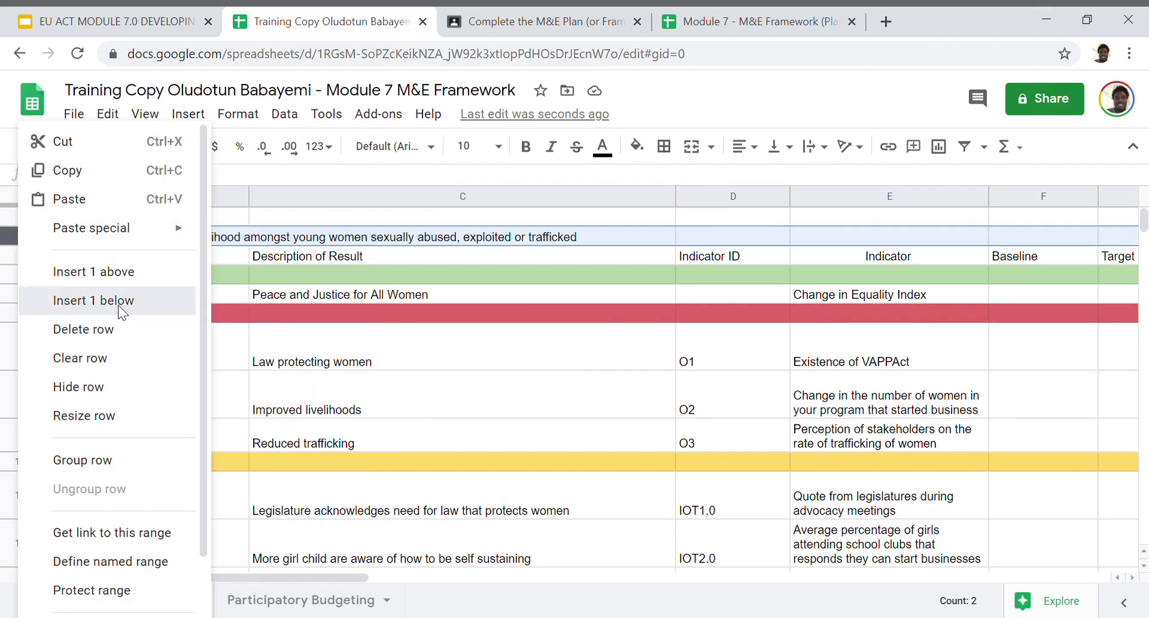
{"action": "left_click", "coordinate": [123, 307]}
{"action": "left_click", "coordinate": [114, 256]}
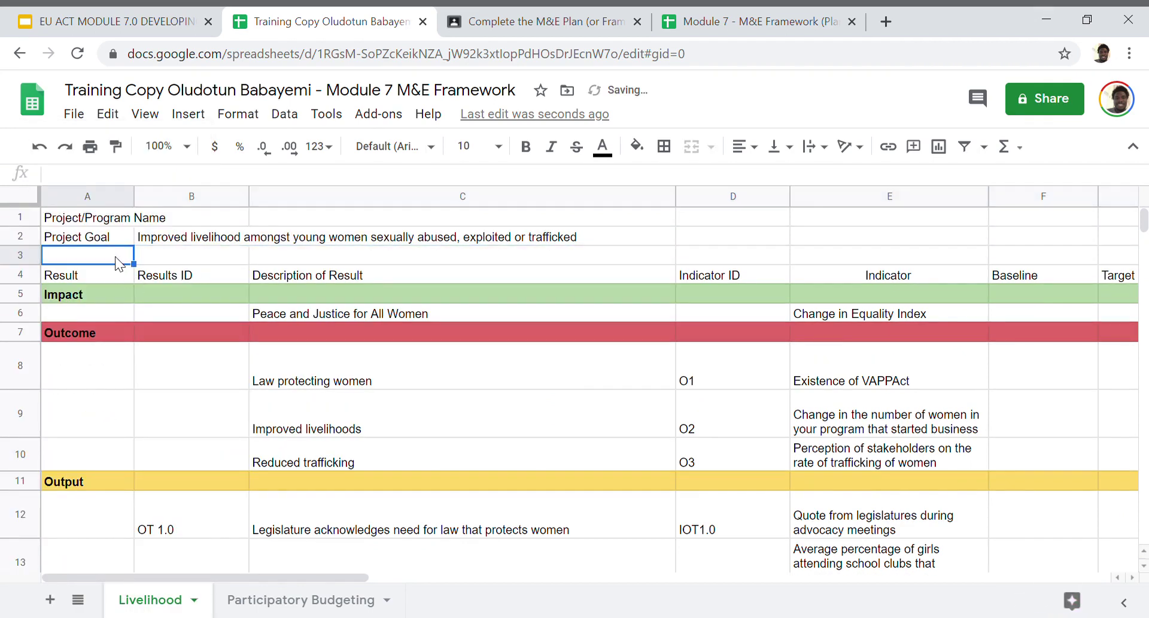
{"action": "type", "text": "Project"}
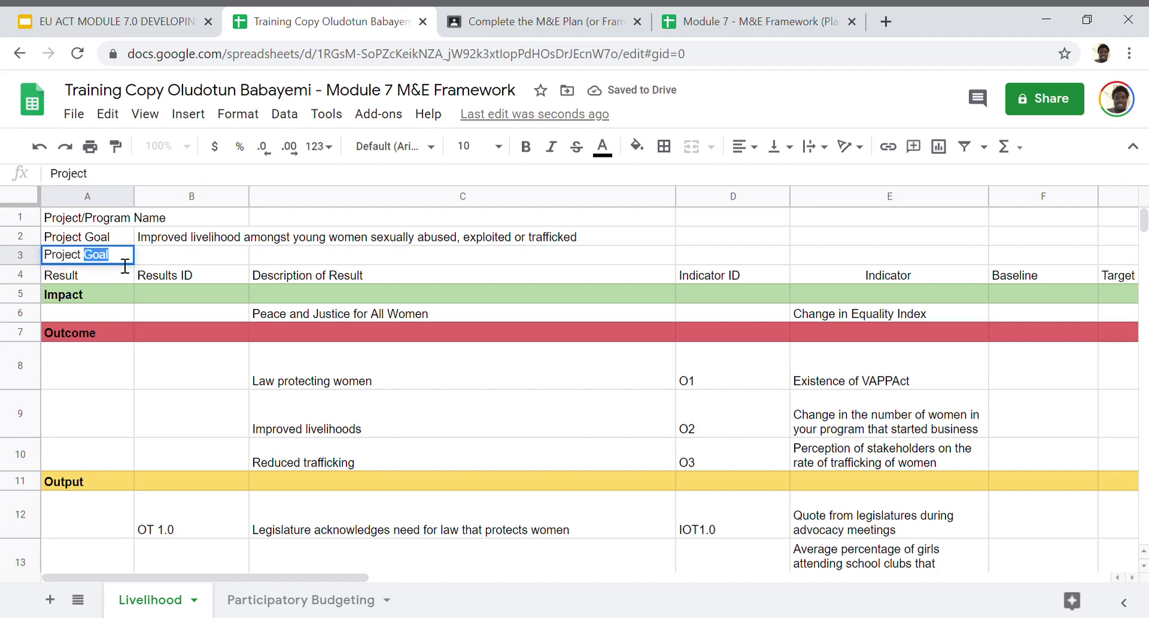
{"action": "type", "text": " Objecti"}
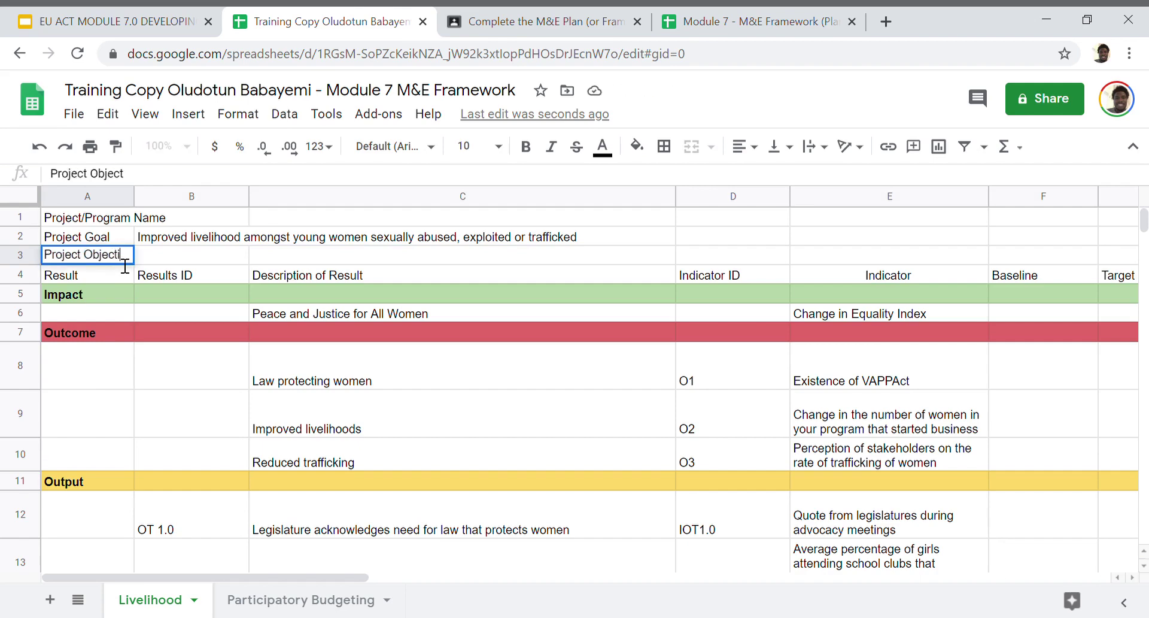
{"action": "type", "text": "ves"}
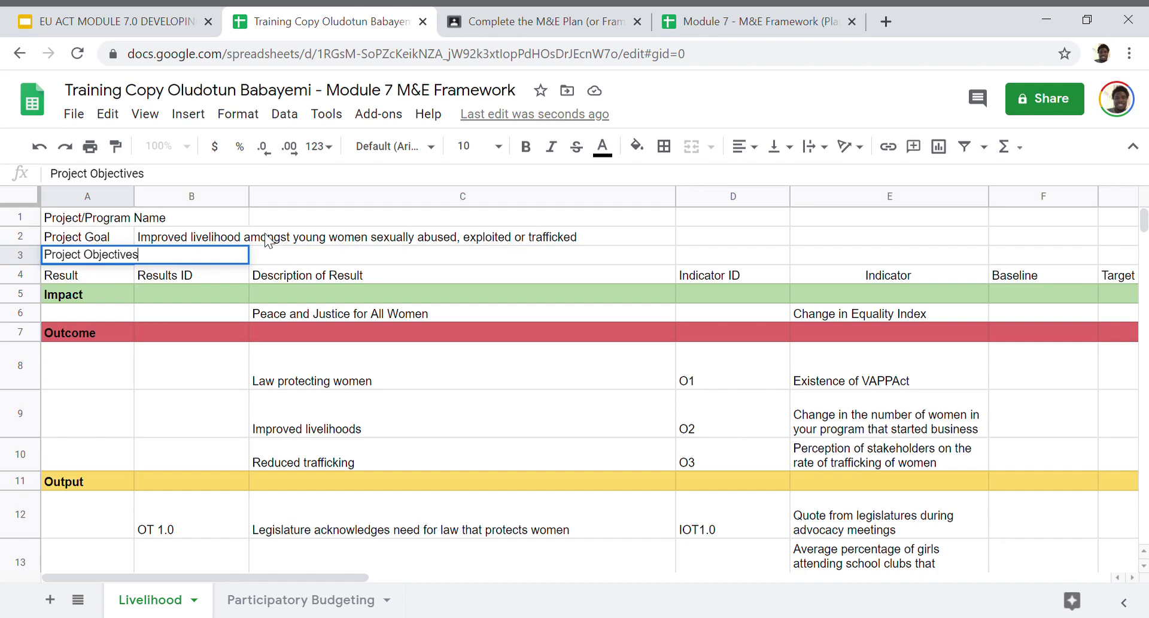
{"action": "left_click", "coordinate": [263, 236]}
- Insert two blank rows directly below the Project Objectives row
{"action": "left_click", "coordinate": [114, 237]}
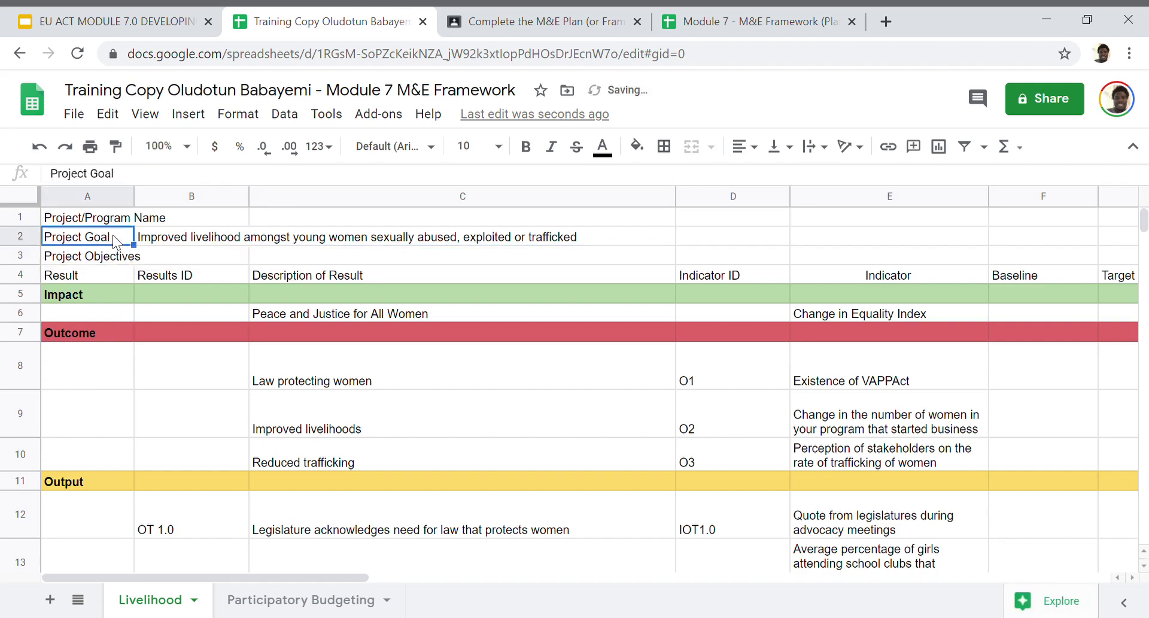
{"action": "key", "text": "Down"}
{"action": "key", "text": "Down"}
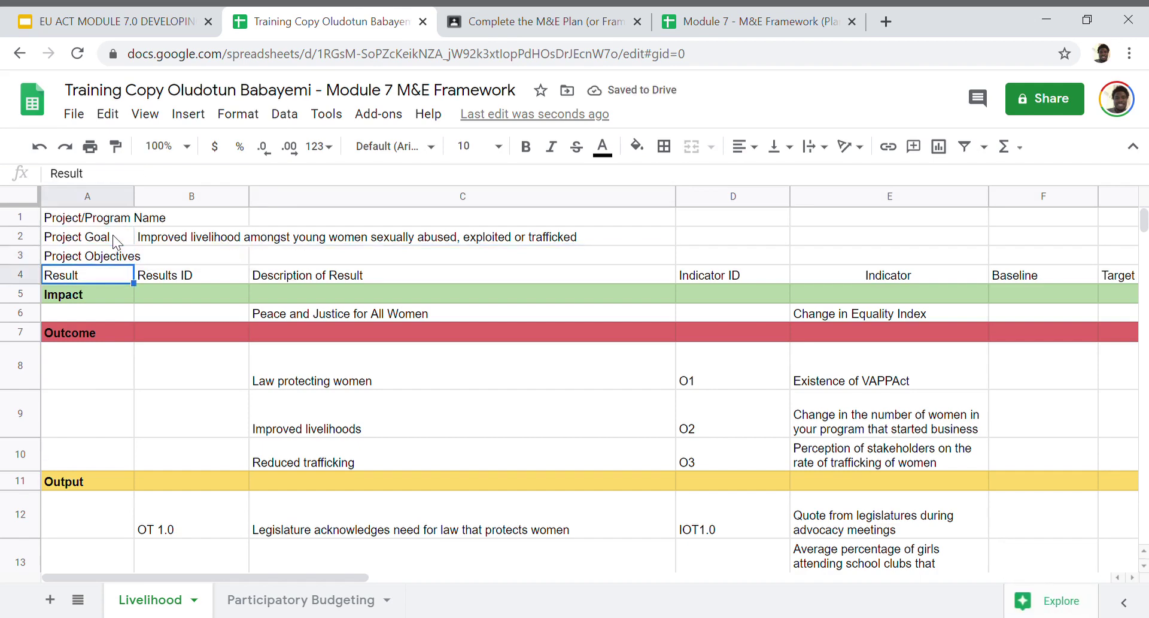
{"action": "left_click", "coordinate": [29, 256]}
{"action": "right_click", "coordinate": [29, 257]}
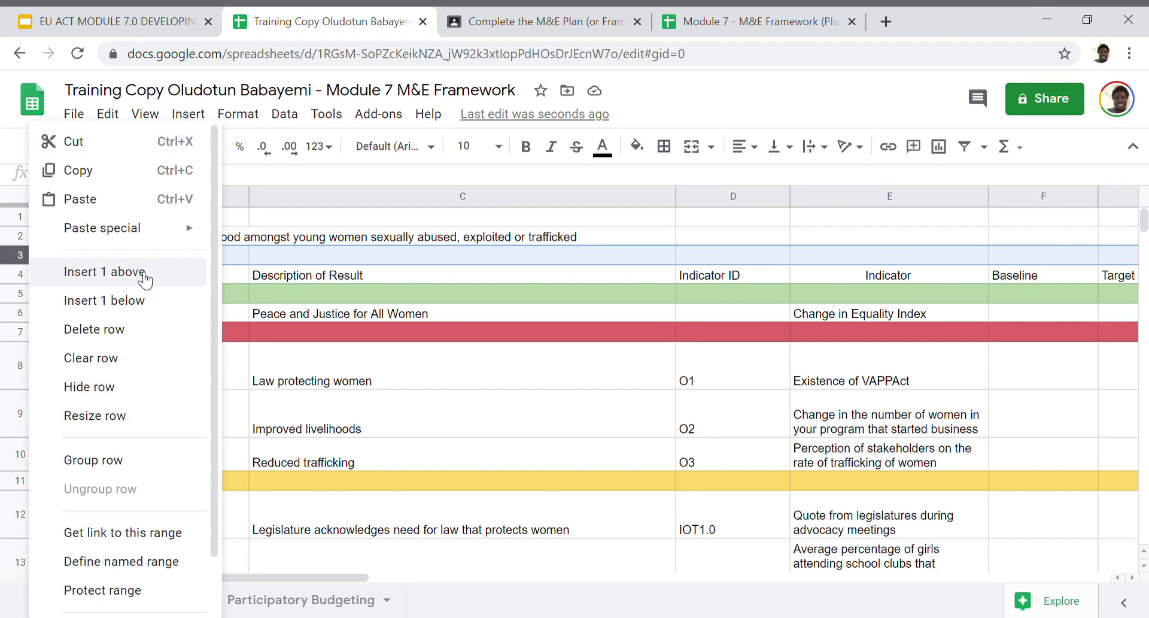
{"action": "left_click", "coordinate": [127, 308]}
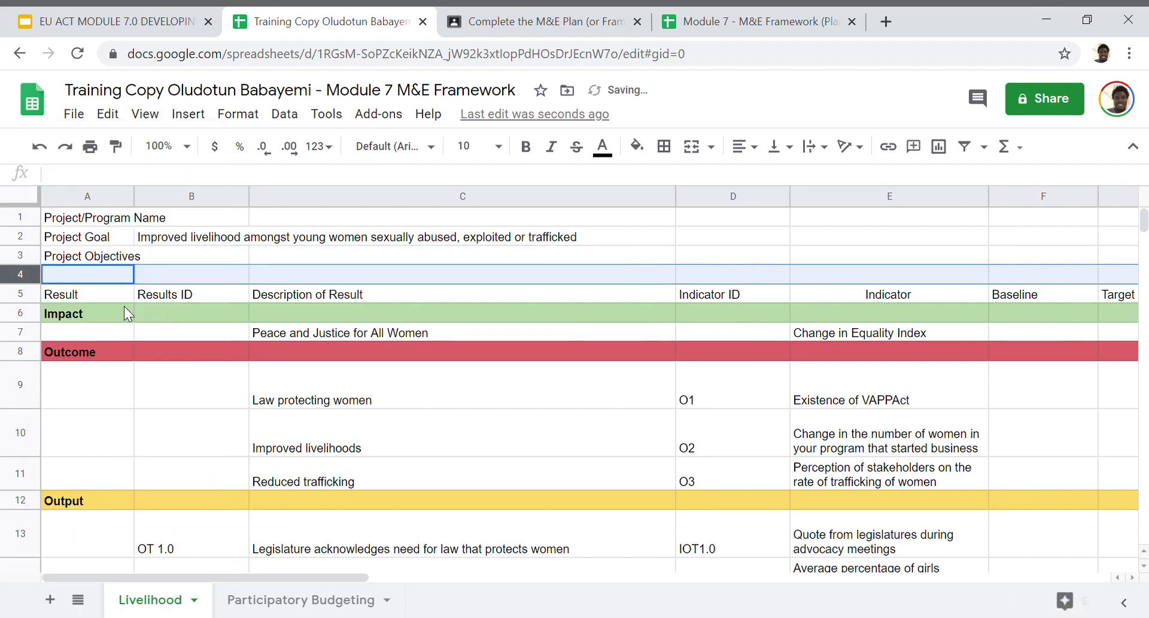
{"action": "right_click", "coordinate": [27, 279]}
{"action": "left_click", "coordinate": [63, 228]}
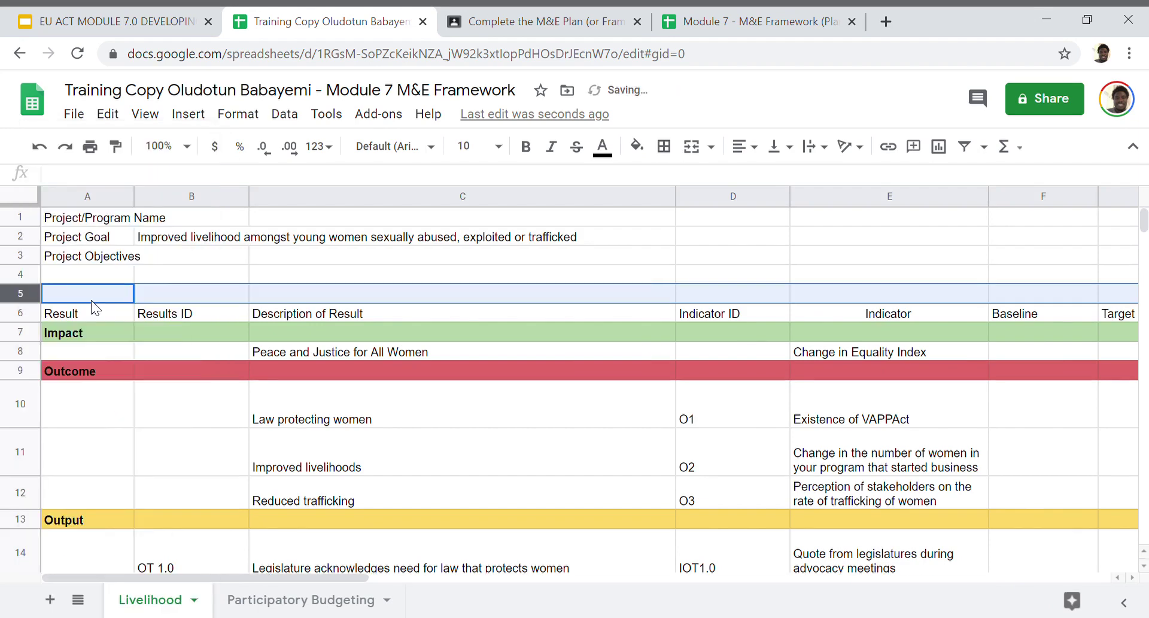
- Number the project objectives 1, 2 and 3 in cells B3 to B5
{"action": "left_click", "coordinate": [192, 270]}
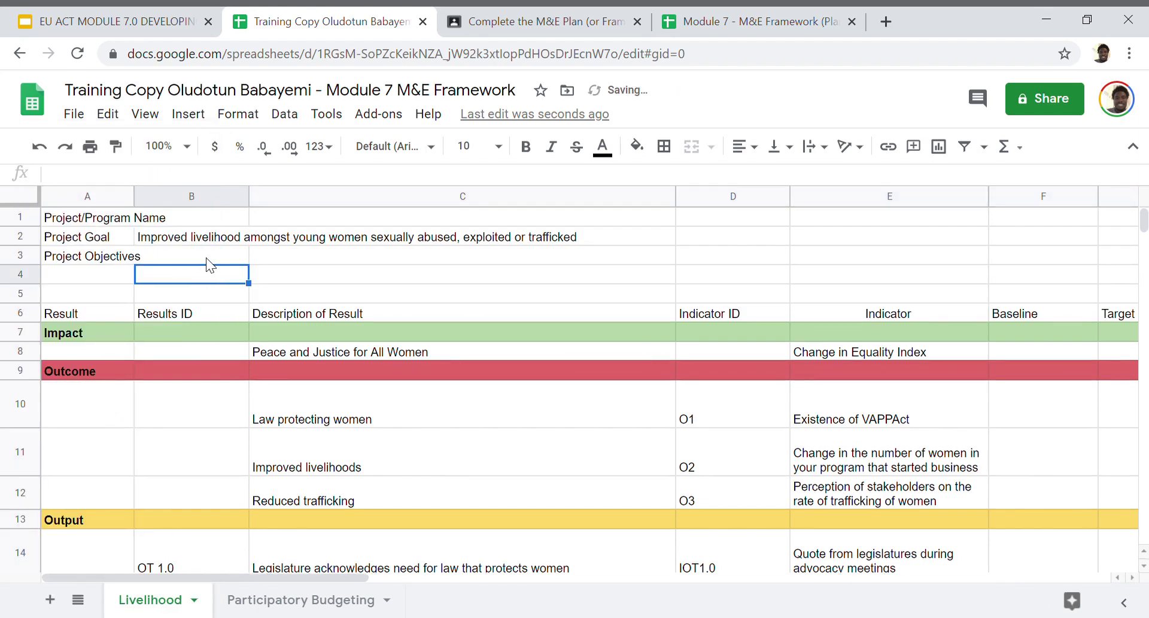
{"action": "left_click", "coordinate": [206, 258]}
{"action": "type", "text": "1"}
{"action": "key", "text": "Return"}
{"action": "type", "text": "2"}
{"action": "key", "text": "Return"}
{"action": "type", "text": "3"}
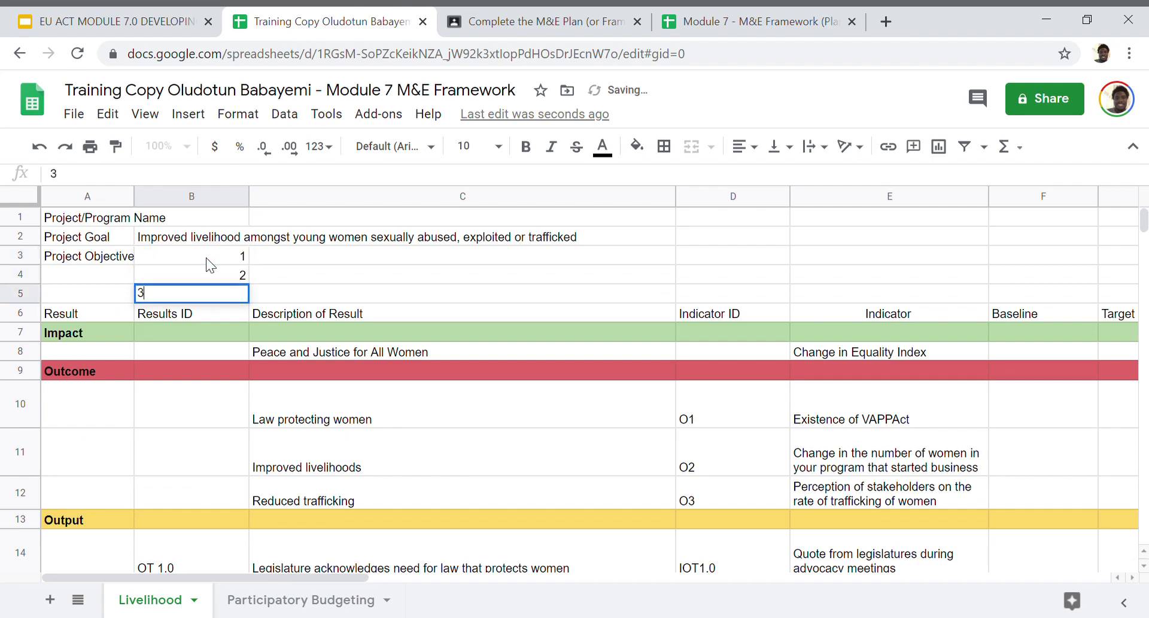
{"action": "left_click", "coordinate": [352, 263]}
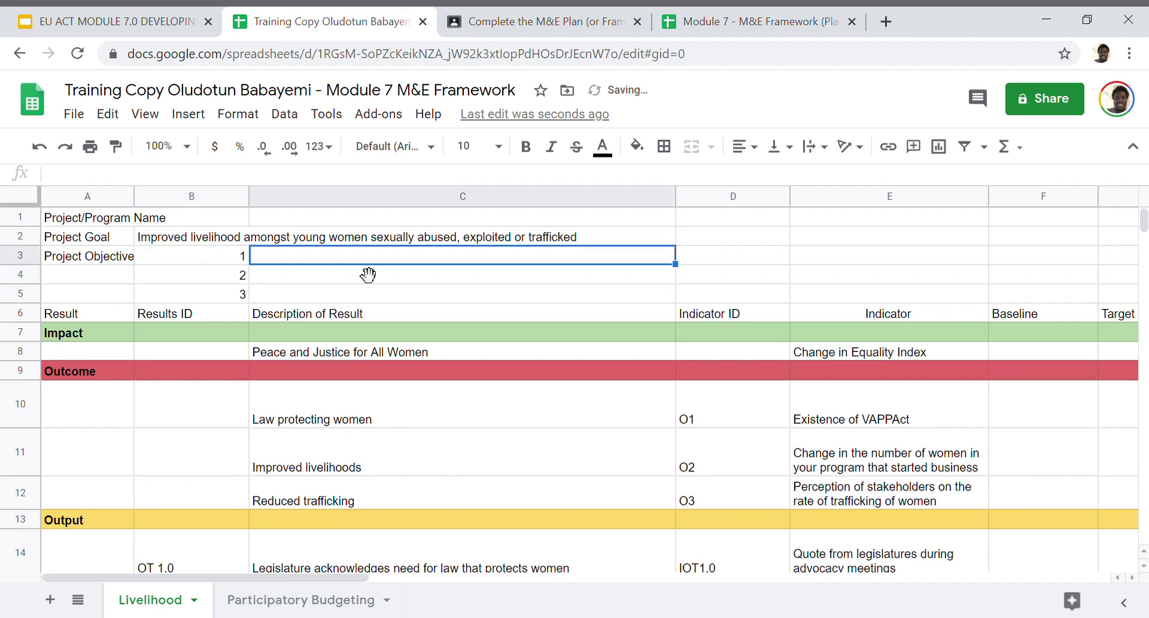
- Examine the Project Goal row and the numbered objective rows, including the blank cells beside the numbers, finishing at E3
{"action": "left_click", "coordinate": [221, 294]}
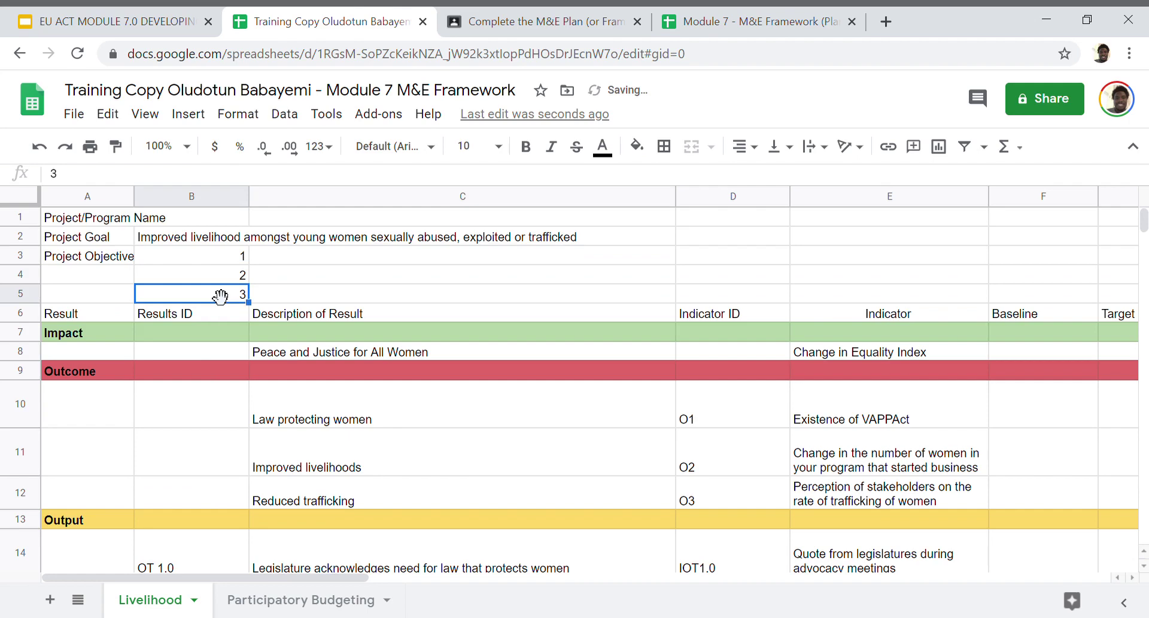
{"action": "double_click", "coordinate": [222, 258]}
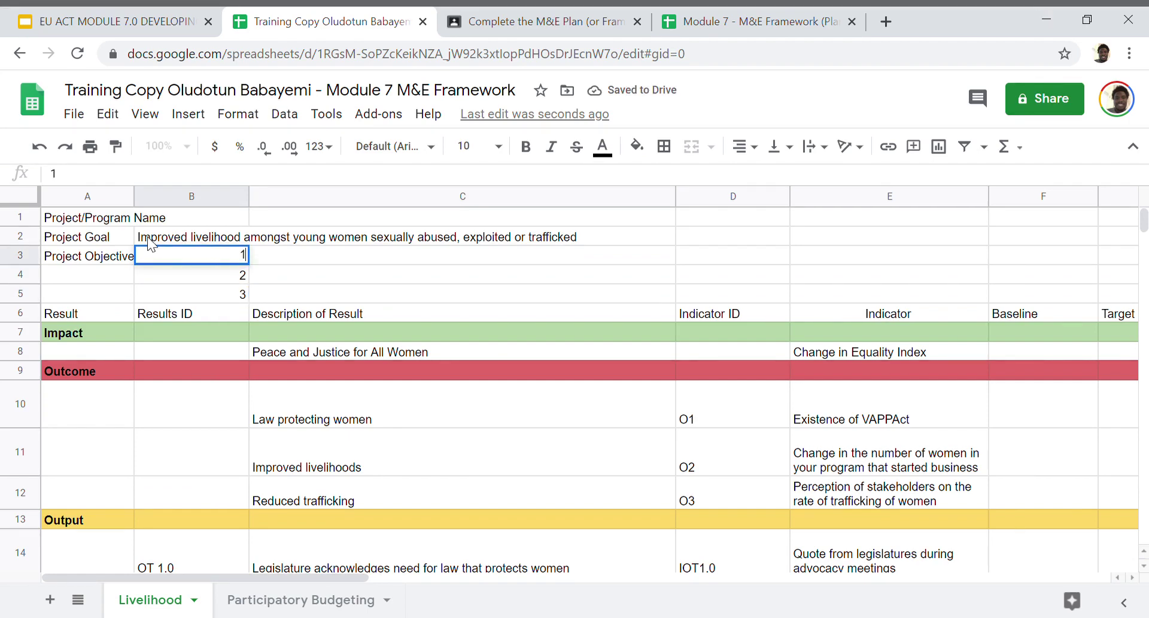
{"action": "left_click_drag", "start_coordinate": [112, 235], "coordinate": [439, 245]}
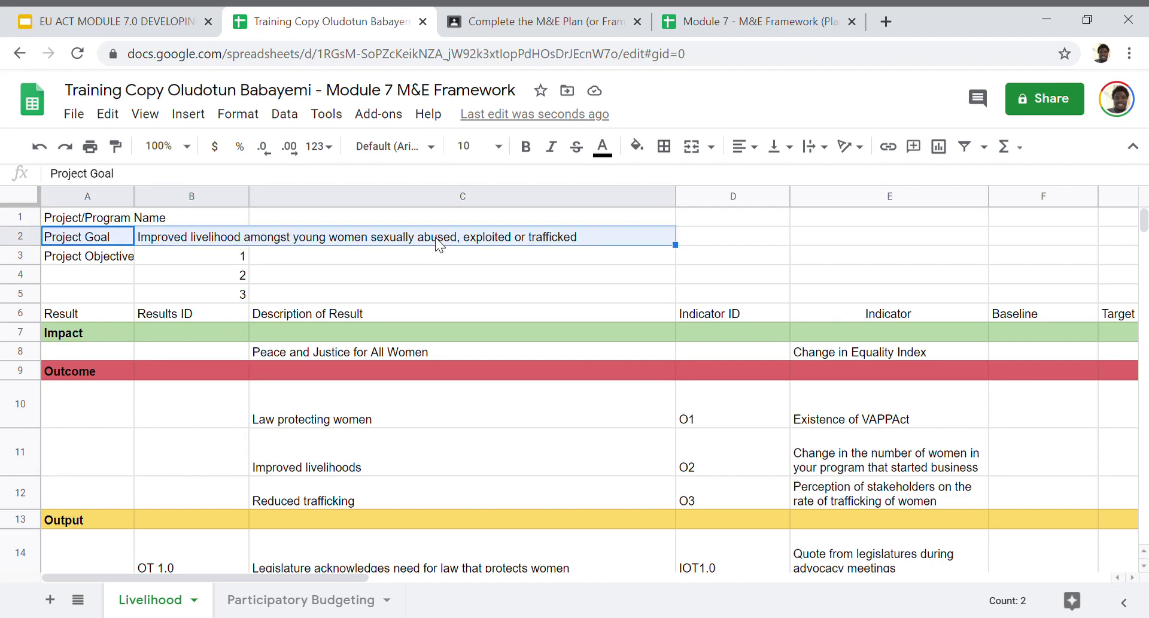
{"action": "left_click_drag", "start_coordinate": [181, 257], "coordinate": [181, 296]}
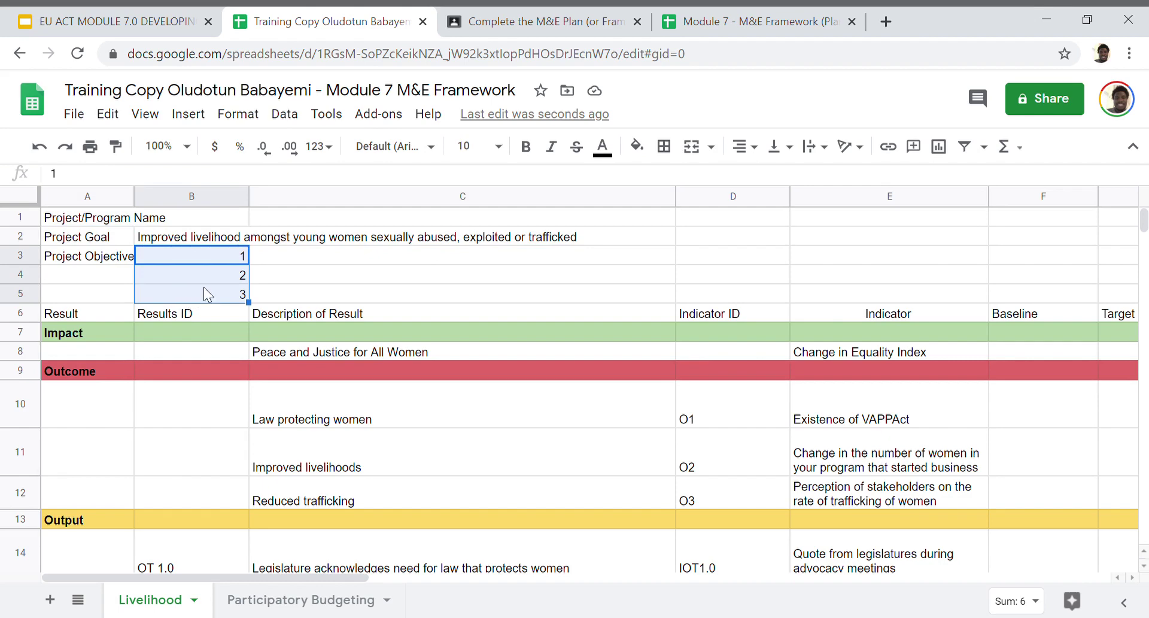
{"action": "left_click", "coordinate": [318, 257]}
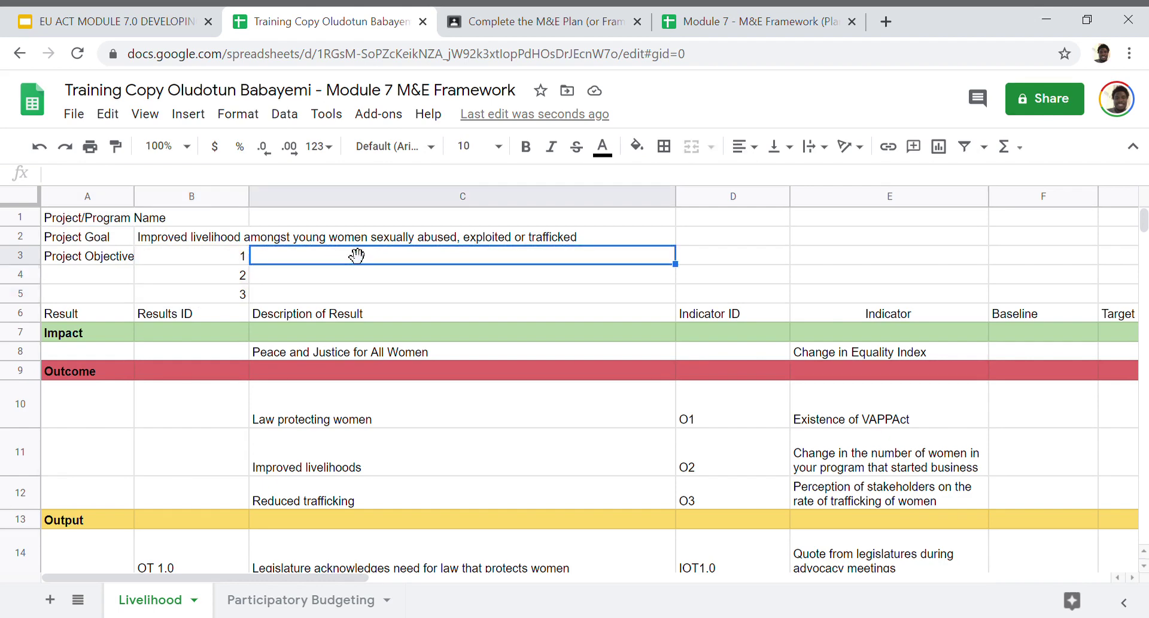
{"action": "left_click", "coordinate": [506, 293]}
{"action": "left_click", "coordinate": [886, 264]}
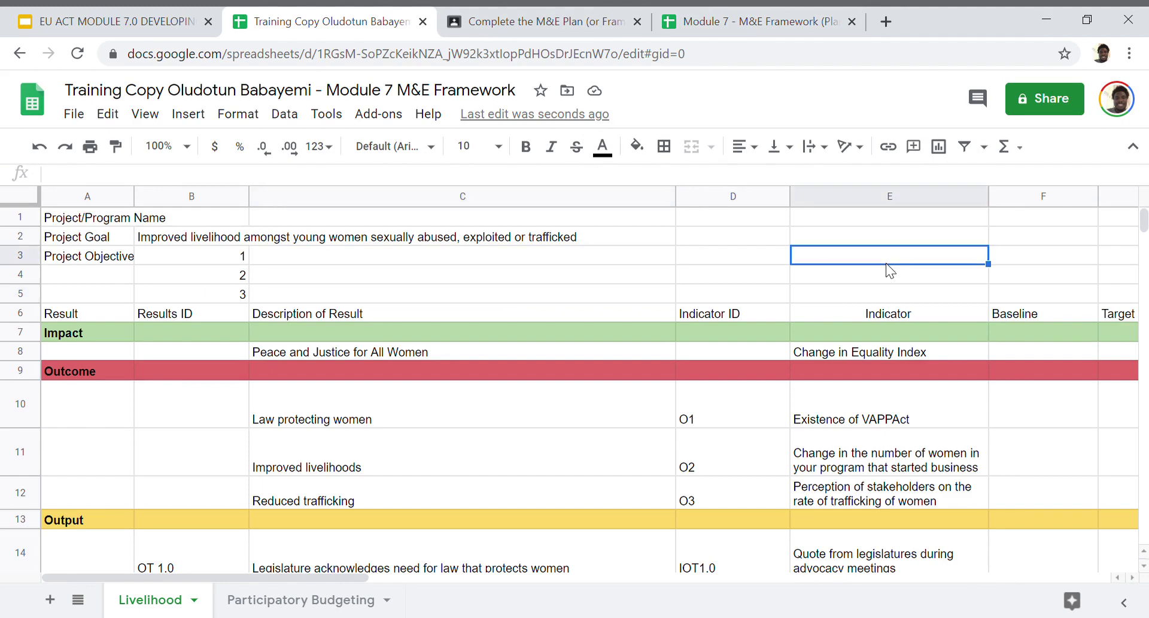
- Look across header row 6 from Indicator ID through Data Source and the data collection columns as far as column P
{"action": "left_click", "coordinate": [760, 321]}
{"action": "key", "text": "Right"}
{"action": "key", "text": "Right"}
{"action": "key", "text": "Right"}
{"action": "key", "text": "Right"}
{"action": "key", "text": "Right"}
{"action": "key", "text": "Right"}
{"action": "key", "text": "Right"}
{"action": "key", "text": "Right"}
{"action": "key", "text": "Right"}
{"action": "key", "text": "Right"}
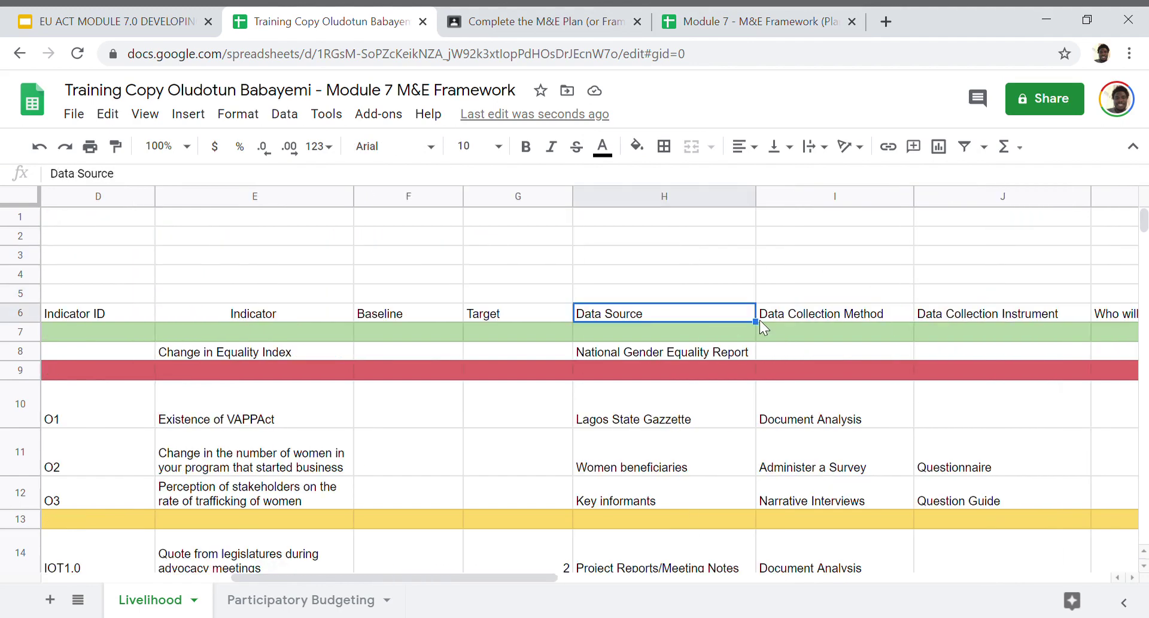
{"action": "key", "text": "Right"}
{"action": "key", "text": "Right"}
- Look down column P through the impact, outcome and output rows, finishing at P16
{"action": "key", "text": "Down"}
{"action": "key", "text": "Down"}
{"action": "key", "text": "Down"}
{"action": "key", "text": "Down"}
{"action": "key", "text": "Down"}
{"action": "key", "text": "Down"}
{"action": "key", "text": "Down"}
{"action": "key", "text": "Down"}
{"action": "key", "text": "Down"}
{"action": "key", "text": "Down"}
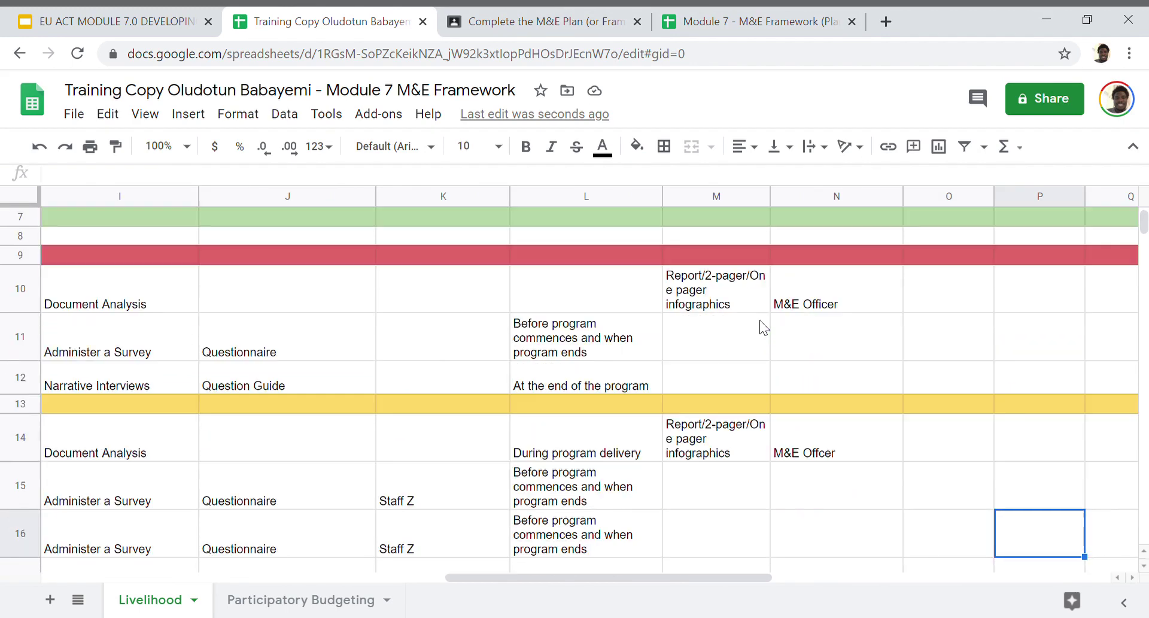
- Examine the output entries from column P back to column K, finishing at the infographics product in M14
{"action": "key", "text": "Left"}
{"action": "key", "text": "Left"}
{"action": "key", "text": "Left"}
{"action": "key", "text": "Left"}
{"action": "key", "text": "Left"}
{"action": "key", "text": "Up"}
{"action": "key", "text": "Up"}
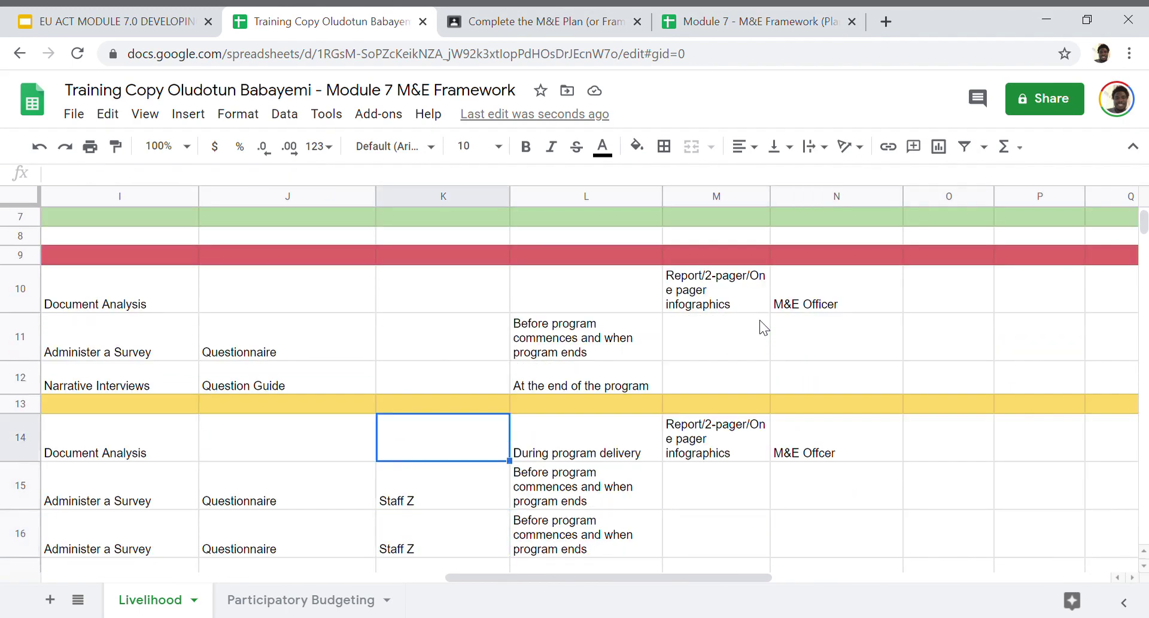
{"action": "key", "text": "Right"}
{"action": "key", "text": "Right"}
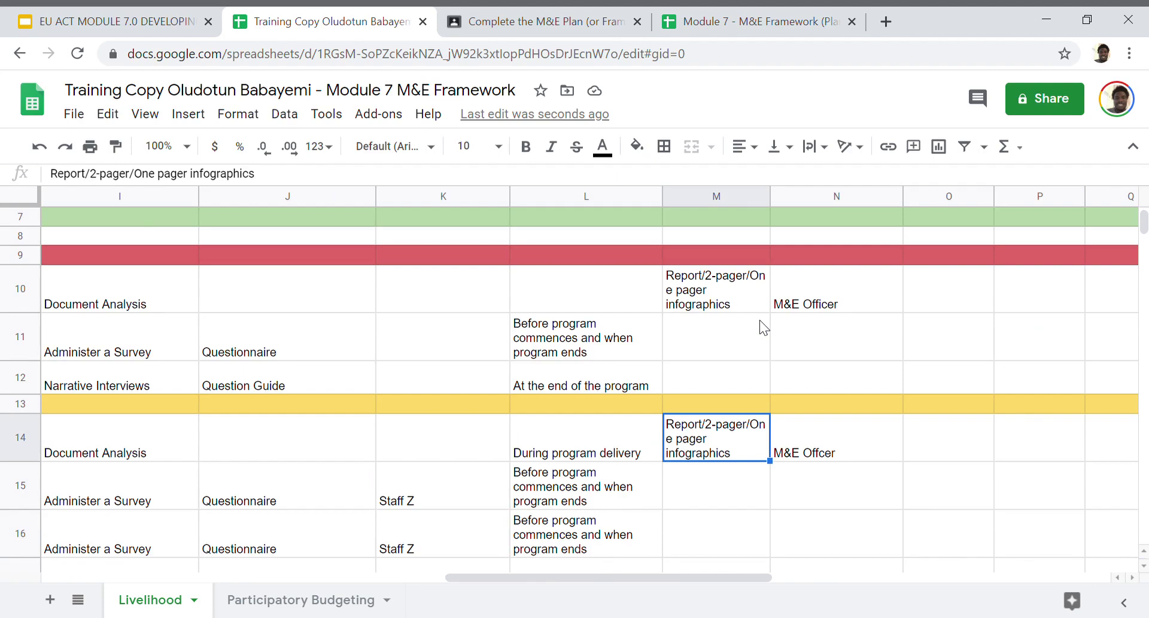
- Look back across output row 14 from the M&E product column to the blank cell in A14
{"action": "key", "text": "Left"}
{"action": "key", "text": "Left"}
{"action": "key", "text": "Left"}
{"action": "key", "text": "Left"}
{"action": "key", "text": "Left"}
{"action": "key", "text": "Left"}
{"action": "key", "text": "Left"}
{"action": "key", "text": "Left"}
{"action": "key", "text": "Left"}
{"action": "key", "text": "Left"}
{"action": "key", "text": "Left"}
{"action": "key", "text": "Left"}
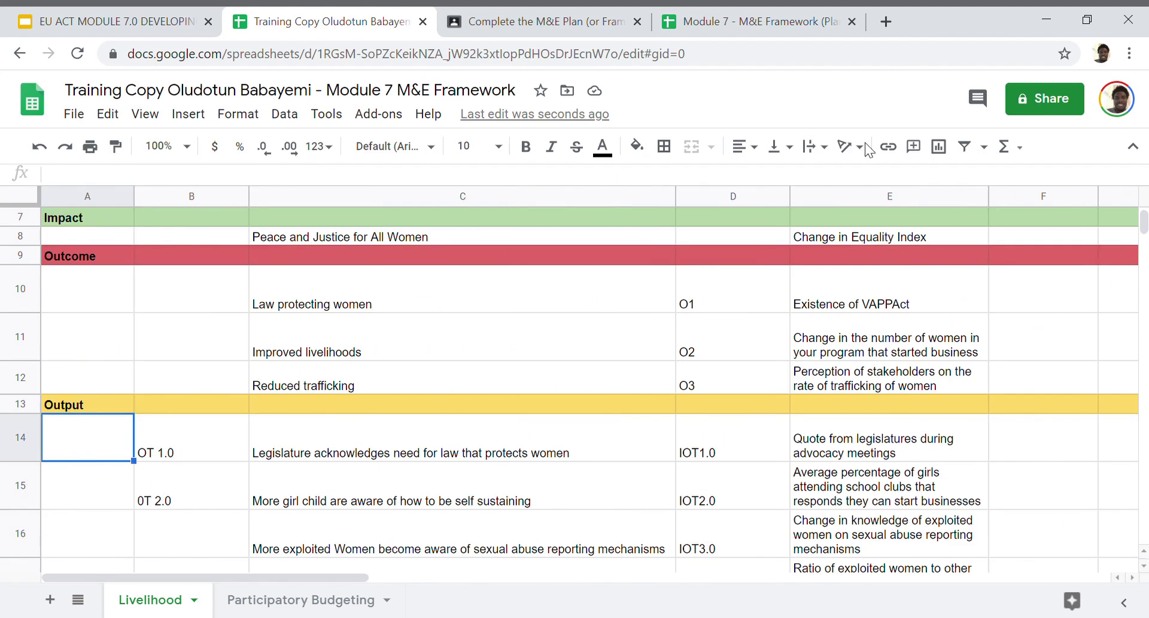
- View the Classroom assignment for completing the M&E Plan alongside the blank Module 7 - M&E Framework (Plan) template, including the template's file options
{"action": "left_click", "coordinate": [597, 12]}
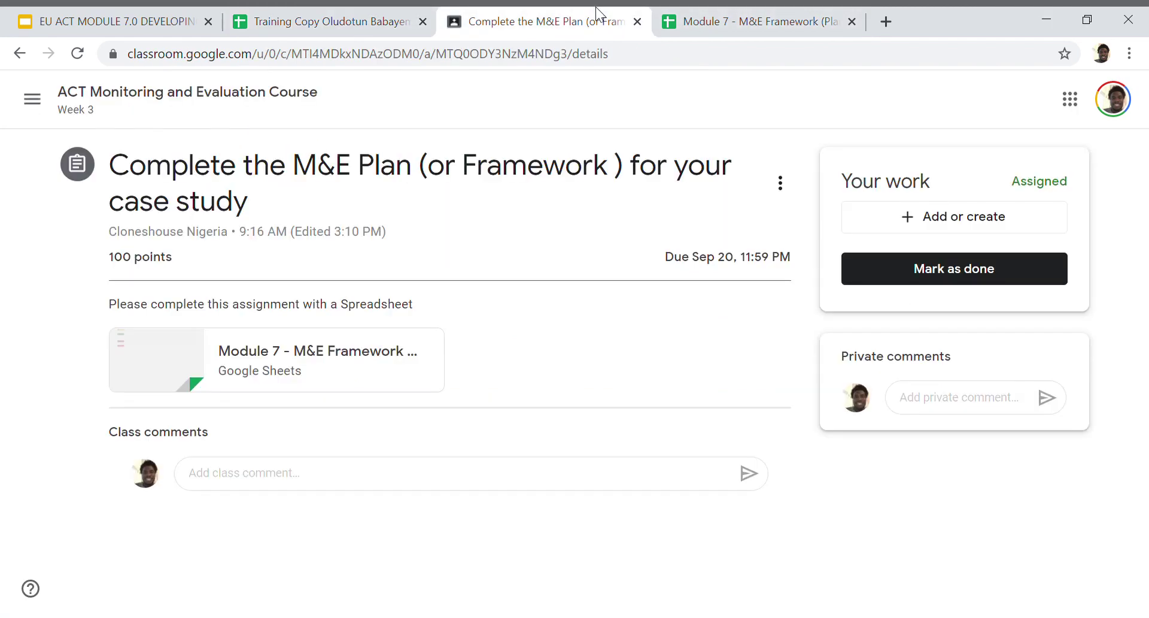
{"action": "left_click", "coordinate": [751, 12]}
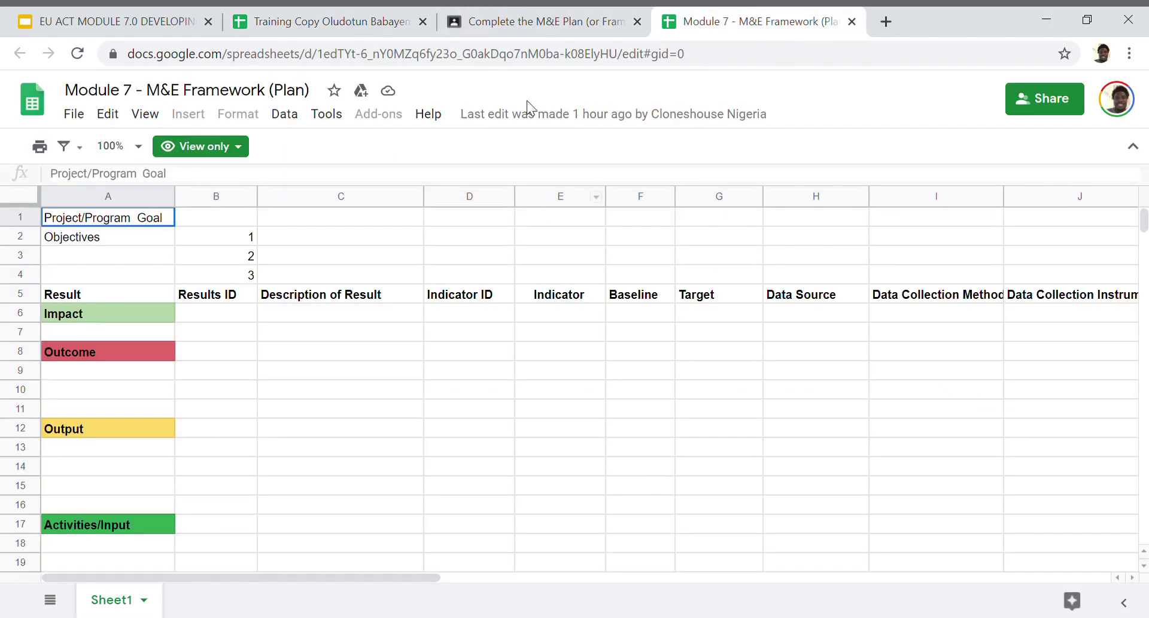
{"action": "left_click", "coordinate": [508, 13]}
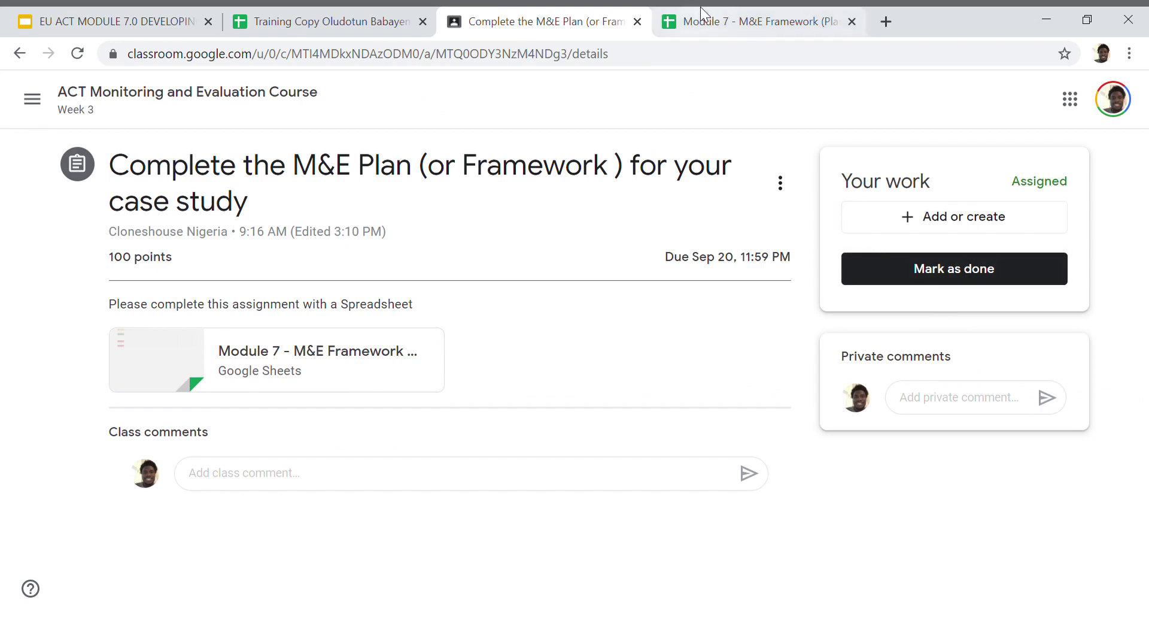
{"action": "left_click", "coordinate": [751, 21]}
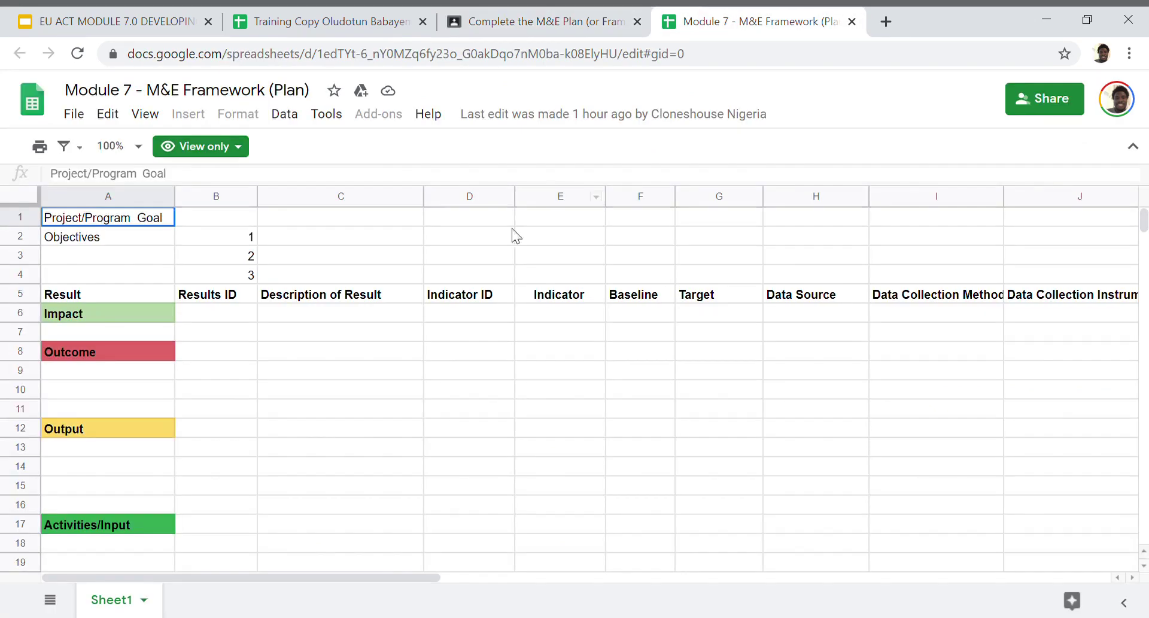
{"action": "left_click", "coordinate": [74, 114]}
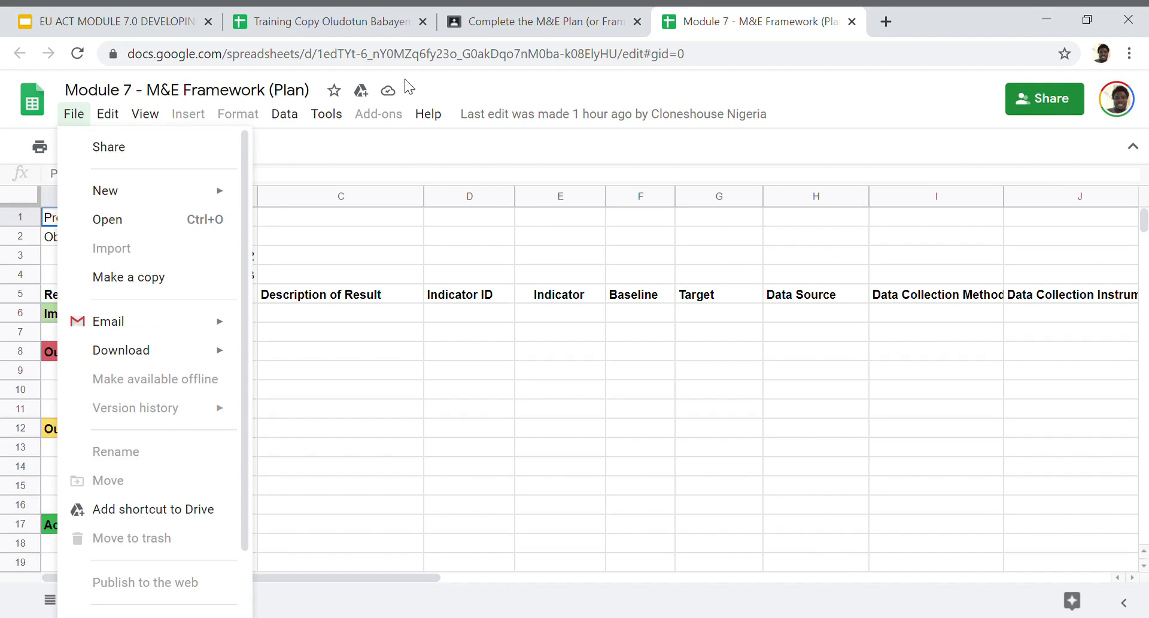
- Look across the blank template's columns as far as M&E Product in column M, and back to Impact in A6
{"action": "left_click", "coordinate": [521, 307]}
{"action": "key", "text": "Right"}
{"action": "key", "text": "Right"}
{"action": "key", "text": "Right"}
{"action": "key", "text": "Right"}
{"action": "key", "text": "Right"}
{"action": "key", "text": "Right"}
{"action": "key", "text": "Right"}
{"action": "key", "text": "Right"}
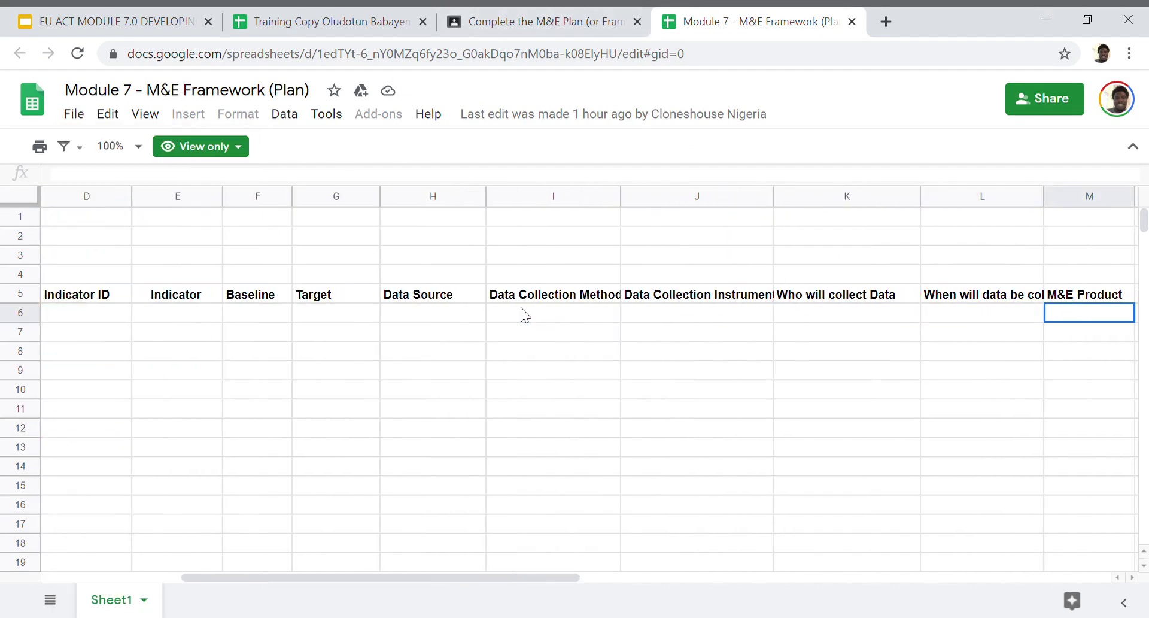
{"action": "key", "text": "Left"}
{"action": "key", "text": "Left"}
{"action": "key", "text": "Left"}
{"action": "key", "text": "Left"}
{"action": "key", "text": "Left"}
{"action": "key", "text": "Left"}
{"action": "key", "text": "Left"}
{"action": "key", "text": "Left"}
{"action": "key", "text": "Left"}
{"action": "key", "text": "Left"}
{"action": "key", "text": "Left"}
{"action": "key", "text": "Left"}
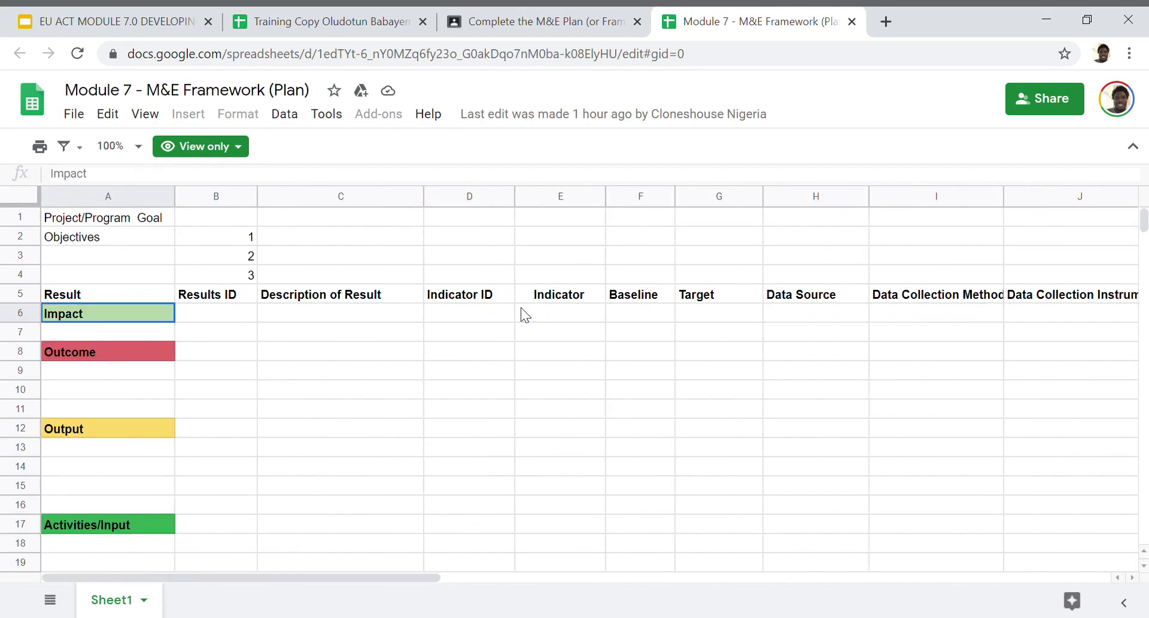
- Close the blank template and download the training copy of the Module 7 M&E Framework as Microsoft Excel (.xlsx)
{"action": "left_click", "coordinate": [851, 23]}
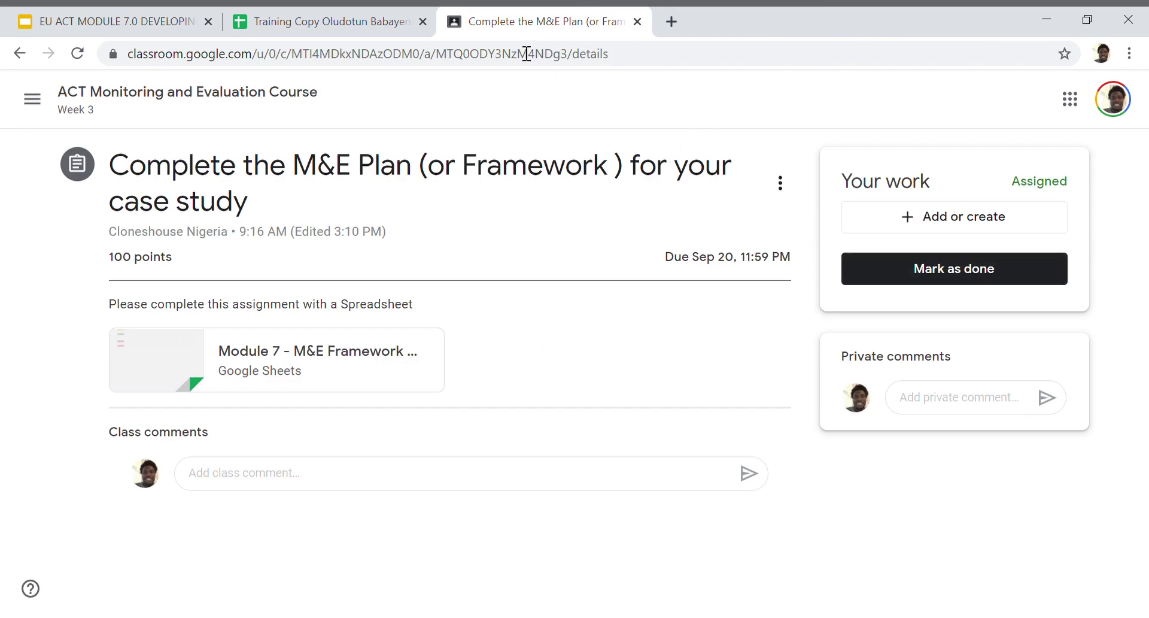
{"action": "left_click", "coordinate": [315, 8]}
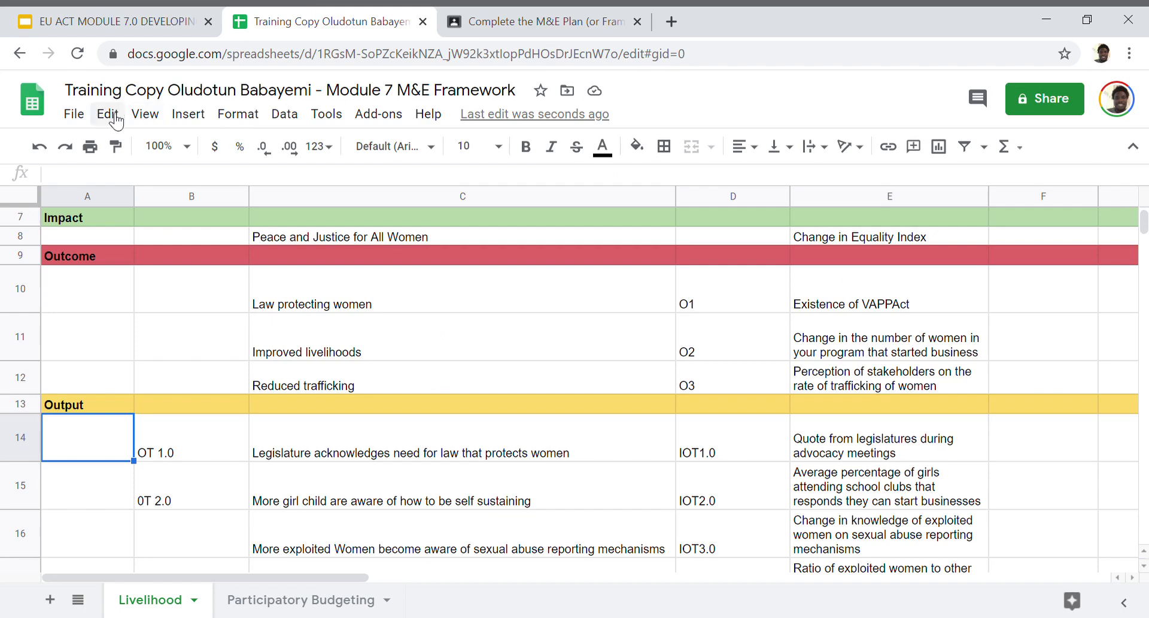
{"action": "left_click", "coordinate": [88, 121]}
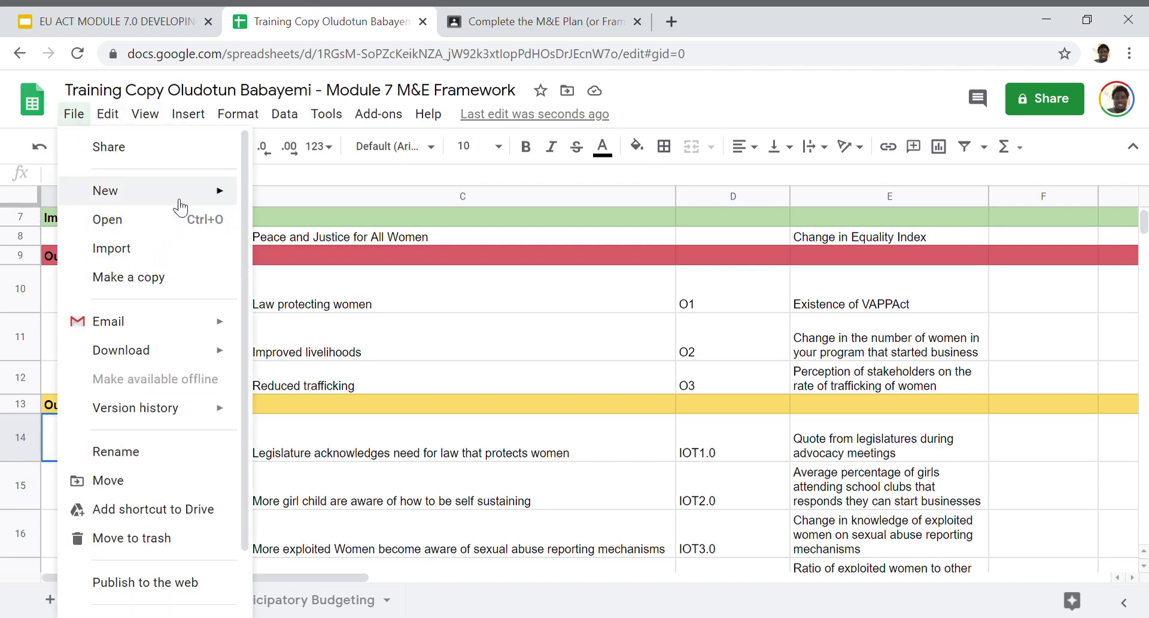
{"action": "mouse_move", "coordinate": [179, 206]}
{"action": "mouse_move", "coordinate": [159, 351]}
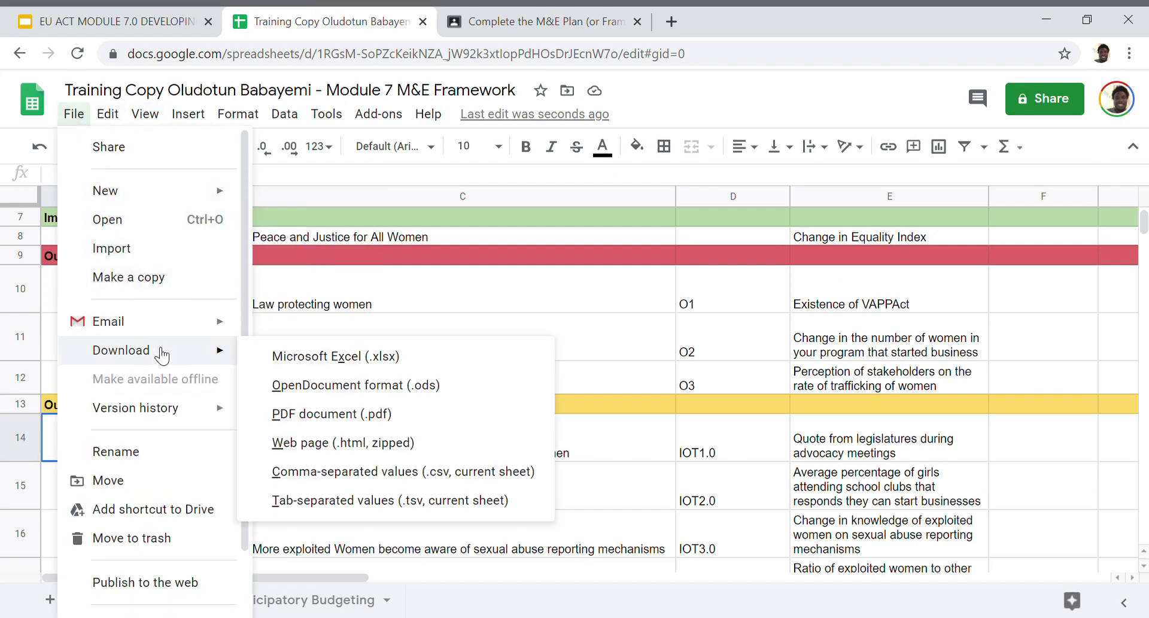
{"action": "left_click", "coordinate": [377, 360]}
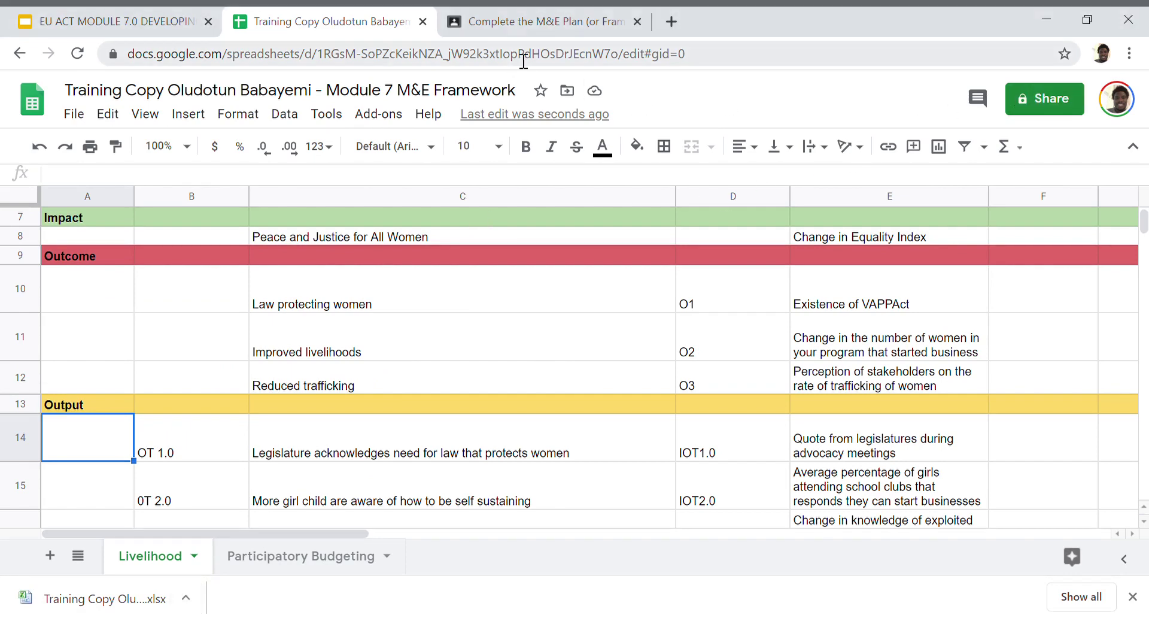
- In Google Classroom, upload the downloaded training copy .xlsx file as the work for the M&E Plan assignment
{"action": "left_click", "coordinate": [538, 22]}
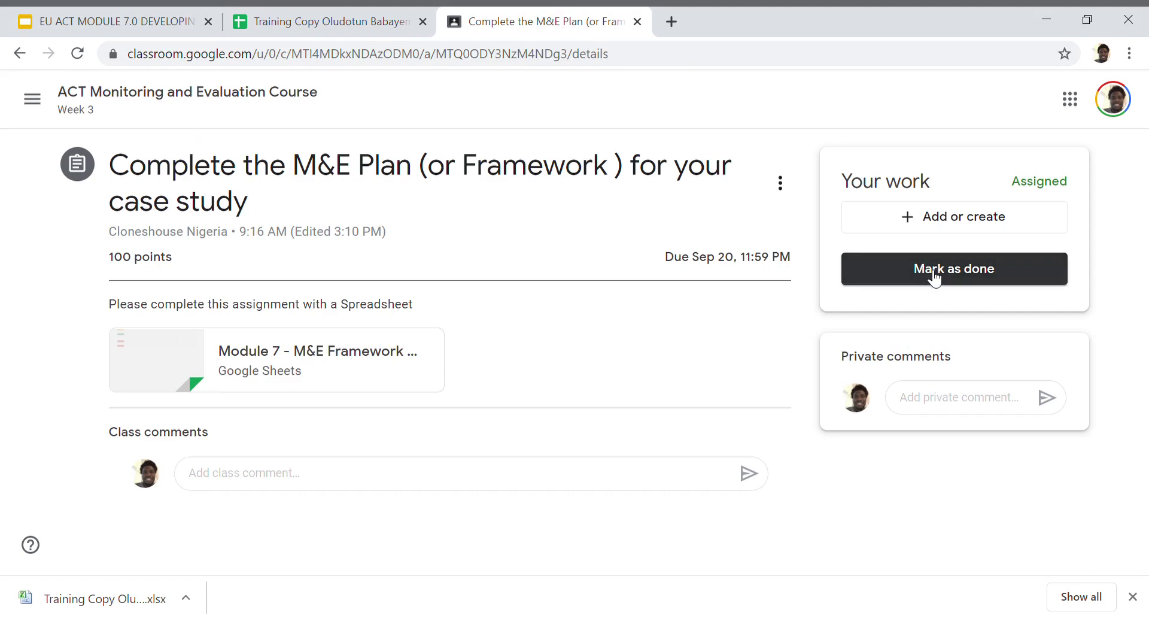
{"action": "left_click", "coordinate": [962, 231]}
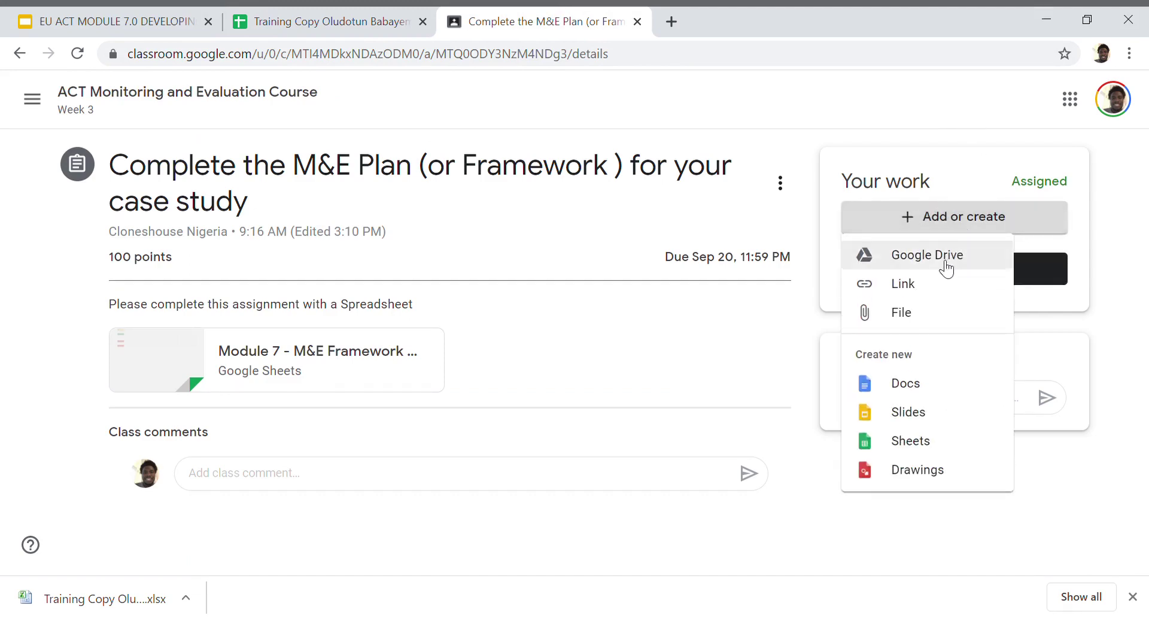
{"action": "left_click", "coordinate": [939, 316]}
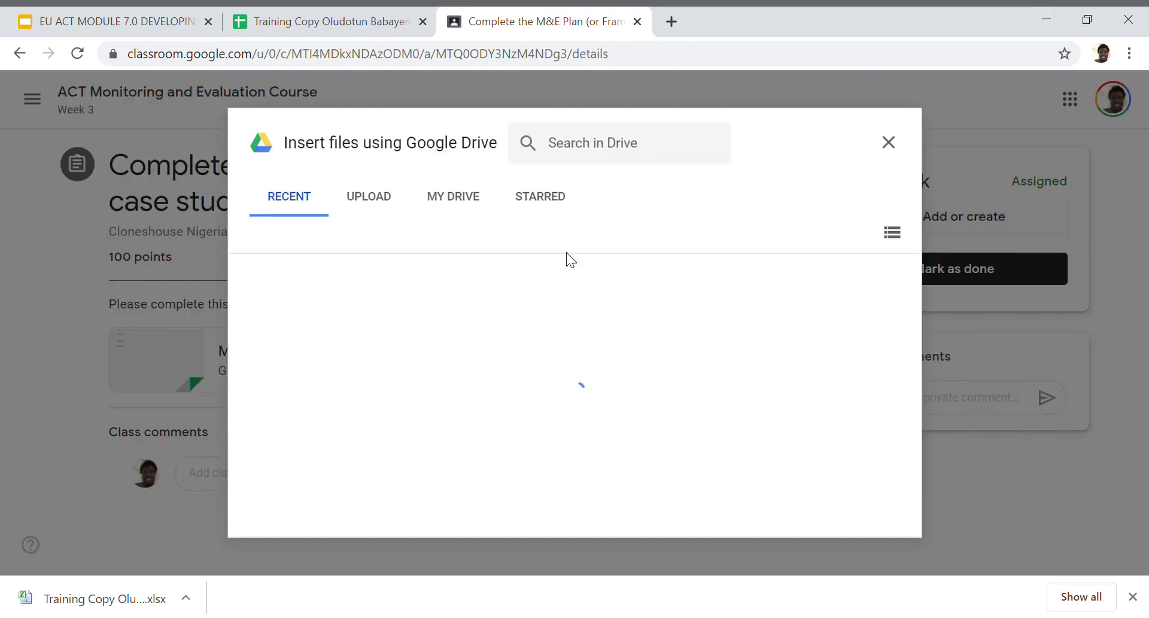
{"action": "left_click", "coordinate": [383, 200]}
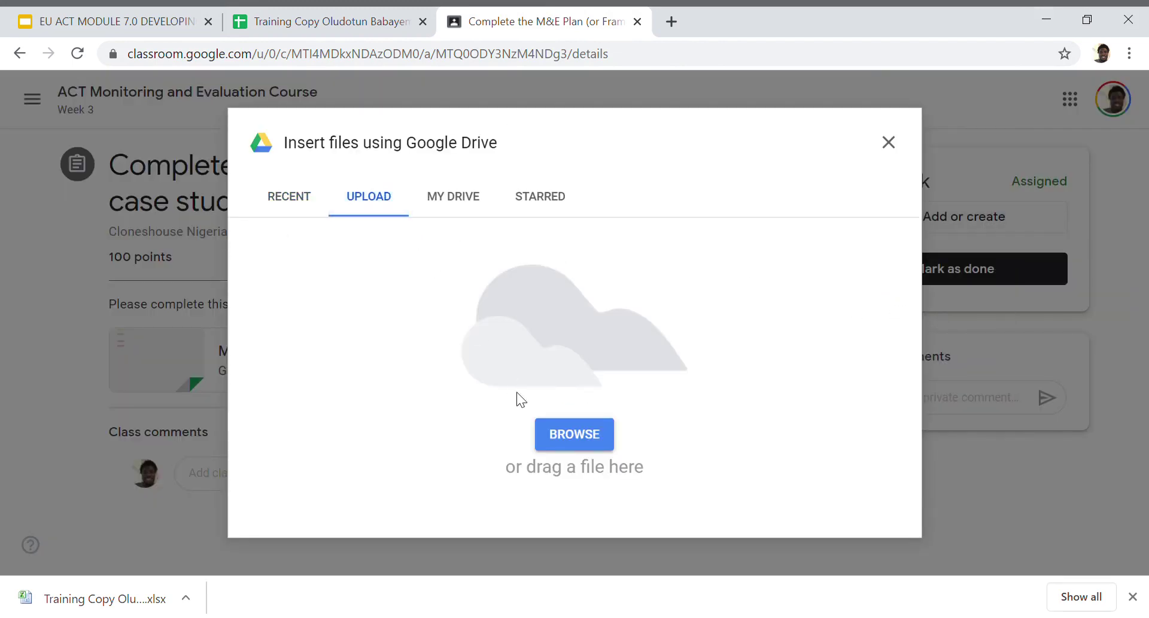
{"action": "left_click", "coordinate": [556, 436]}
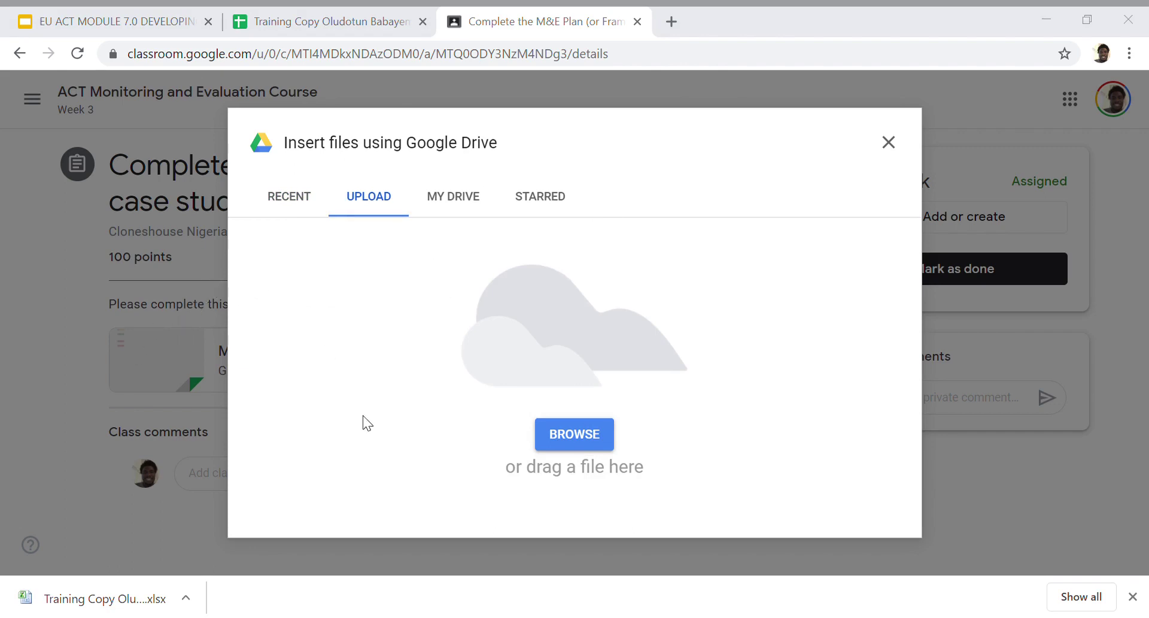
{"action": "key", "text": "Return"}
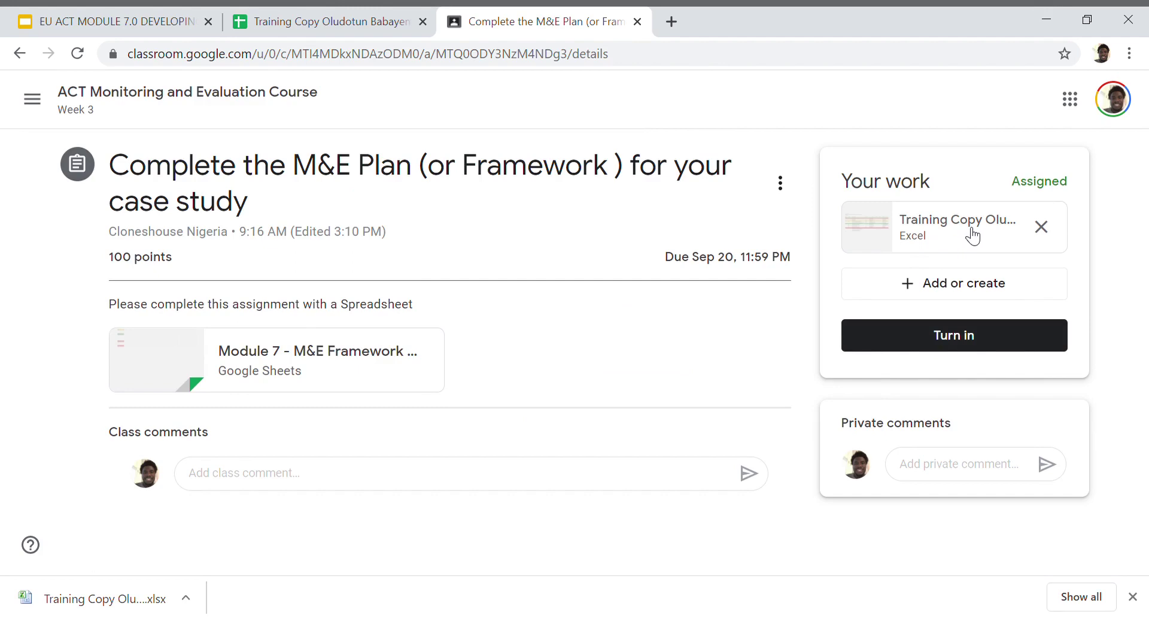
- Turn in the M&E Plan assignment with the attached Excel file and put the cursor in the class comment box
{"action": "left_click", "coordinate": [943, 336]}
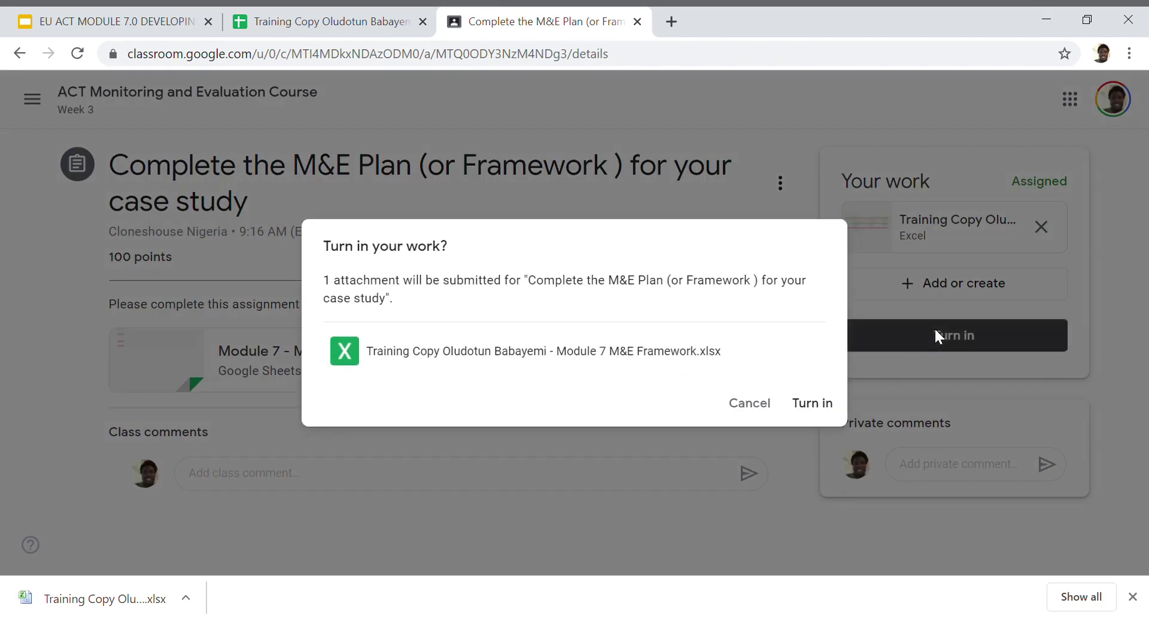
{"action": "left_click", "coordinate": [828, 411]}
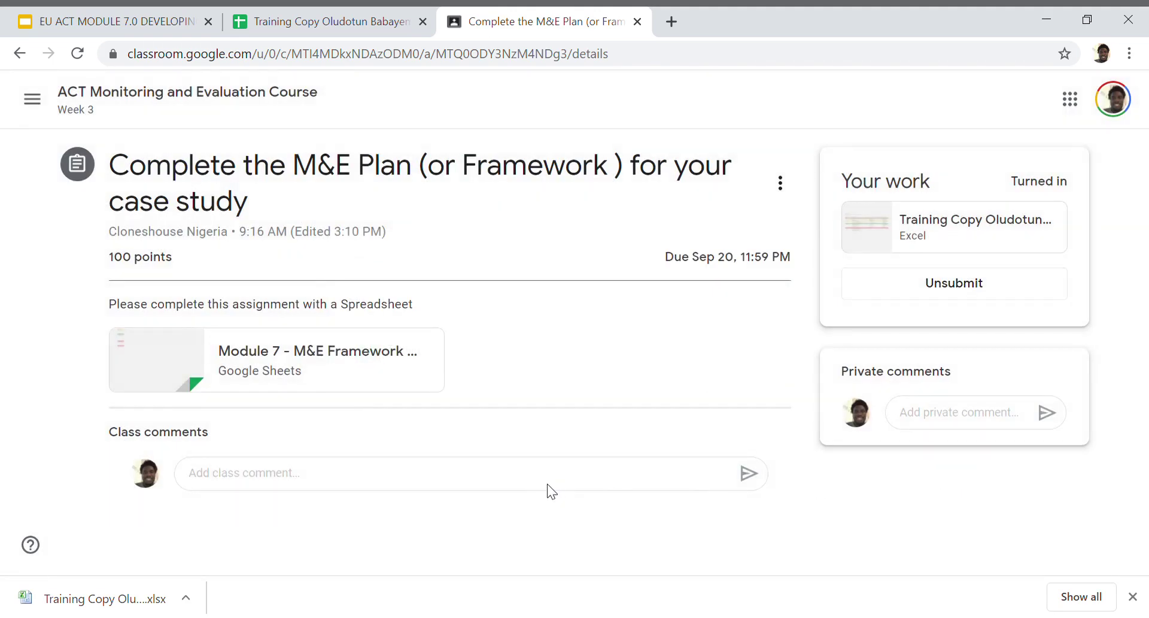
{"action": "left_click", "coordinate": [524, 484]}
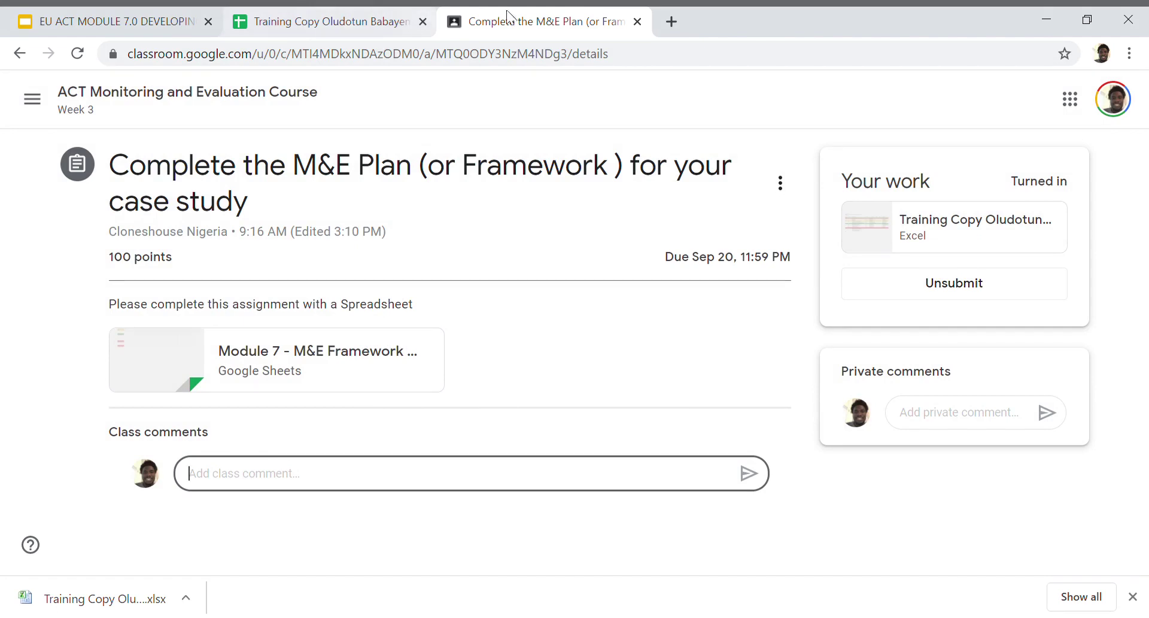
- Return to the training copy spreadsheet and compare the Livelihood and Participatory Budgeting sheets, finishing at the professional groups output in B17
{"action": "left_click", "coordinate": [368, 18]}
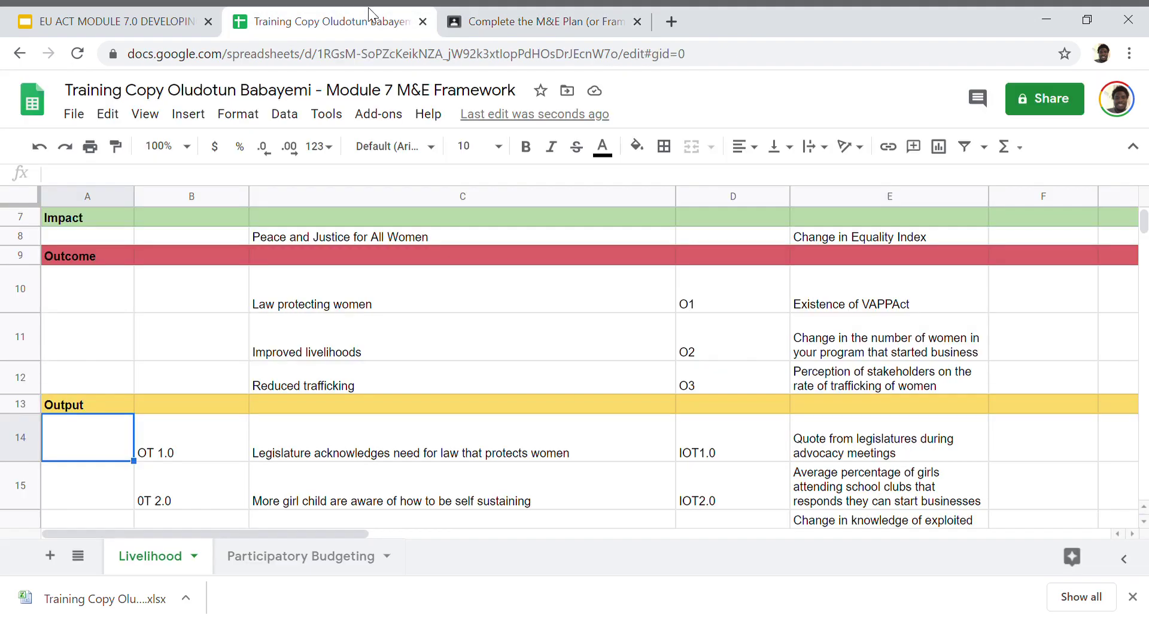
{"action": "left_click", "coordinate": [304, 557]}
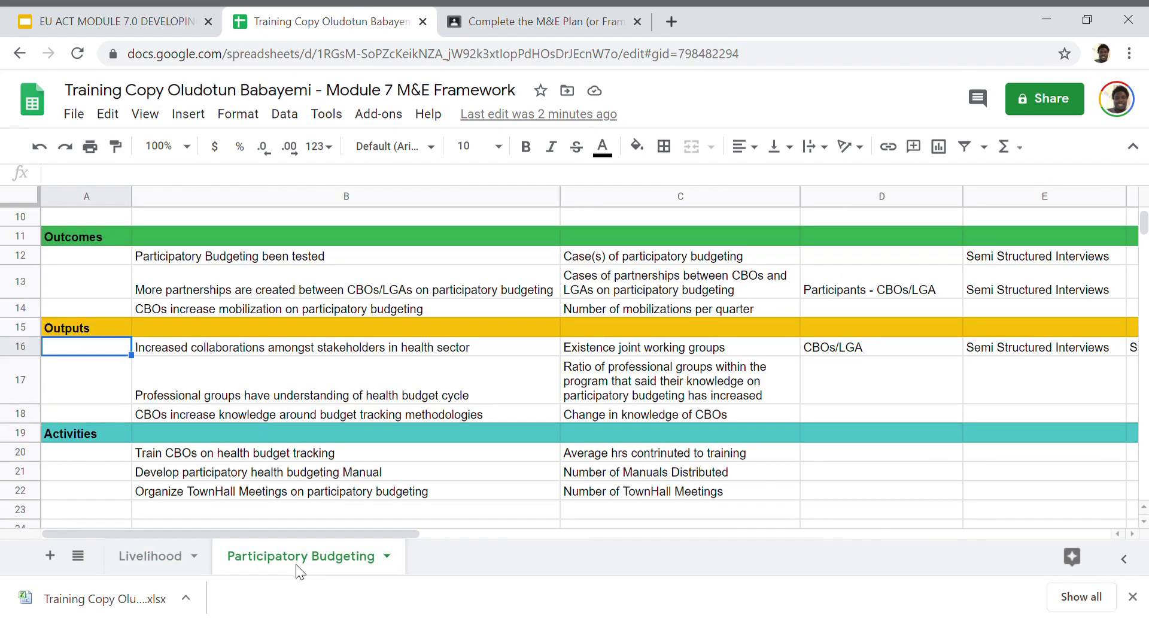
{"action": "left_click", "coordinate": [174, 557]}
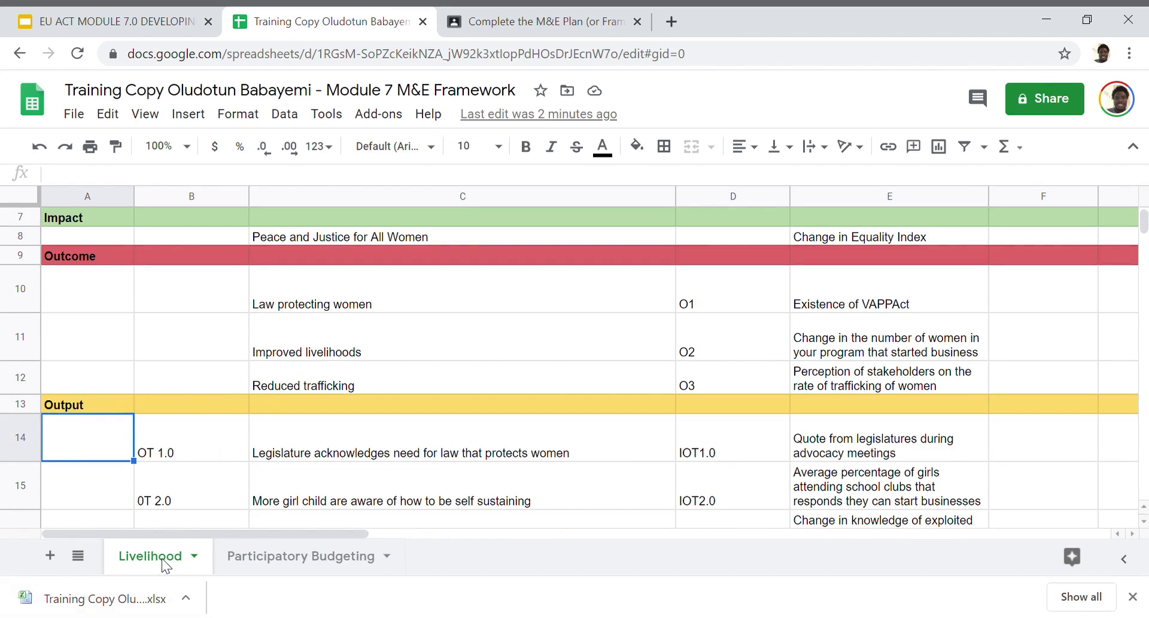
{"action": "left_click", "coordinate": [259, 560]}
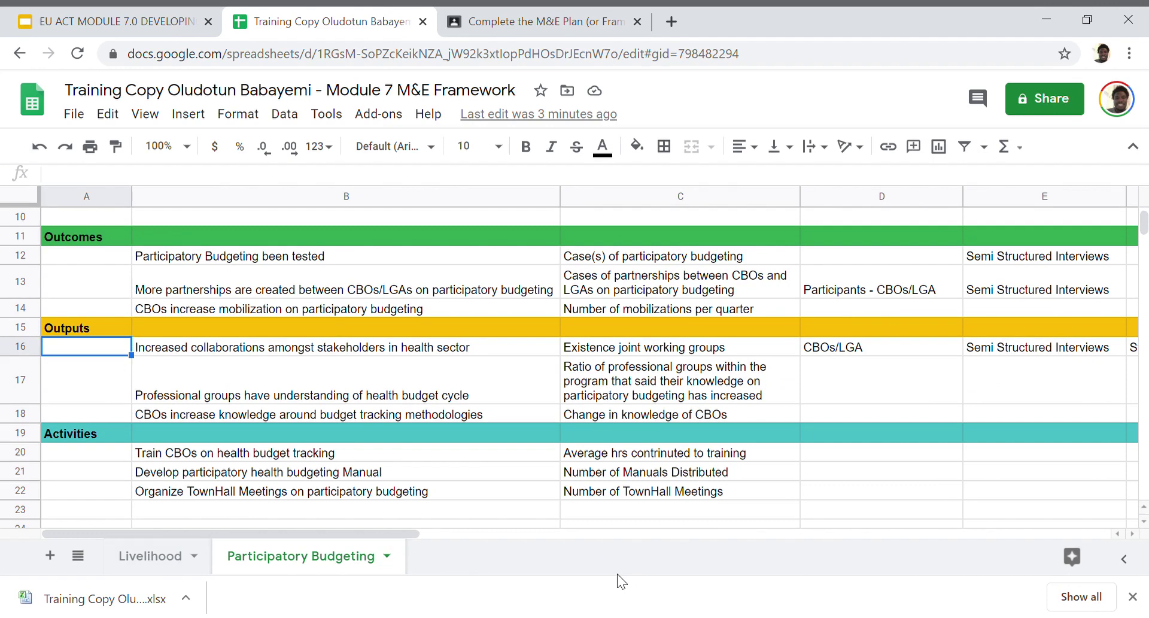
{"action": "left_click", "coordinate": [520, 367]}
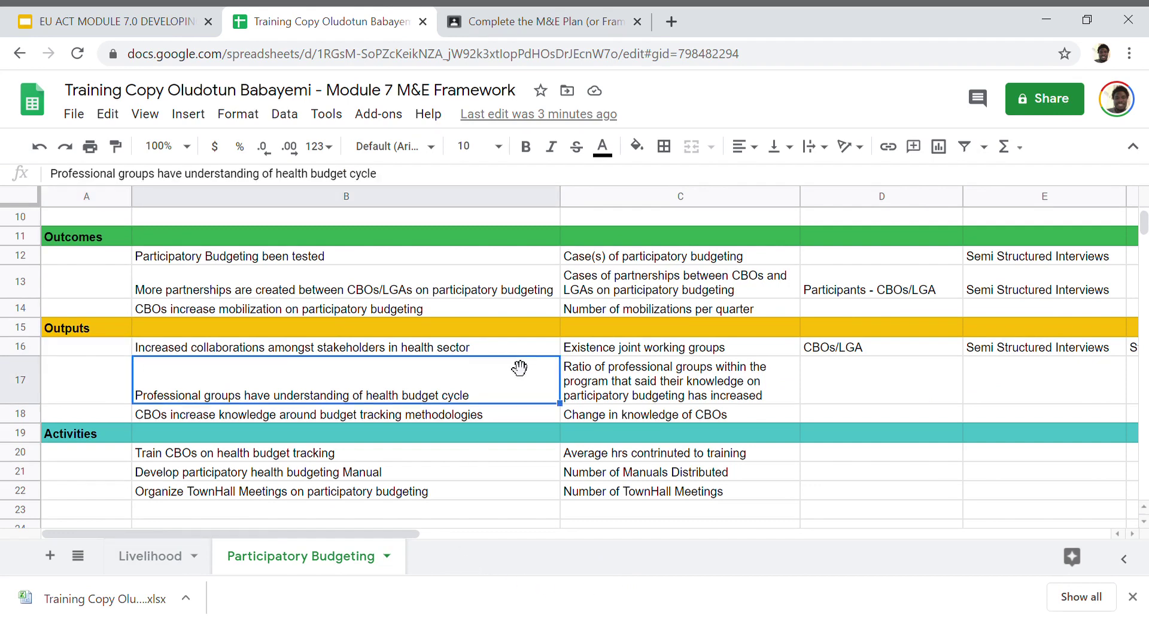
- Examine the Participatory Budgeting results in column B up to the Impact row and back down to the CBO knowledge output in B18
{"action": "key", "text": "Up"}
{"action": "key", "text": "Up"}
{"action": "key", "text": "Up"}
{"action": "key", "text": "Up"}
{"action": "key", "text": "Up"}
{"action": "key", "text": "Up"}
{"action": "key", "text": "Up"}
{"action": "key", "text": "Up"}
{"action": "key", "text": "Up"}
{"action": "key", "text": "Down"}
{"action": "key", "text": "Down"}
{"action": "key", "text": "Down"}
{"action": "key", "text": "Down"}
{"action": "key", "text": "Down"}
{"action": "key", "text": "Down"}
{"action": "key", "text": "Down"}
{"action": "key", "text": "Down"}
{"action": "key", "text": "Down"}
{"action": "key", "text": "Down"}
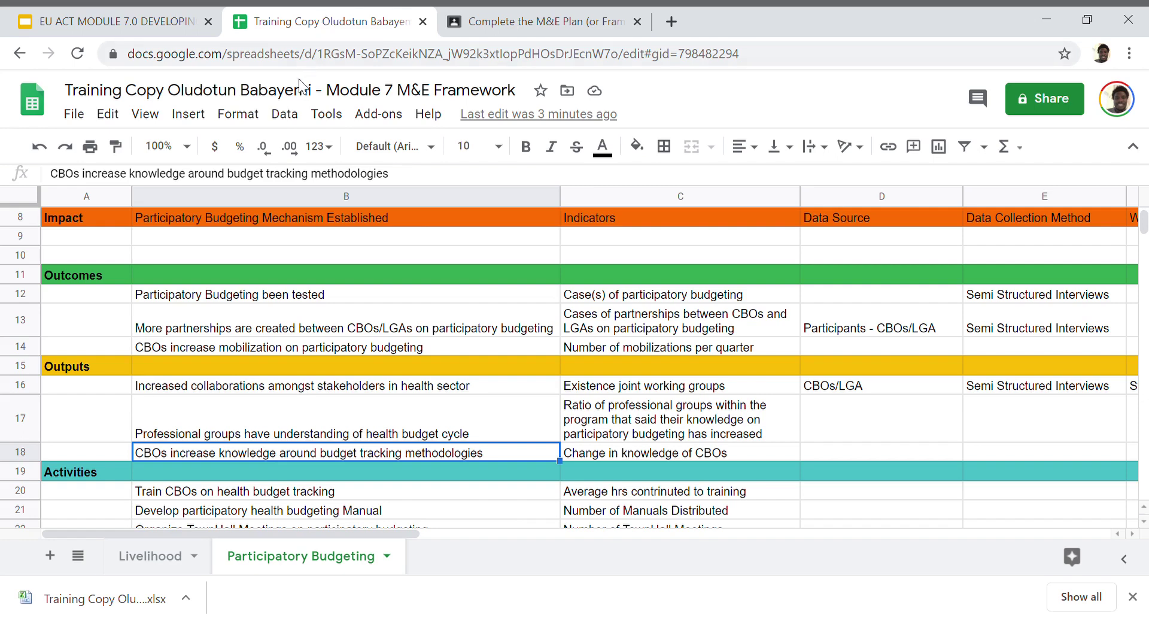
- Examine the increased collaborations output in row 16 across to its data collection method in E16, and back to A16
{"action": "key", "text": "Up"}
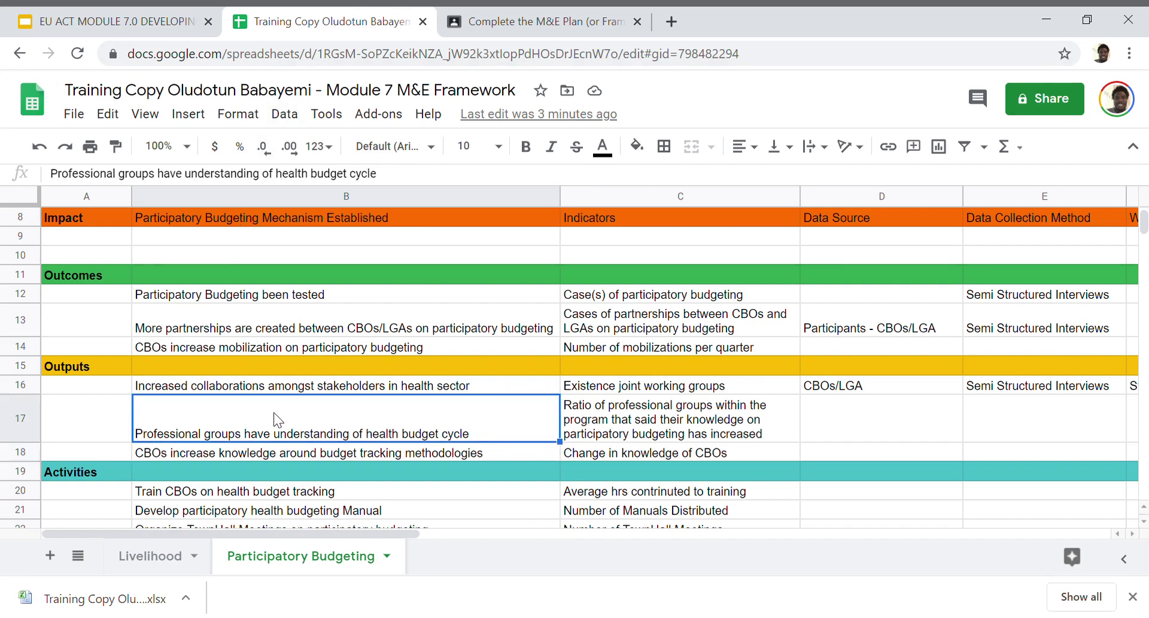
{"action": "key", "text": "Left"}
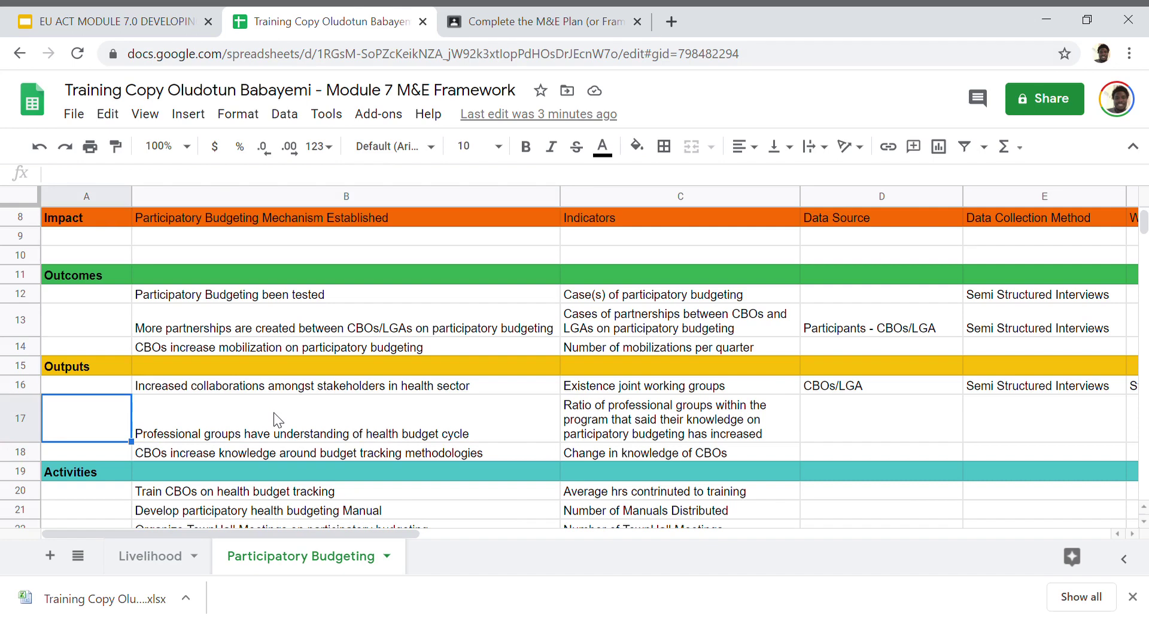
{"action": "left_click", "coordinate": [428, 389]}
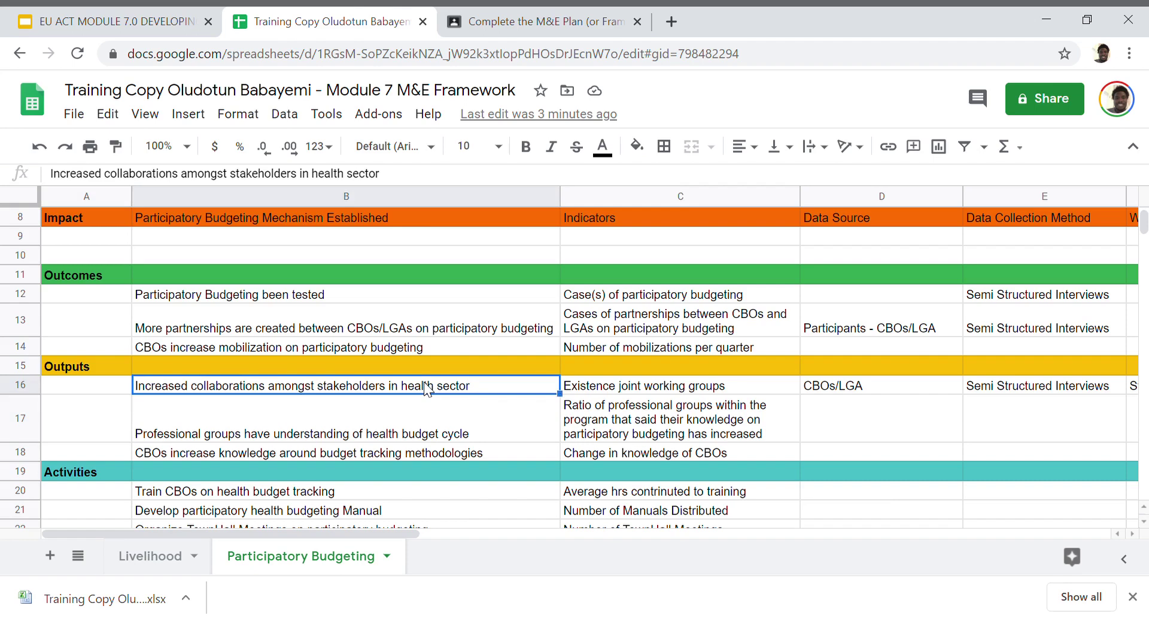
{"action": "key", "text": "Right"}
{"action": "key", "text": "Right"}
{"action": "key", "text": "Right"}
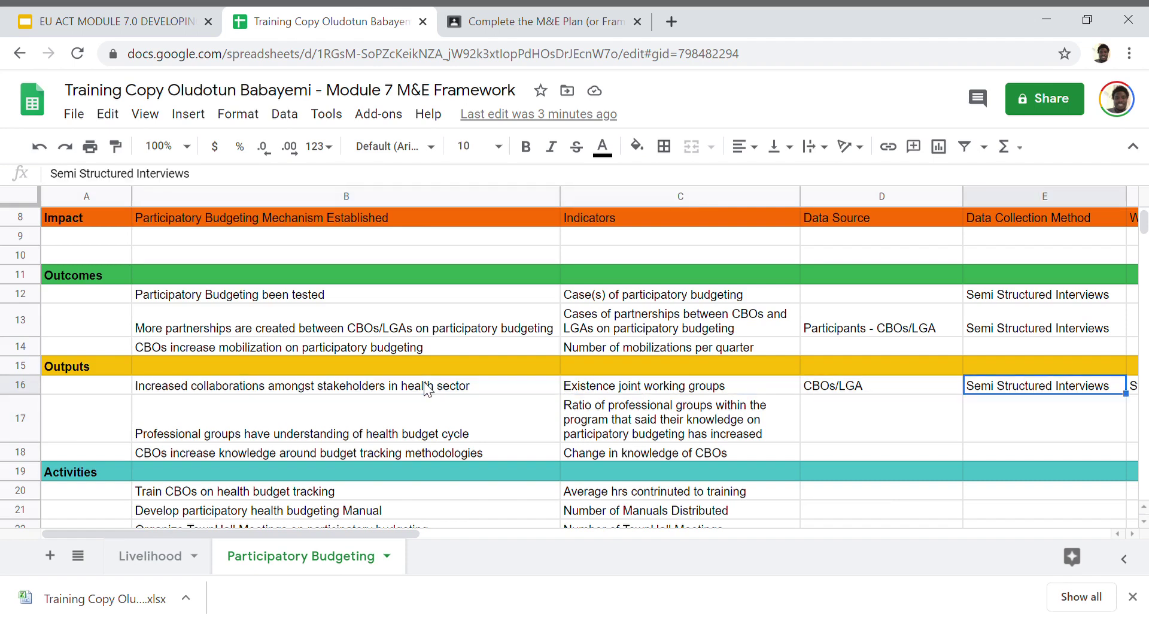
{"action": "key", "text": "Left"}
{"action": "key", "text": "Left"}
{"action": "key", "text": "Left"}
{"action": "key", "text": "Left"}
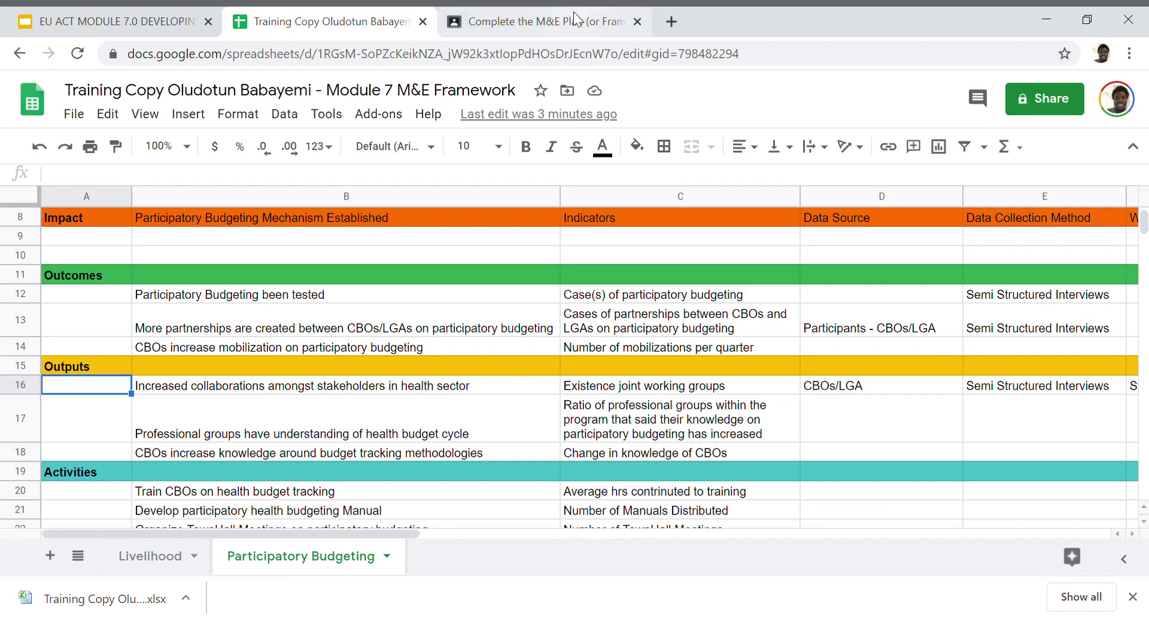
- Switch to the Google Slides module presentation to view the Learning Task slide
{"action": "left_click", "coordinate": [466, 242]}
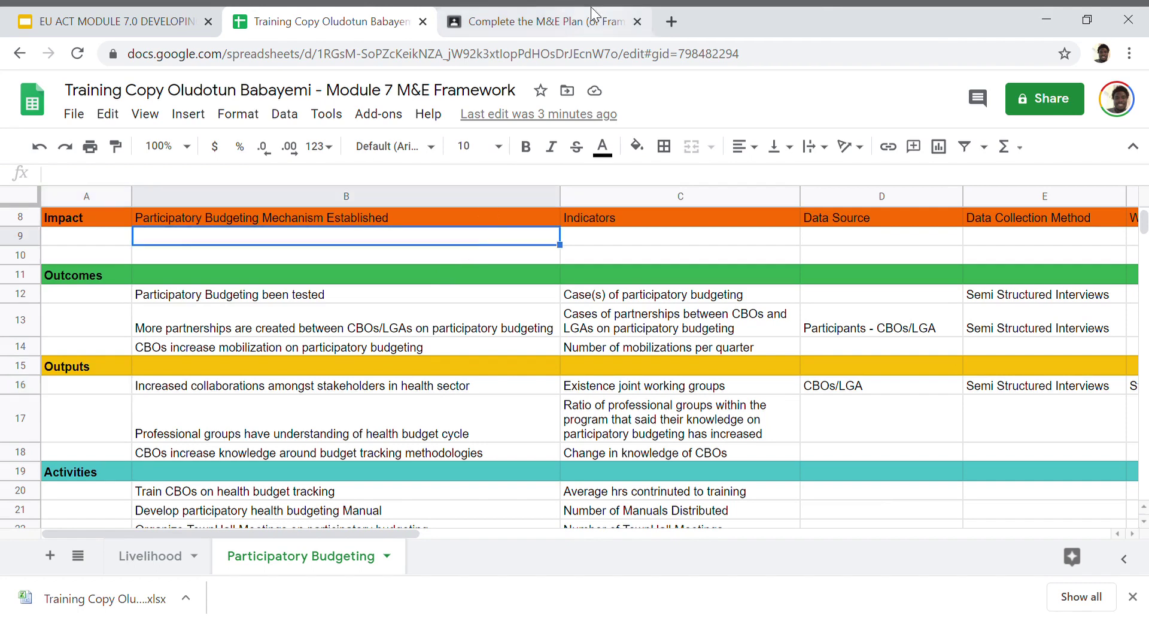
{"action": "left_click", "coordinate": [157, 10]}
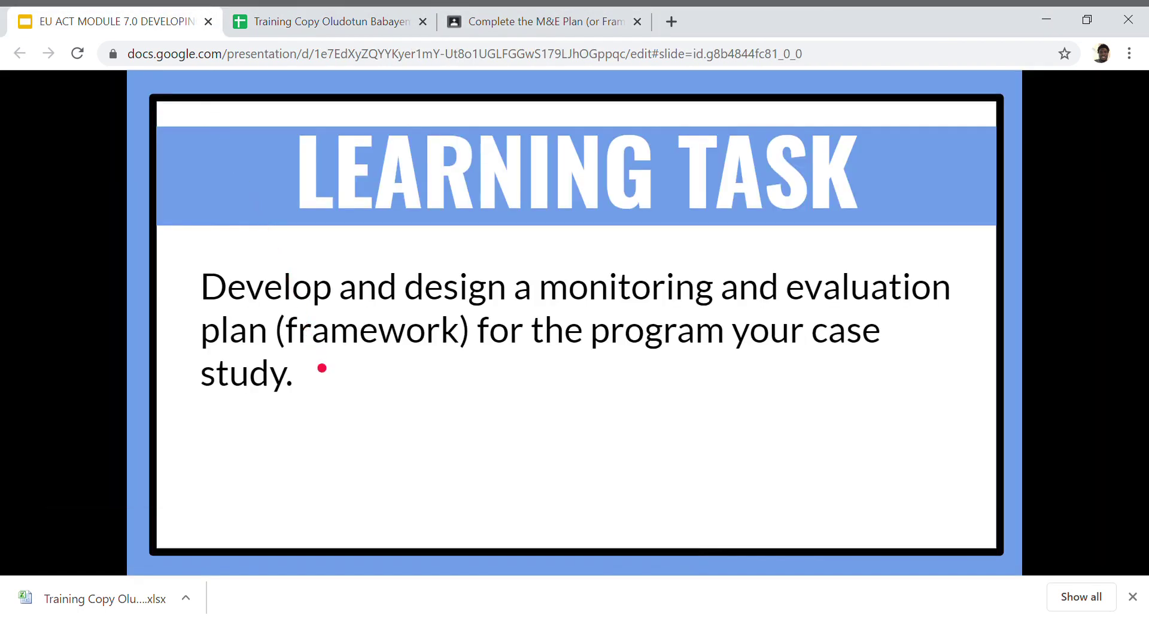
- Advance the presentation to the M&E Strategy slide and view it in alternation with the training copy spreadsheet
{"action": "key", "text": "Right"}
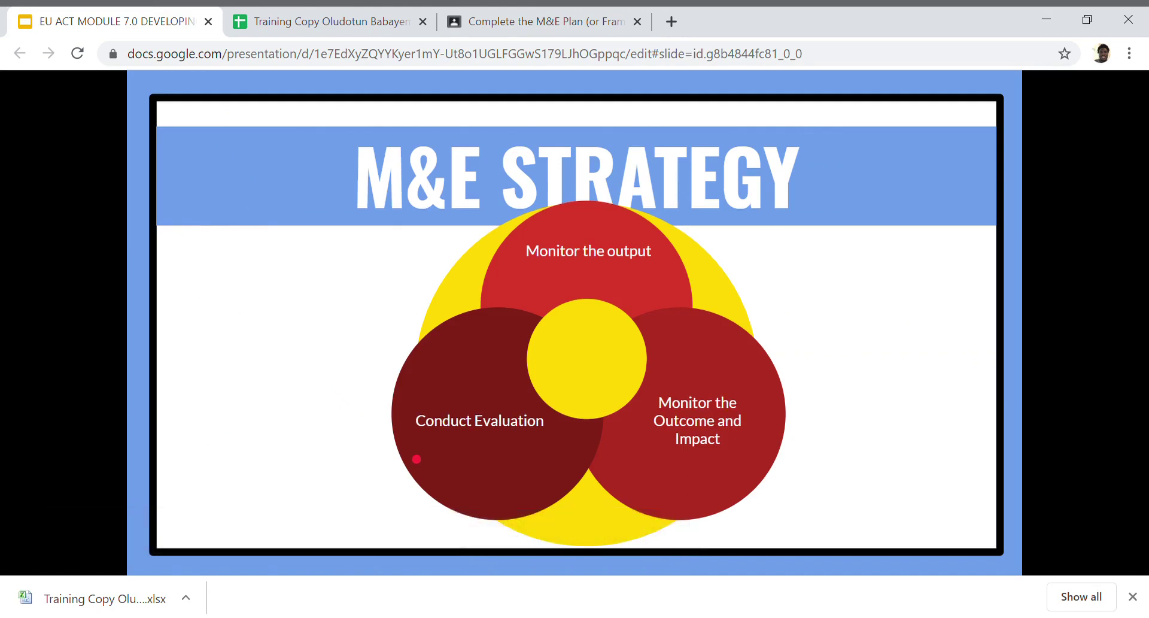
{"action": "left_click", "coordinate": [362, 12]}
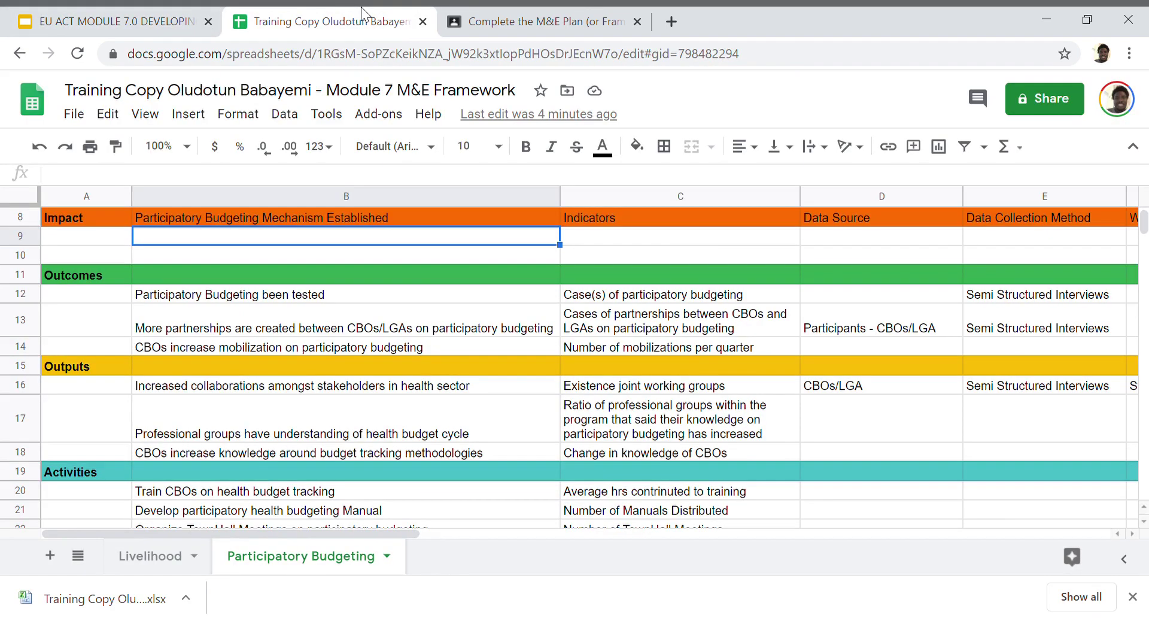
{"action": "left_click", "coordinate": [167, 6]}
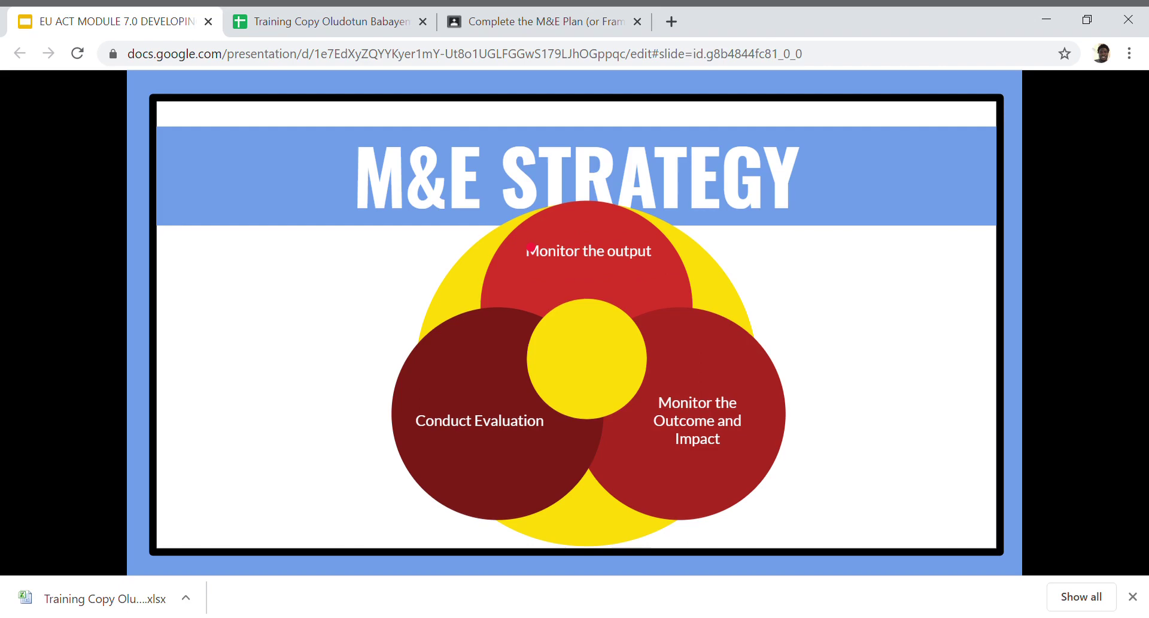
- Return to the training copy spreadsheet and examine the Activities entries in column B, finishing at the increased collaborations output in B16
{"action": "left_click", "coordinate": [334, 14]}
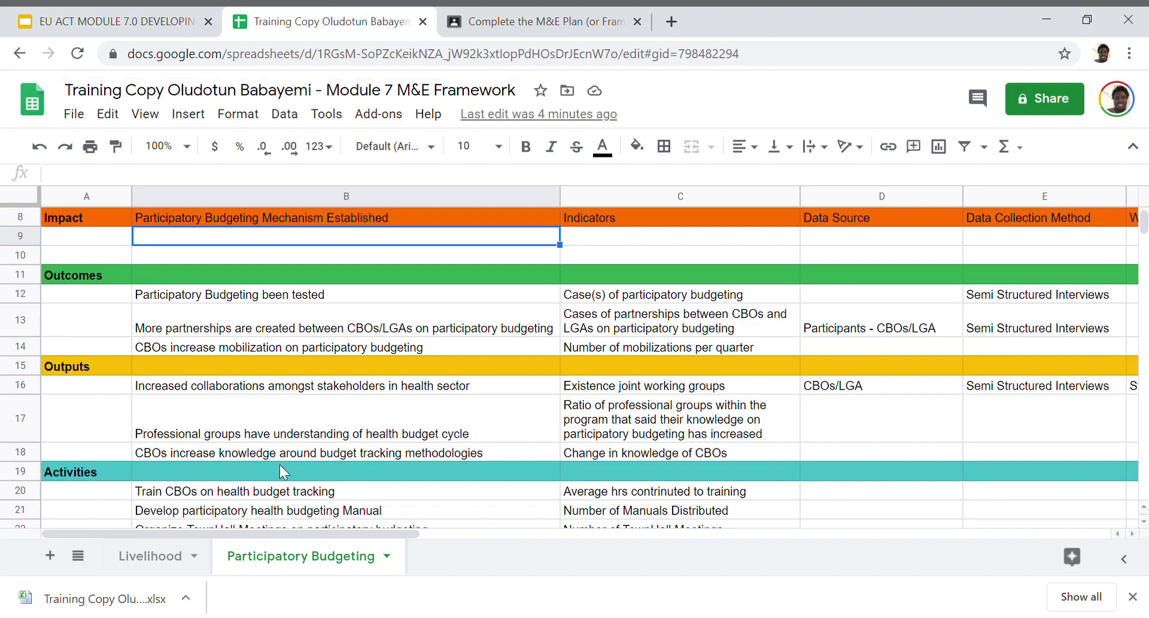
{"action": "left_click", "coordinate": [305, 513]}
{"action": "key", "text": "Up"}
{"action": "key", "text": "Up"}
{"action": "key", "text": "Up"}
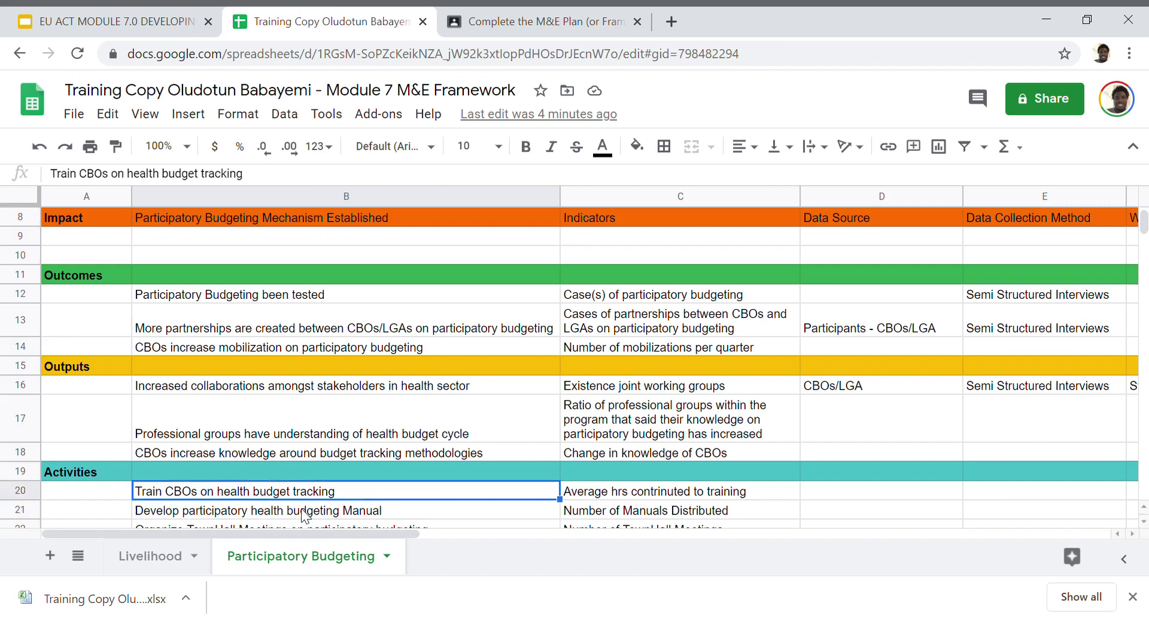
{"action": "key", "text": "Down"}
{"action": "key", "text": "Down"}
{"action": "key", "text": "Down"}
{"action": "key", "text": "Down"}
{"action": "key", "text": "Down"}
{"action": "key", "text": "Down"}
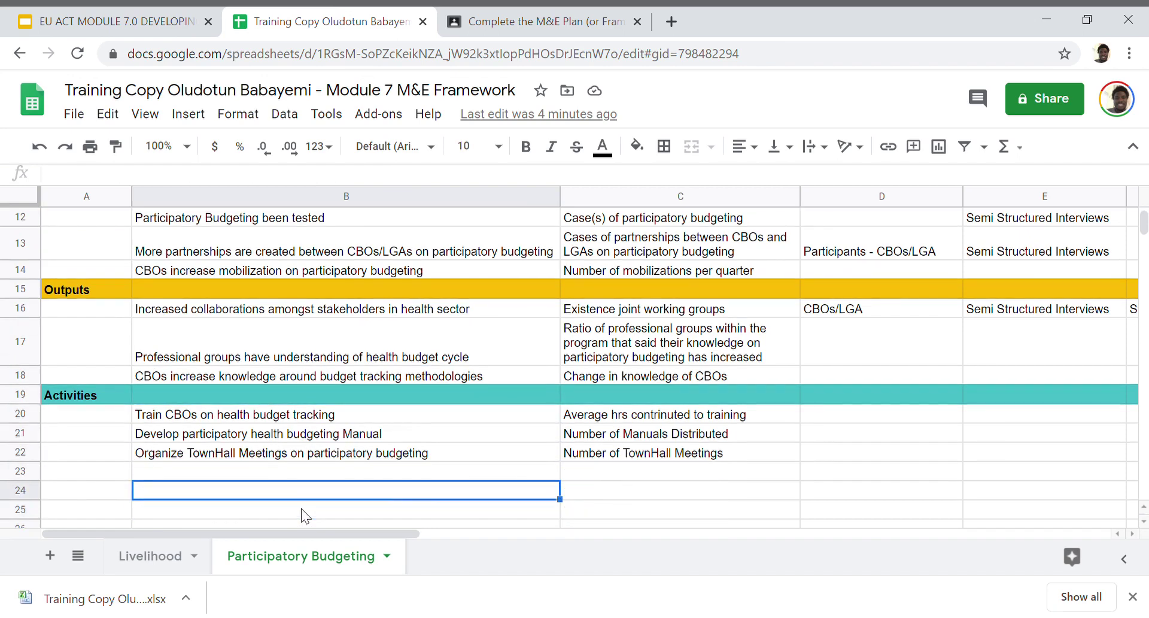
{"action": "key", "text": "Up"}
{"action": "key", "text": "Up"}
{"action": "key", "text": "Up"}
{"action": "key", "text": "Up"}
{"action": "key", "text": "Up"}
{"action": "key", "text": "Up"}
{"action": "key", "text": "Up"}
{"action": "key", "text": "Up"}
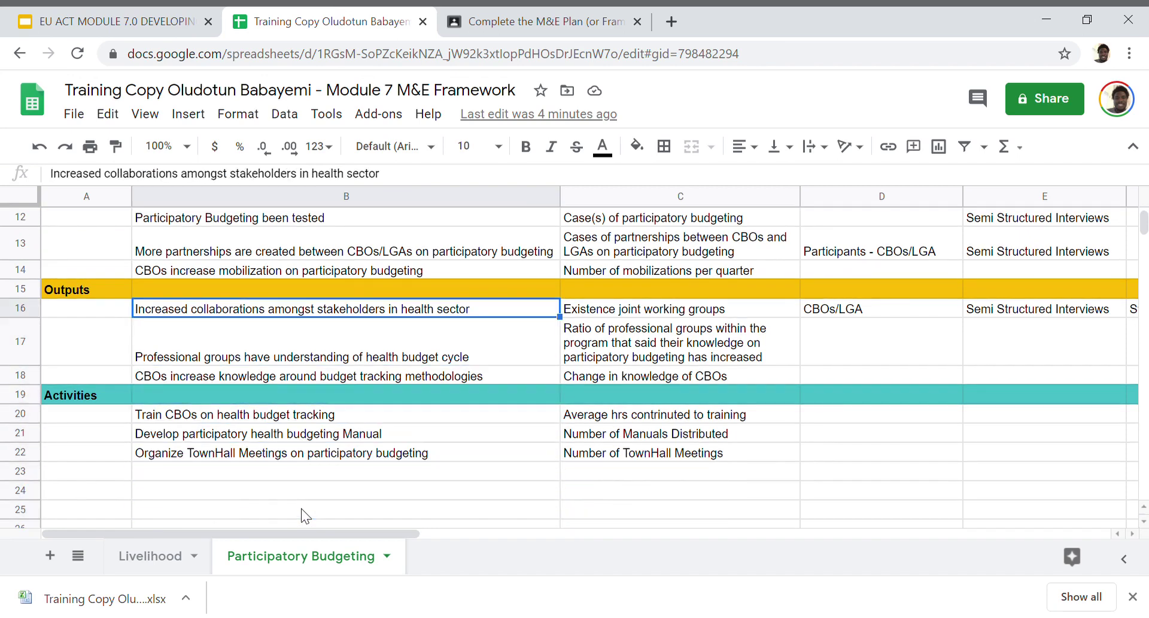
- Examine the output and activity entries with their indicators from row 16 downward, finishing at the TownHall Meetings activity in B22
{"action": "key", "text": "Left"}
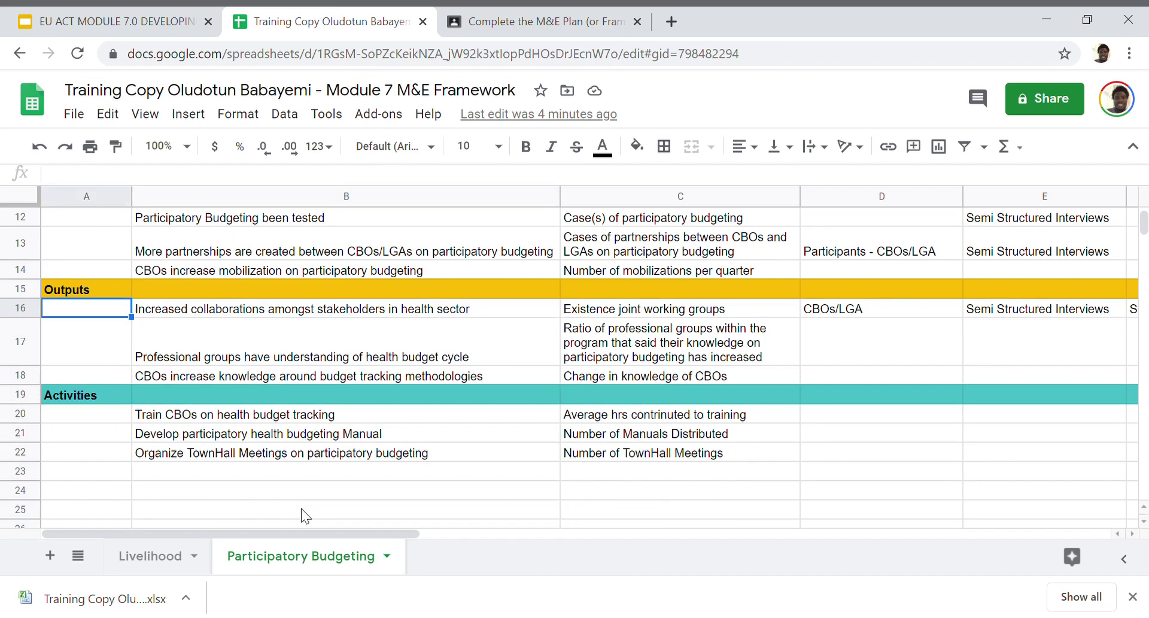
{"action": "key", "text": "Right"}
{"action": "key", "text": "Down"}
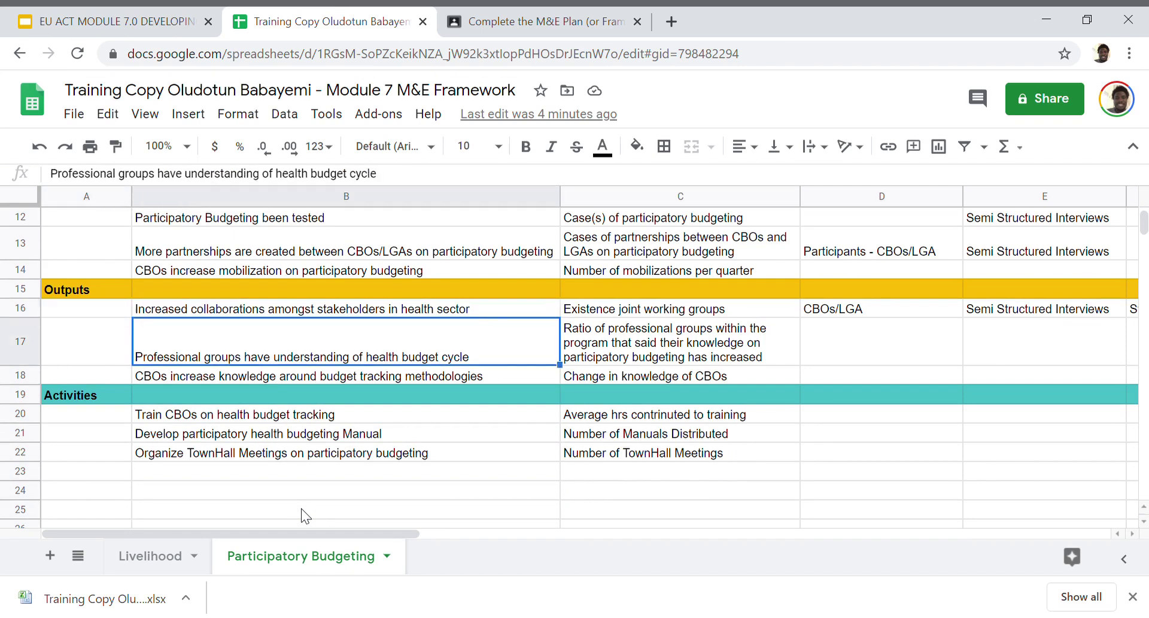
{"action": "key", "text": "Up"}
{"action": "key", "text": "Down"}
{"action": "key", "text": "Right"}
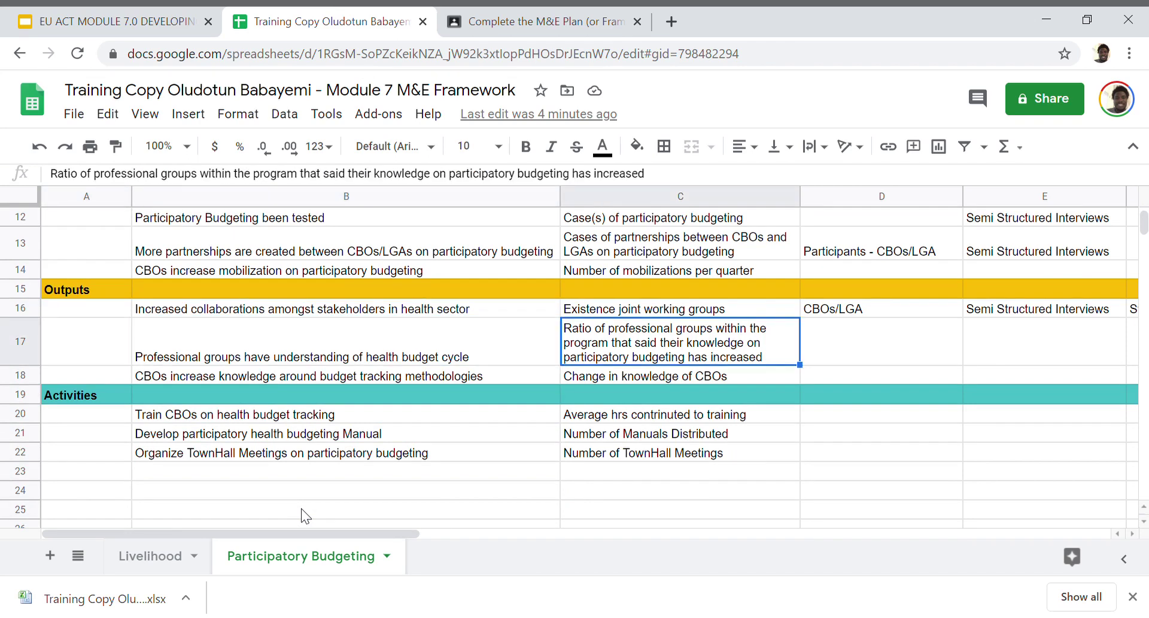
{"action": "key", "text": "Up"}
{"action": "key", "text": "Down"}
{"action": "key", "text": "Down"}
{"action": "key", "text": "Down"}
{"action": "key", "text": "Down"}
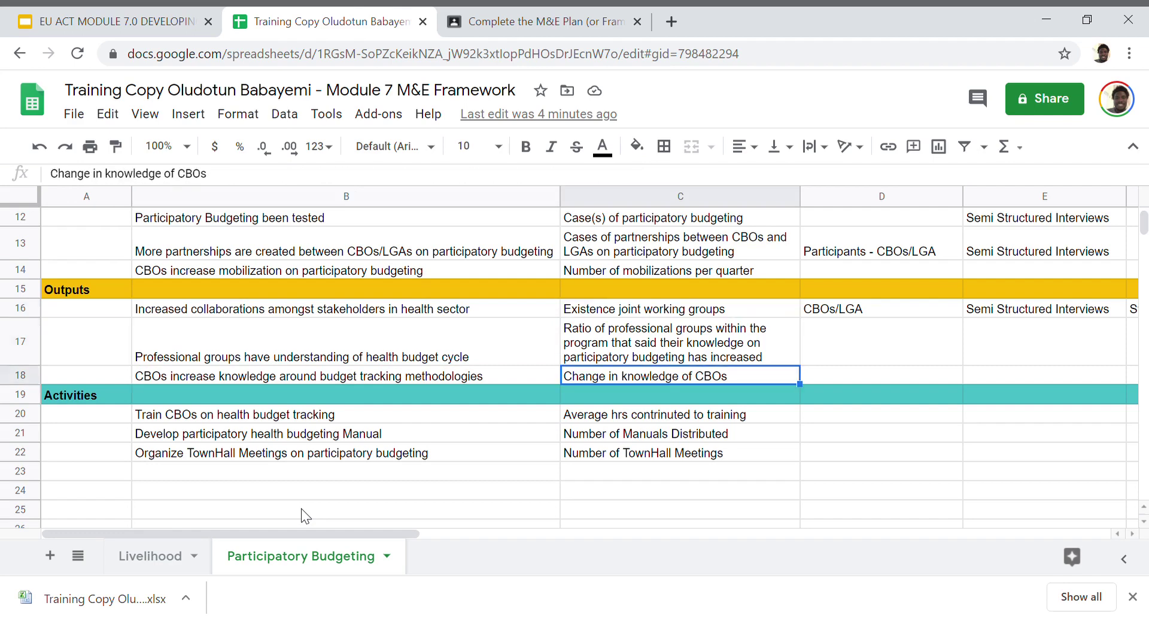
{"action": "key", "text": "Down"}
{"action": "key", "text": "Left"}
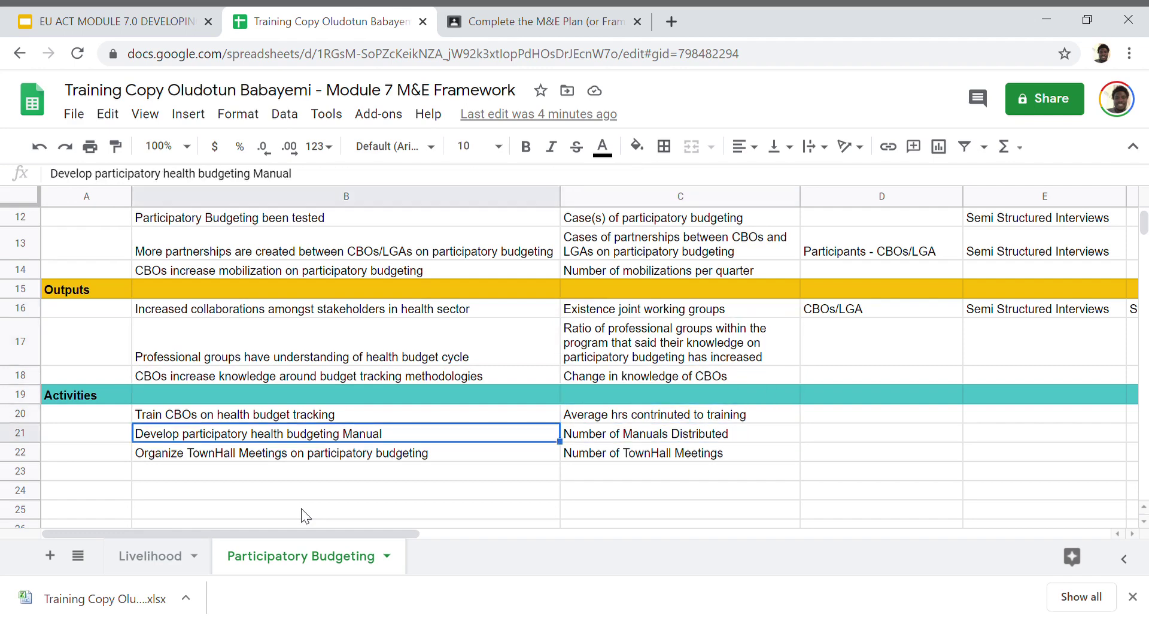
{"action": "key", "text": "Left"}
{"action": "key", "text": "Down"}
{"action": "key", "text": "Right"}
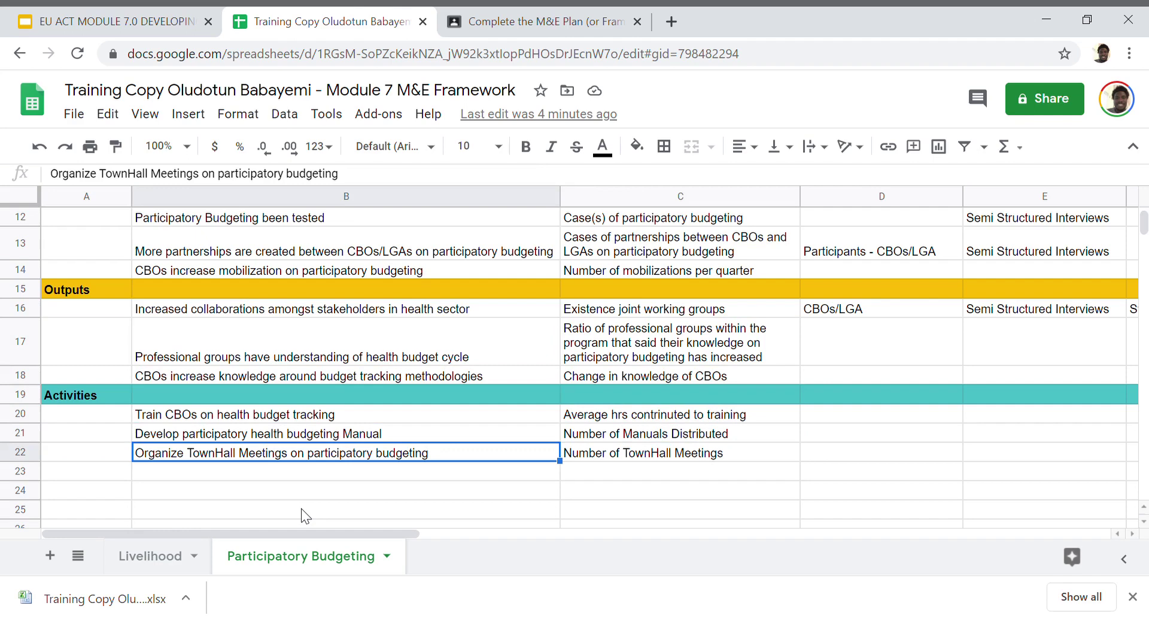
- Examine the output and activity indicators in column C from the professional groups ratio in C17, finishing at the training hours indicator in C20
{"action": "key", "text": "Up"}
{"action": "key", "text": "Up"}
{"action": "key", "text": "Up"}
{"action": "key", "text": "Up"}
{"action": "key", "text": "Up"}
{"action": "key", "text": "Right"}
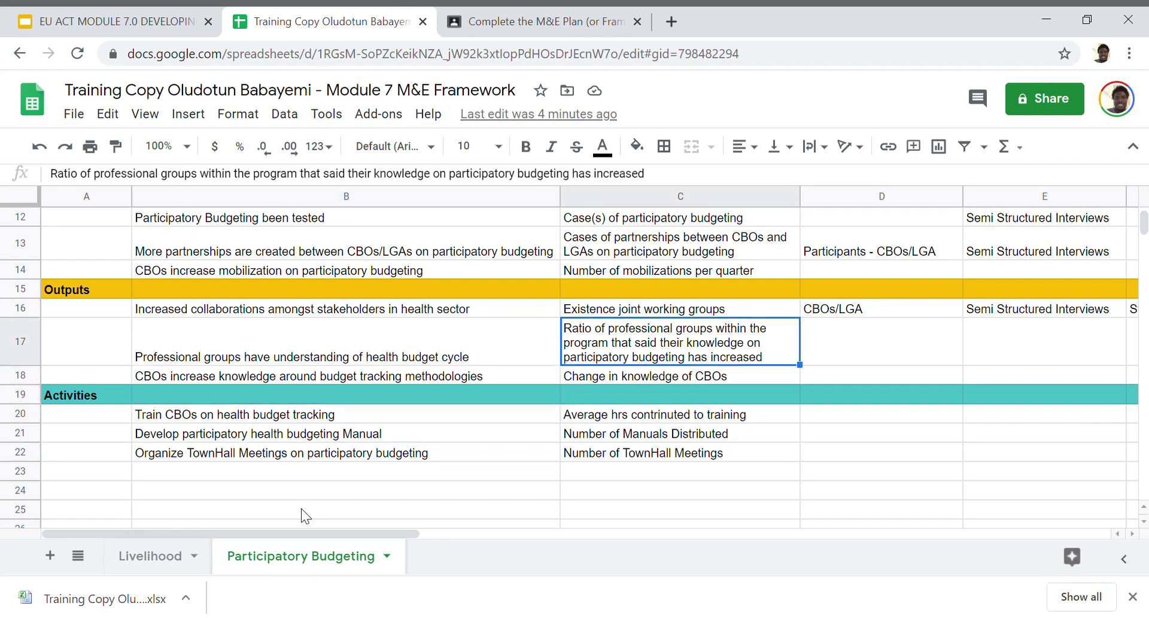
{"action": "key", "text": "Down"}
{"action": "key", "text": "Down"}
{"action": "key", "text": "Down"}
{"action": "key", "text": "Down"}
{"action": "key", "text": "Up"}
{"action": "key", "text": "Up"}
{"action": "key", "text": "Up"}
{"action": "key", "text": "Up"}
{"action": "key", "text": "Down"}
{"action": "key", "text": "Up"}
{"action": "key", "text": "Down"}
{"action": "key", "text": "Down"}
{"action": "key", "text": "Down"}
{"action": "key", "text": "Down"}
{"action": "key", "text": "Down"}
{"action": "key", "text": "Up"}
{"action": "key", "text": "Up"}
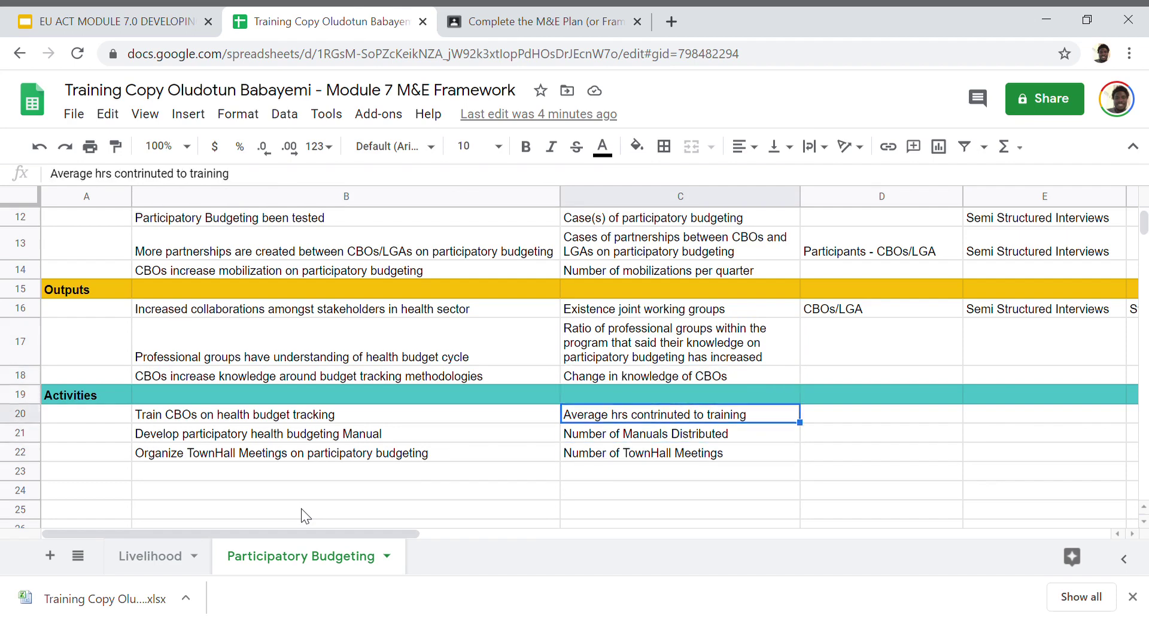
- Review the output and activity indicators in column C again from C17, finishing at the increased collaborations output in B16
{"action": "key", "text": "Up"}
{"action": "key", "text": "Up"}
{"action": "key", "text": "Up"}
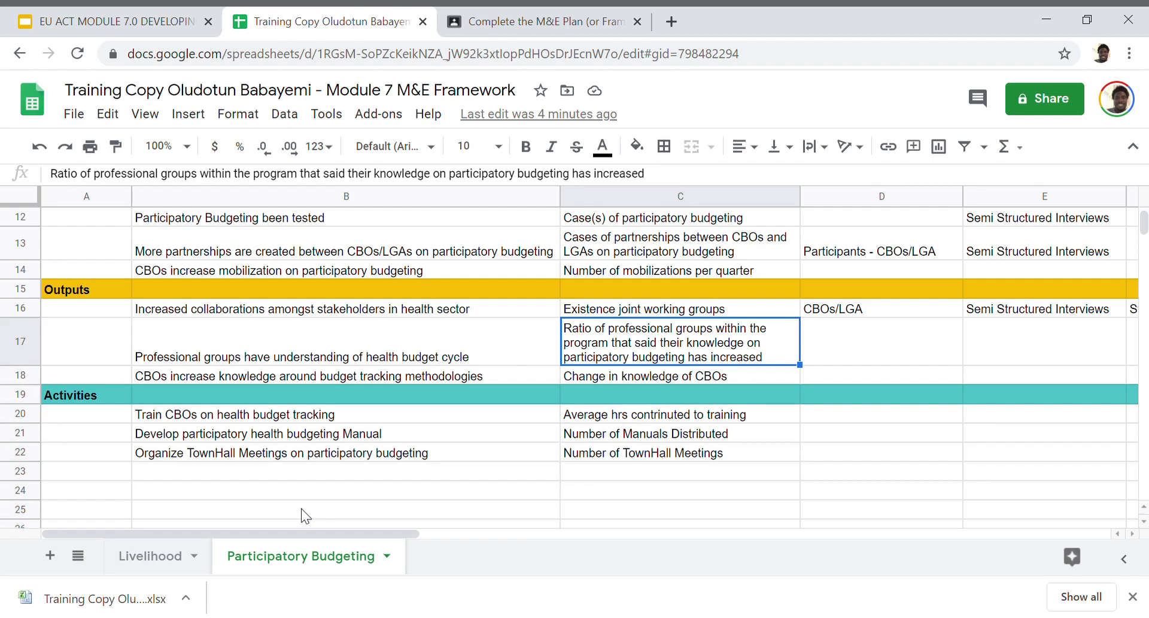
{"action": "key", "text": "Down"}
{"action": "key", "text": "Down"}
{"action": "key", "text": "Down"}
{"action": "key", "text": "Down"}
{"action": "key", "text": "Down"}
{"action": "key", "text": "Down"}
{"action": "key", "text": "Up"}
{"action": "key", "text": "Up"}
{"action": "key", "text": "Up"}
{"action": "key", "text": "Up"}
{"action": "key", "text": "Up"}
{"action": "key", "text": "Up"}
{"action": "key", "text": "Down"}
{"action": "key", "text": "Down"}
{"action": "key", "text": "Down"}
{"action": "key", "text": "Up"}
{"action": "key", "text": "Up"}
{"action": "key", "text": "Up"}
{"action": "key", "text": "Up"}
{"action": "key", "text": "Left"}
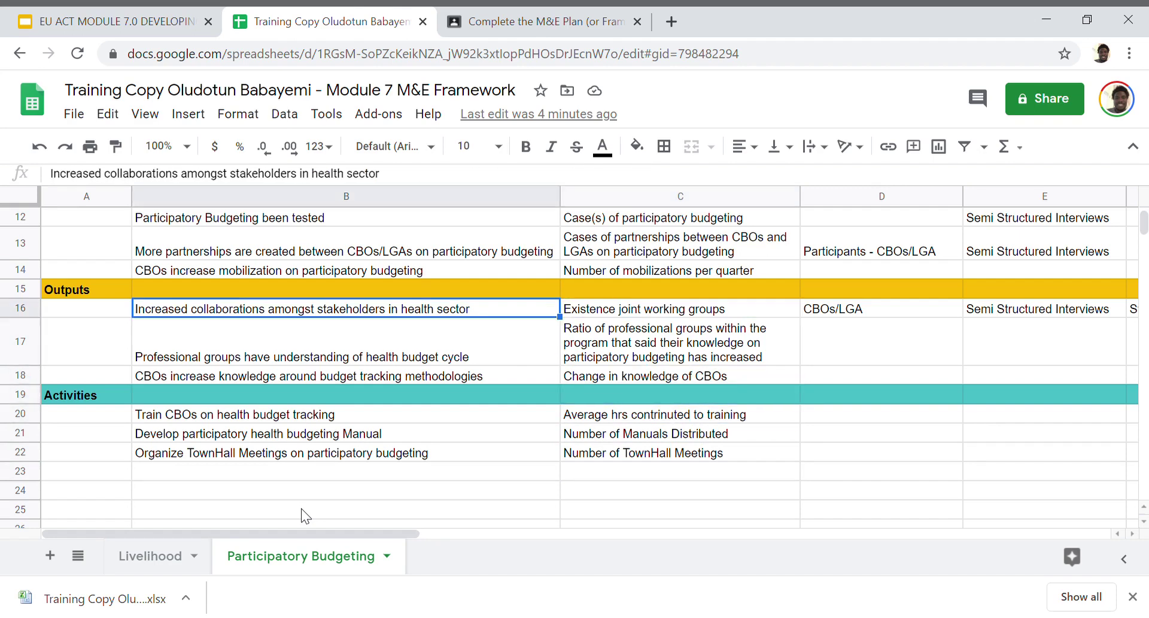
- Examine the Outcomes entries in column B against the outputs and Impact row, finishing at the Participatory Budgeting test outcome in B12
{"action": "key", "text": "Up"}
{"action": "key", "text": "Up"}
{"action": "key", "text": "Up"}
{"action": "key", "text": "Up"}
{"action": "key", "text": "Up"}
{"action": "key", "text": "Up"}
{"action": "key", "text": "Up"}
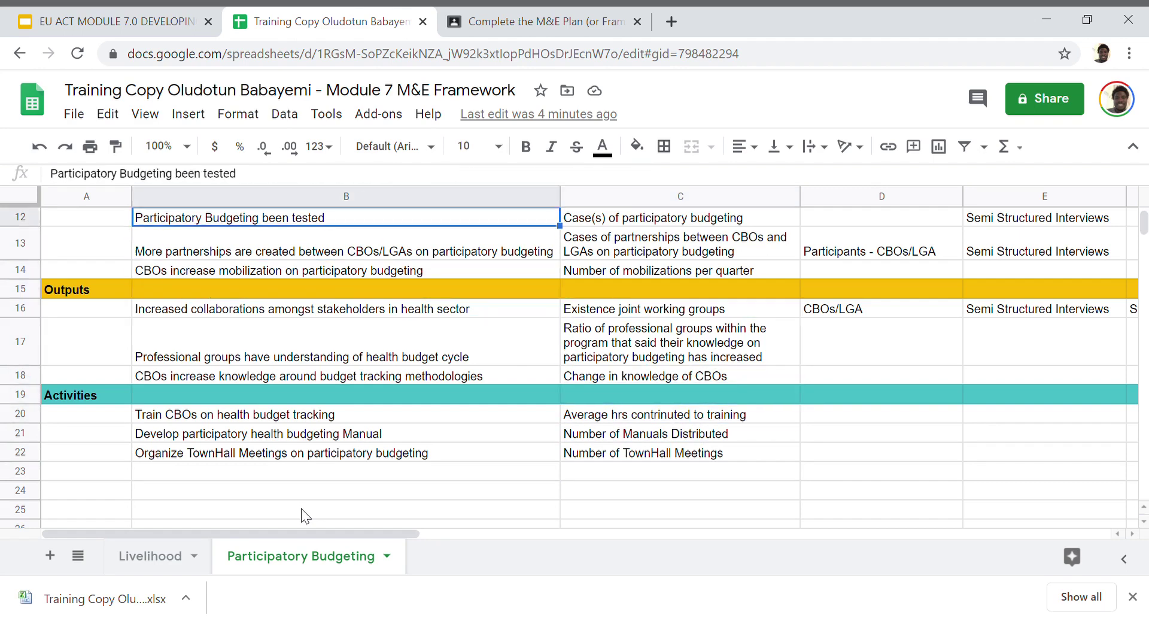
{"action": "key", "text": "Down"}
{"action": "key", "text": "Down"}
{"action": "key", "text": "Down"}
{"action": "key", "text": "Down"}
{"action": "key", "text": "Up"}
{"action": "key", "text": "Up"}
{"action": "key", "text": "Up"}
{"action": "key", "text": "Up"}
{"action": "key", "text": "Up"}
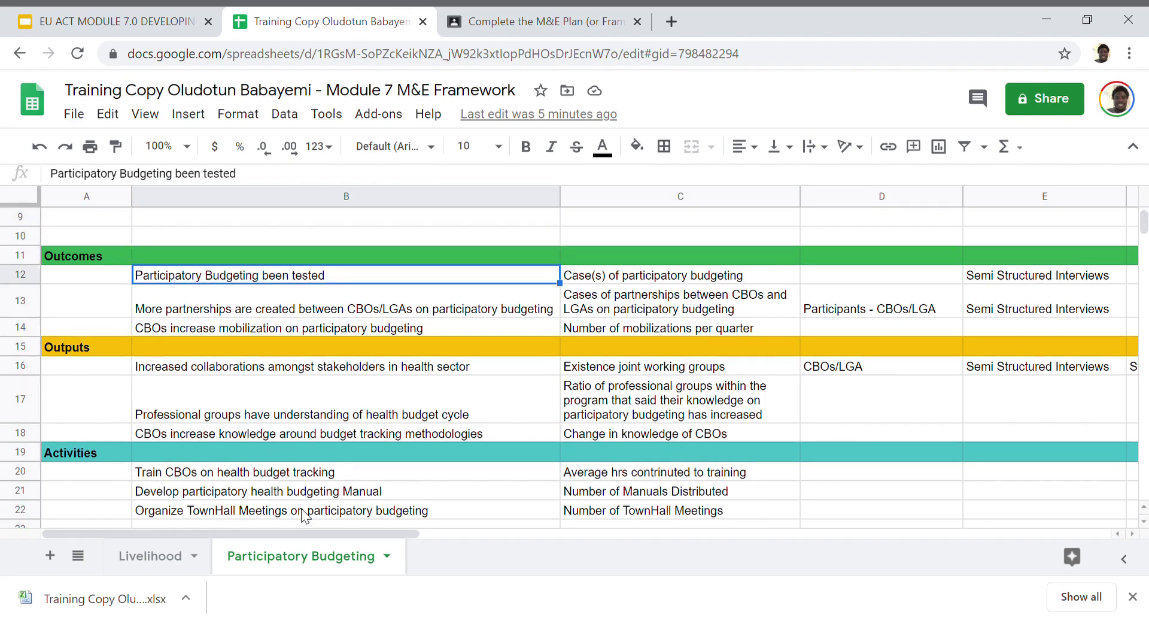
{"action": "key", "text": "Down"}
{"action": "key", "text": "Down"}
{"action": "key", "text": "Down"}
{"action": "key", "text": "Down"}
{"action": "key", "text": "Down"}
{"action": "key", "text": "Down"}
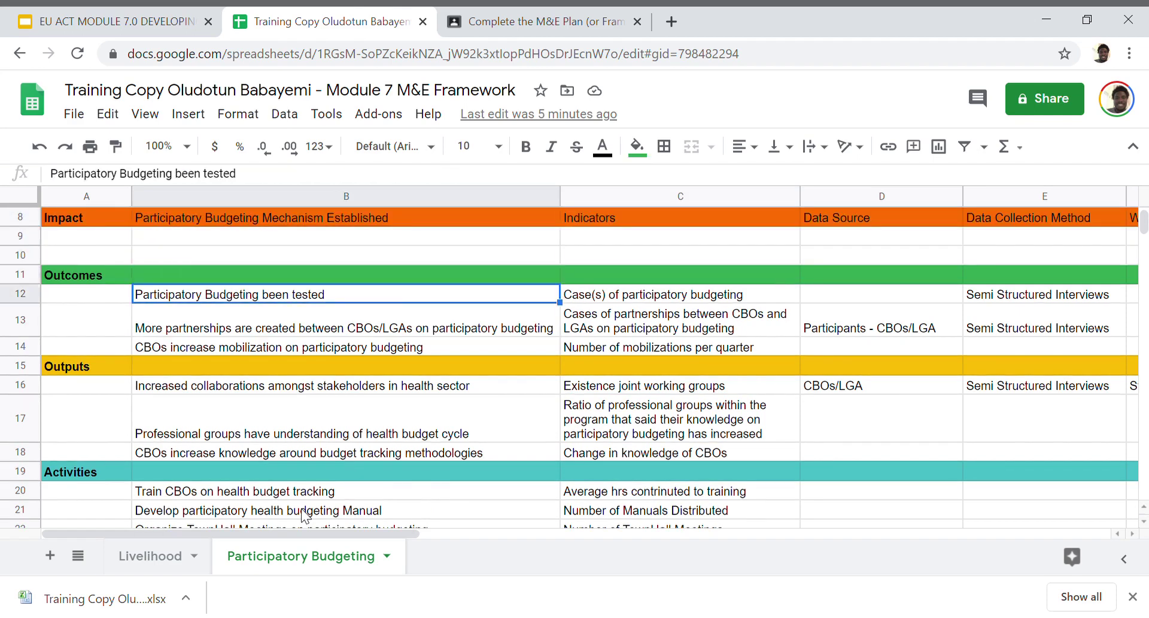
- Examine the outcome and output indicators in column C, then compare the professional groups output in B17 with its indicator in C17
{"action": "key", "text": "Right"}
{"action": "key", "text": "Up"}
{"action": "key", "text": "Up"}
{"action": "key", "text": "Down"}
{"action": "key", "text": "Down"}
{"action": "key", "text": "Down"}
{"action": "key", "text": "Down"}
{"action": "key", "text": "Down"}
{"action": "key", "text": "Up"}
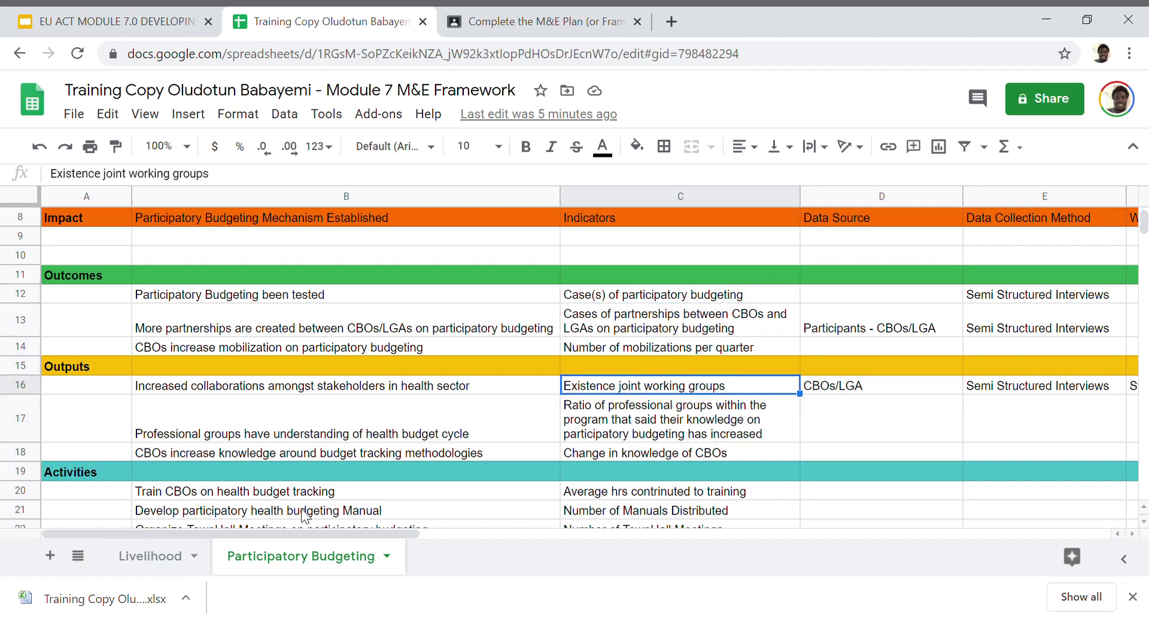
{"action": "key", "text": "Left"}
{"action": "key", "text": "Down"}
{"action": "key", "text": "Right"}
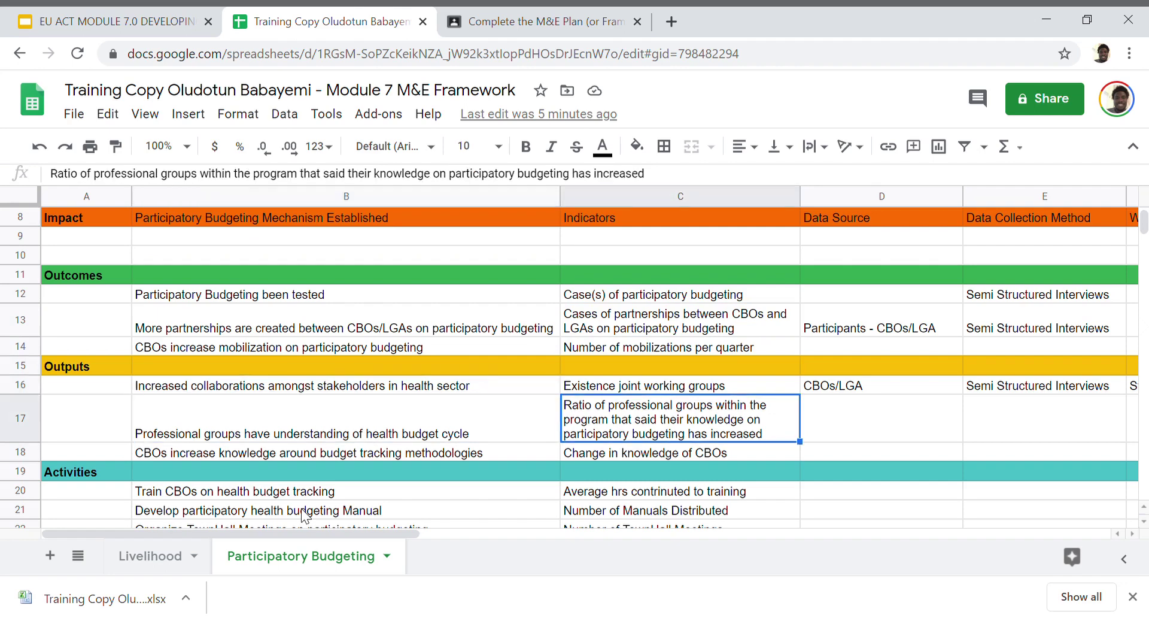
{"action": "key", "text": "Left"}
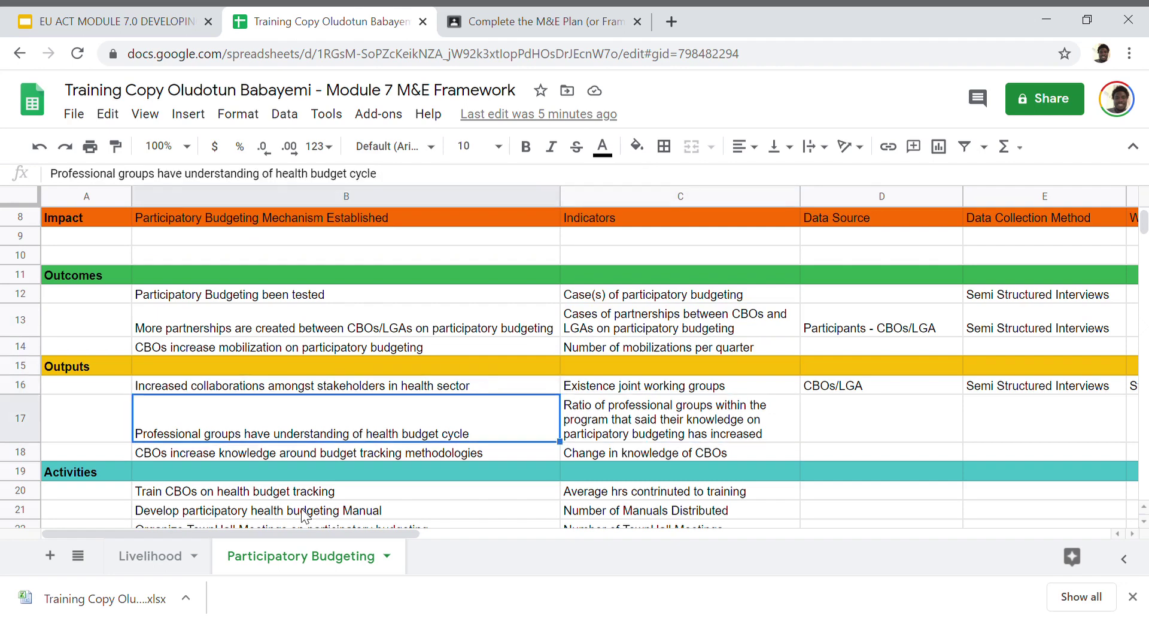
{"action": "key", "text": "Right"}
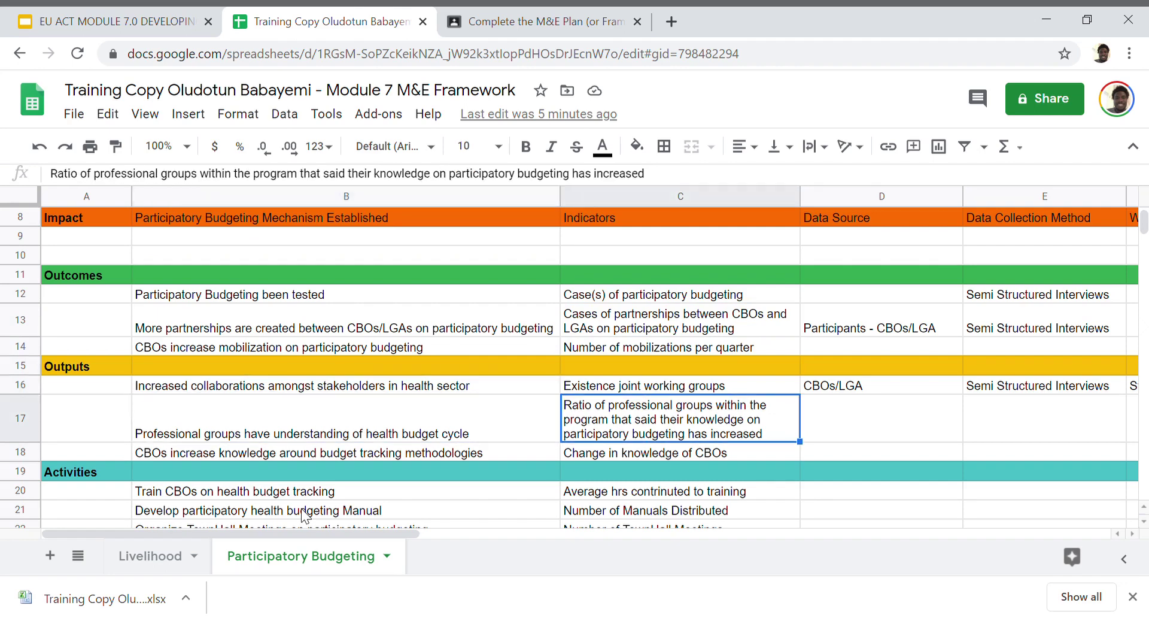
- Compare the partnerships indicator in C13 with the output indicators below it, returning to C13
{"action": "key", "text": "Up"}
{"action": "key", "text": "Up"}
{"action": "key", "text": "Up"}
{"action": "key", "text": "Up"}
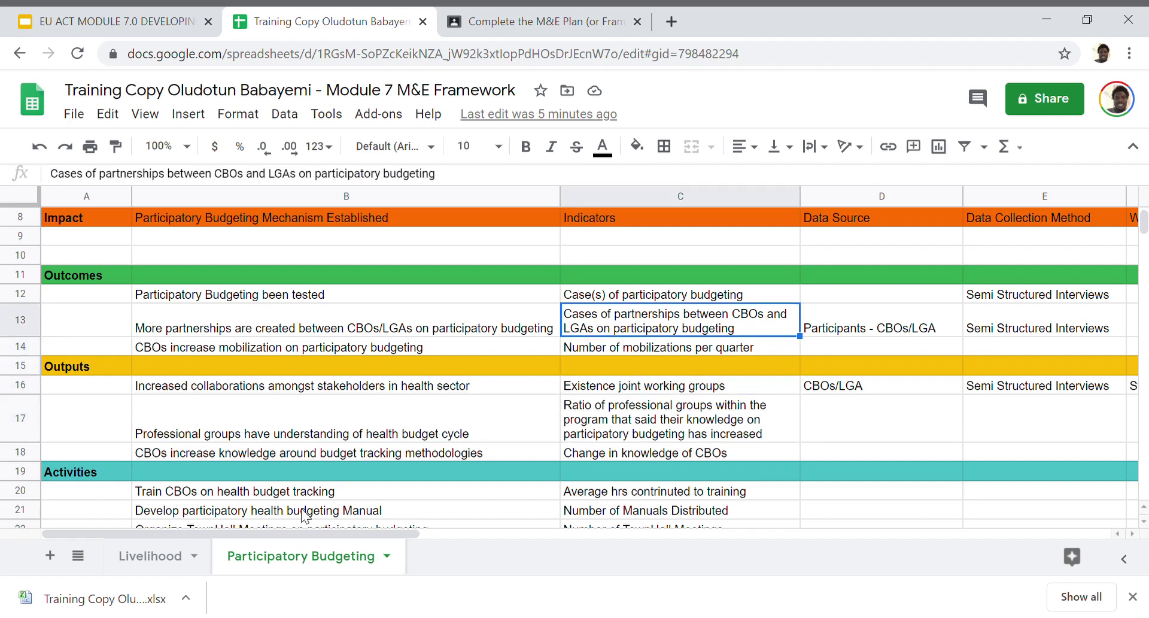
{"action": "key", "text": "Down"}
{"action": "key", "text": "Down"}
{"action": "key", "text": "Down"}
{"action": "key", "text": "Down"}
{"action": "key", "text": "Down"}
{"action": "key", "text": "Down"}
{"action": "key", "text": "Down"}
{"action": "key", "text": "Down"}
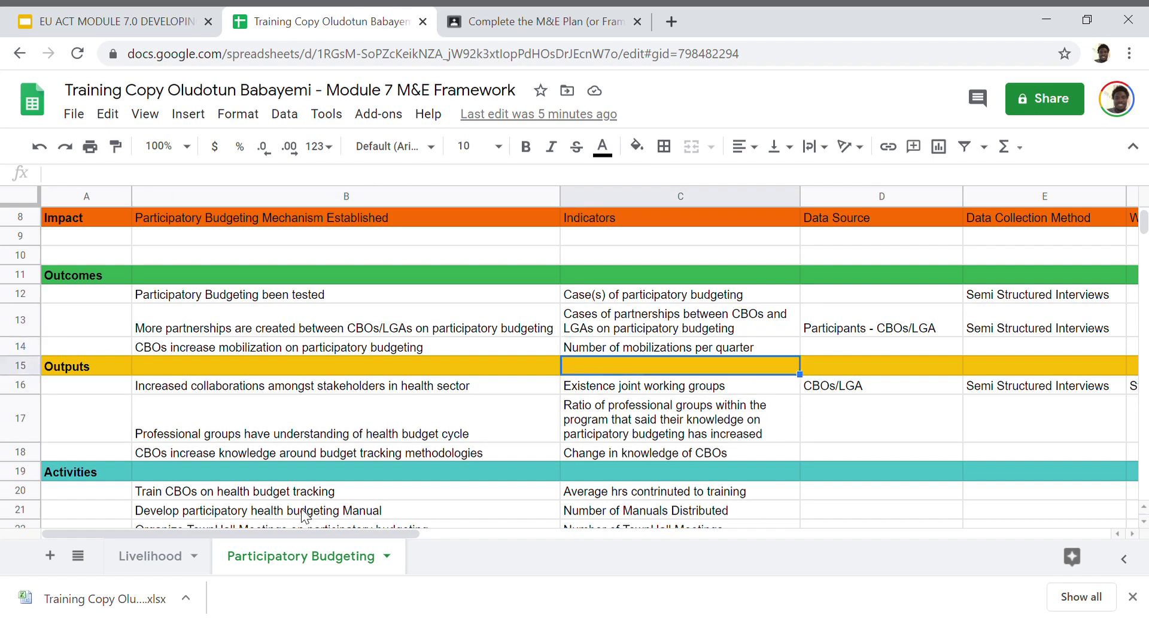
{"action": "key", "text": "Up"}
{"action": "key", "text": "Up"}
{"action": "key", "text": "Up"}
{"action": "key", "text": "Up"}
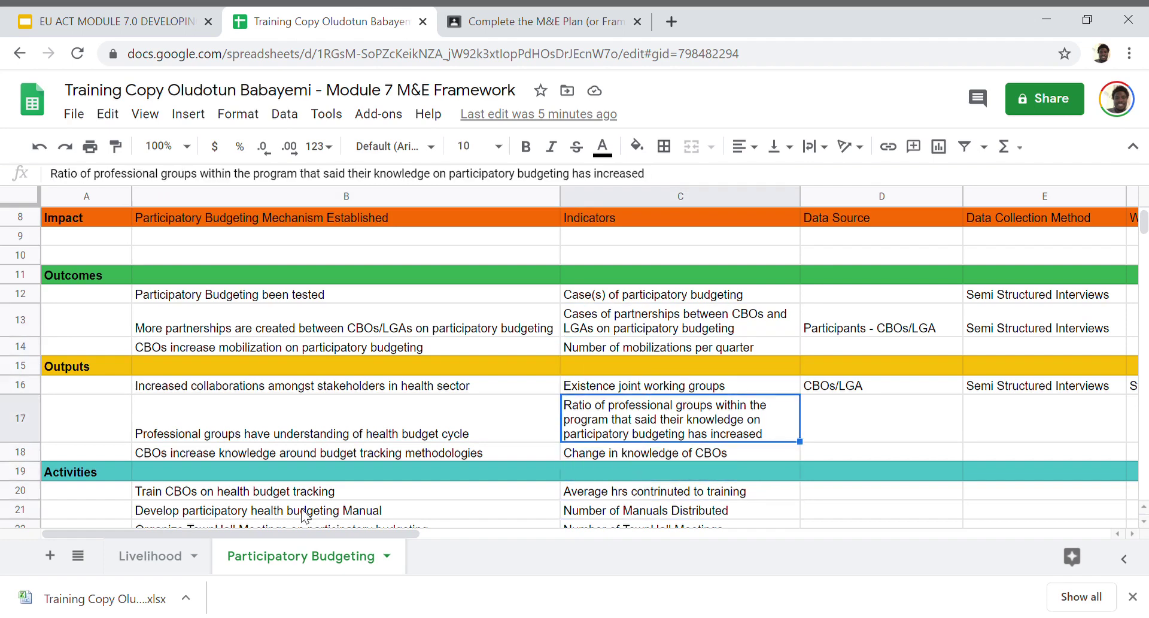
{"action": "key", "text": "Up"}
{"action": "key", "text": "Up"}
{"action": "key", "text": "Up"}
{"action": "key", "text": "Up"}
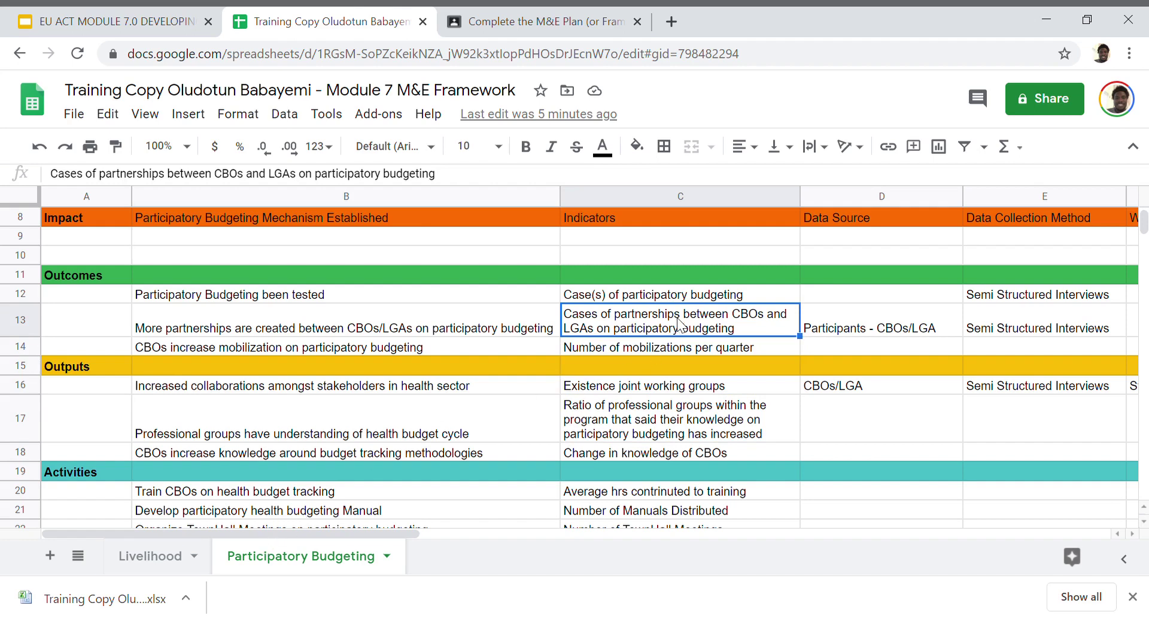
- Compare the knowledge indicators in C17 and C18 with the outcome indicators above, finishing at the partnerships indicator in C13
{"action": "left_click", "coordinate": [668, 416]}
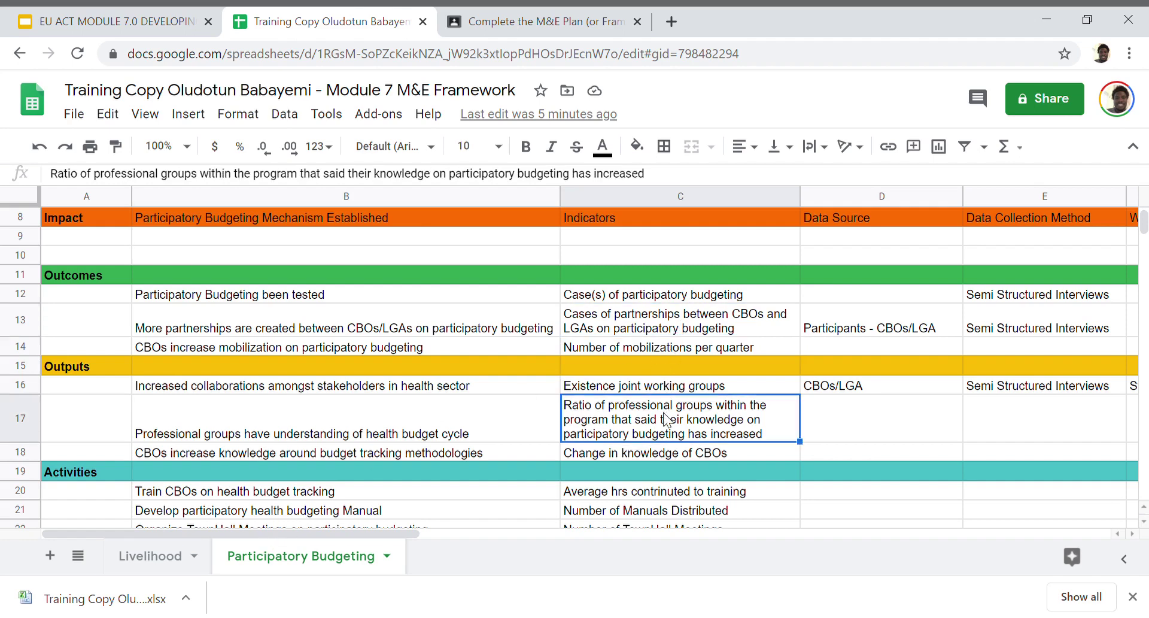
{"action": "left_click", "coordinate": [668, 453]}
{"action": "left_click", "coordinate": [673, 436]}
{"action": "left_click", "coordinate": [668, 454]}
{"action": "left_click", "coordinate": [694, 325]}
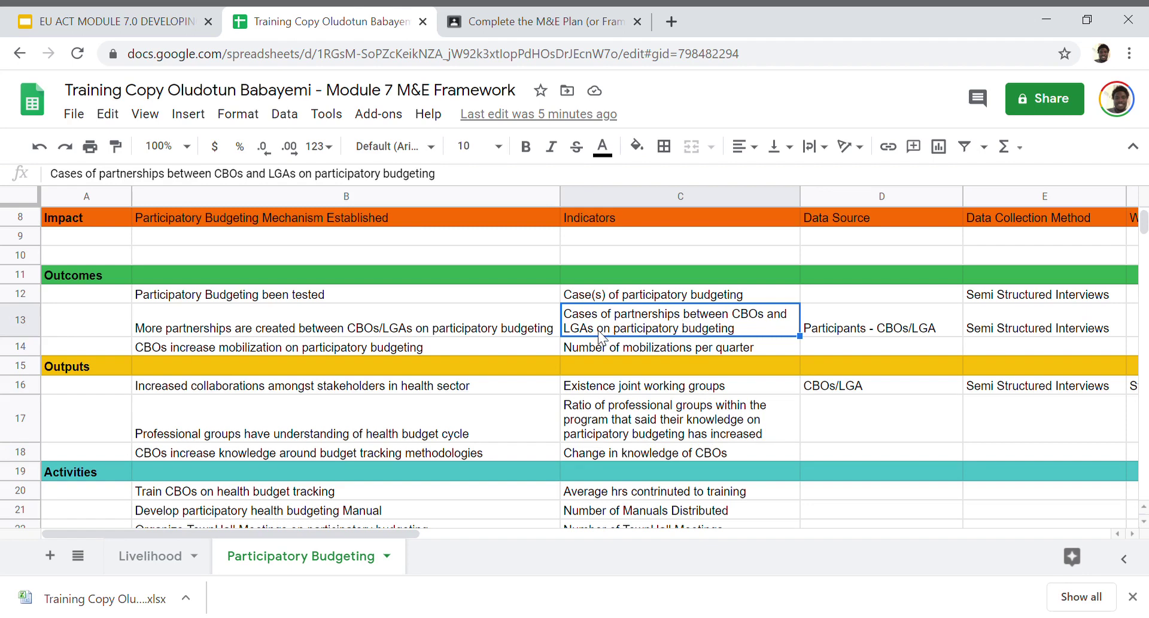
{"action": "left_click", "coordinate": [614, 439]}
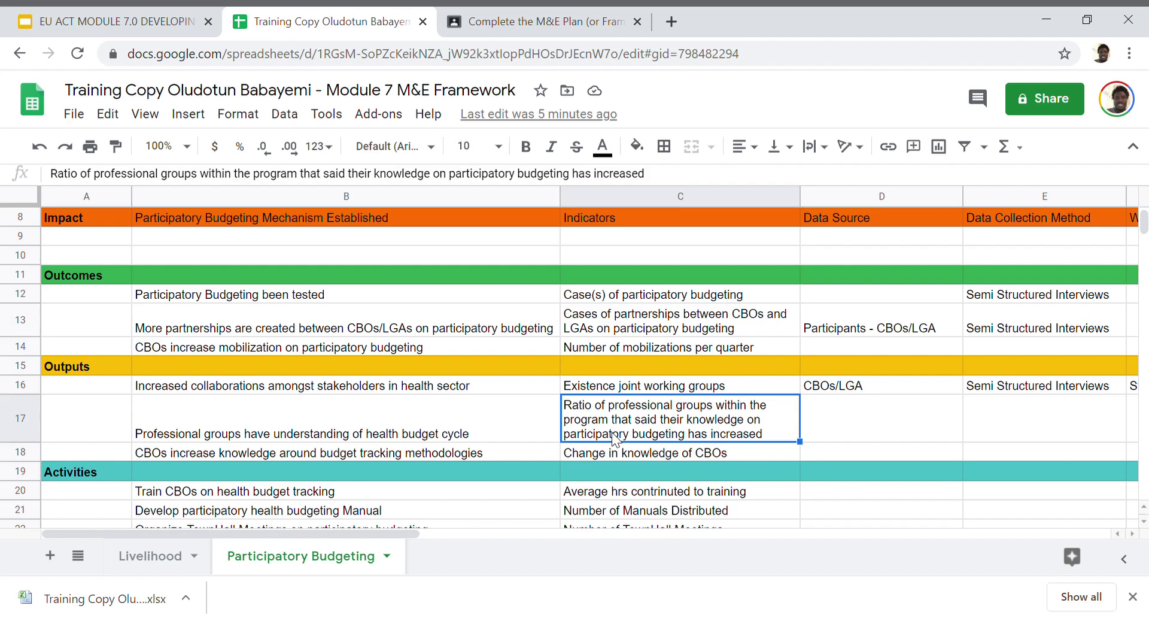
{"action": "key", "text": "Up"}
{"action": "key", "text": "Up"}
{"action": "key", "text": "Up"}
{"action": "key", "text": "Up"}
{"action": "key", "text": "Up"}
{"action": "key", "text": "Down"}
{"action": "key", "text": "Down"}
{"action": "key", "text": "Up"}
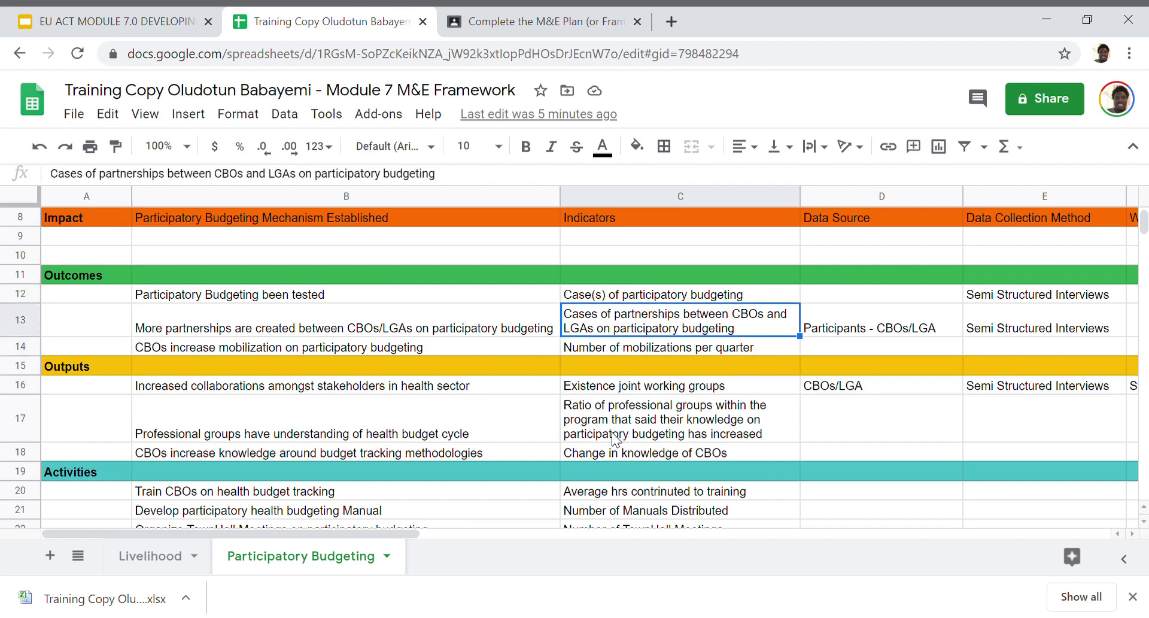
- Switch to the Google Slides presentation to review the M&E Strategy slide, then return to the training copy spreadsheet
{"action": "left_click", "coordinate": [171, 13]}
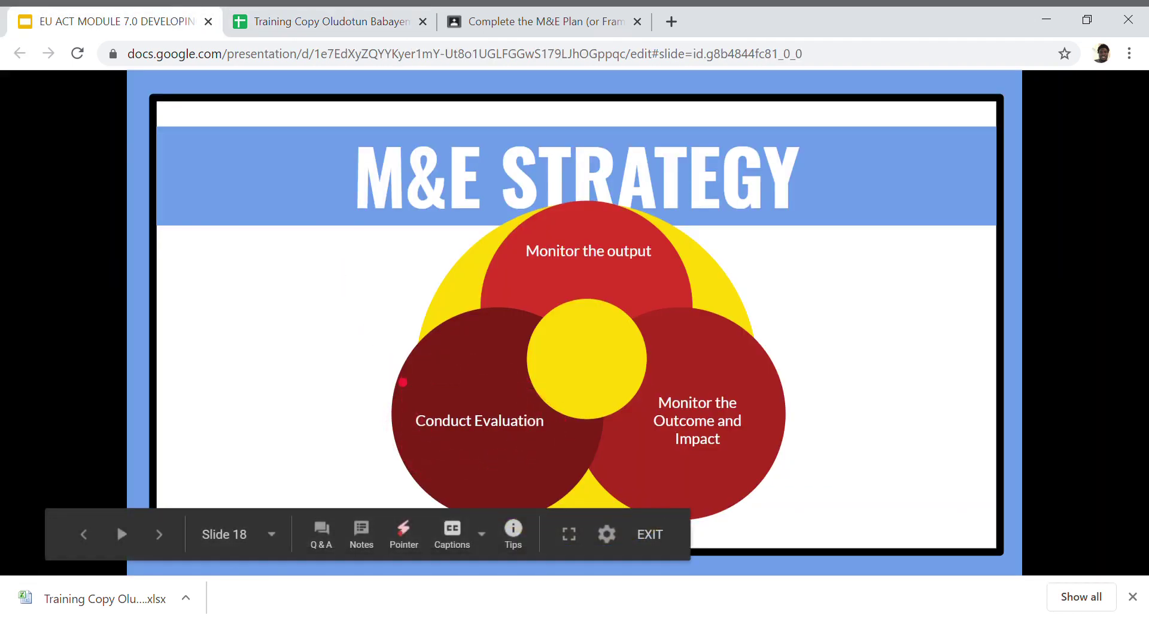
{"action": "left_click", "coordinate": [374, 13]}
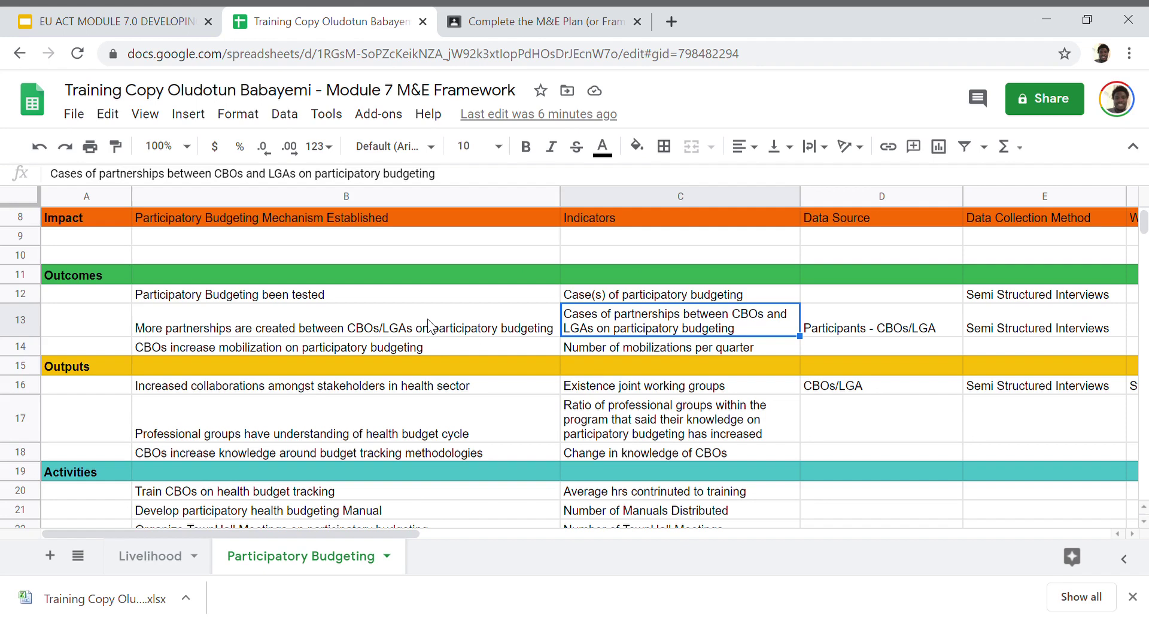
- Review the indicators in column C from the partnerships outcome down through the outputs to the activities
{"action": "key", "text": "Down"}
{"action": "key", "text": "Down"}
{"action": "key", "text": "Down"}
{"action": "key", "text": "Down"}
{"action": "key", "text": "Down"}
{"action": "key", "text": "Down"}
{"action": "key", "text": "Down"}
{"action": "key", "text": "Down"}
{"action": "key", "text": "Down"}
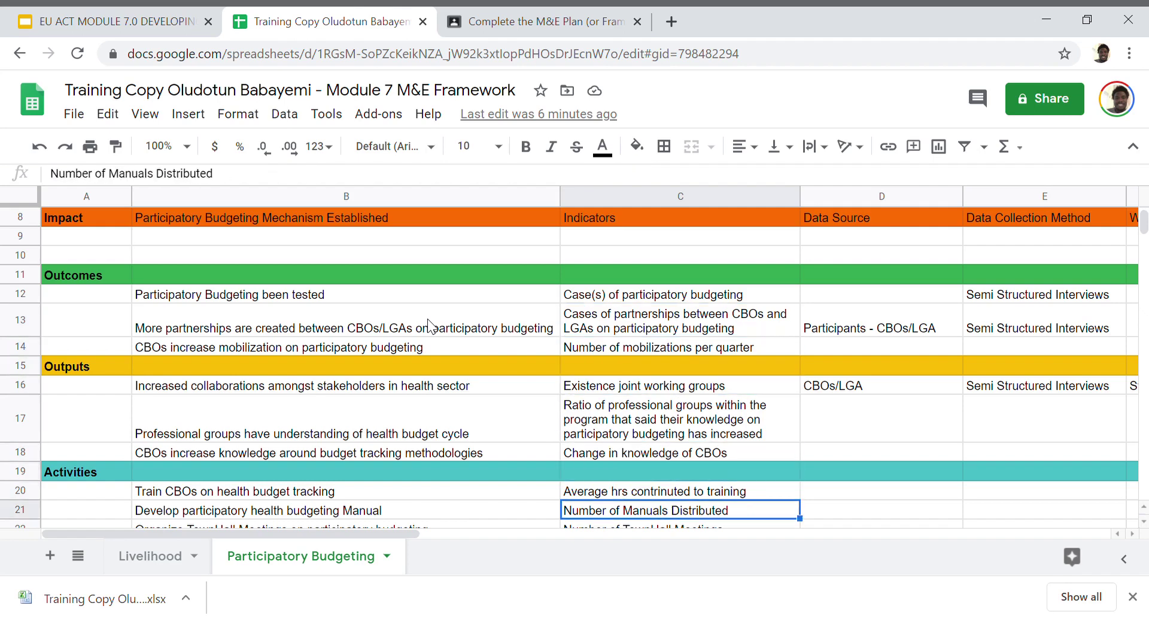
- Go back up through the outputs to the partnerships outcome in B13, and switch to the M&E Strategy slide in Google Slides
{"action": "key", "text": "Left"}
{"action": "key", "text": "Left"}
{"action": "key", "text": "Up"}
{"action": "key", "text": "Up"}
{"action": "key", "text": "Up"}
{"action": "key", "text": "Up"}
{"action": "key", "text": "Up"}
{"action": "key", "text": "Up"}
{"action": "key", "text": "Up"}
{"action": "key", "text": "Up"}
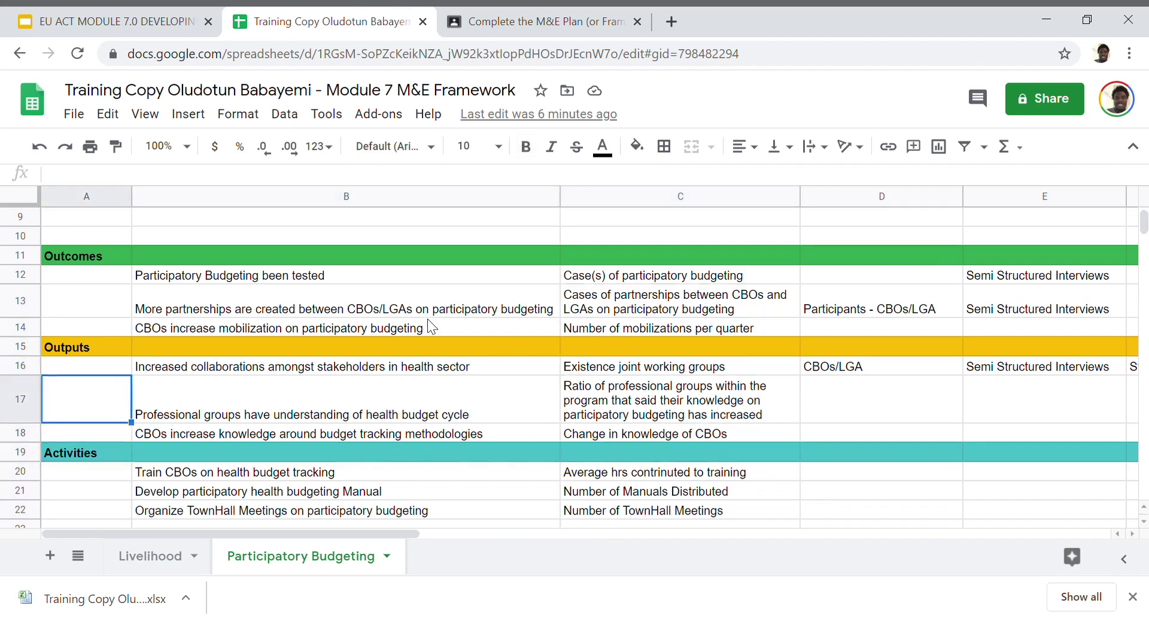
{"action": "key", "text": "Up"}
{"action": "key", "text": "Right"}
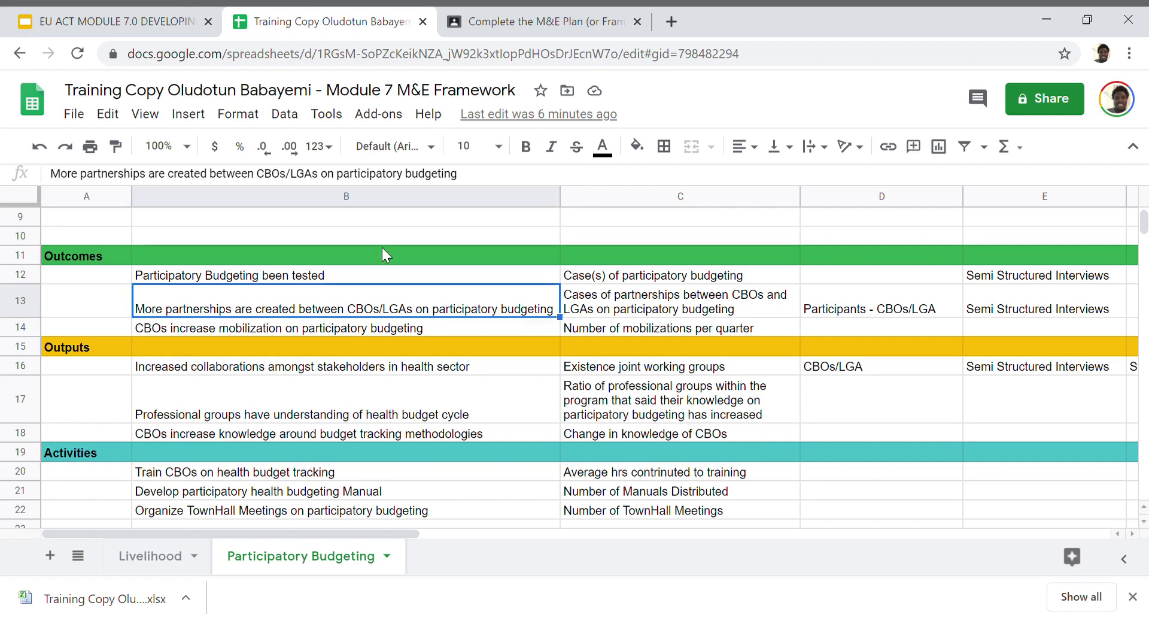
{"action": "left_click", "coordinate": [183, 13]}
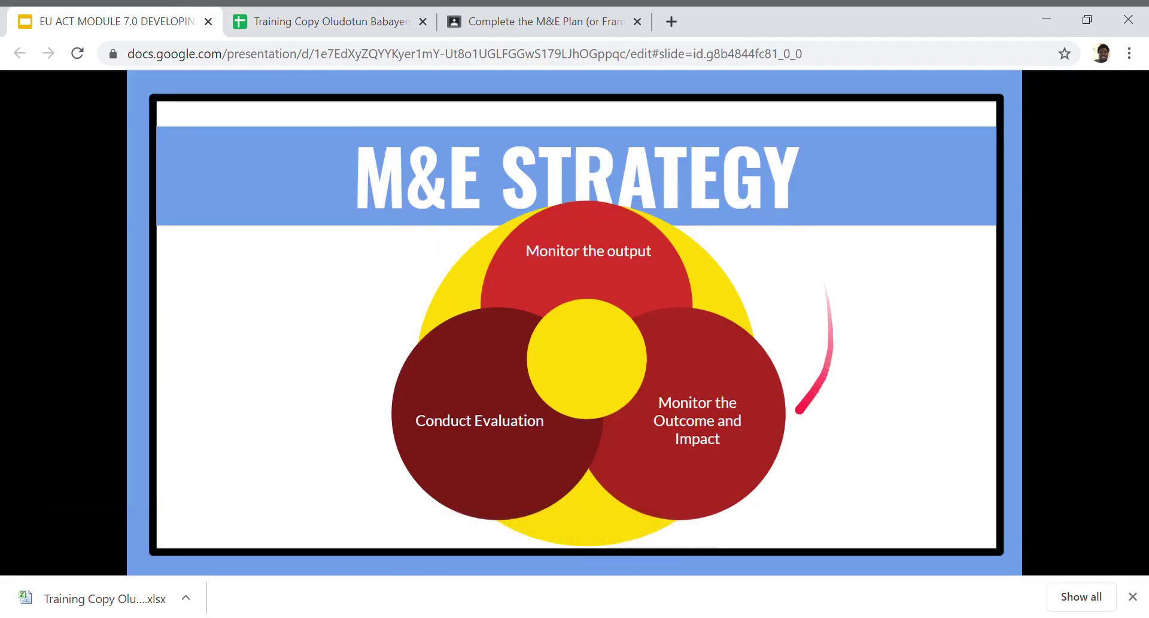